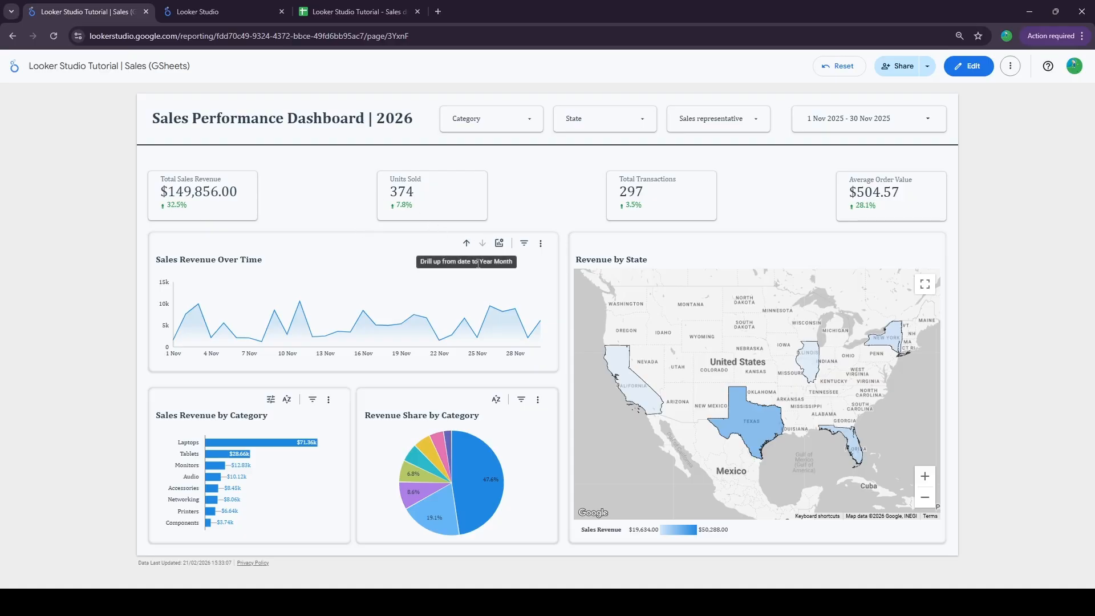
- Filter the sales performance dashboard to show only the Printers category
left_click(514, 126)
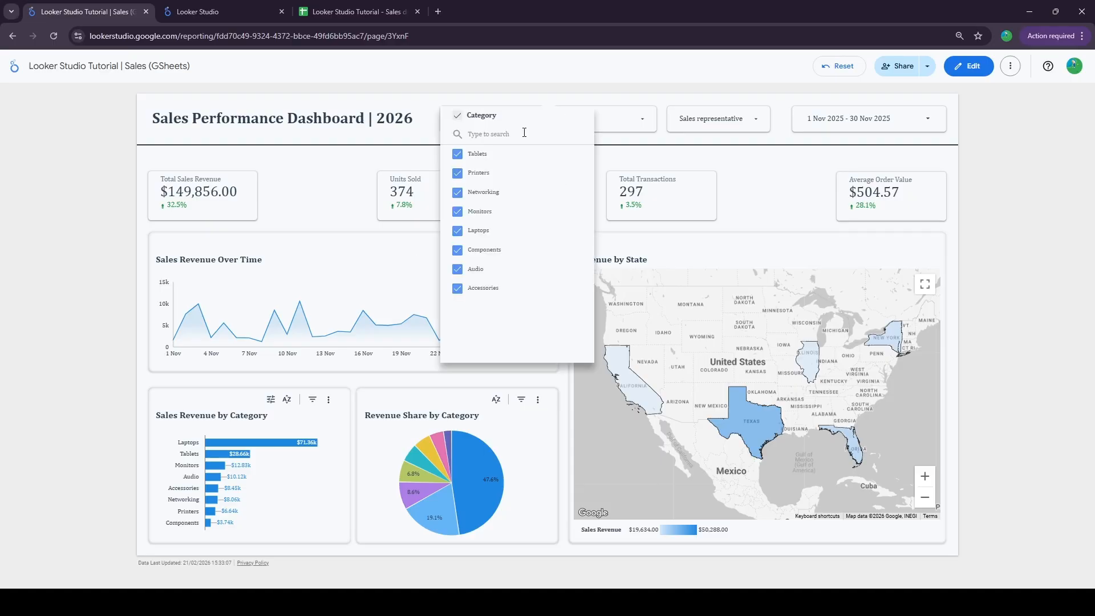
left_click(563, 178)
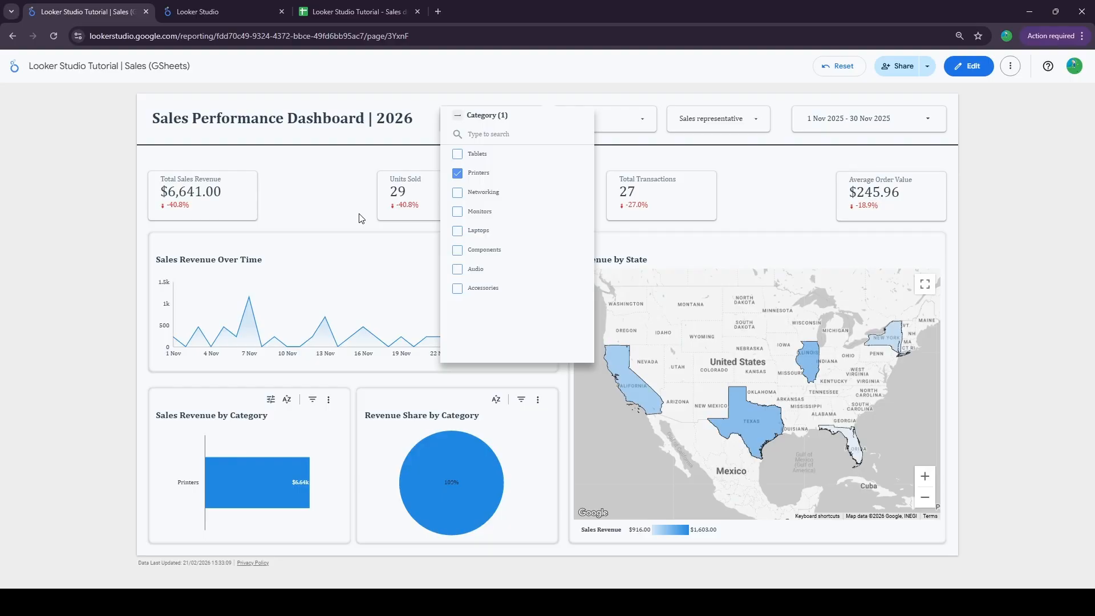
left_click(335, 186)
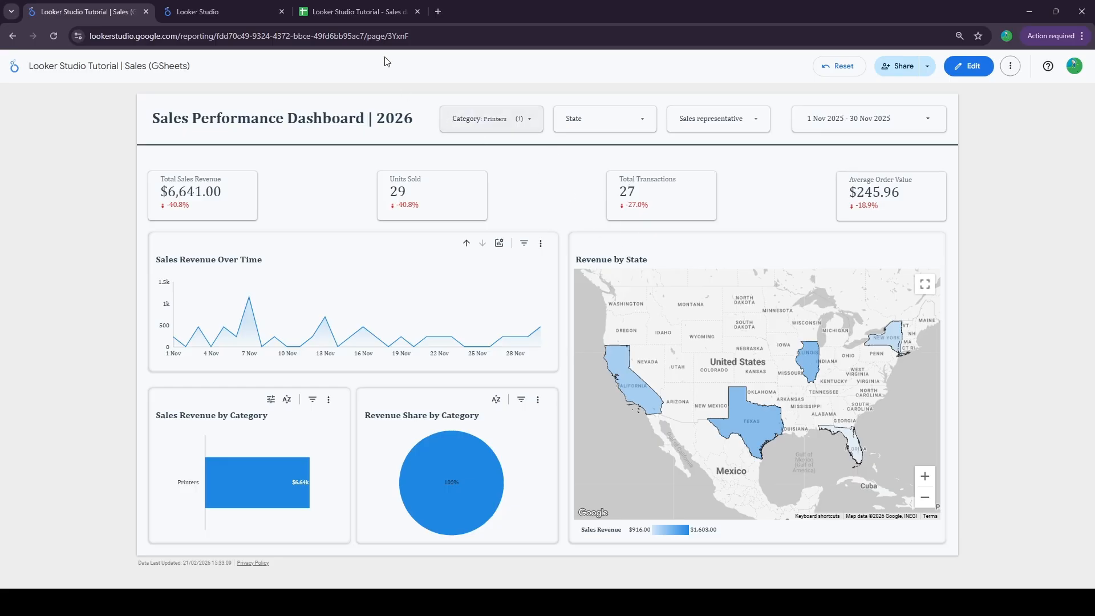
- Switch to the Looker Studio Tutorial - Sales data spreadsheet in Google Sheets and examine its transaction columns on the sales_data_usa sheet
left_click(346, 7)
left_click(170, 256)
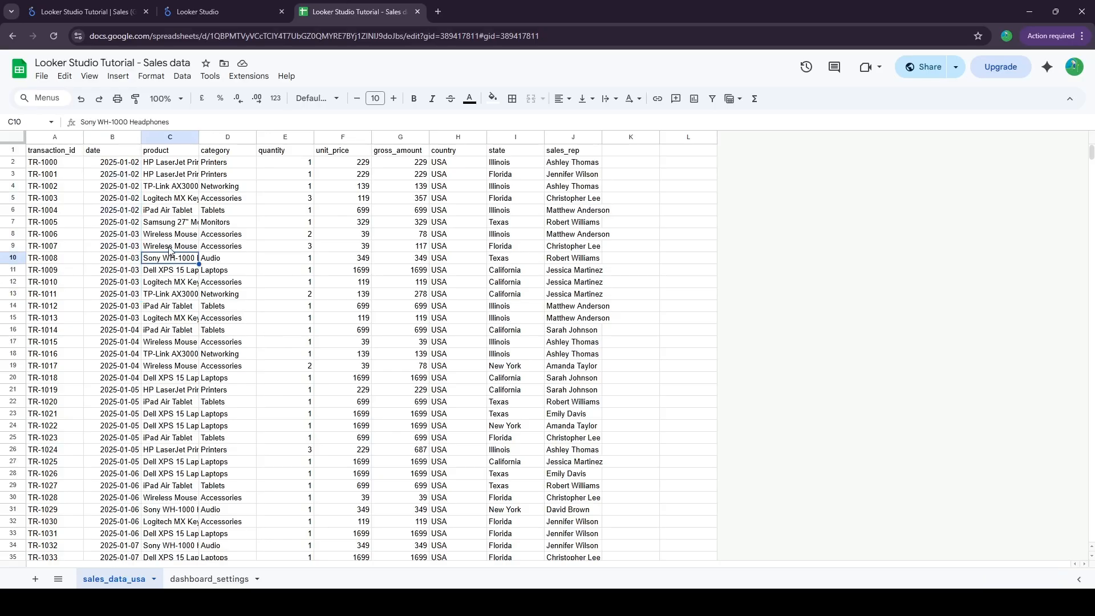
left_click(65, 186)
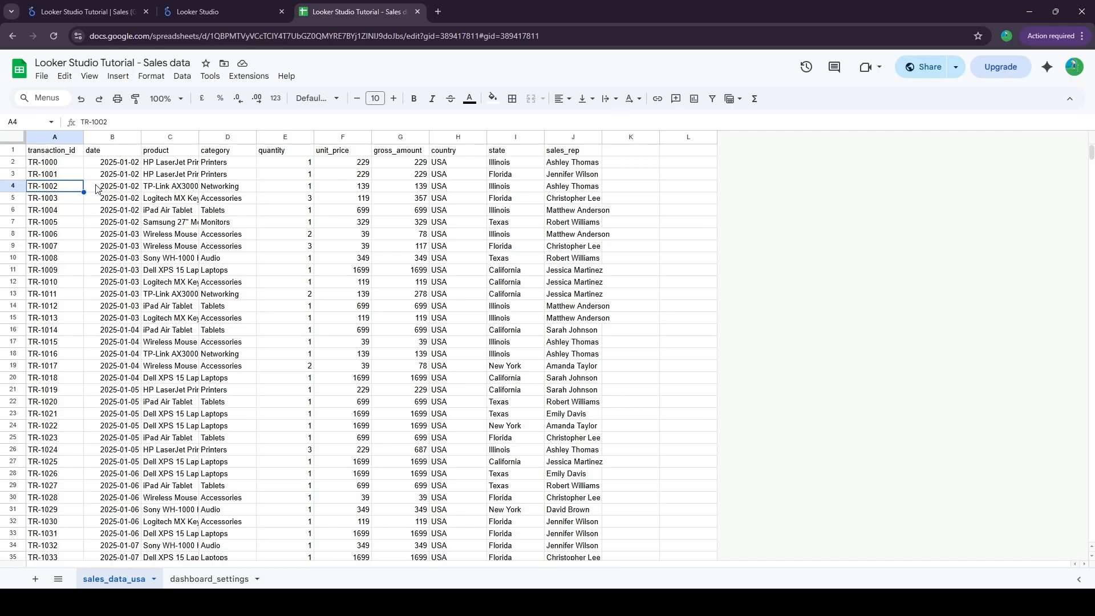
left_click_drag(42, 149, 56, 233)
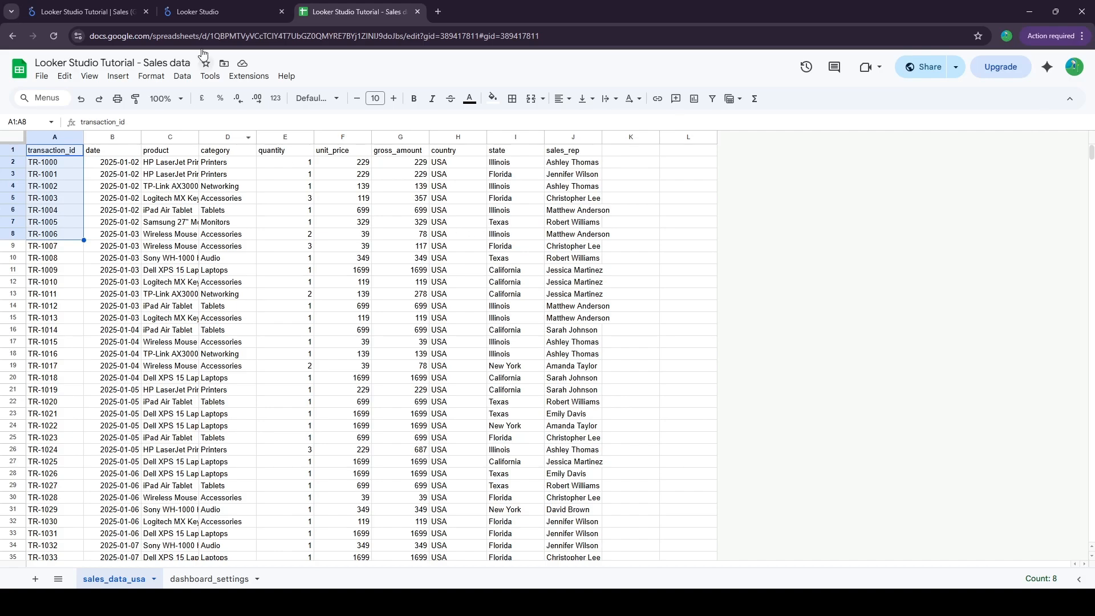
- Return to the Looker Studio home page and create a new report
left_click(210, 11)
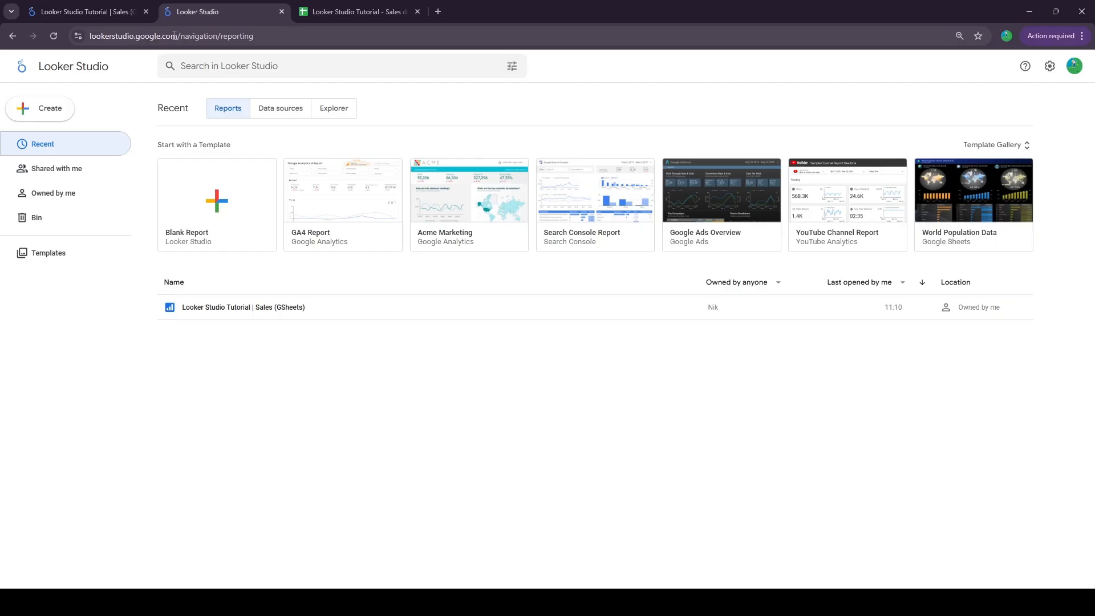
left_click(62, 108)
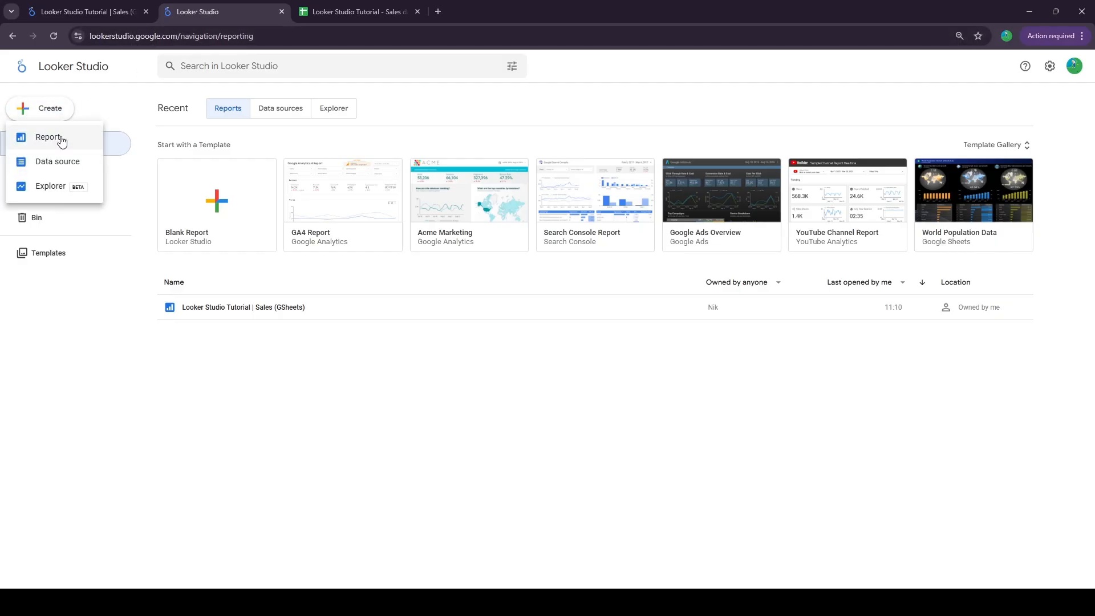
left_click(62, 139)
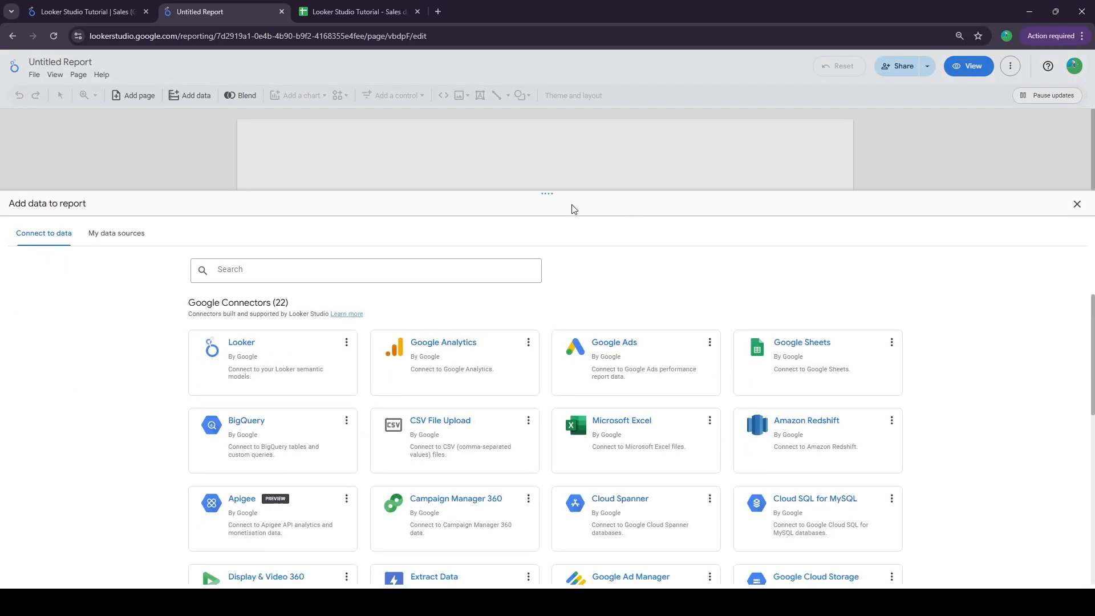
- Add the sales_data_usa worksheet of the Looker Studio Tutorial - Sales data spreadsheet to the report through the Google Sheets connector
left_click_drag(547, 192, 549, 152)
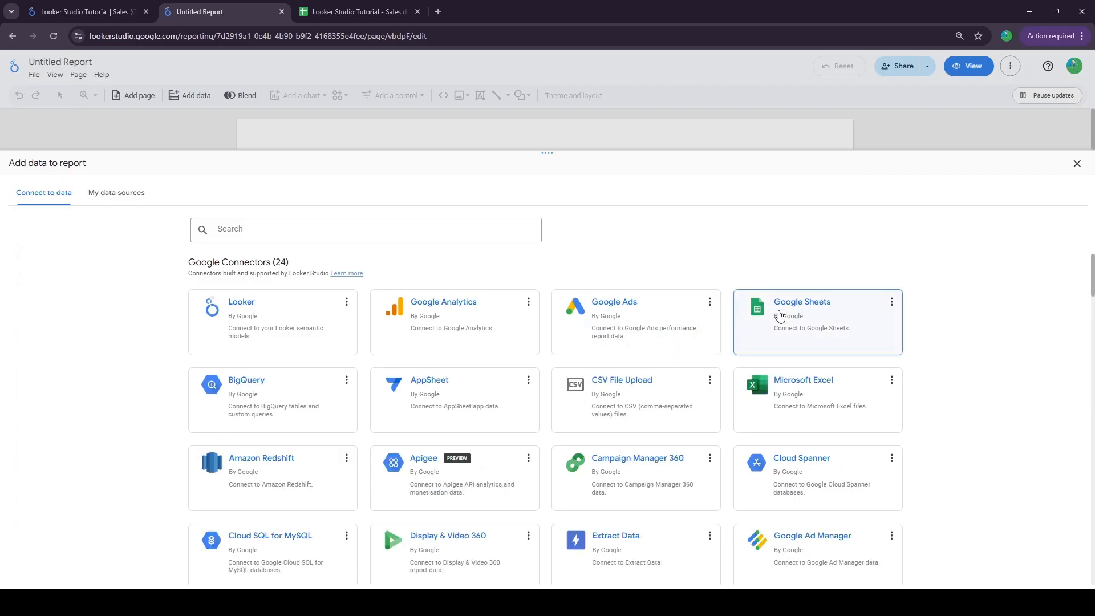
left_click(781, 315)
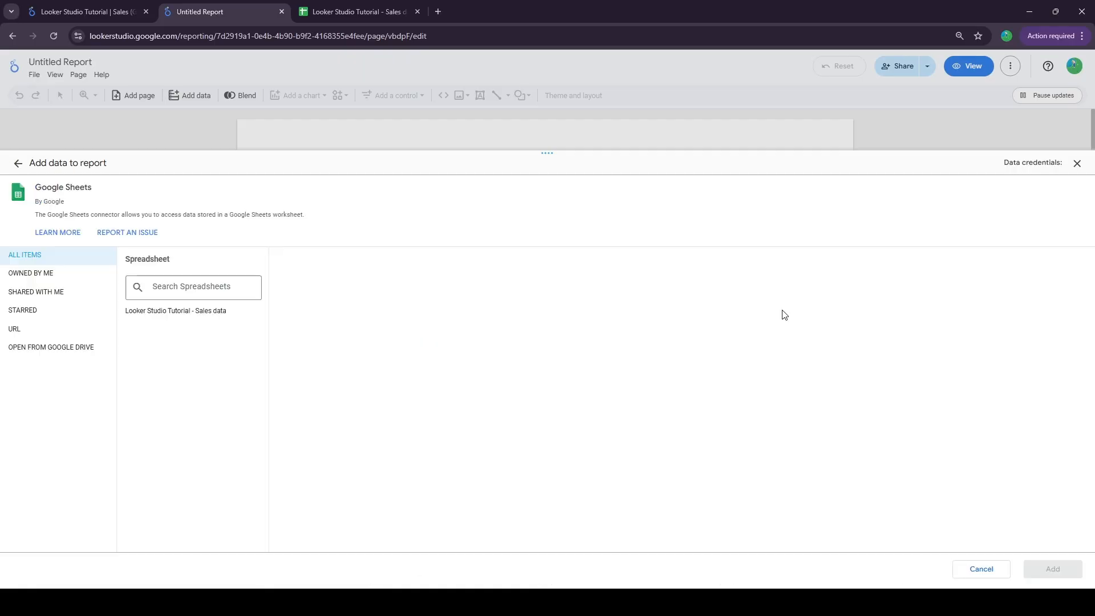
left_click(142, 313)
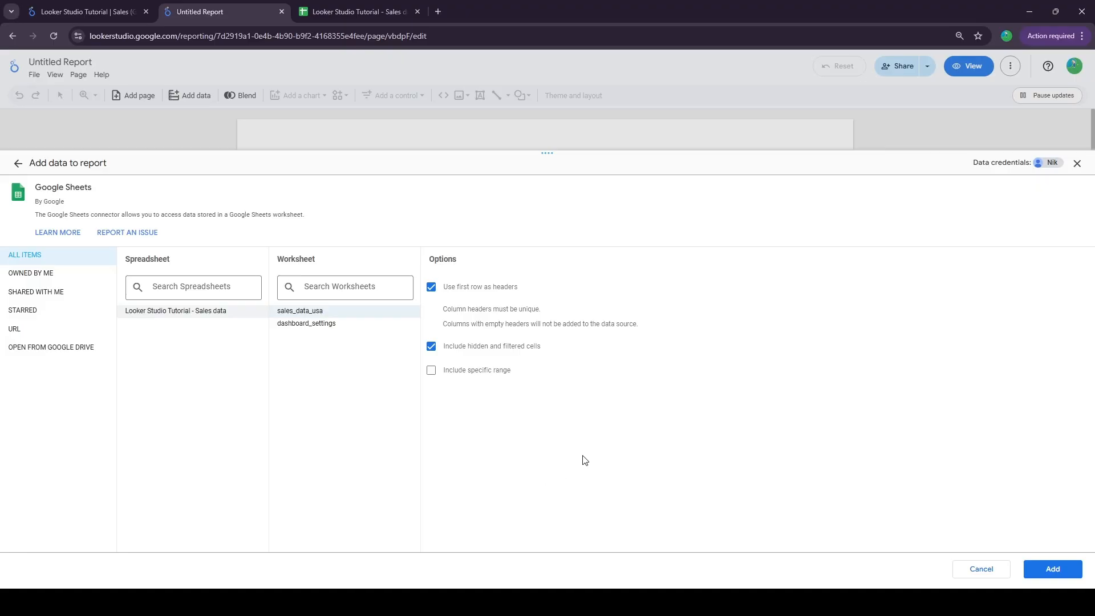
left_click(1066, 569)
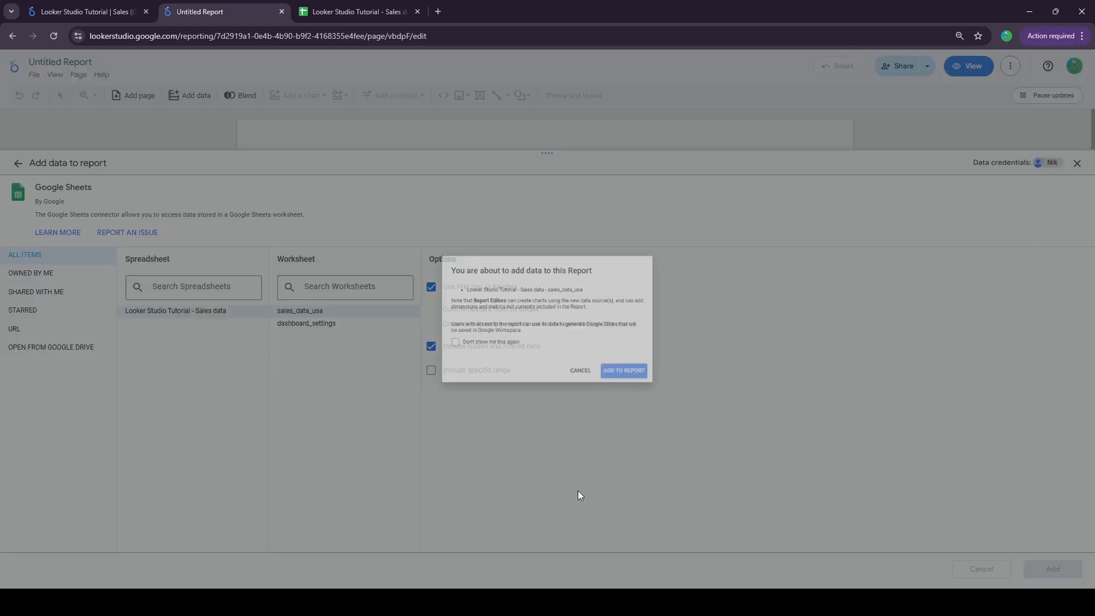
left_click(645, 383)
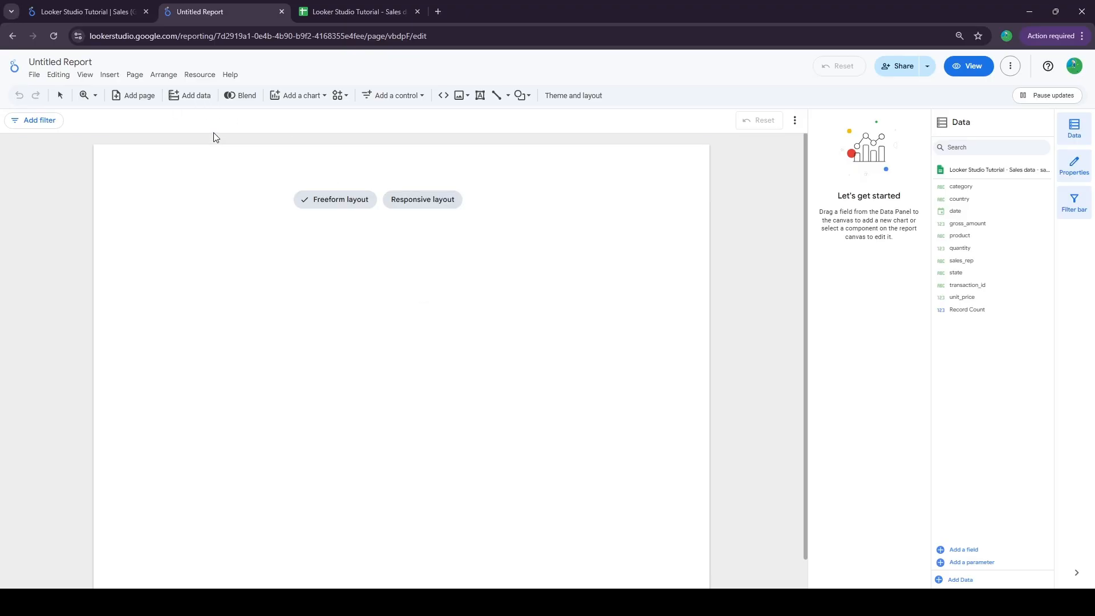
- Open the report's sales_data_usa data source for editing and check the type options of the date field
left_click(198, 76)
left_click(219, 94)
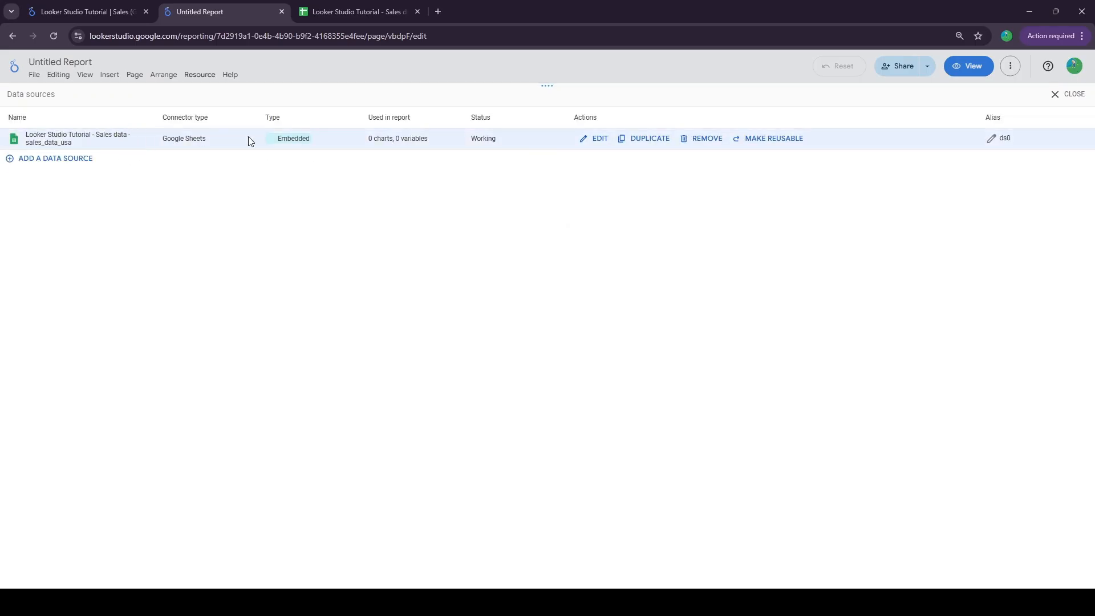
left_click(581, 140)
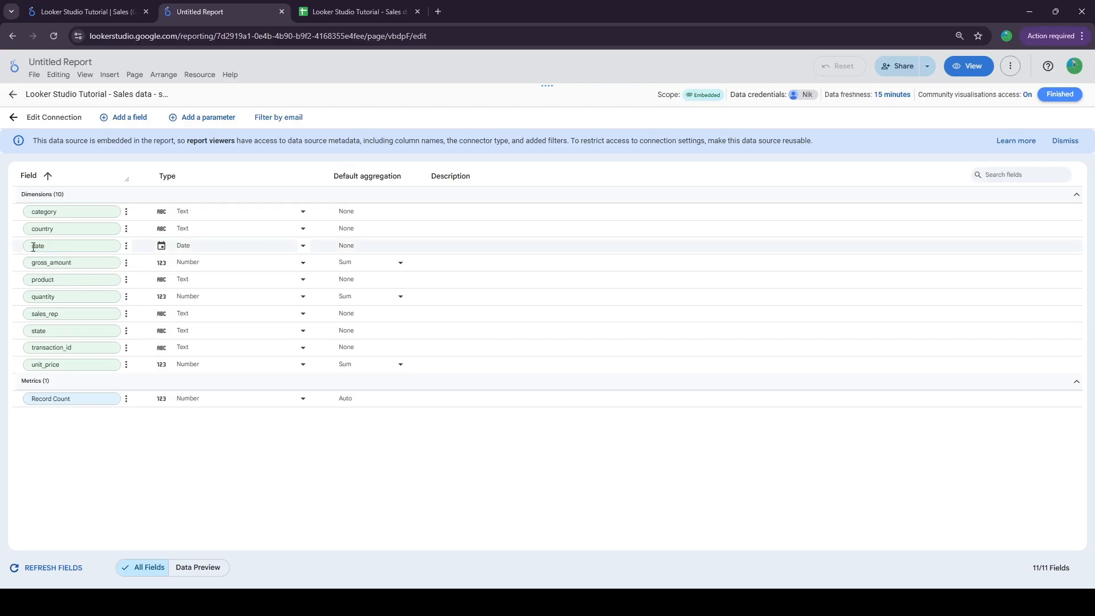
left_click(211, 248)
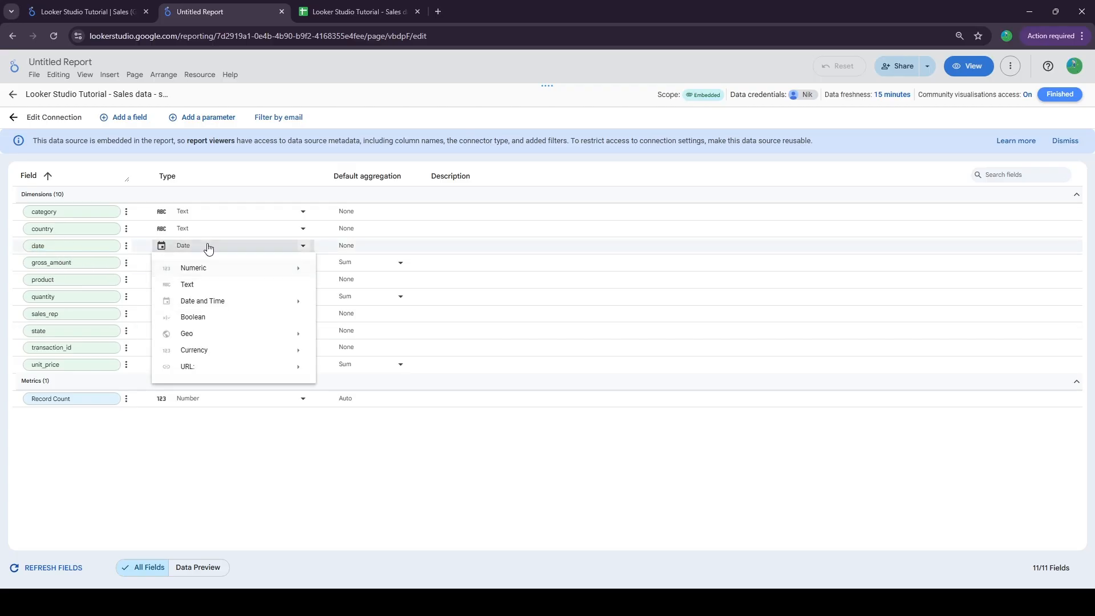
left_click(208, 247)
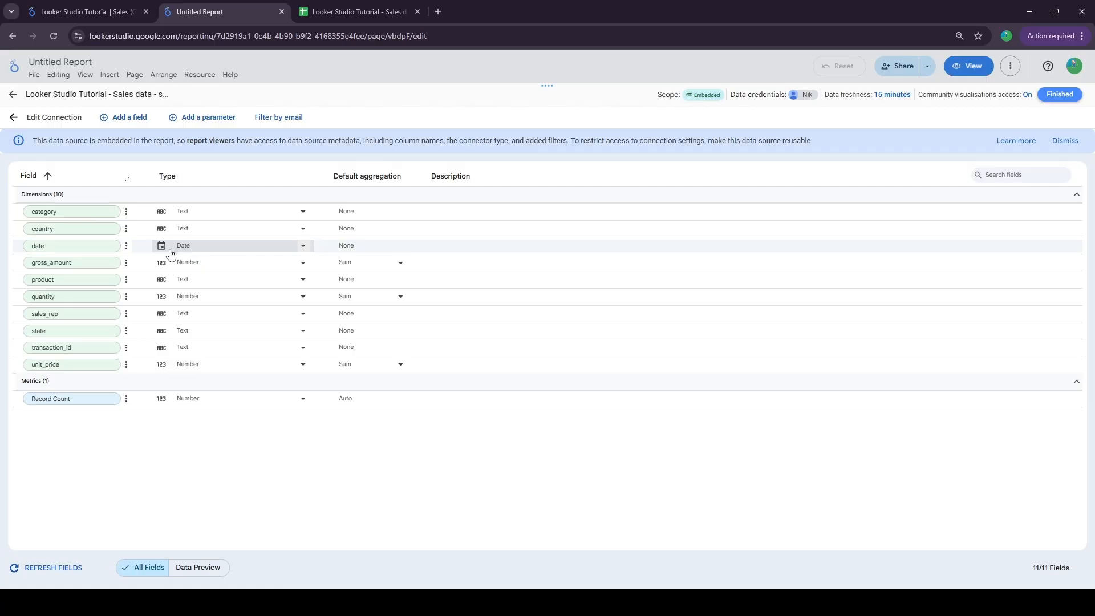
- Set the type of the gross_amount and unit_price fields to Currency, USD - US Dollar ($)
left_click(208, 263)
mouse_move(220, 368)
left_click(367, 386)
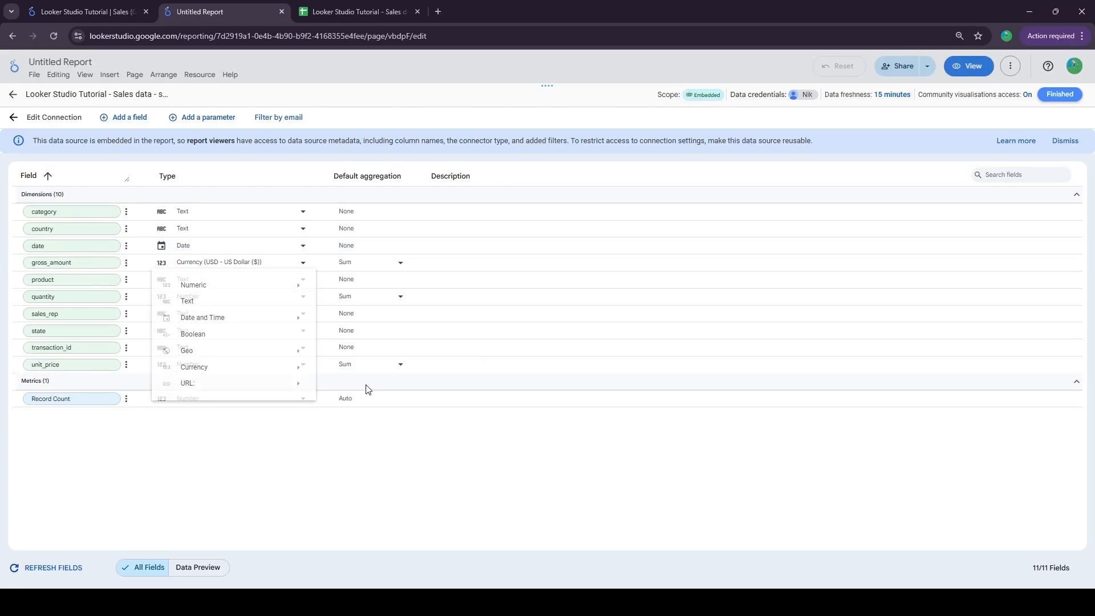
left_click(216, 368)
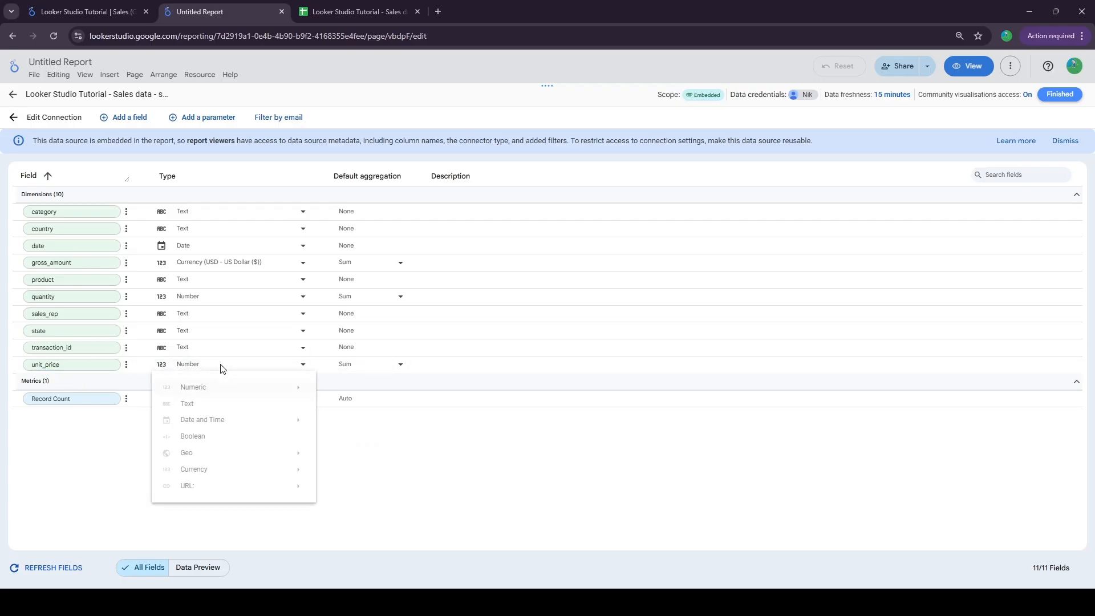
mouse_move(261, 469)
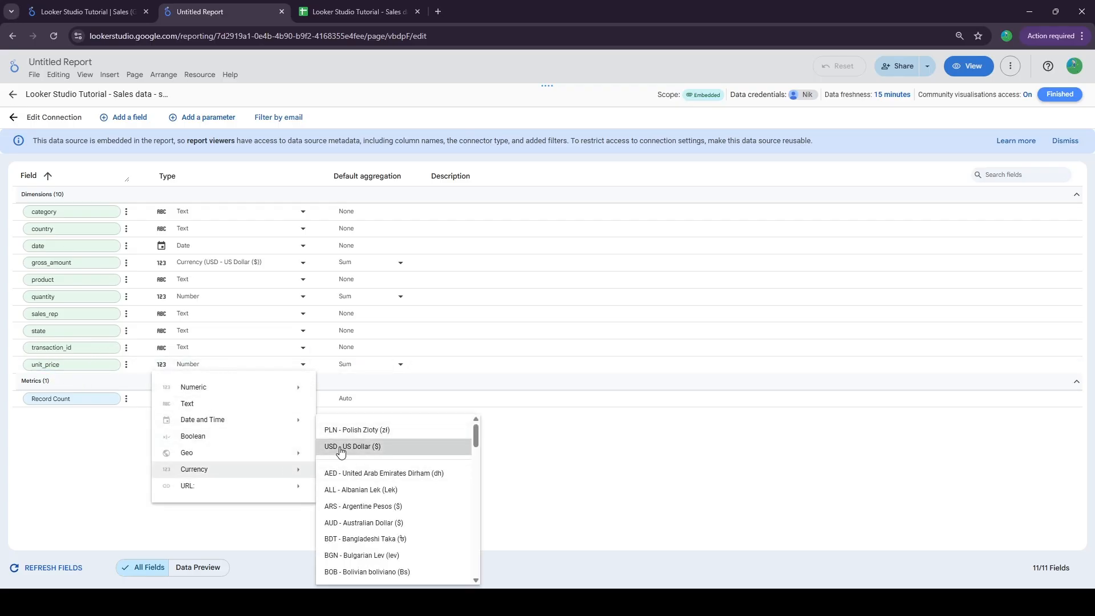
left_click(345, 447)
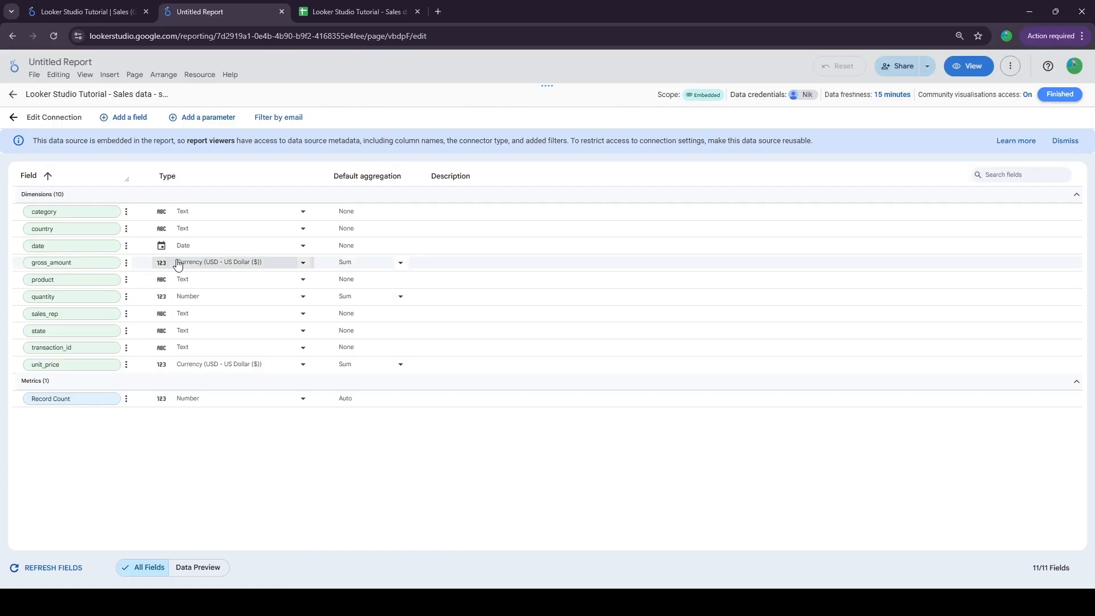
- Set the country field's geo type to Country and the state field's to Country subdivision (1st level), and finish editing the data source
left_click(183, 229)
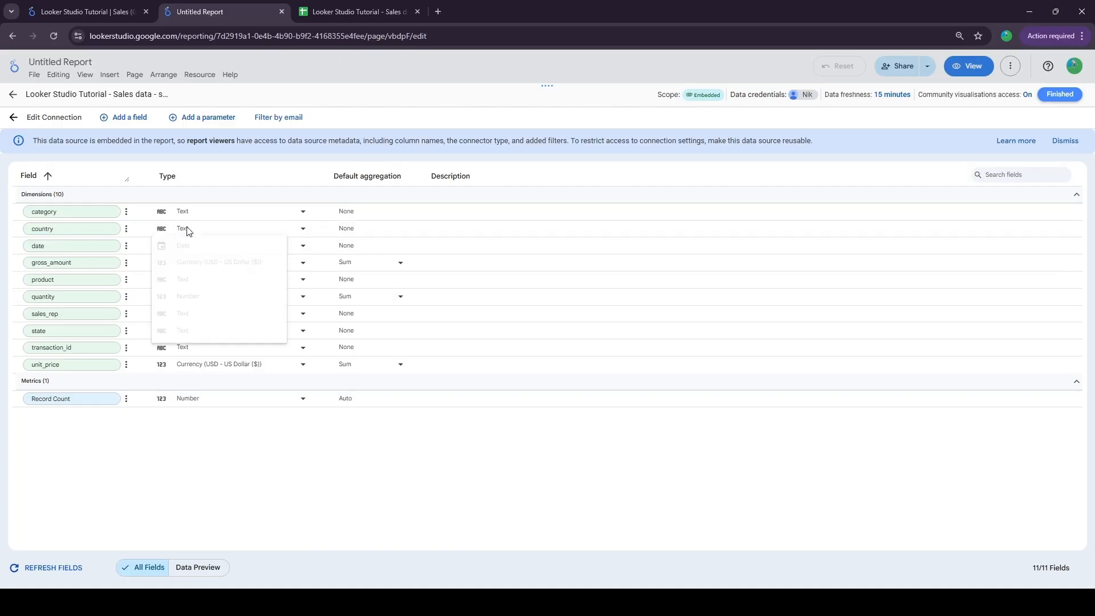
mouse_move(210, 318)
left_click(359, 350)
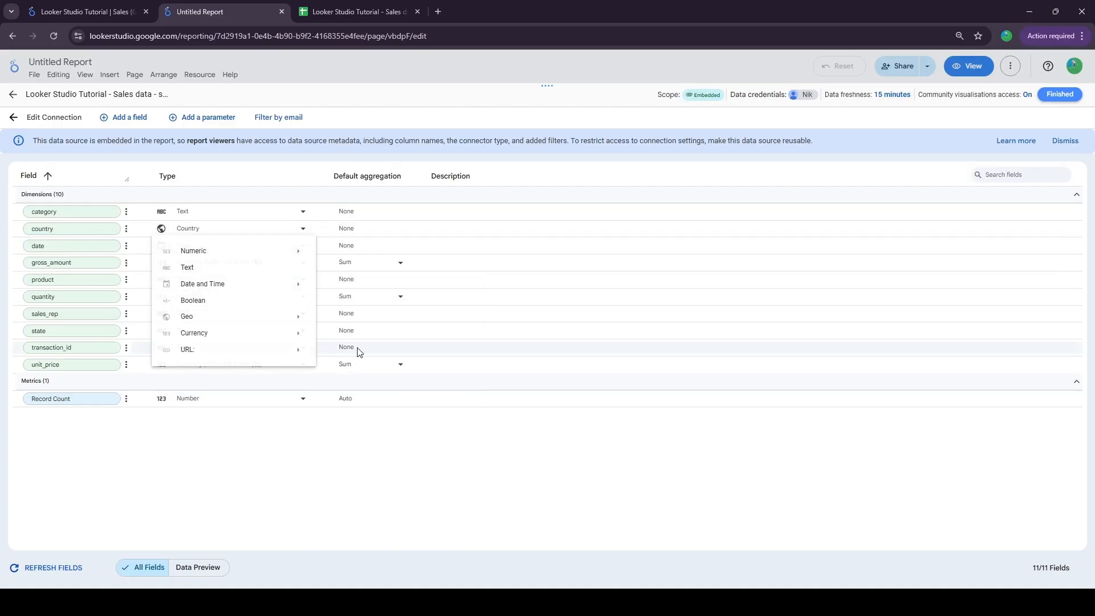
left_click(212, 331)
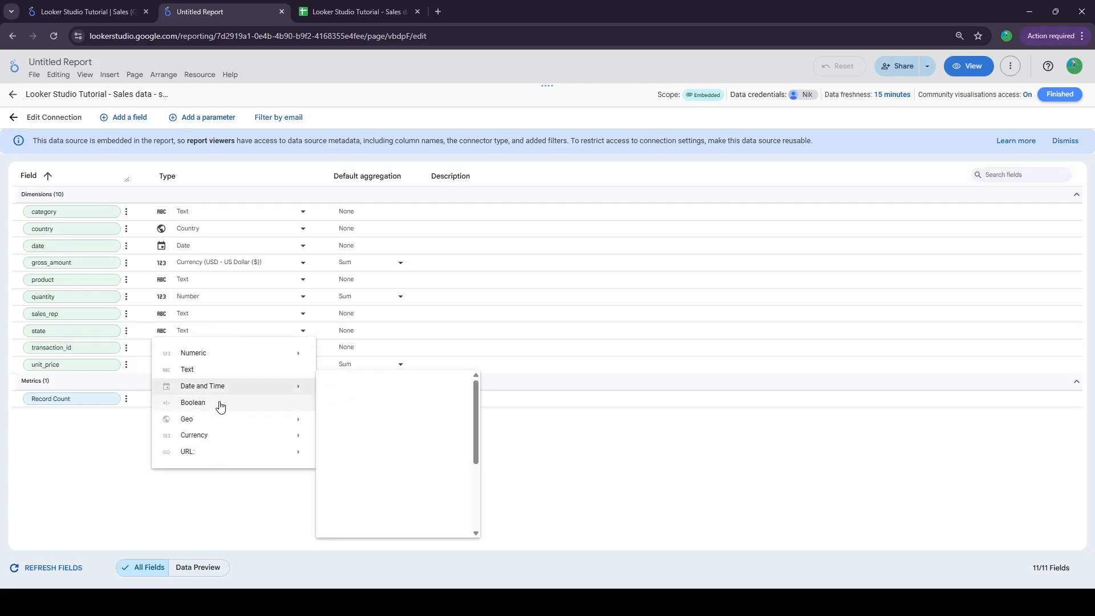
mouse_move(220, 420)
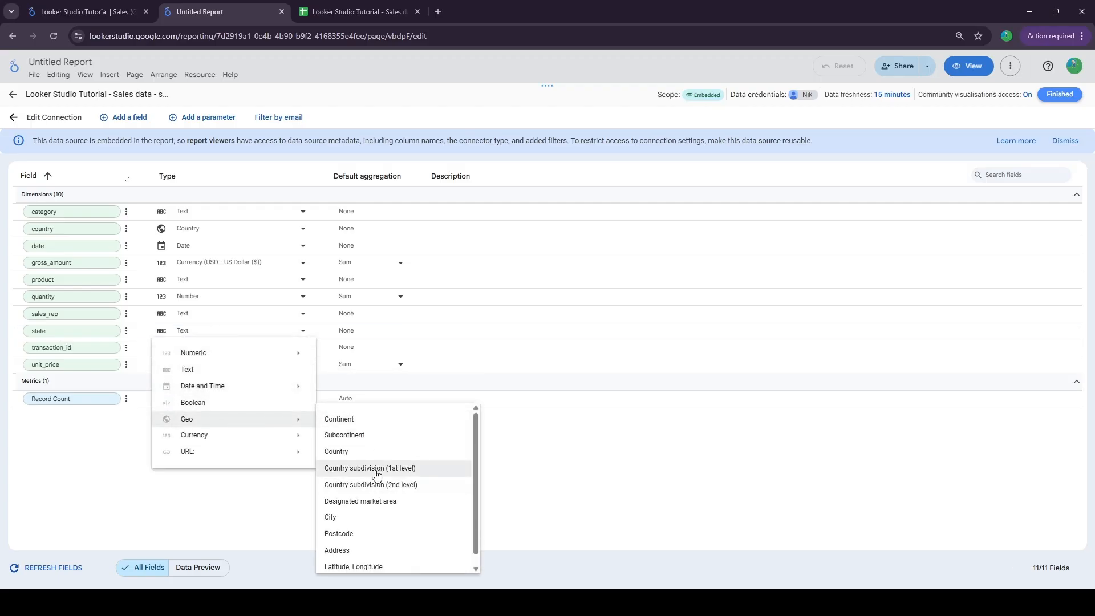
left_click(422, 468)
left_click(654, 349)
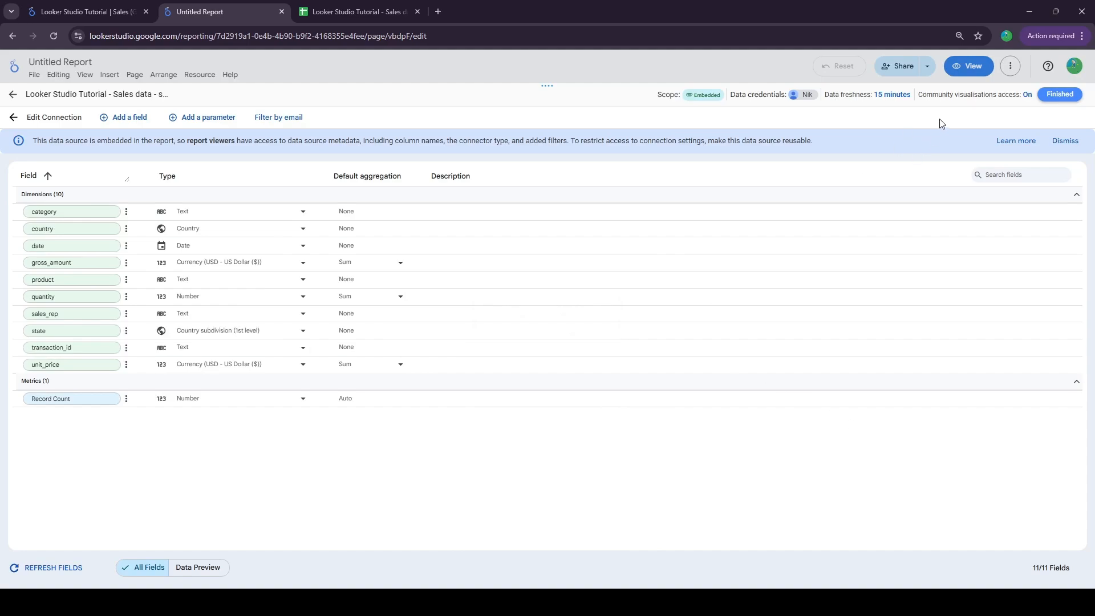
left_click(1059, 94)
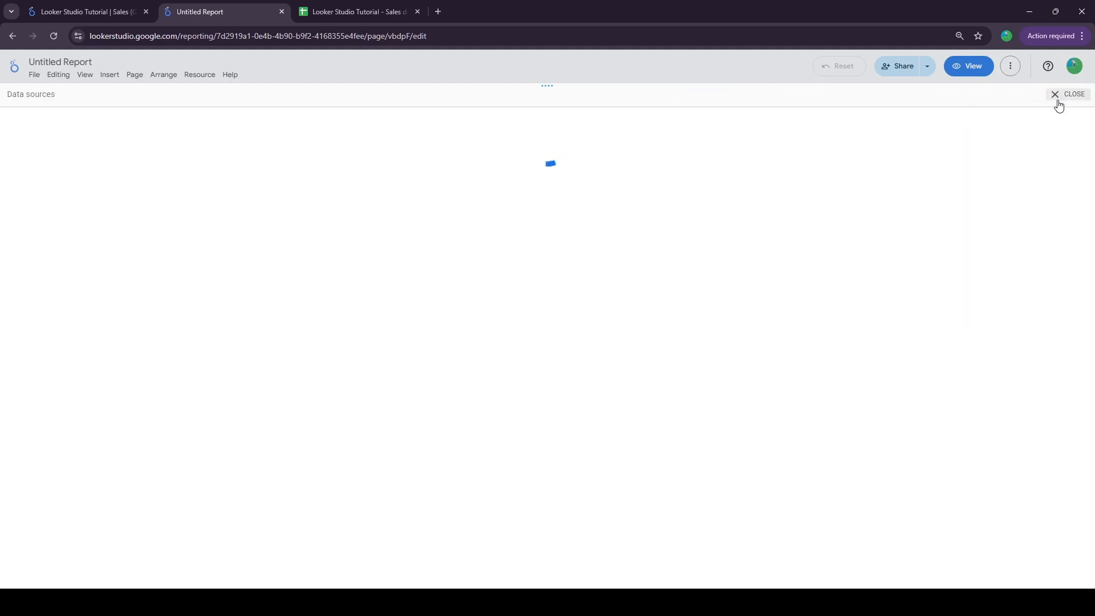
left_click(1058, 97)
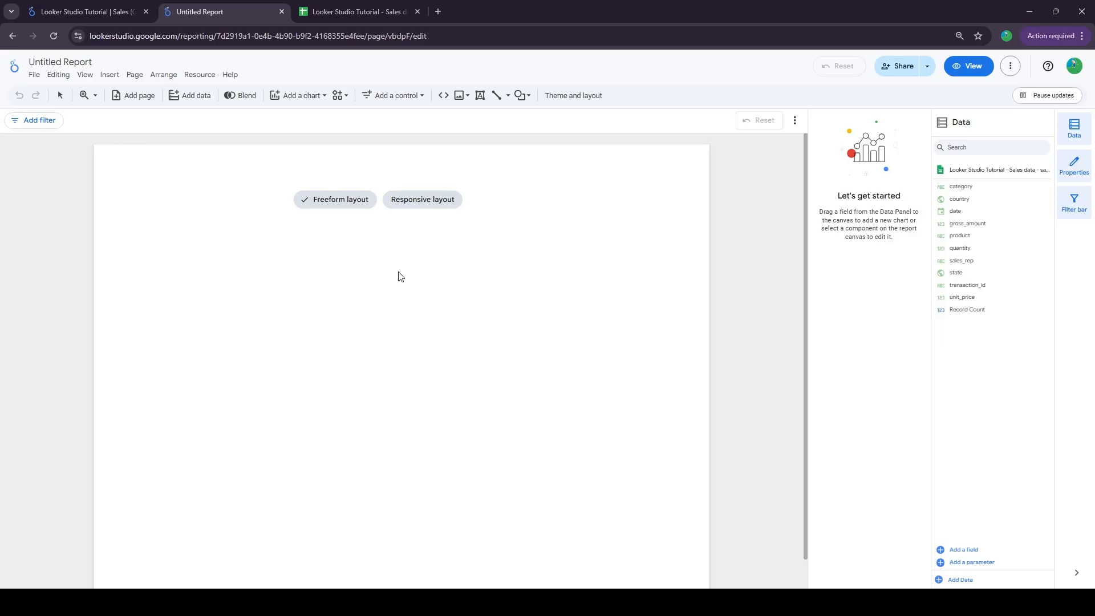
- Choose the Freeform layout for the new report and hide the filter bar, keeping the data and properties panes shown
mouse_move(345, 206)
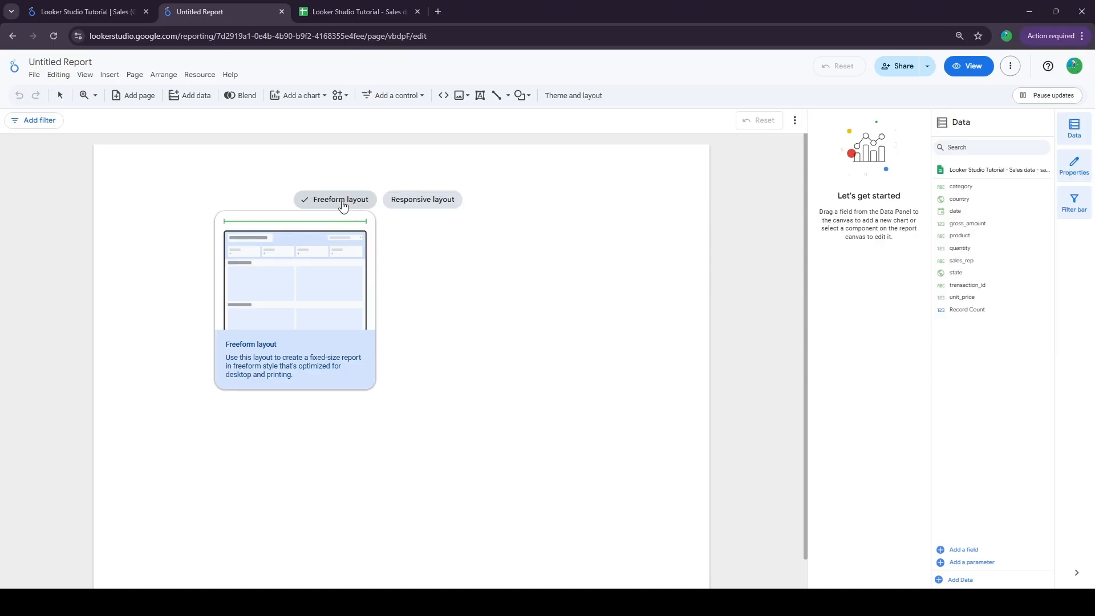
mouse_move(414, 206)
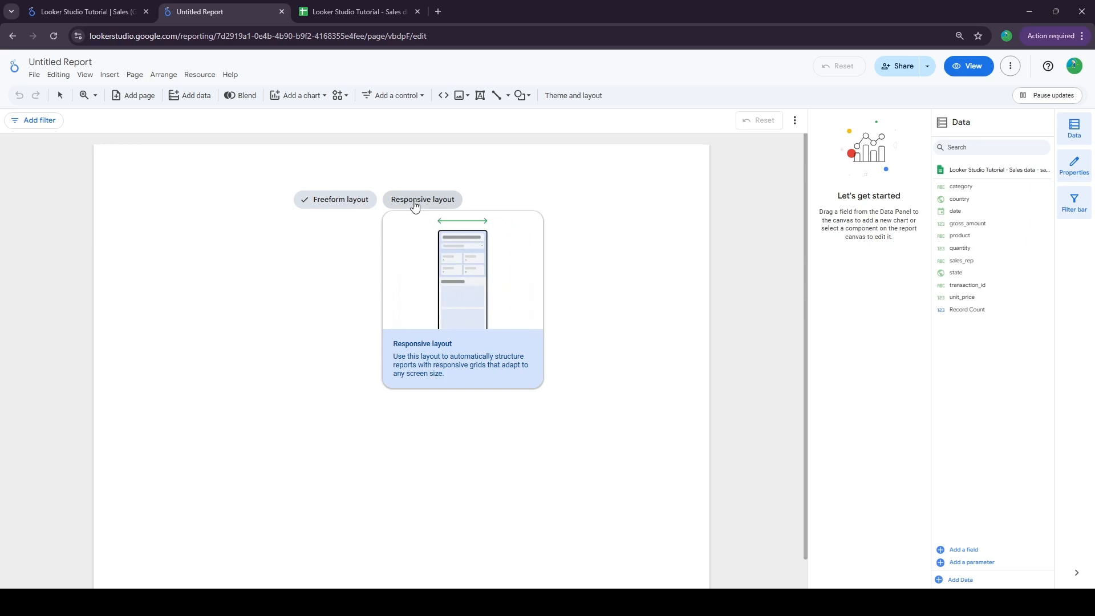
left_click(367, 201)
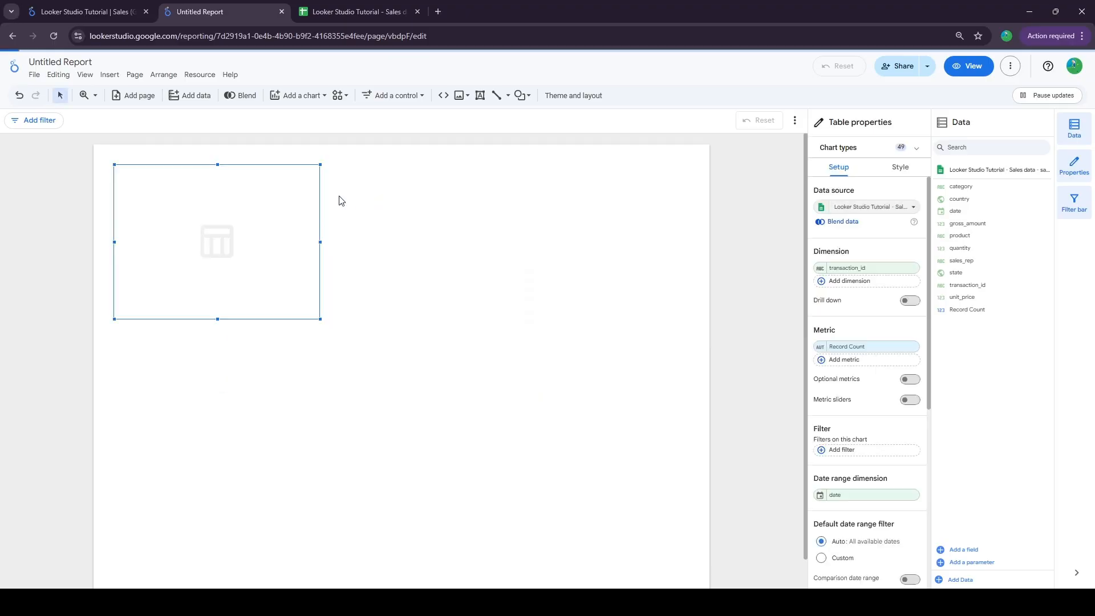
left_click(433, 250)
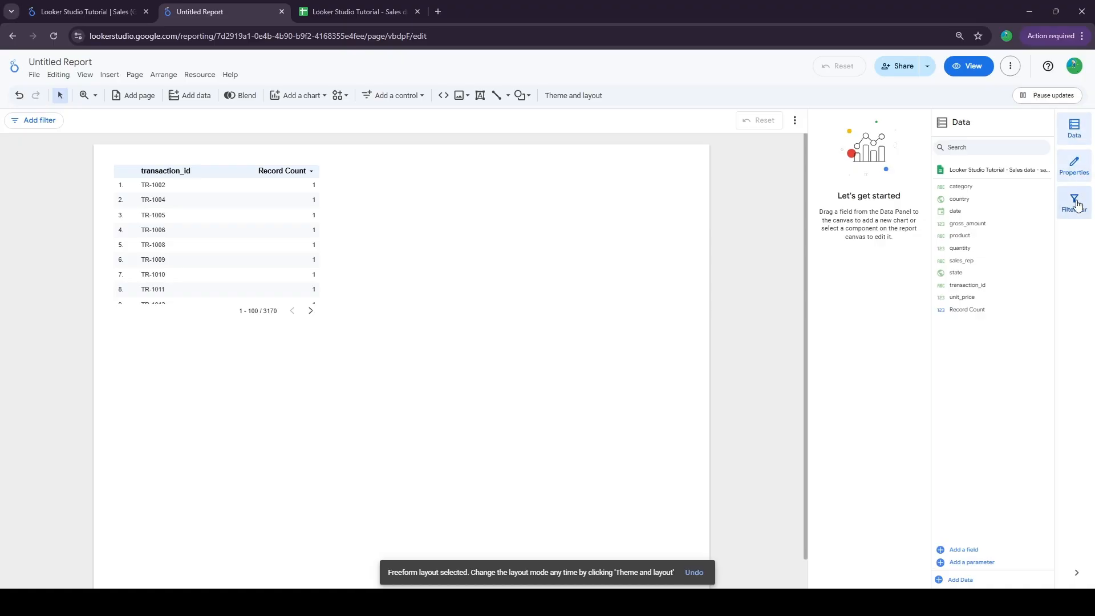
left_click(1076, 164)
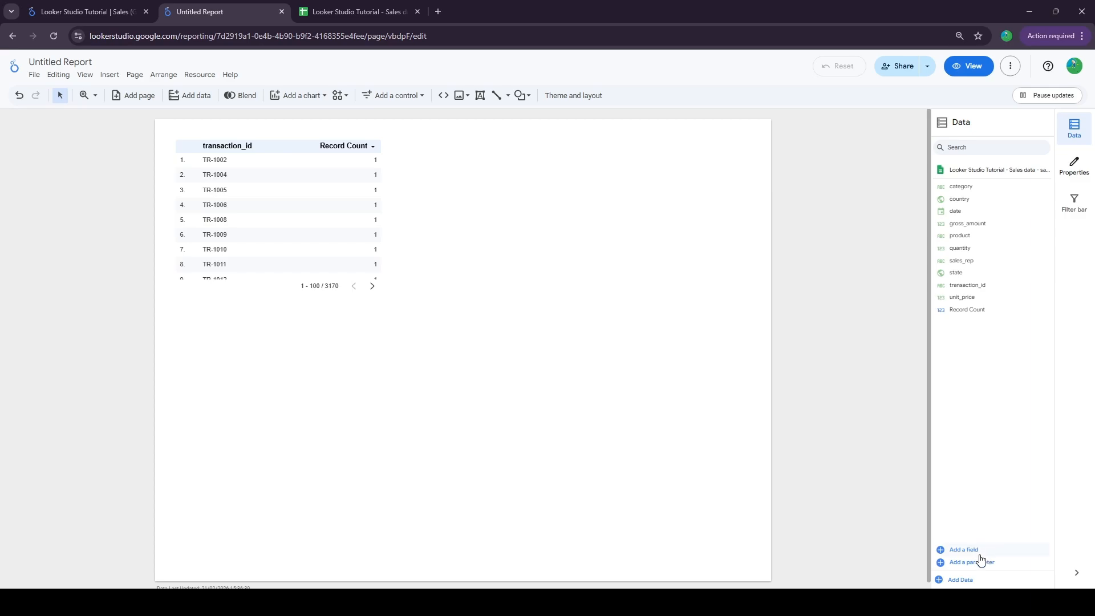
left_click(1073, 167)
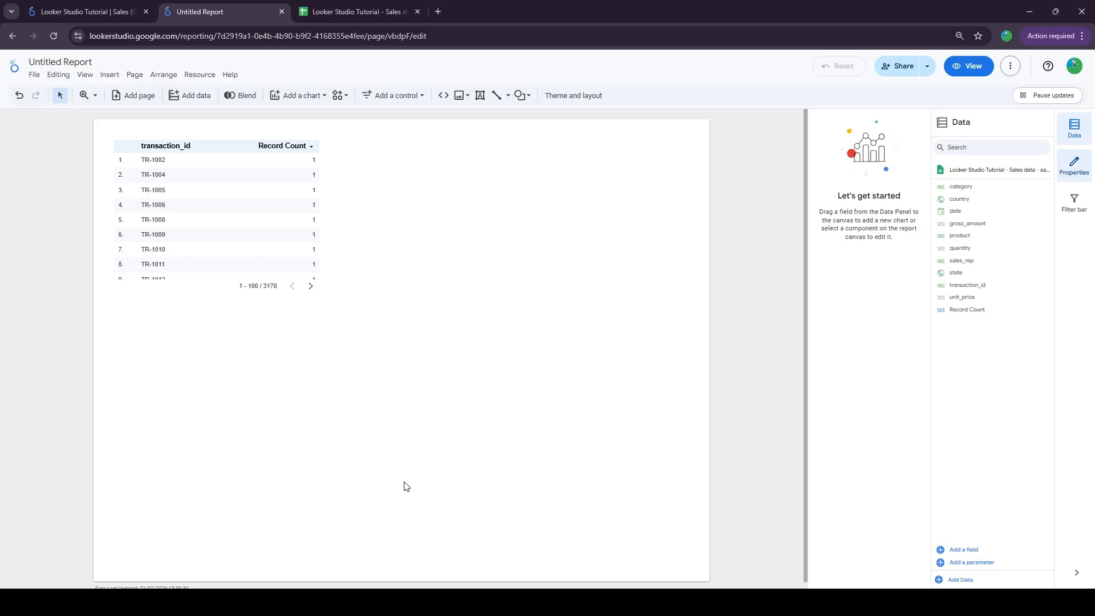
- Check the transaction_id table's setup and style properties, show the filter bar, and add a filter without choosing its field
left_click(242, 281)
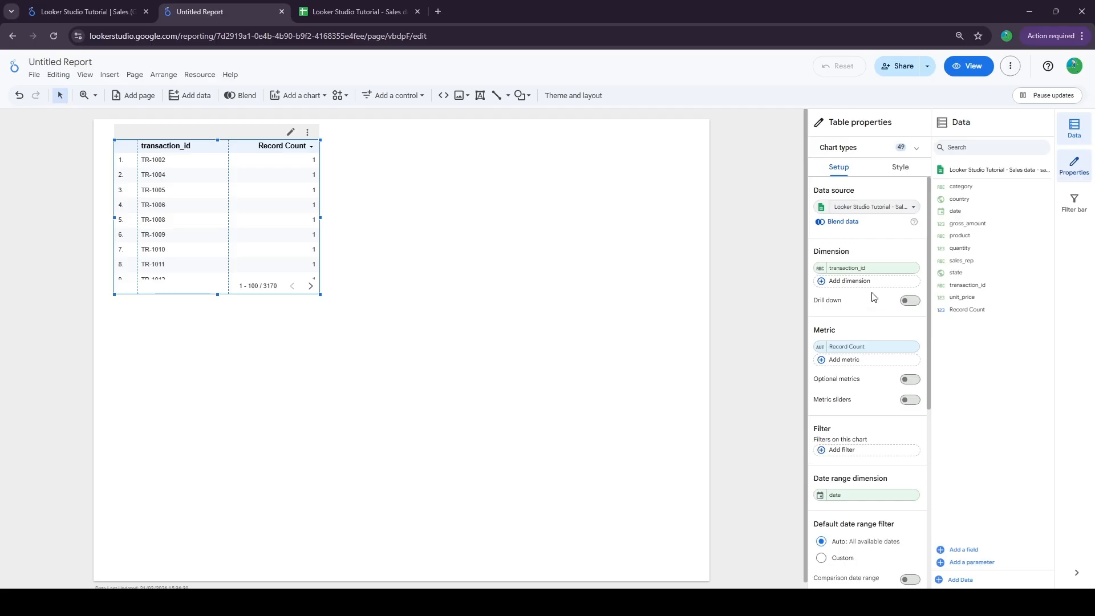
left_click(898, 171)
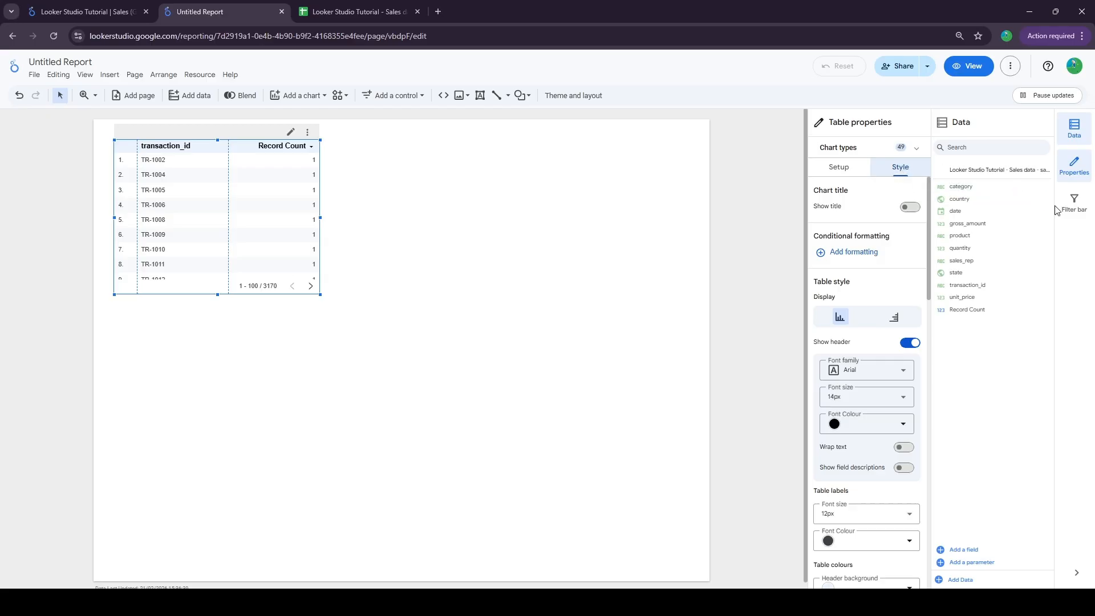
left_click(1074, 208)
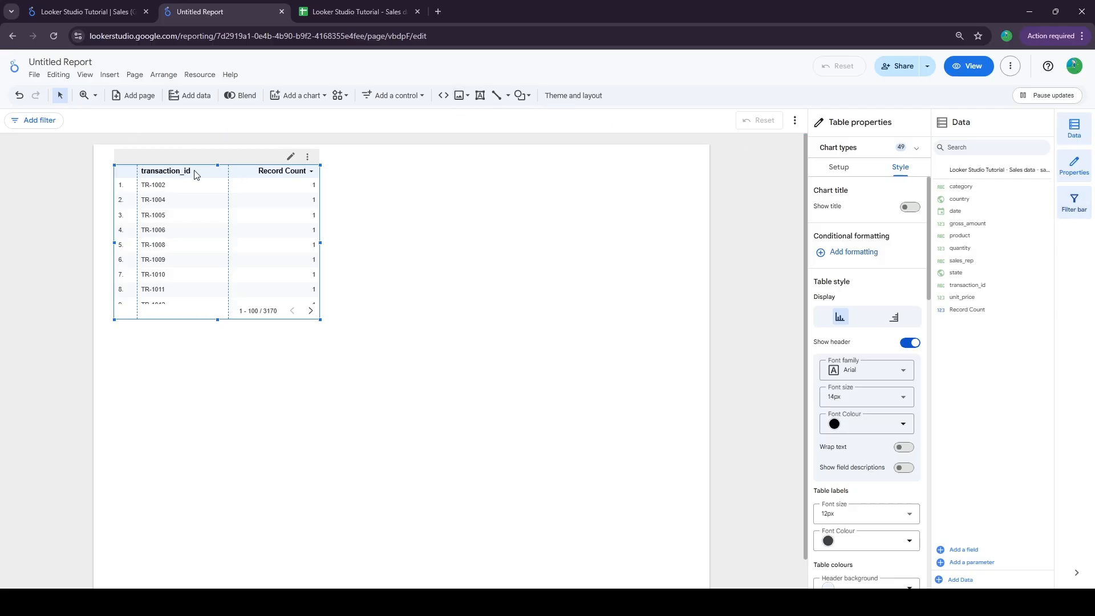
left_click(49, 126)
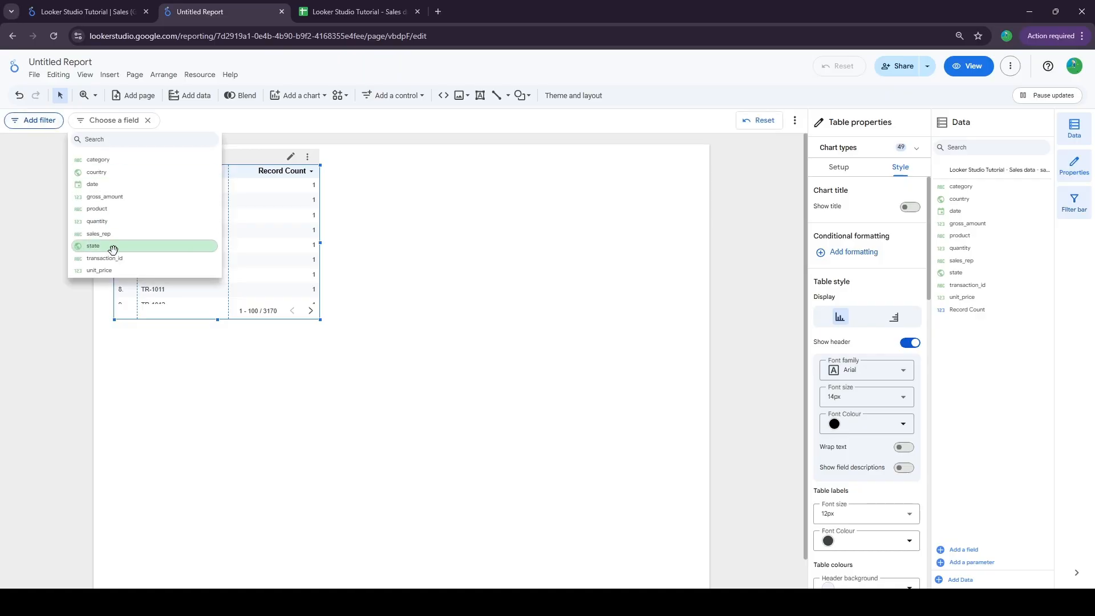
left_click(440, 411)
- Move the transaction_id table further down the canvas and deselect it
left_click_drag(279, 274, 293, 366)
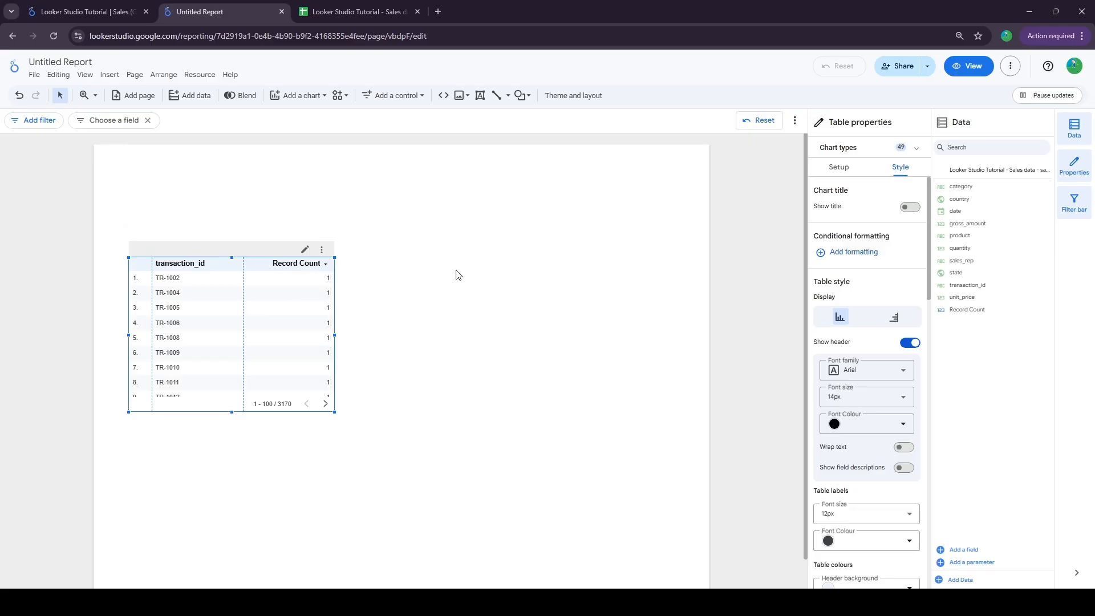
left_click(457, 285)
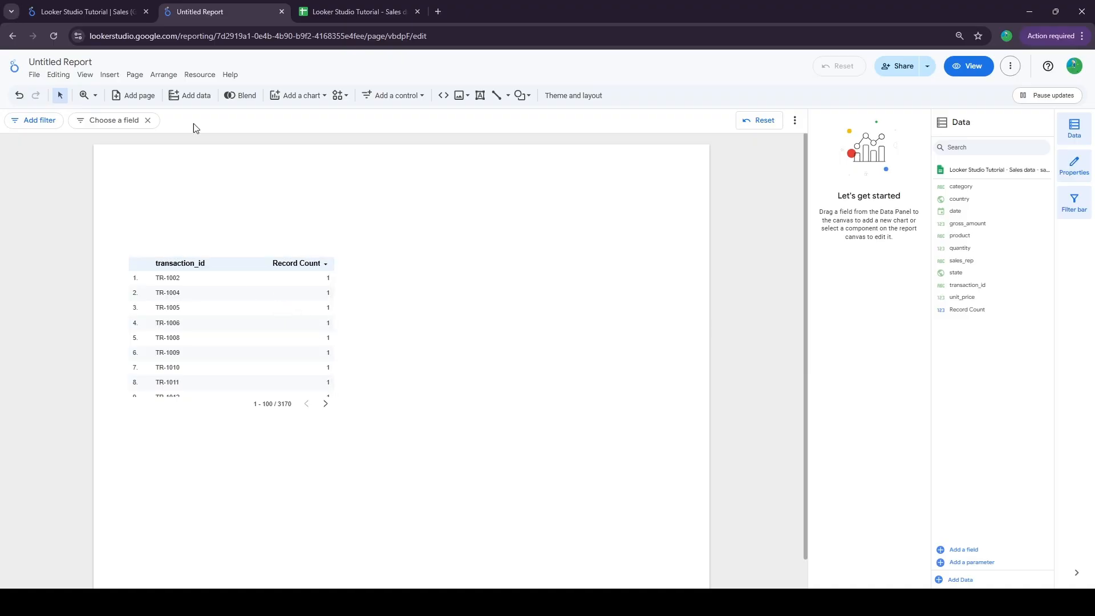
- Examine the current page settings, the canvas context options and the table's style properties
left_click(131, 80)
left_click(169, 144)
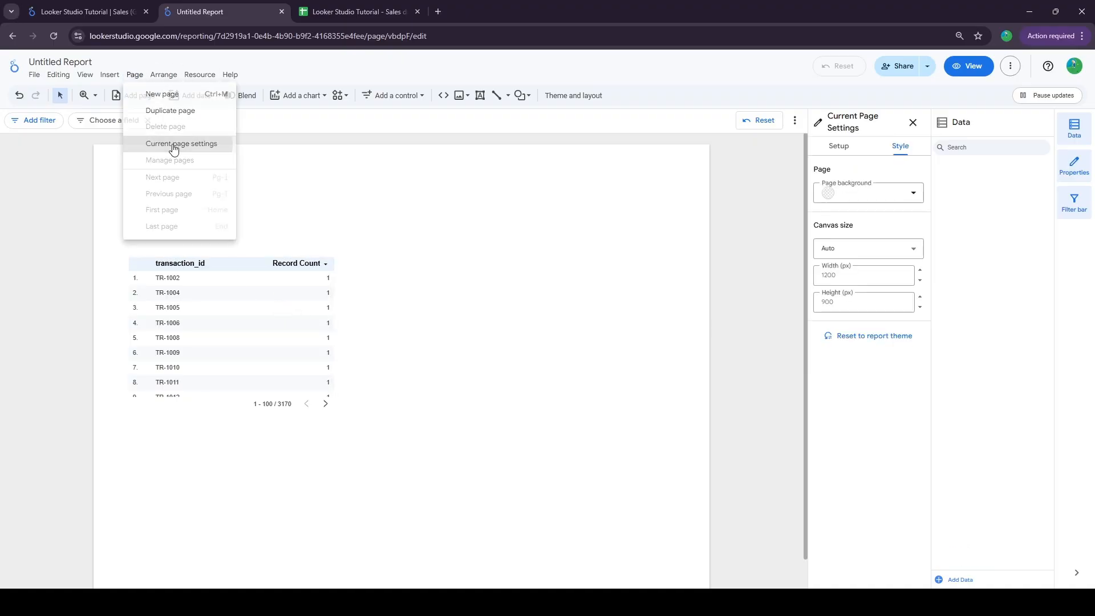
right_click(409, 251)
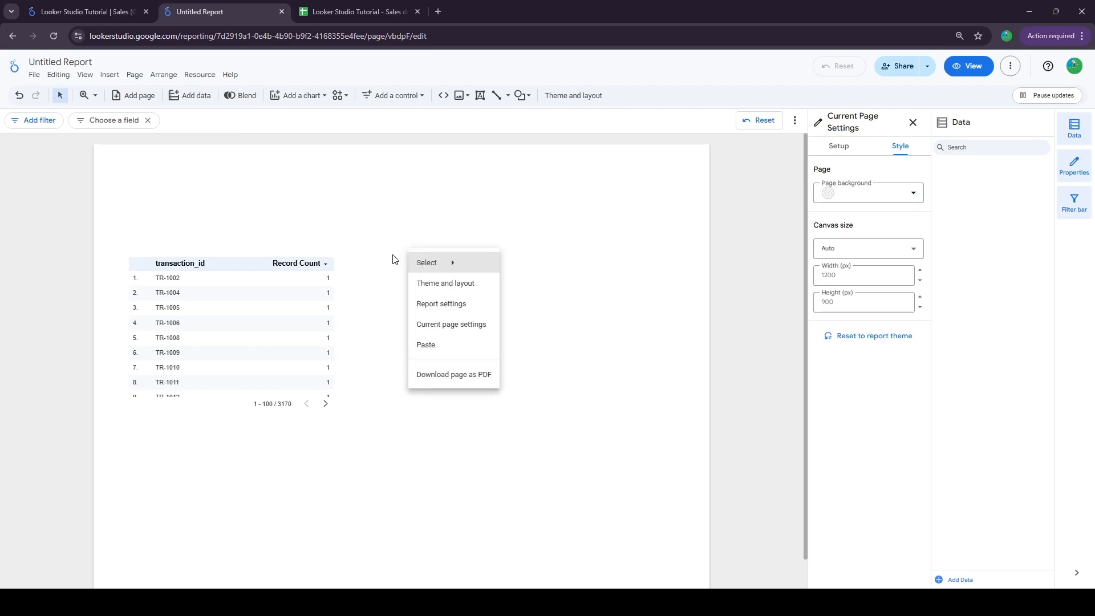
left_click(365, 308)
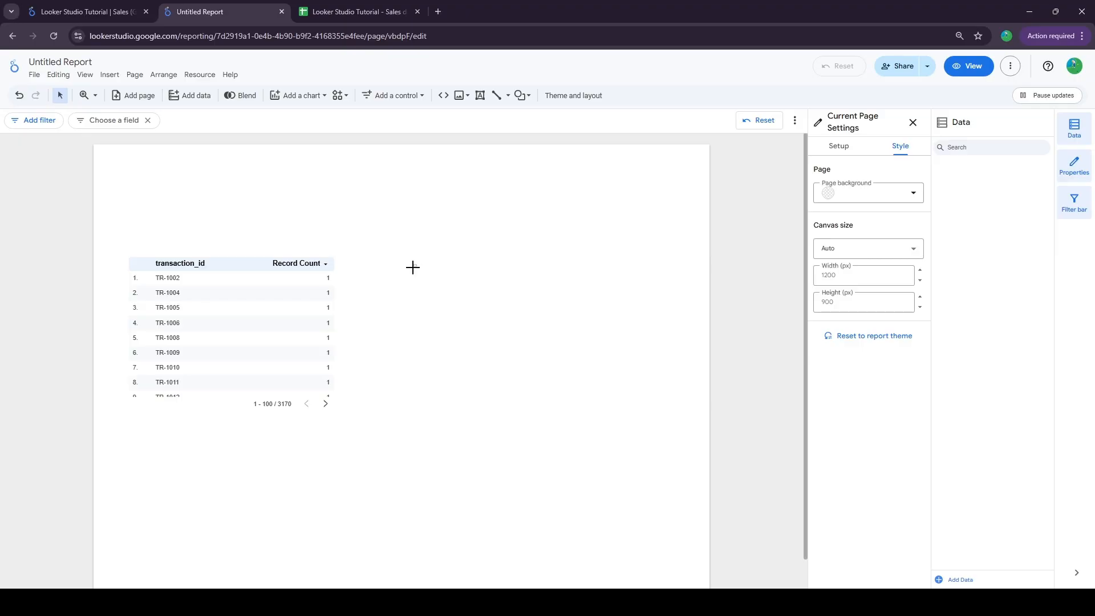
left_click(248, 406)
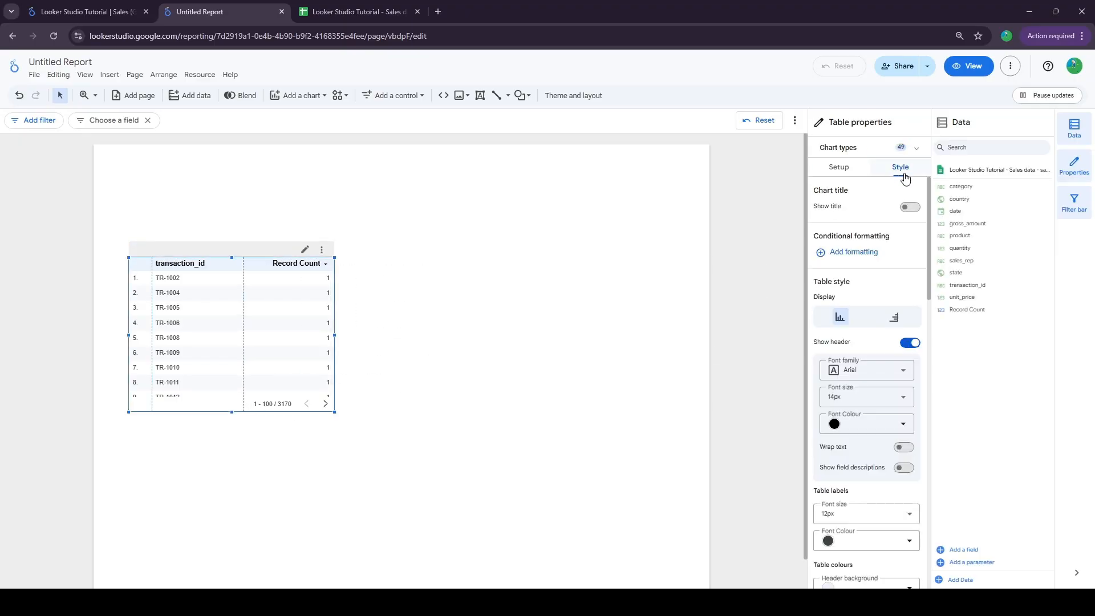
left_click(499, 394)
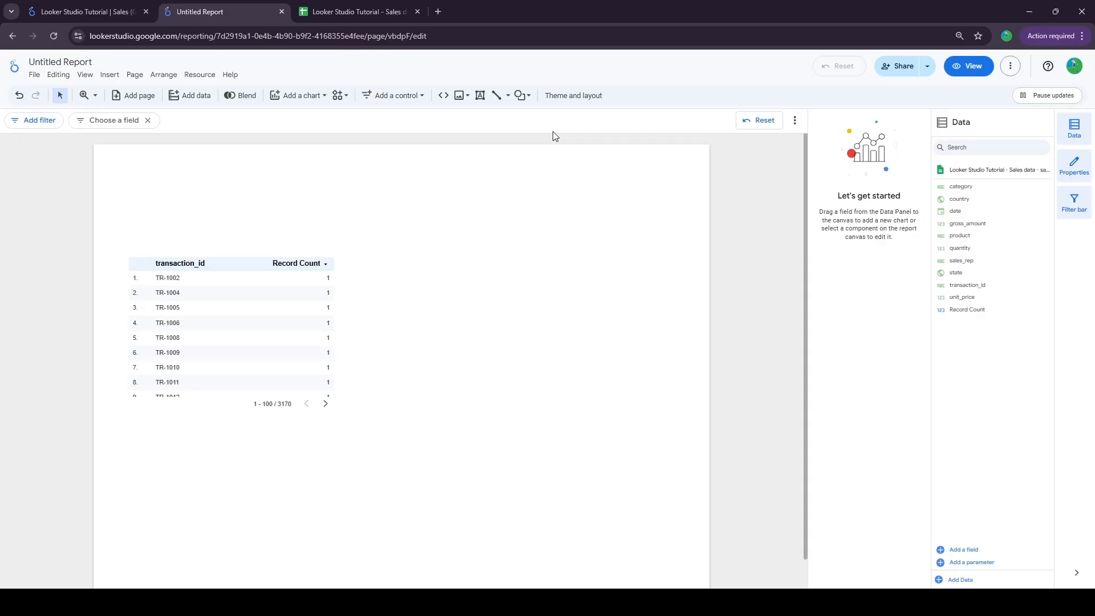
- Set the report's canvas width to 1600 px with a height of 900 px in the layout settings
left_click(567, 94)
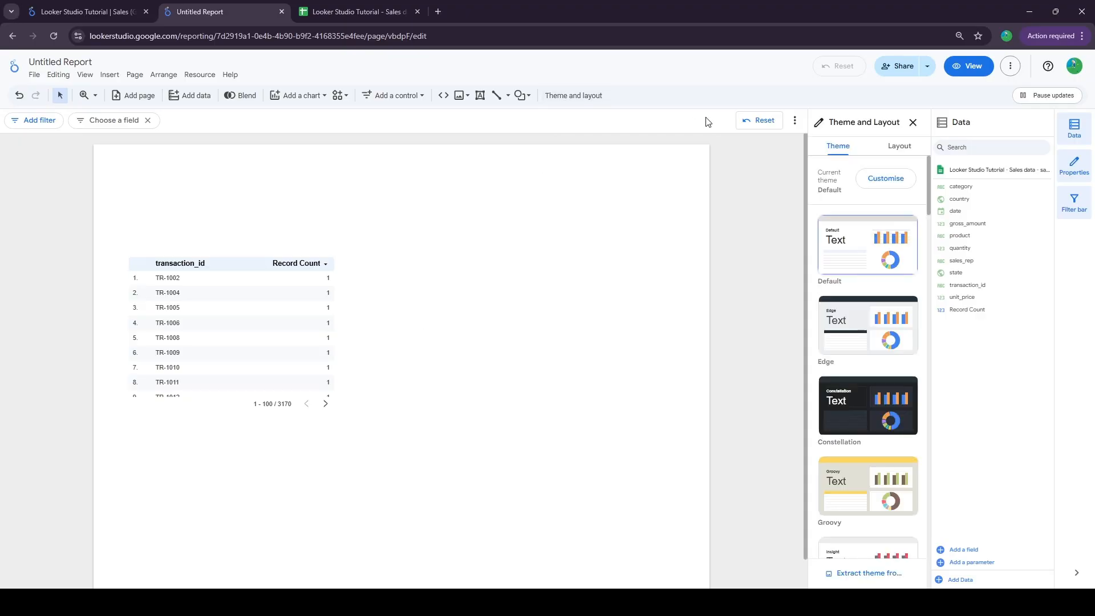
left_click(899, 146)
scroll(864, 367, "down", 3)
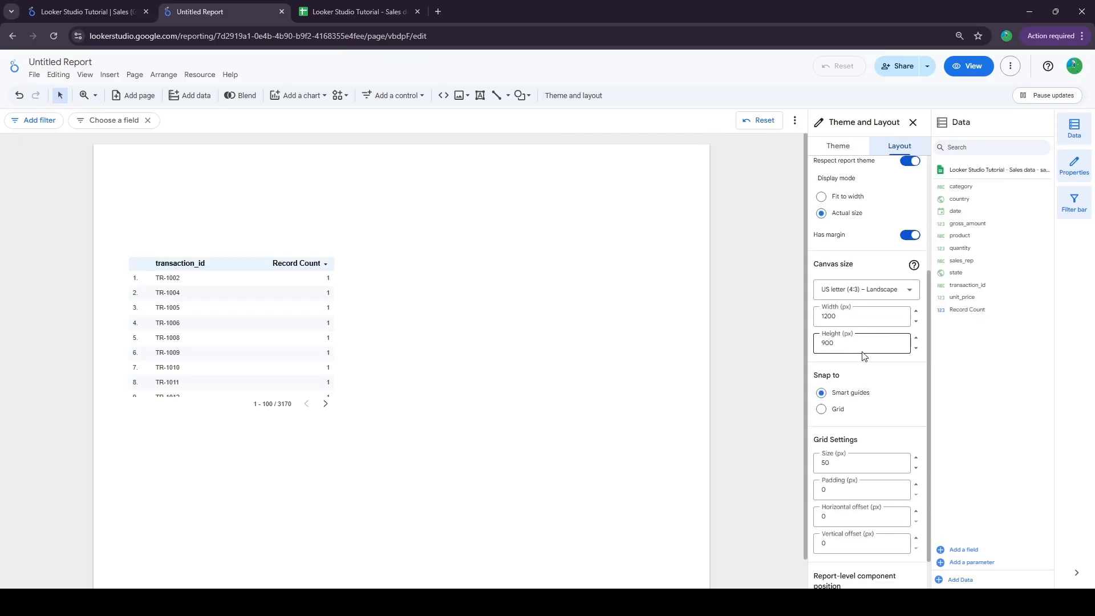
left_click(826, 318)
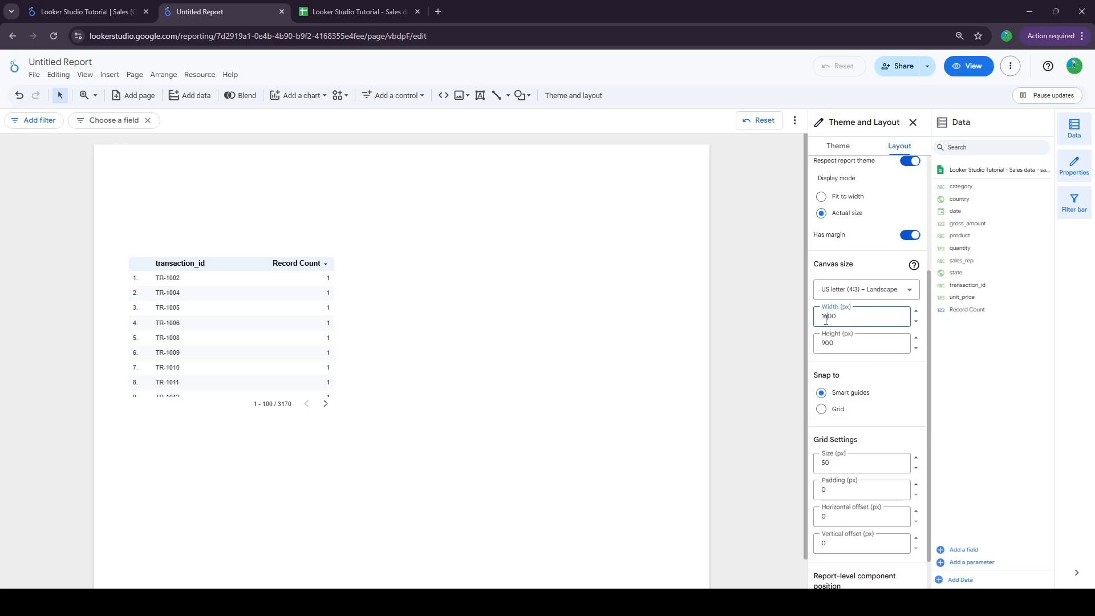
left_click(862, 343)
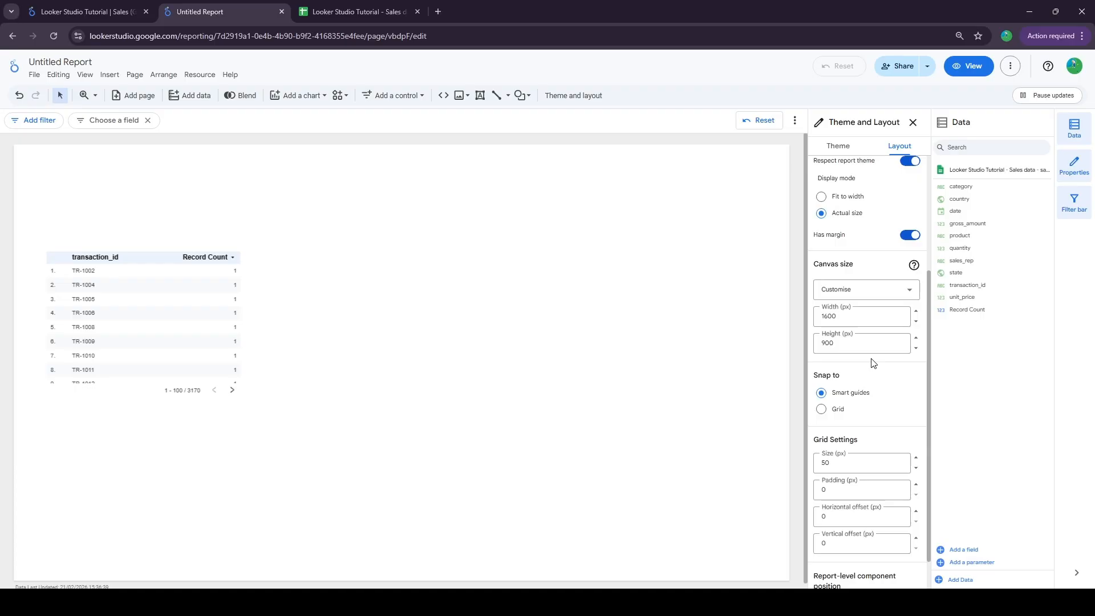
- Browse the available report themes
left_click(837, 146)
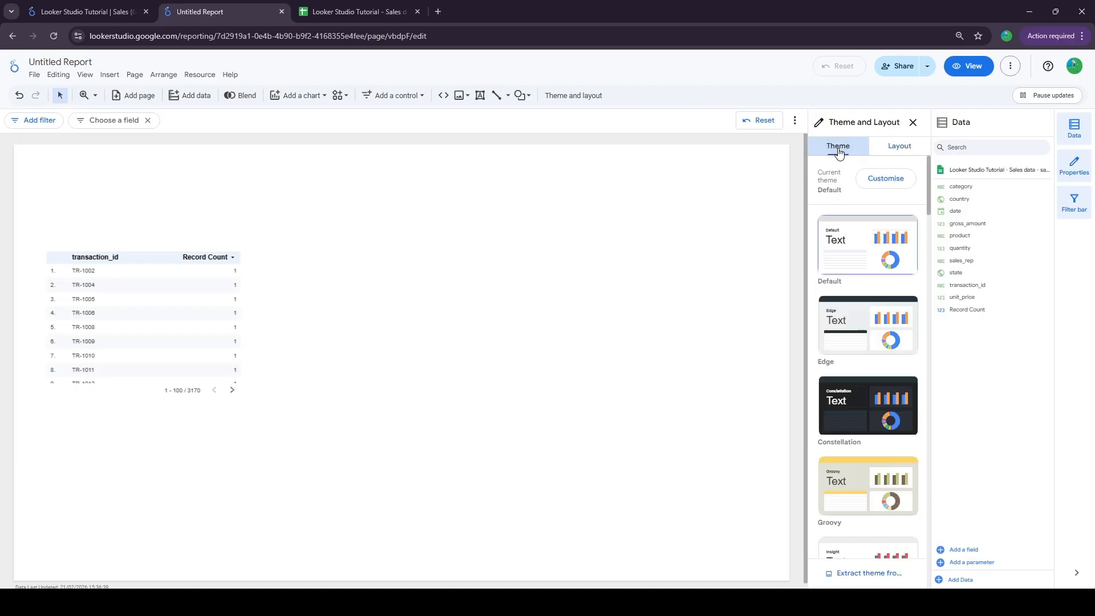
scroll(874, 248, "down", 2)
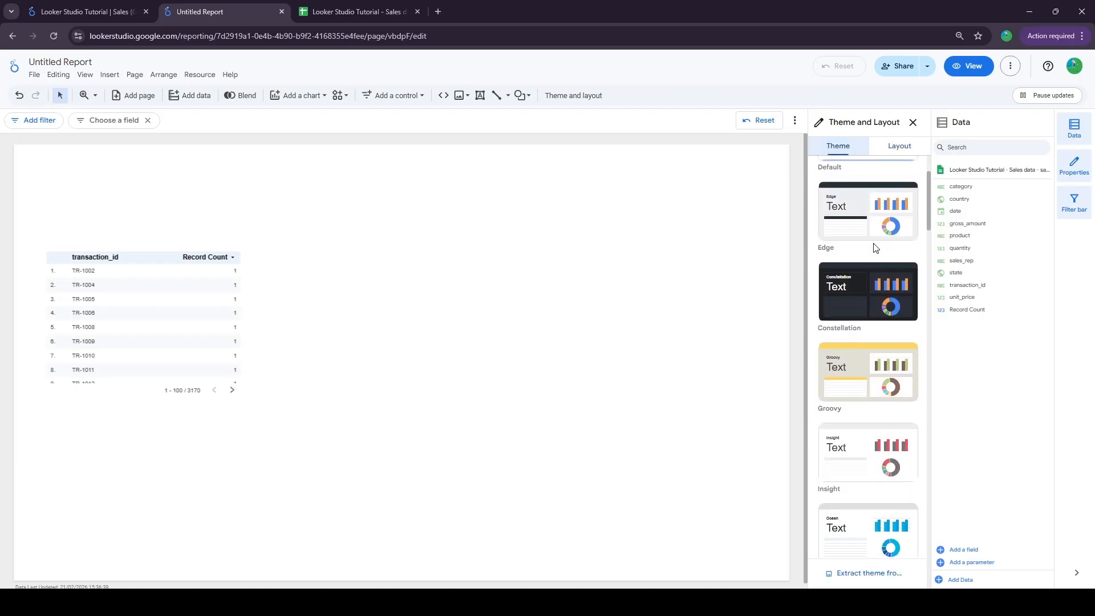
scroll(874, 248, "down", 7)
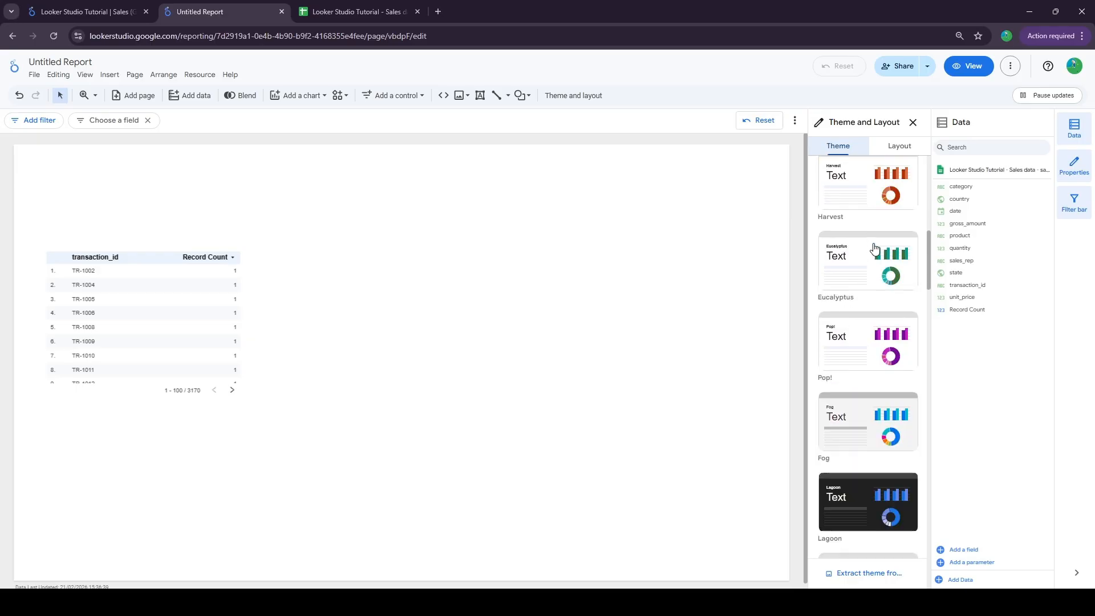
scroll(874, 249, "up", 10)
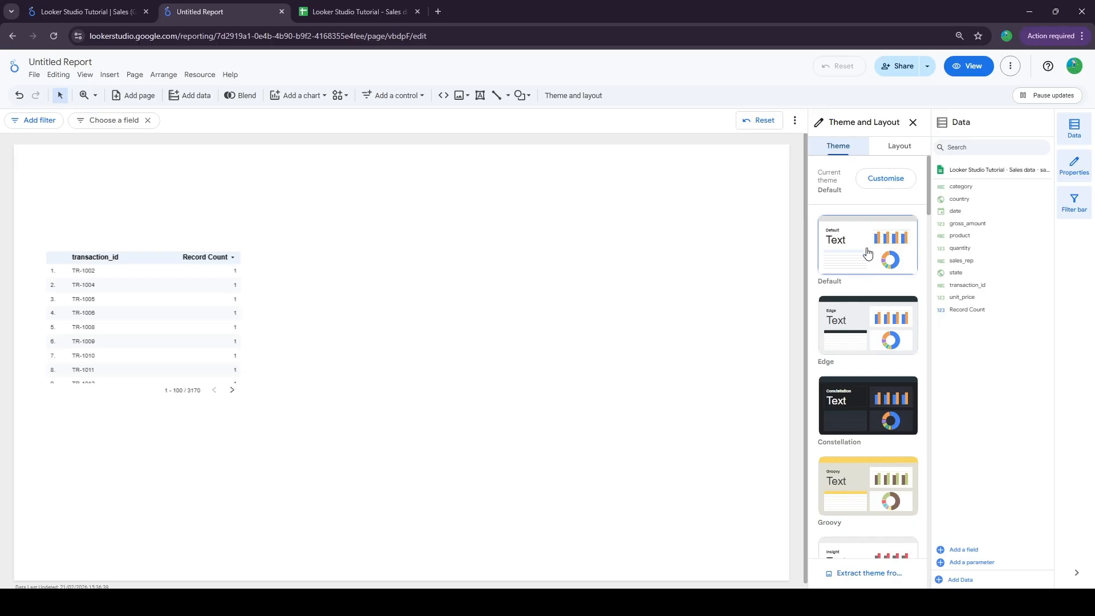
- Customise the Default theme with report background colour #F7F9FA, copied from the dashboard_settings sheet in Google Sheets
left_click(890, 188)
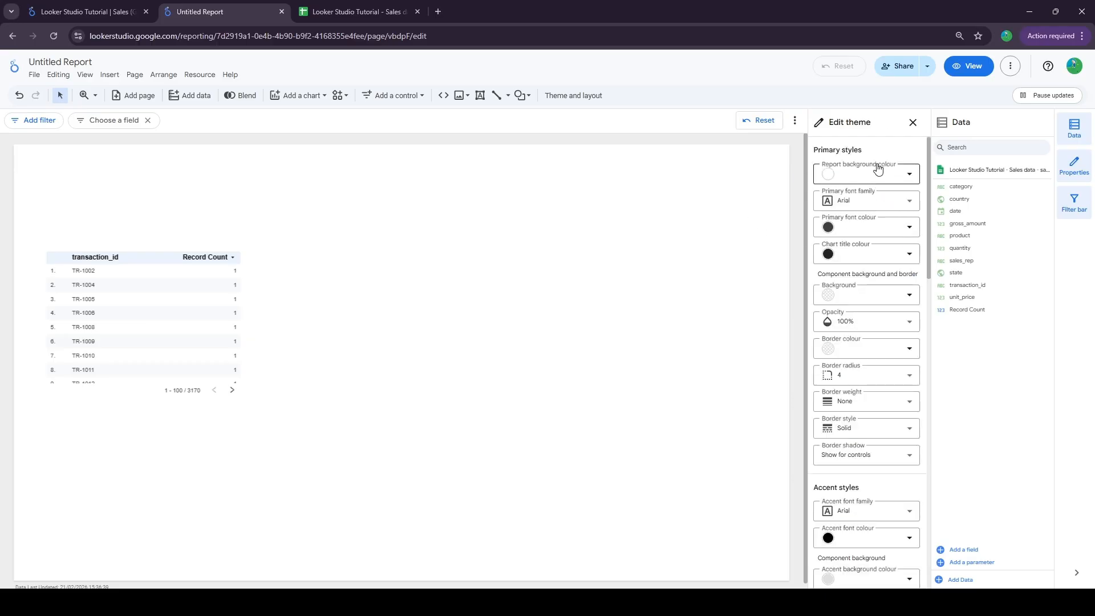
left_click(383, 14)
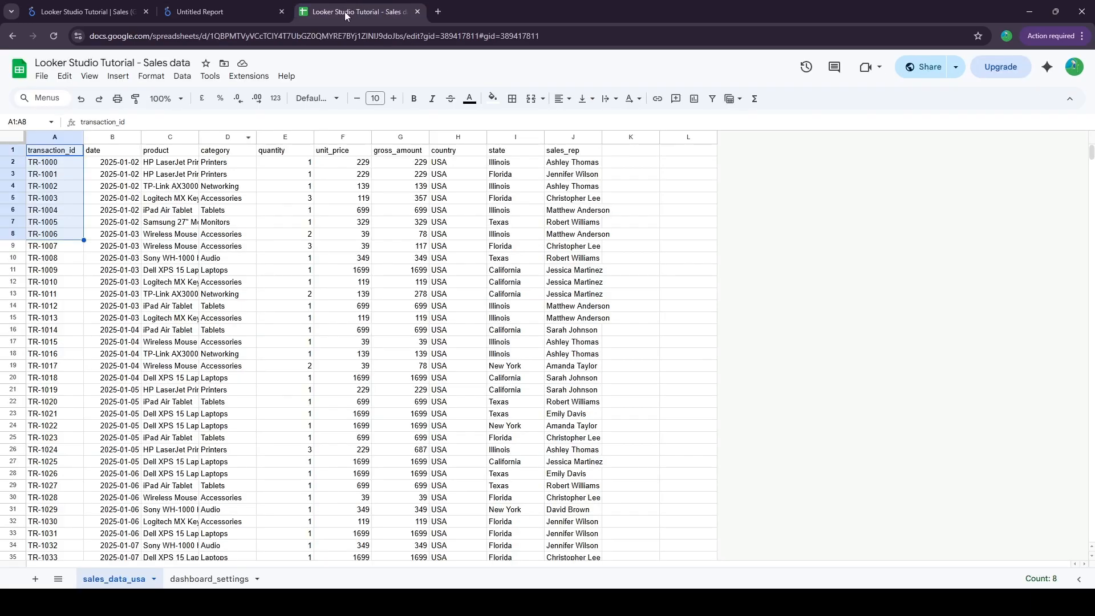
left_click(225, 580)
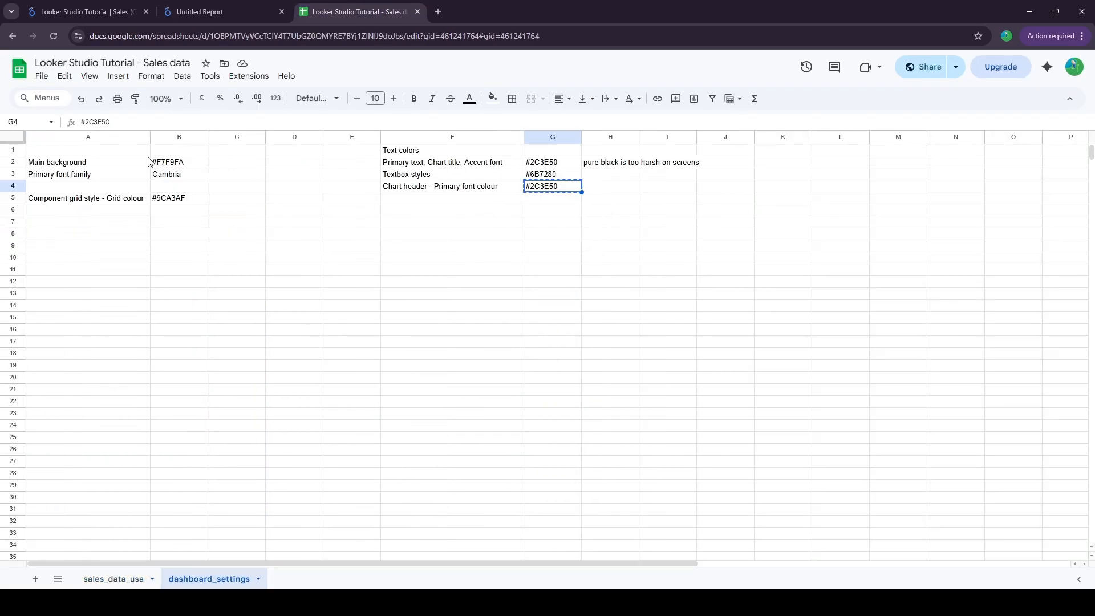
left_click(171, 163)
key("ctrl+c")
left_click(221, 5)
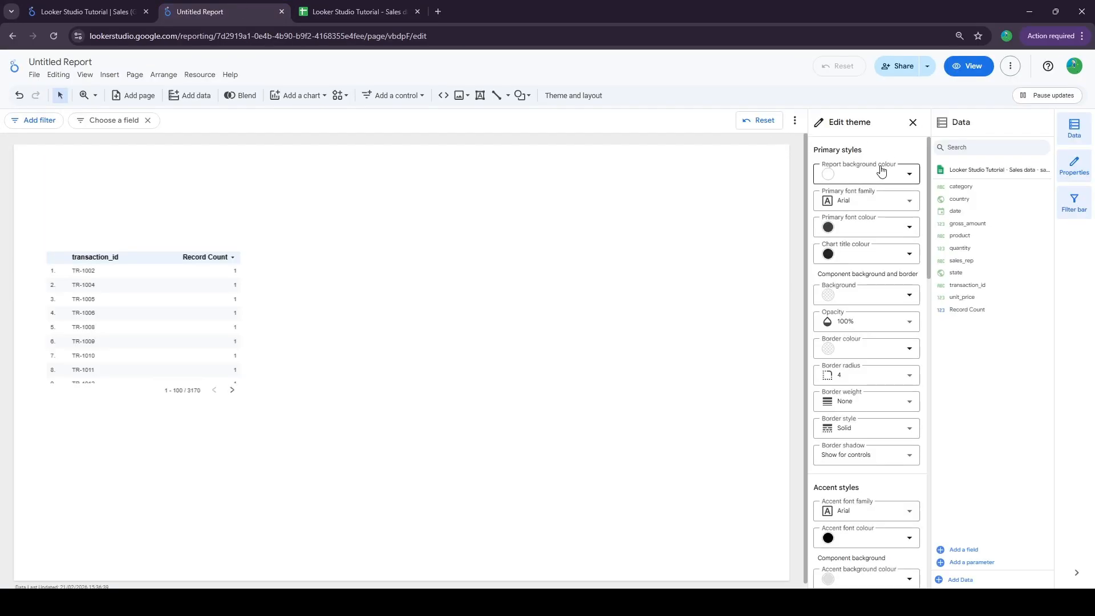
left_click(884, 173)
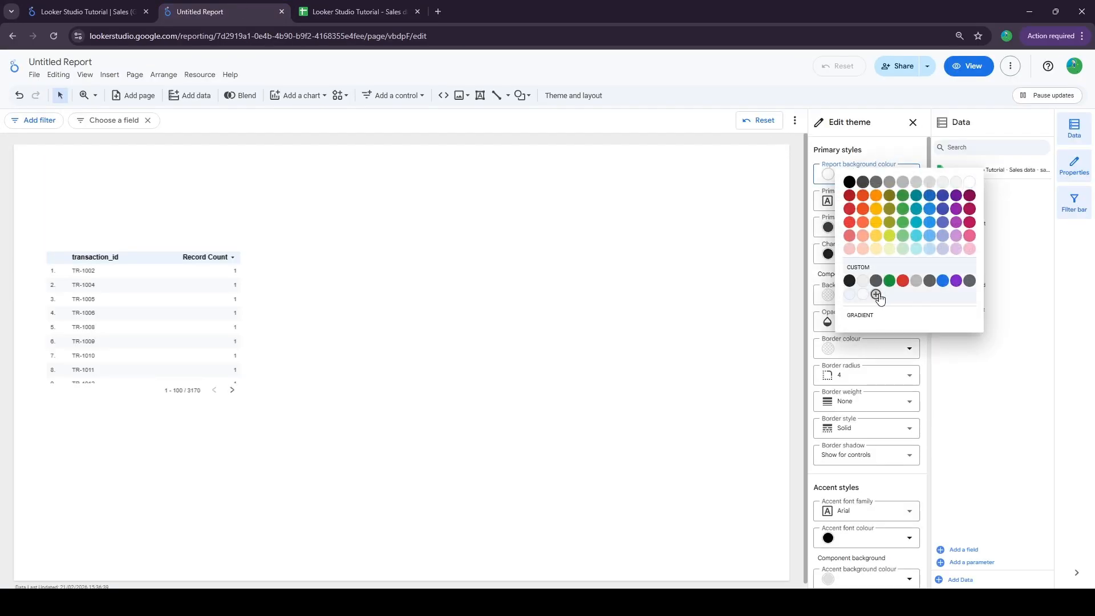
left_click(876, 295)
key("ctrl+v")
left_click(649, 432)
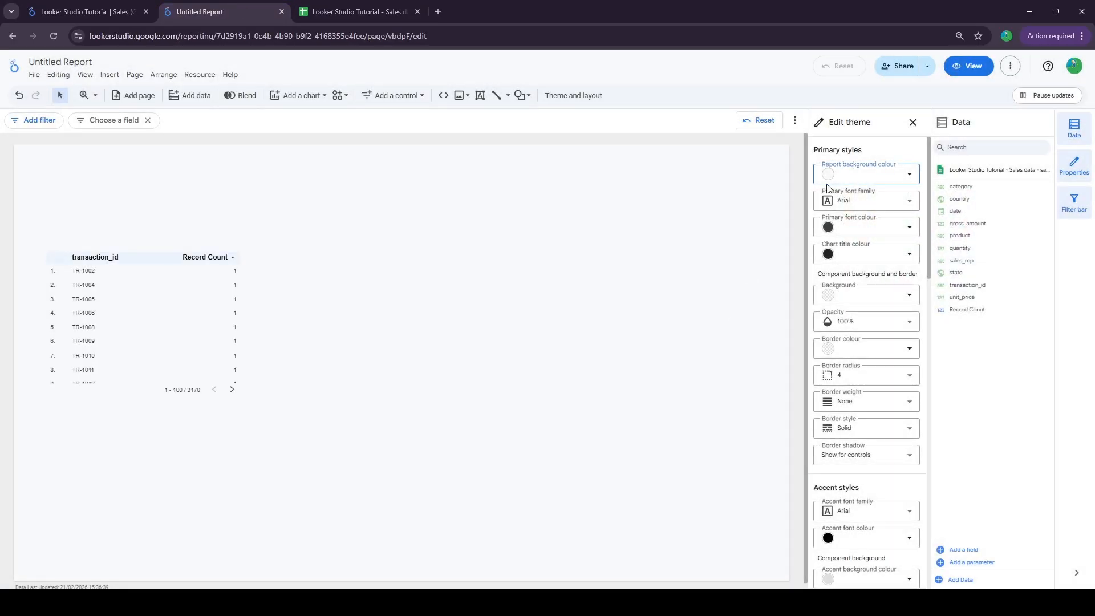
- Set the theme's primary and accent font families to Cambria
left_click(858, 202)
left_click(862, 329)
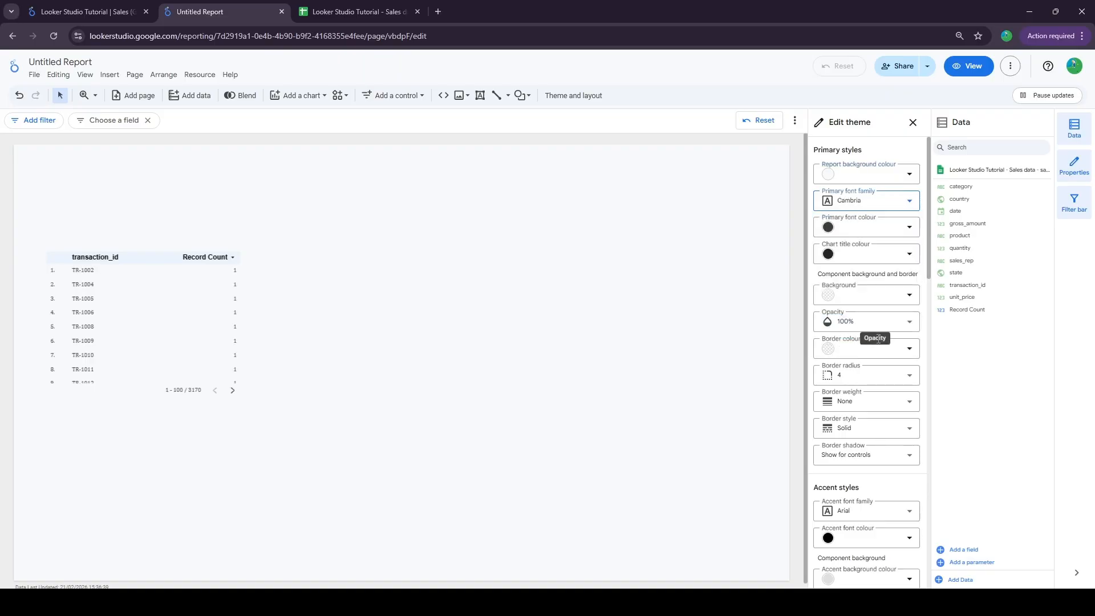
left_click(854, 509)
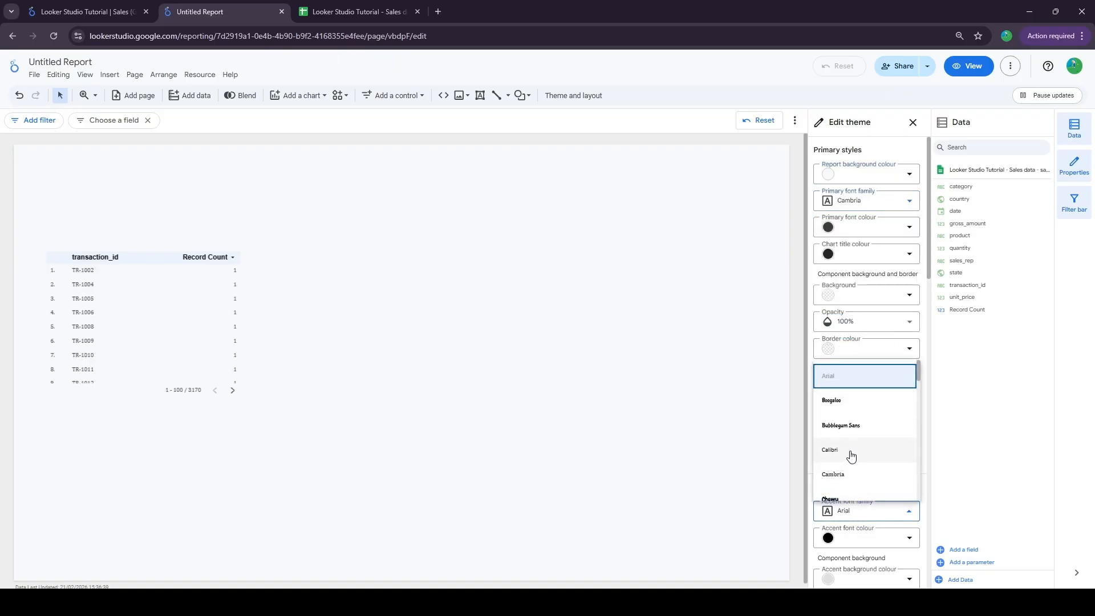
left_click(848, 478)
- Copy the primary text colour #2C3E50 from the dashboard_settings sheet in Google Sheets and apply it as the theme's primary font colour
left_click(350, 7)
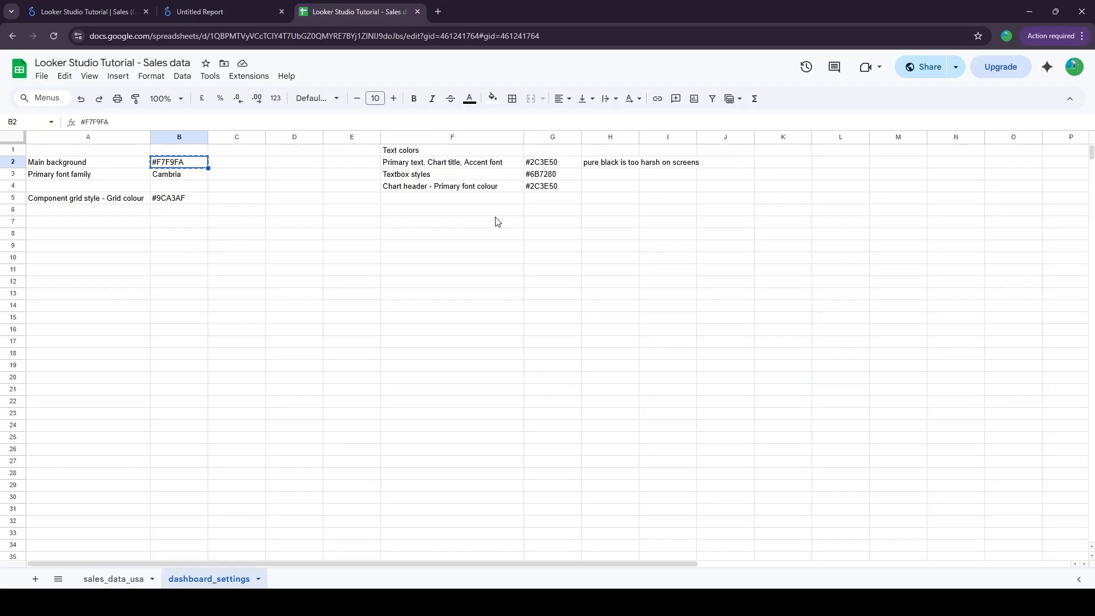
left_click(553, 163)
left_click(208, 11)
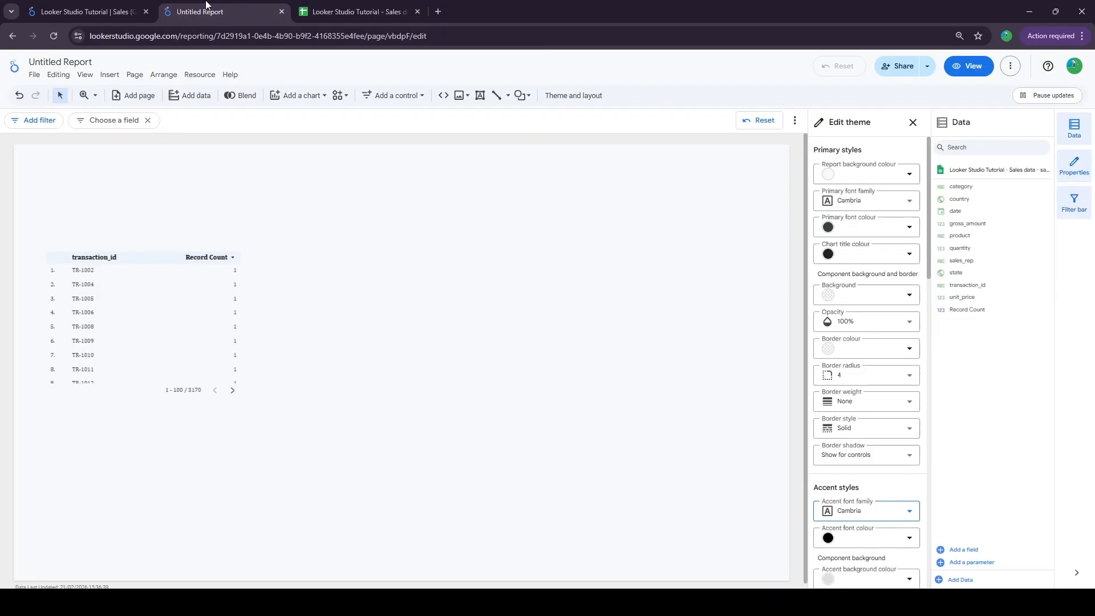
left_click(850, 227)
left_click(889, 348)
key("ctrl+v")
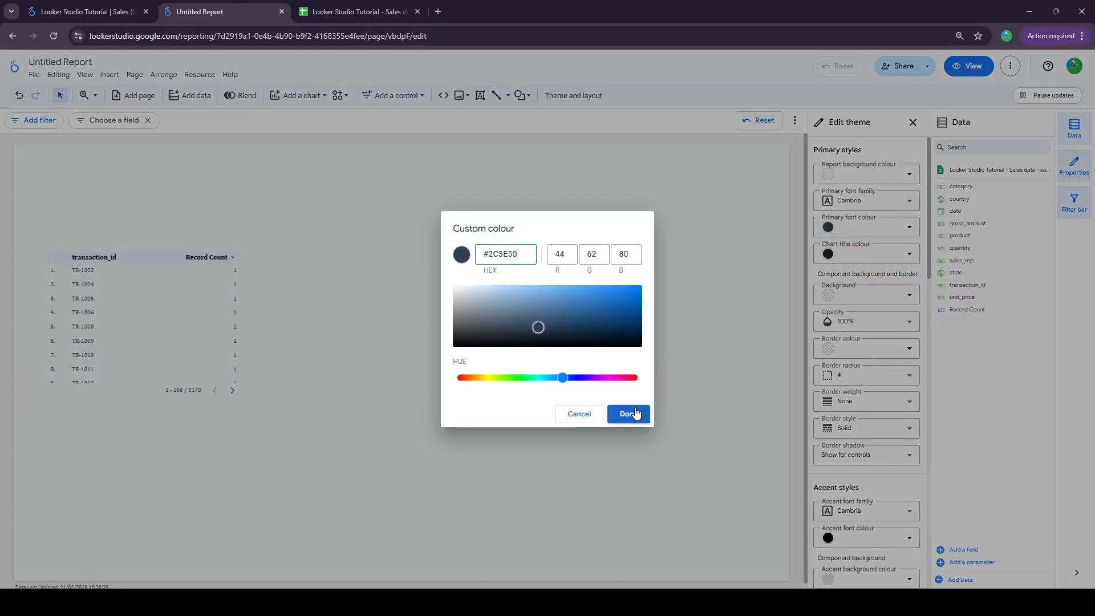
left_click(631, 414)
- Set the theme's chart title colour to the custom colour #2C3E50
left_click(851, 257)
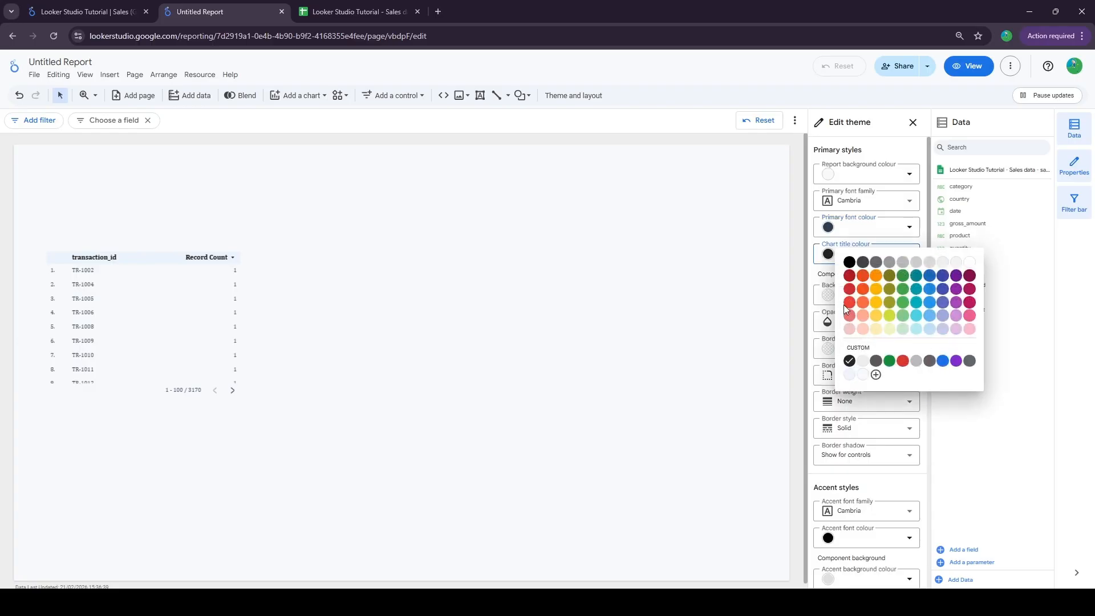
left_click(887, 374)
key("ctrl+v")
left_click(628, 414)
- Set the theme's accent font colour to the custom colour #2C3E50, matching the accent font value in the dashboard_settings sheet
scroll(866, 328, "down", 3)
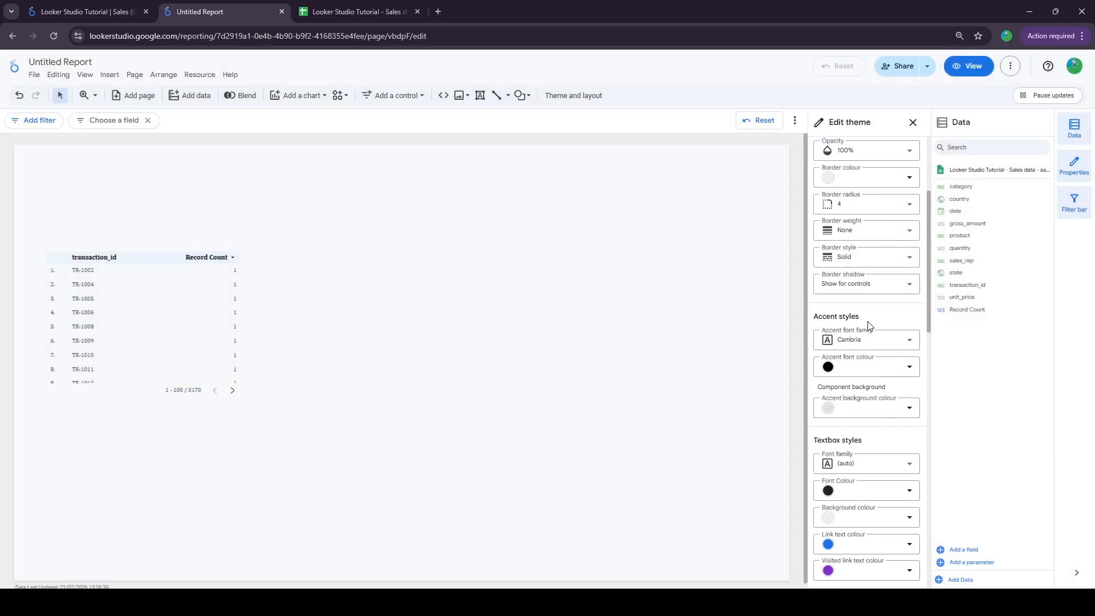
left_click(352, 11)
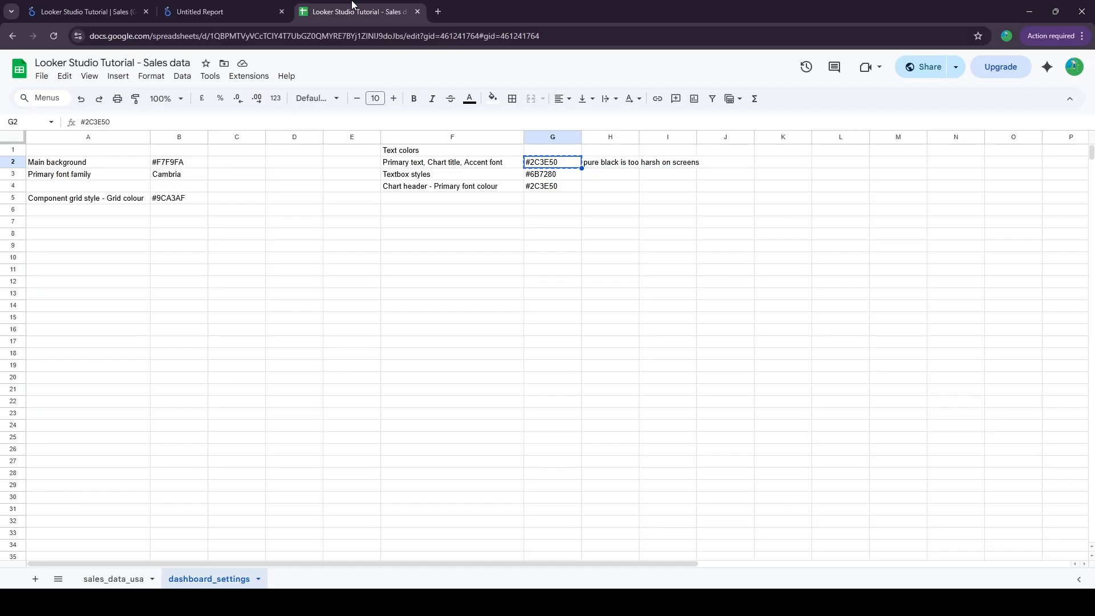
left_click(223, 11)
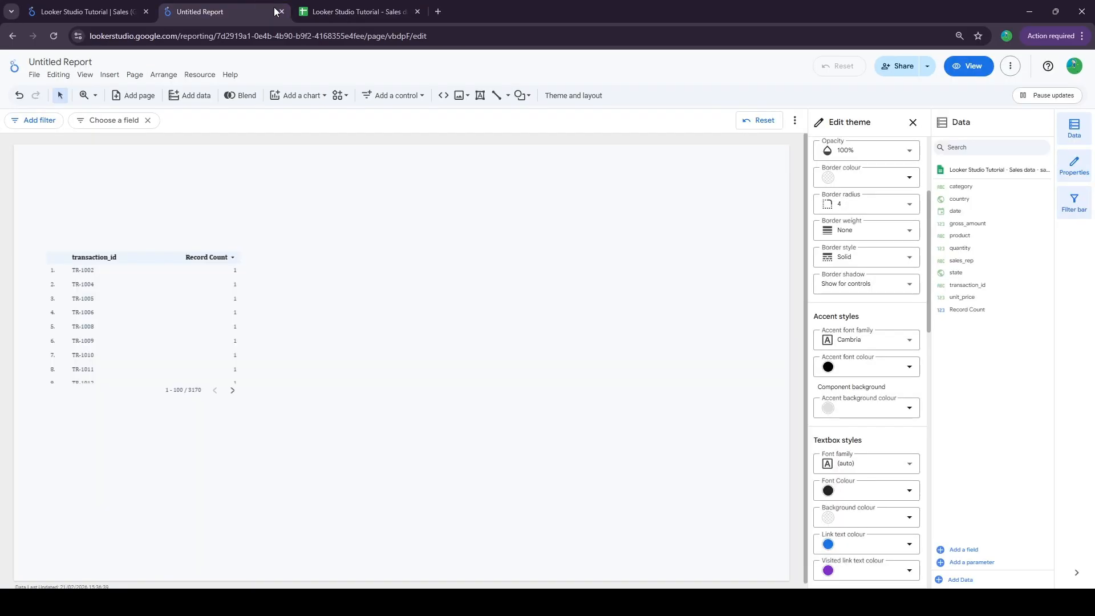
left_click(885, 366)
left_click(876, 488)
key("ctrl+v")
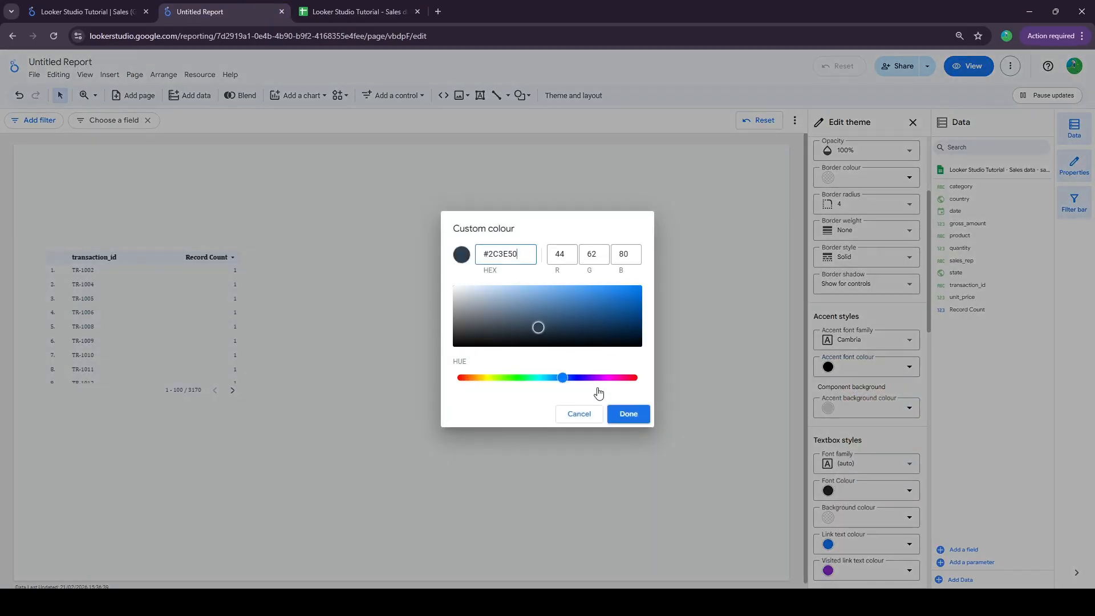
left_click(630, 415)
- Copy the textbox styles colour #6B7280 from the dashboard_settings sheet in Google Sheets and apply it as the theme's textbox font colour
scroll(849, 272, "down", 3)
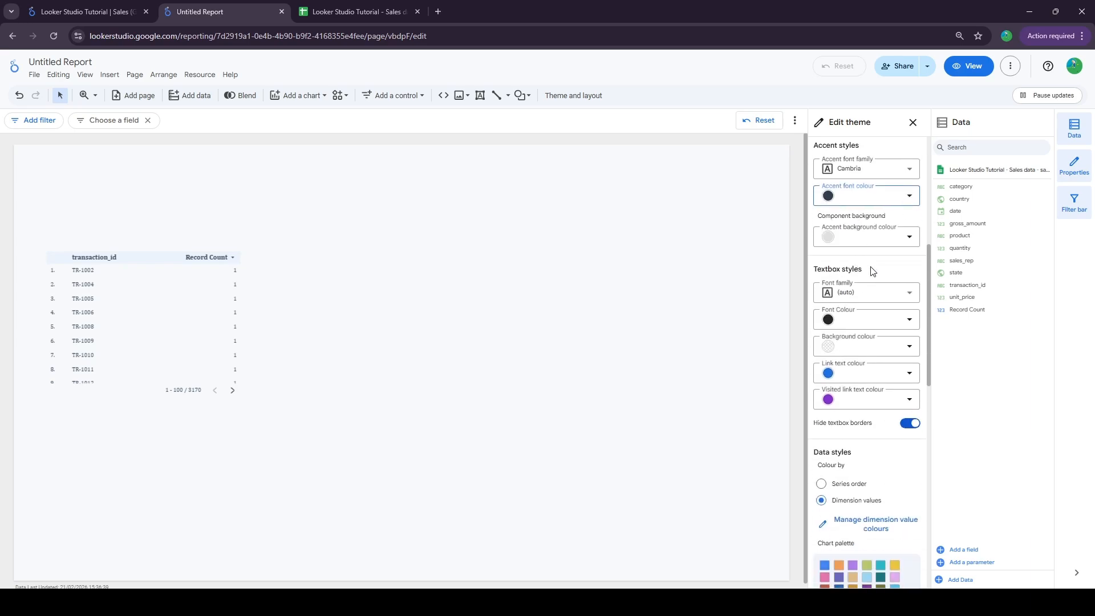
left_click(319, 11)
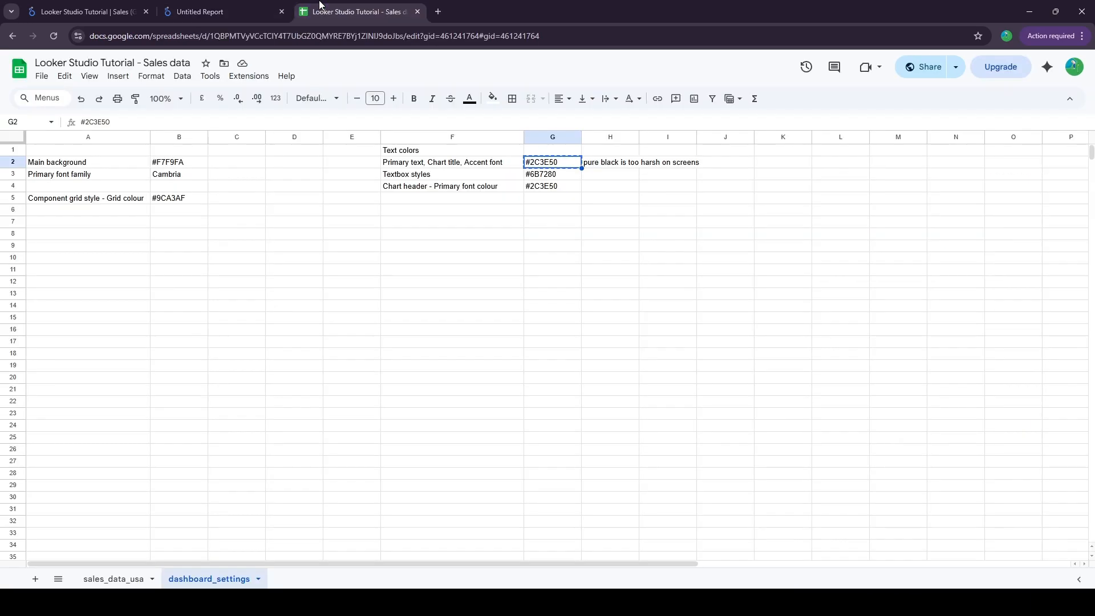
left_click(552, 180)
key("ctrl+c")
left_click(200, 11)
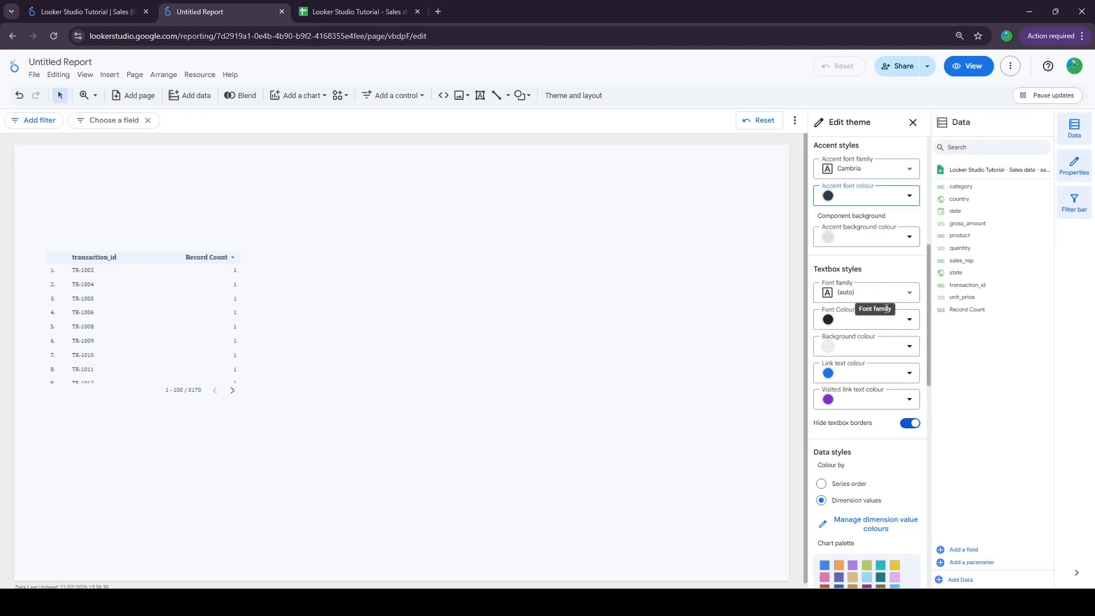
left_click(845, 328)
left_click(878, 499)
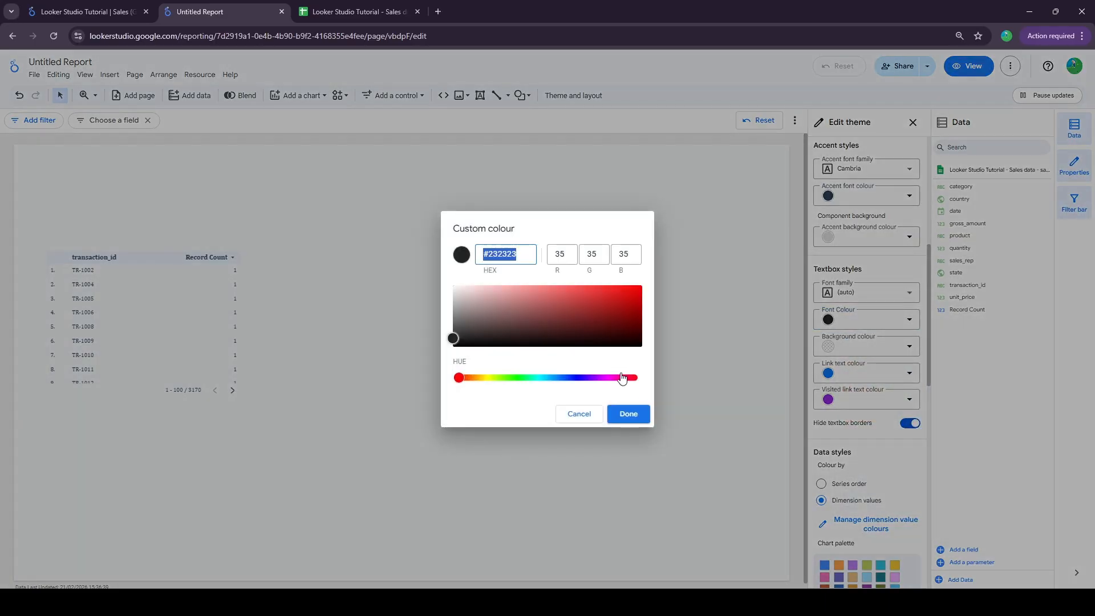
key("ctrl+v")
left_click(629, 413)
- Copy the grid colour #9CA3AF from the dashboard_settings sheet in Google Sheets and apply it as the theme's component grid colour
scroll(848, 280, "down", 4)
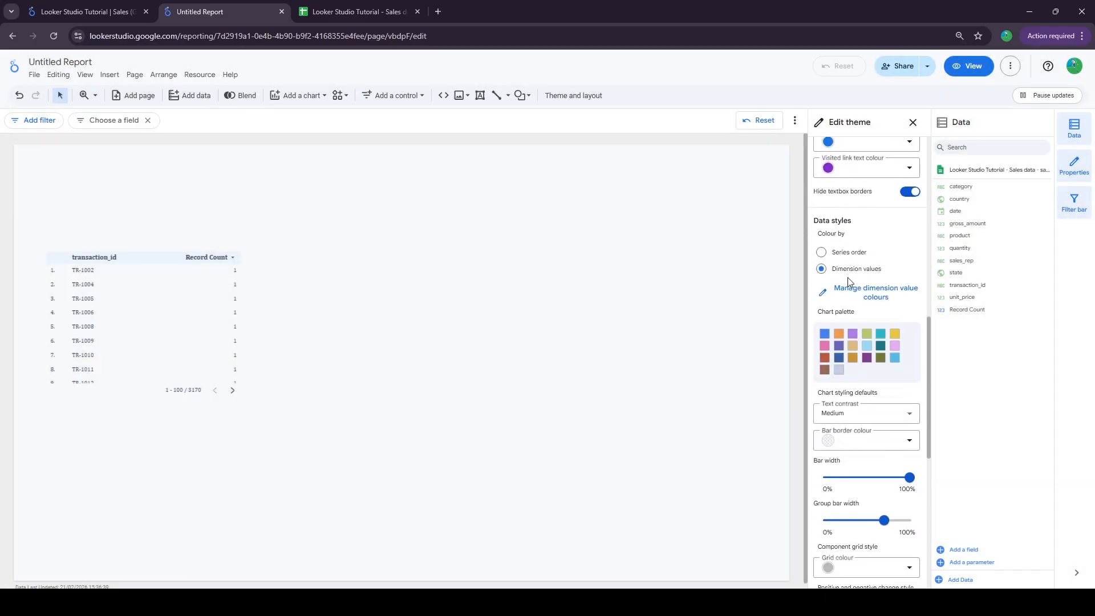
scroll(847, 277, "down", 4)
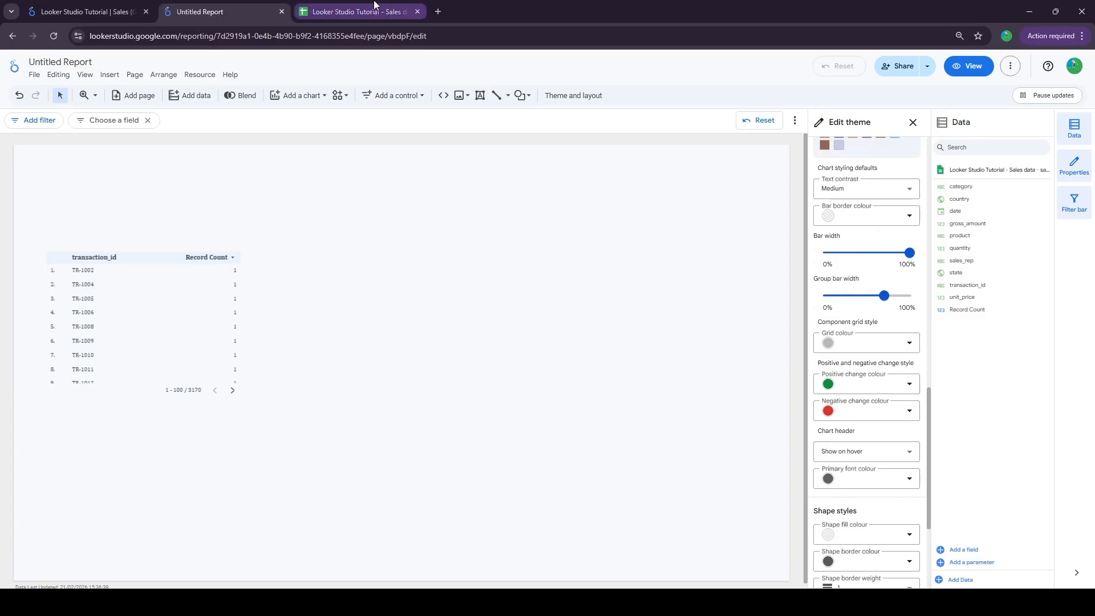
left_click(354, 10)
left_click(169, 200)
key("ctrl+c")
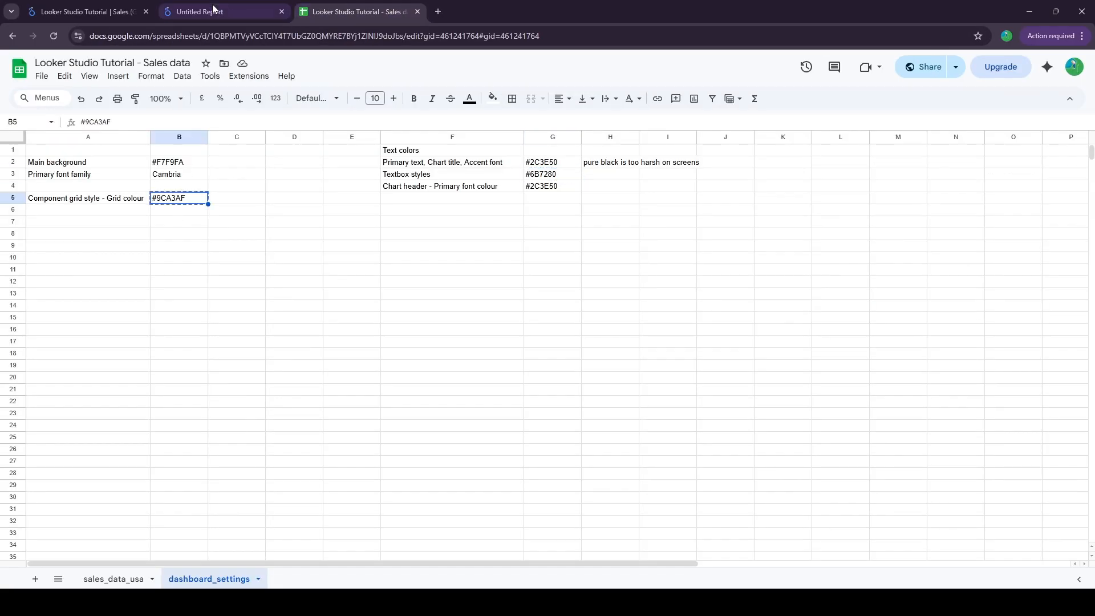
left_click(211, 11)
left_click(848, 343)
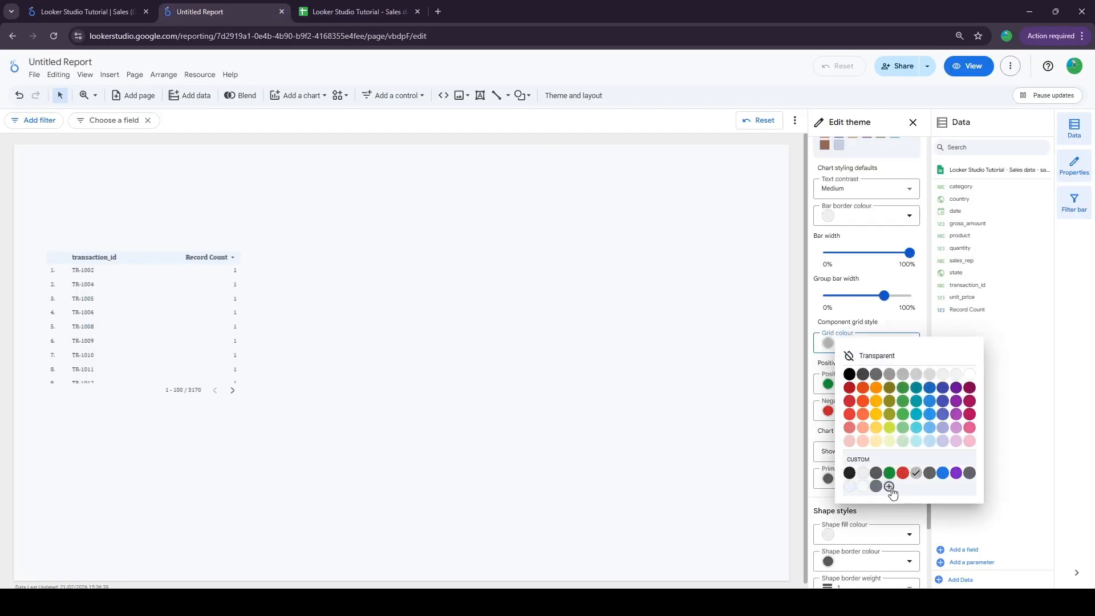
left_click(889, 486)
key("ctrl+v")
left_click(625, 415)
- Copy the chart header colour #2C3E50 from the dashboard_settings sheet in Google Sheets and apply it as the chart header's primary font colour
scroll(865, 374, "down", 3)
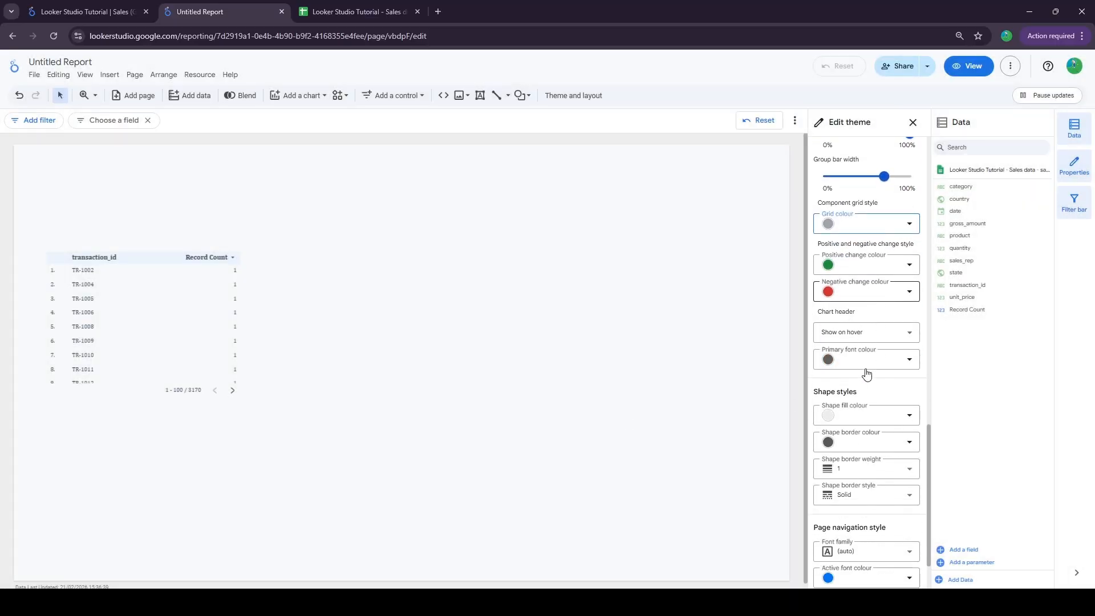
scroll(919, 405, "up", 5)
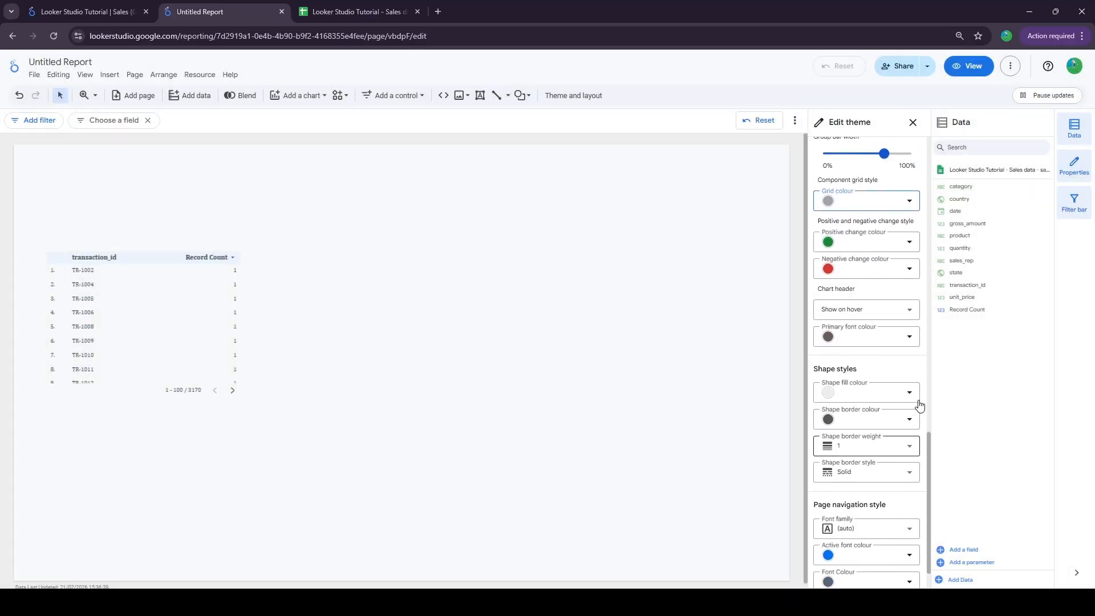
scroll(919, 404, "down", 2)
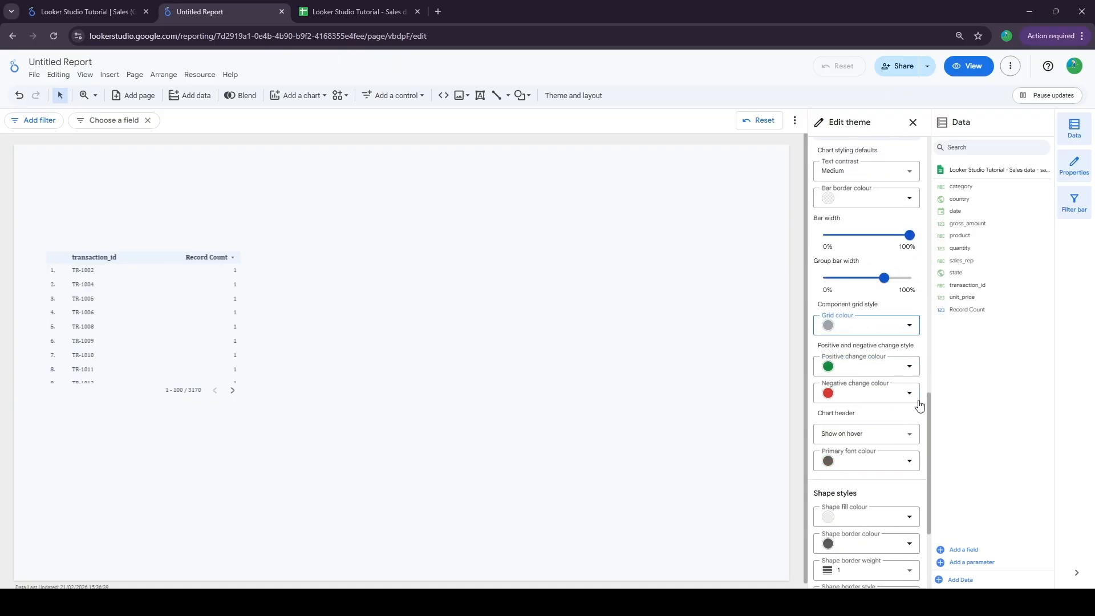
left_click(360, 12)
left_click(536, 192)
key("ctrl+c")
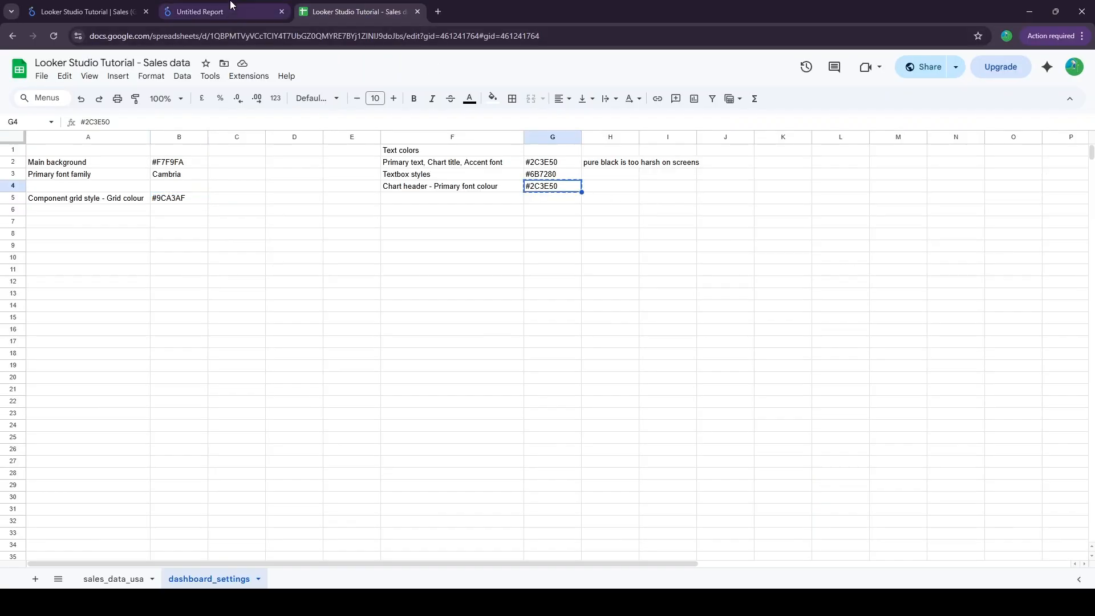
left_click(200, 11)
left_click(846, 463)
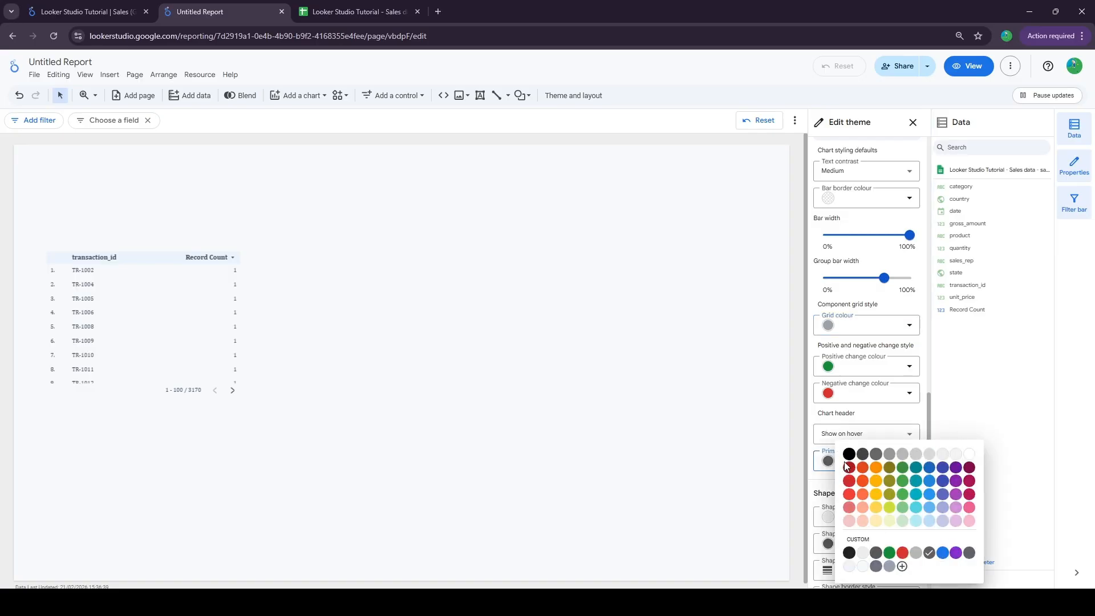
left_click(902, 566)
key("ctrl+v")
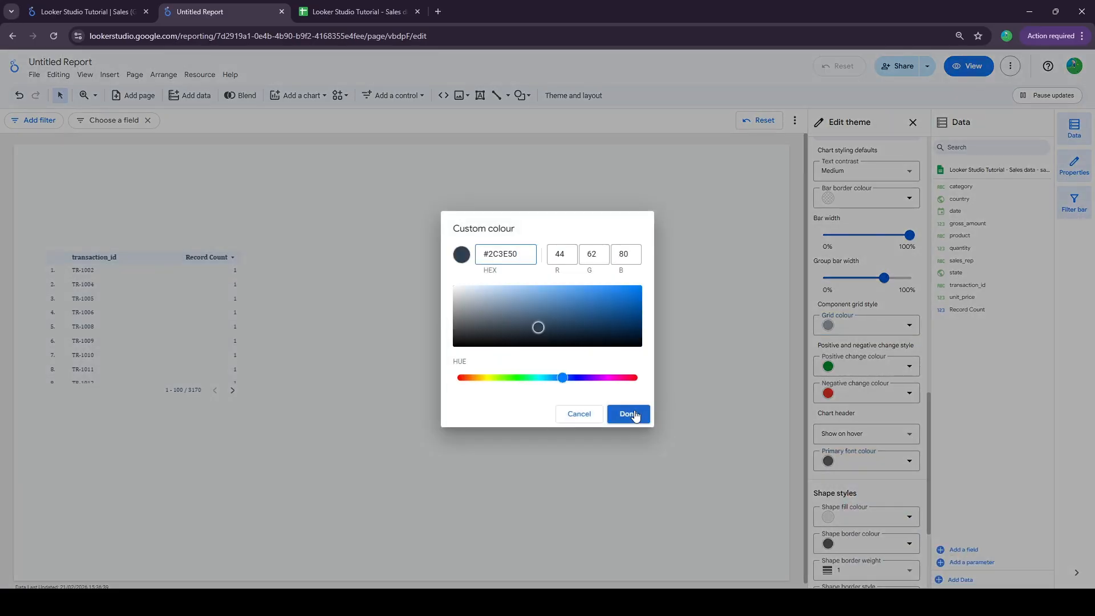
left_click(634, 414)
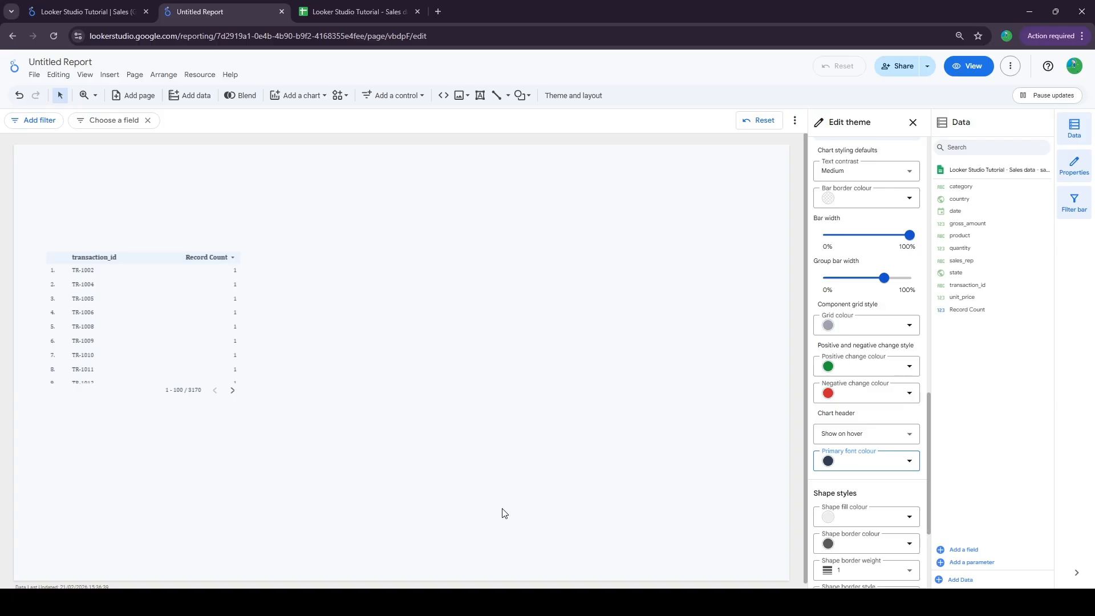
- Examine the style settings of the transaction_id table to check the fonts and colours inherited from the theme
left_click_drag(350, 455, 122, 577)
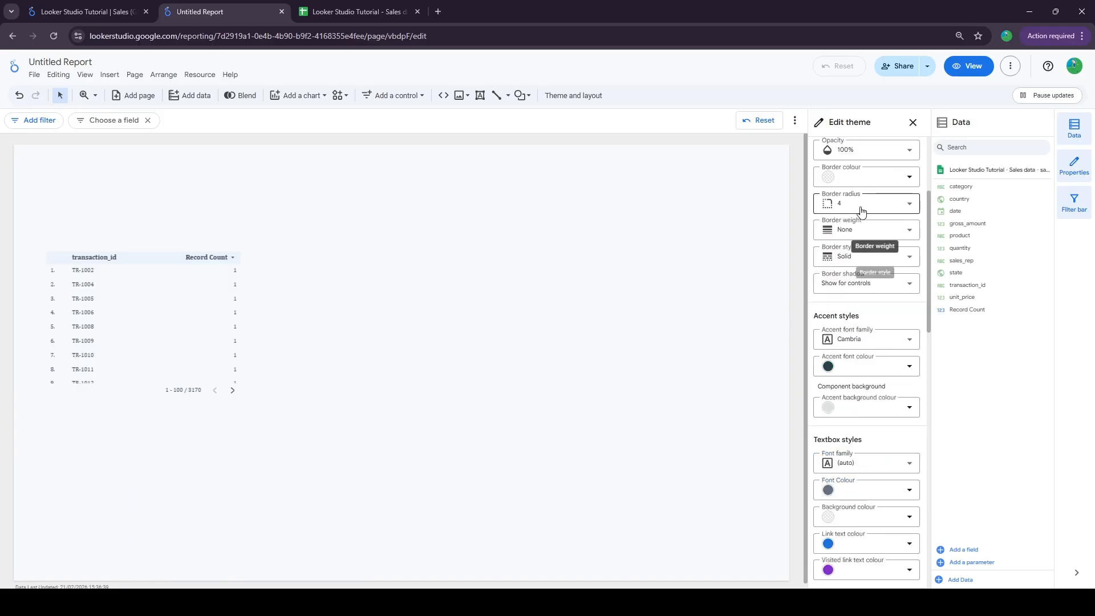
left_click(240, 310)
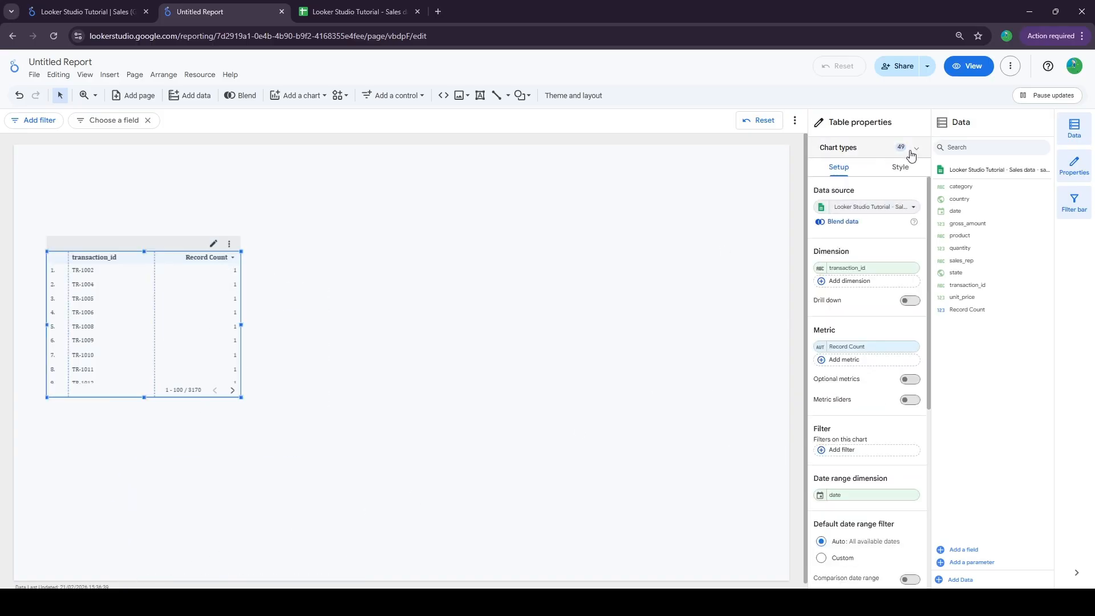
left_click(900, 166)
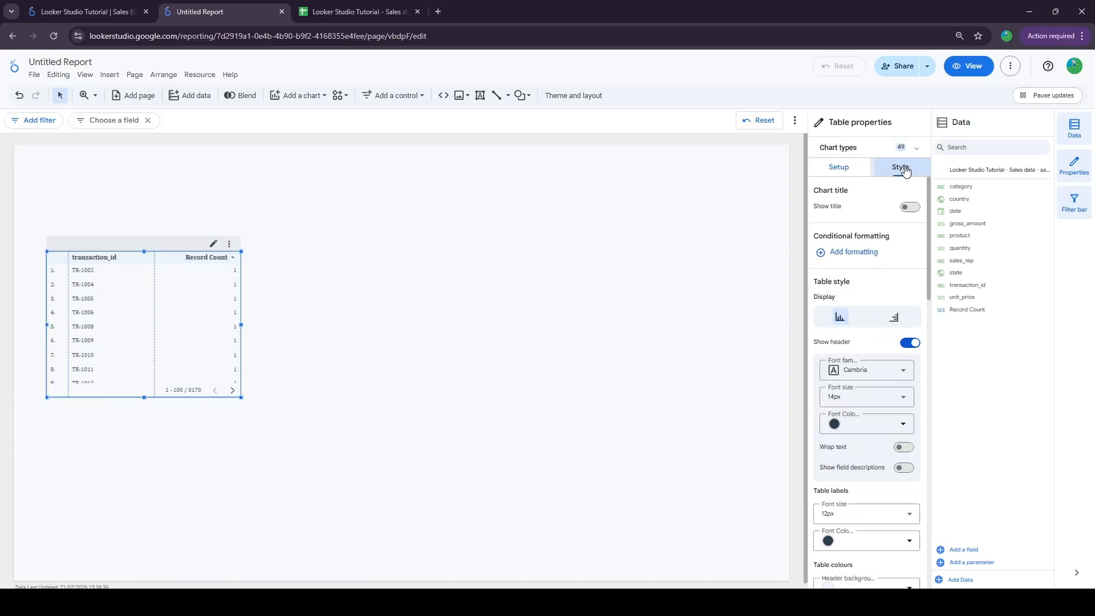
left_click(435, 385)
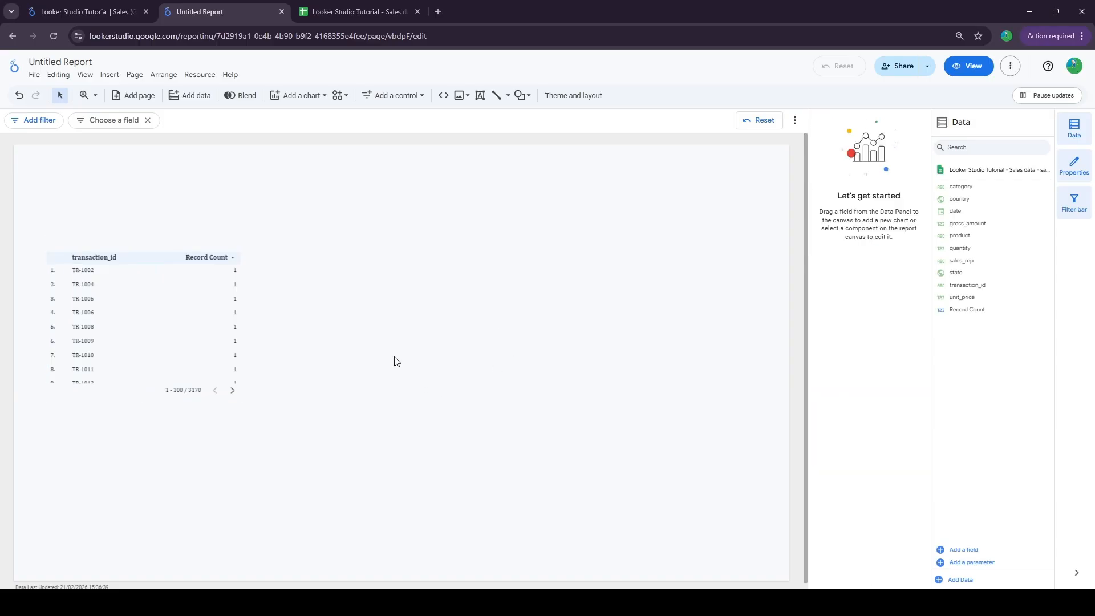
- Add a text box above the table reading "Sales Performance Dashboard"
left_click(482, 100)
left_click(100, 172)
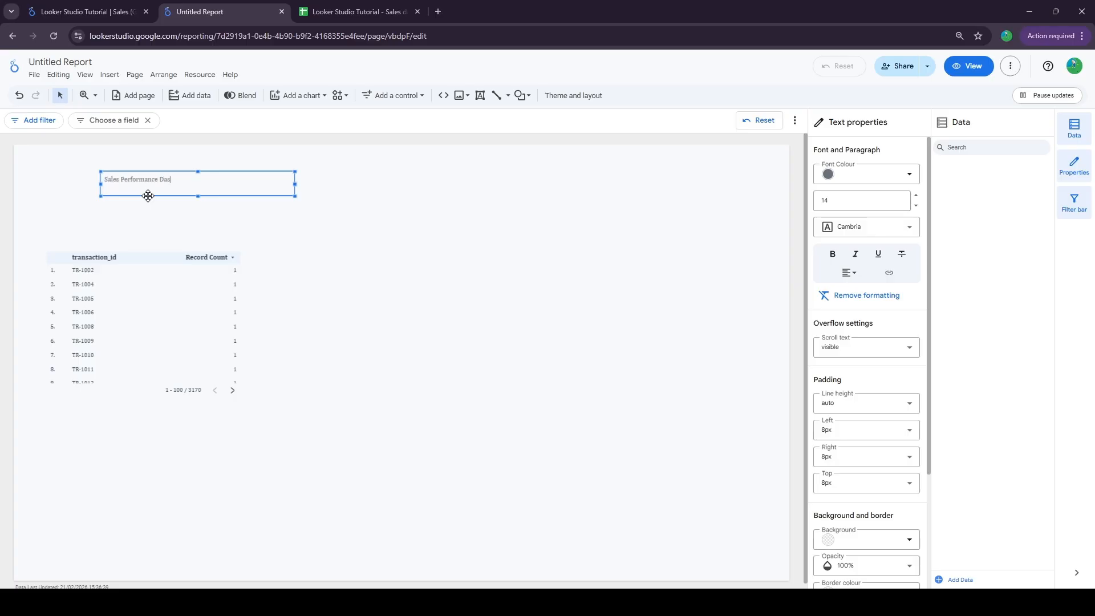
type("oard")
- Set the font size of the whole "Sales Performance Dashboard" title to 30
key("ctrl+a")
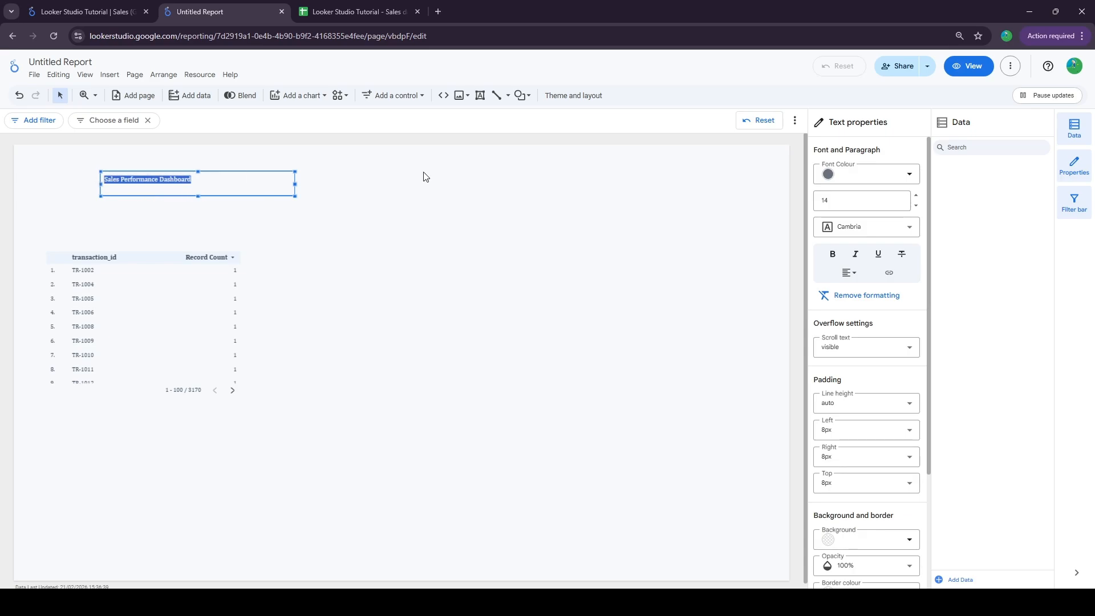
left_click(853, 200)
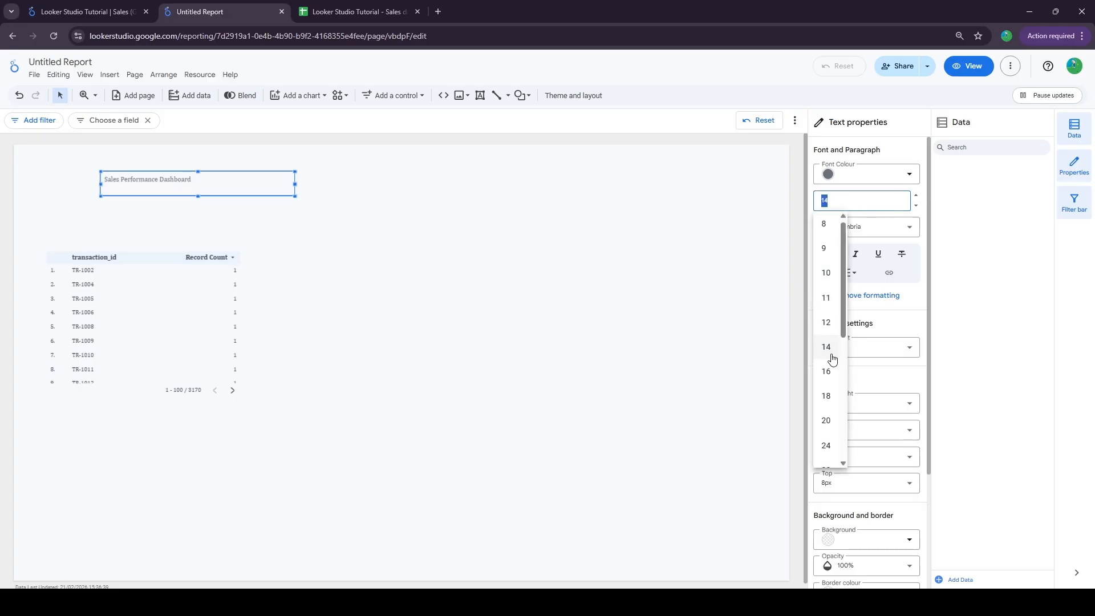
left_click(825, 440)
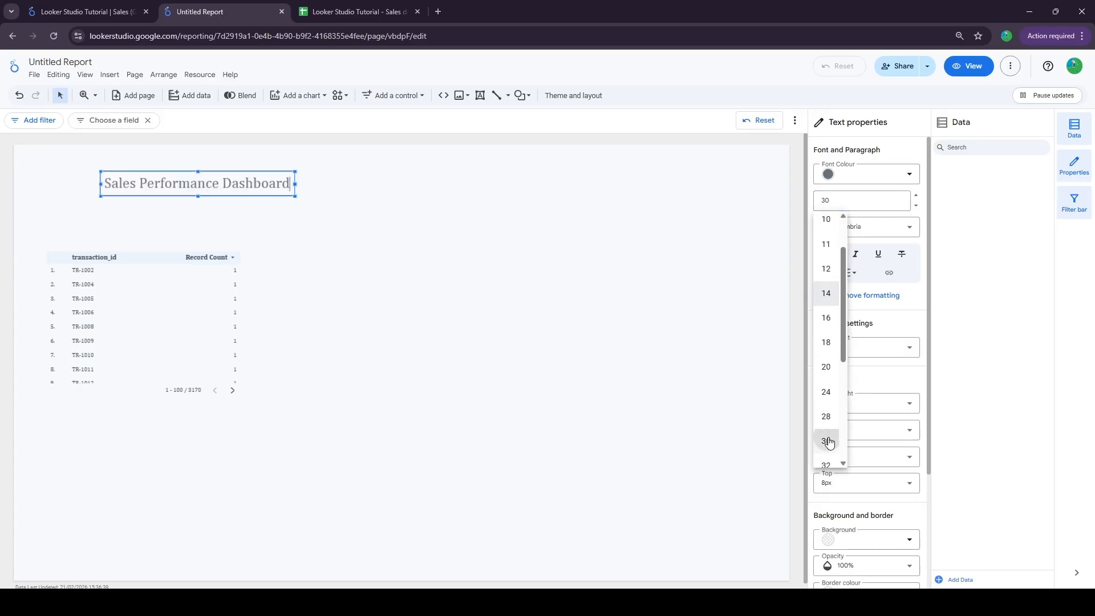
- Apply the theme's dark blue-grey colour as the font colour of the whole dashboard title
left_click(845, 181)
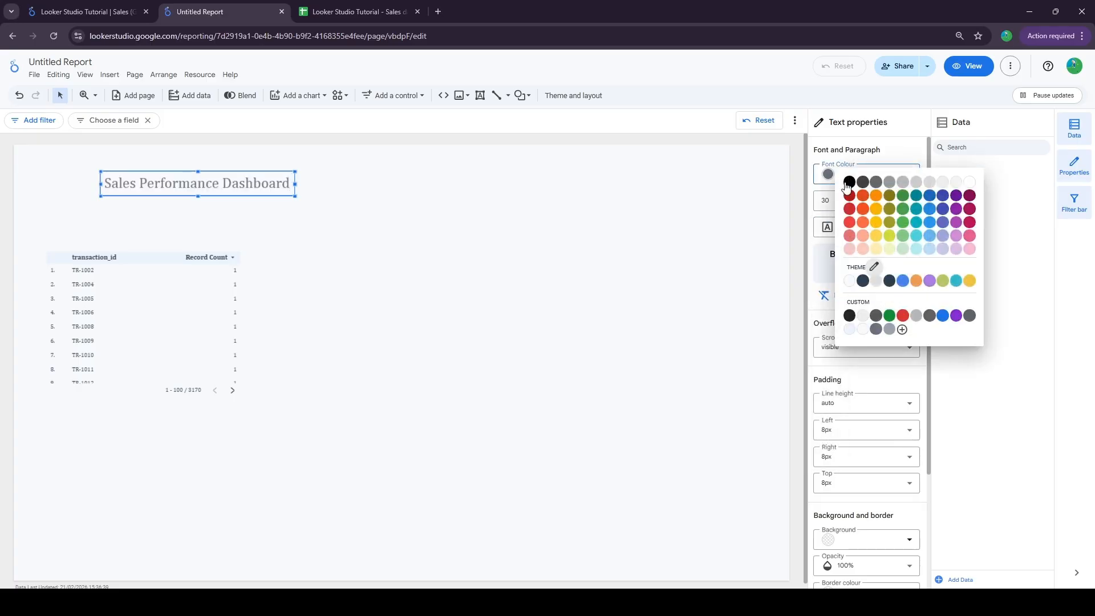
left_click(889, 280)
double_click(262, 183)
key("ctrl+a")
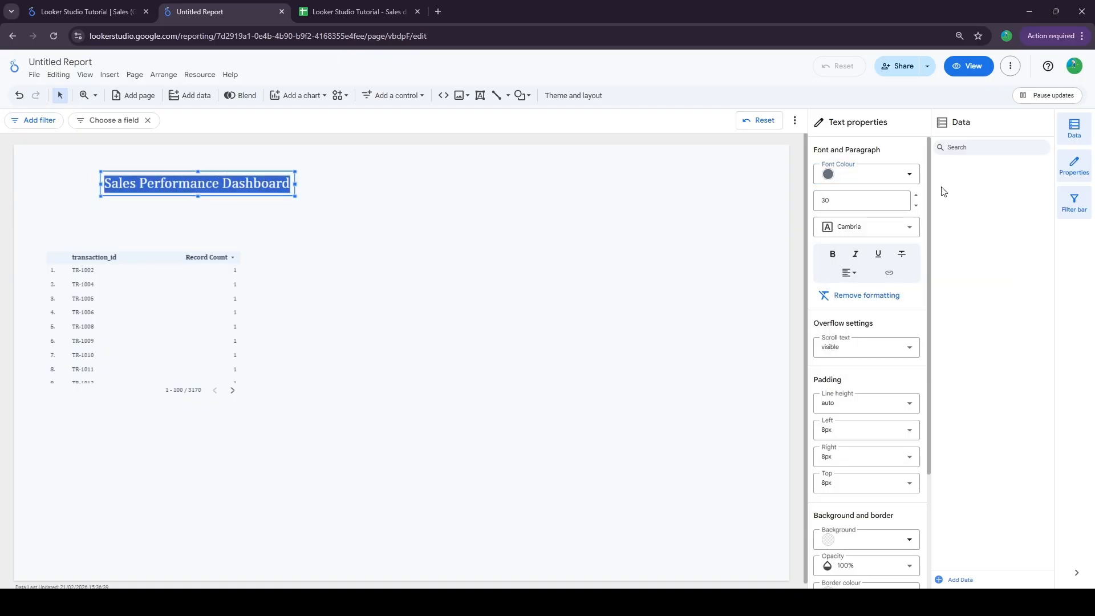
left_click(860, 176)
left_click(889, 289)
left_click(379, 215)
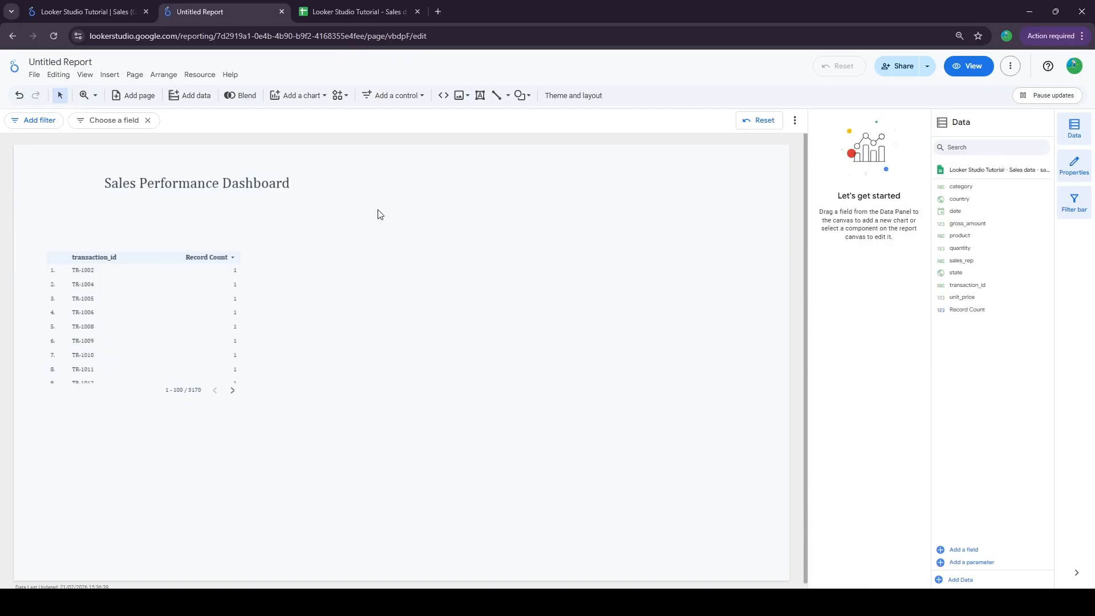
- Move the dashboard title text box into the upper-left corner of the report page
left_click(126, 172)
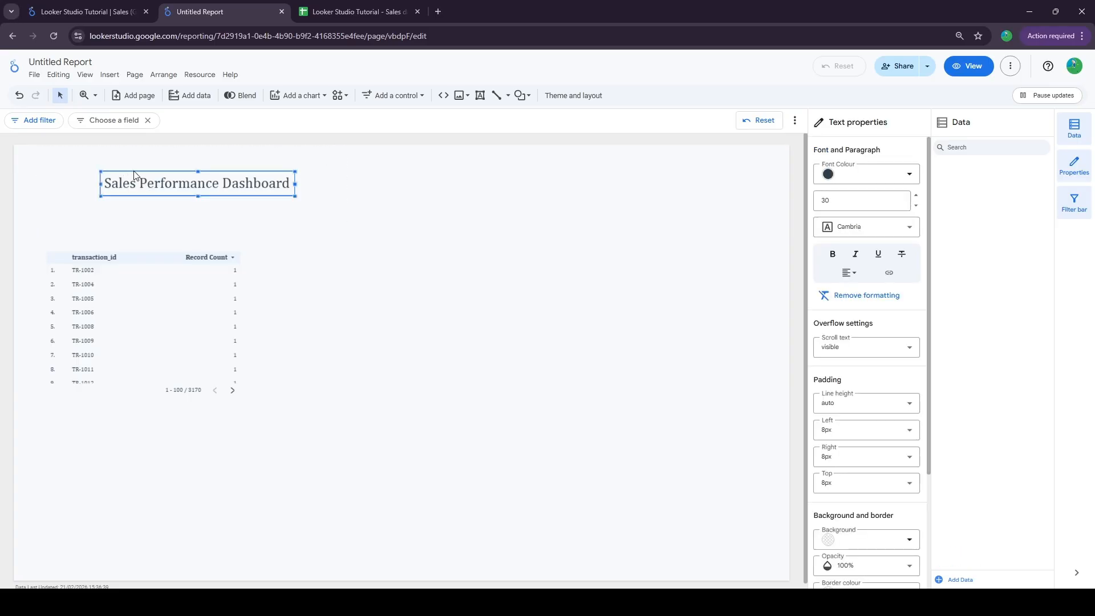
left_click_drag(134, 172, 55, 150)
left_click(298, 191)
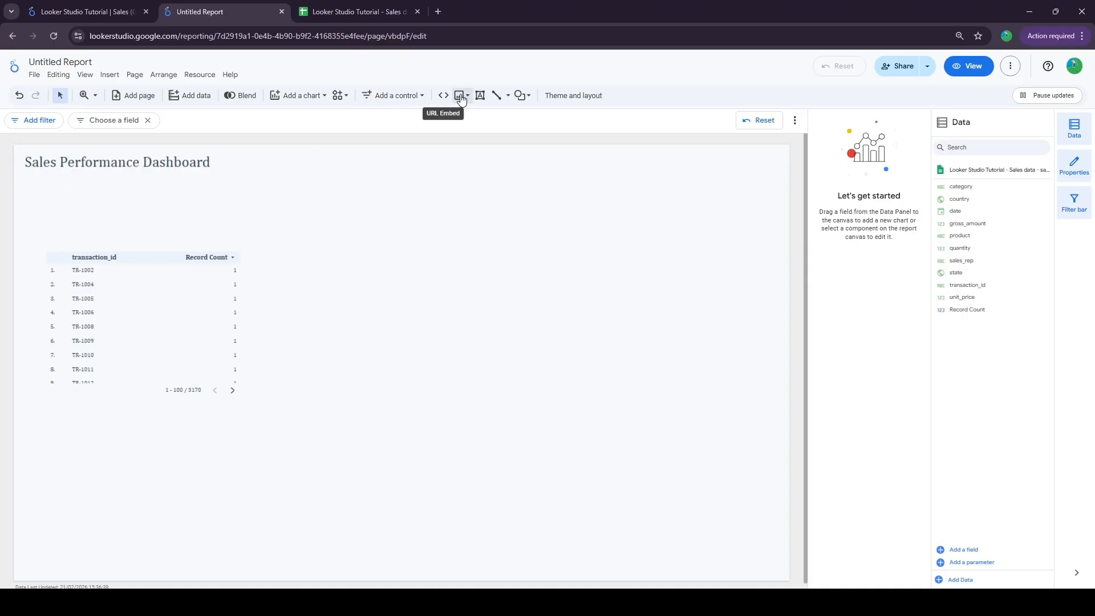
- Add a date range control in the upper-right area of the report page, level with the dashboard title
left_click(397, 95)
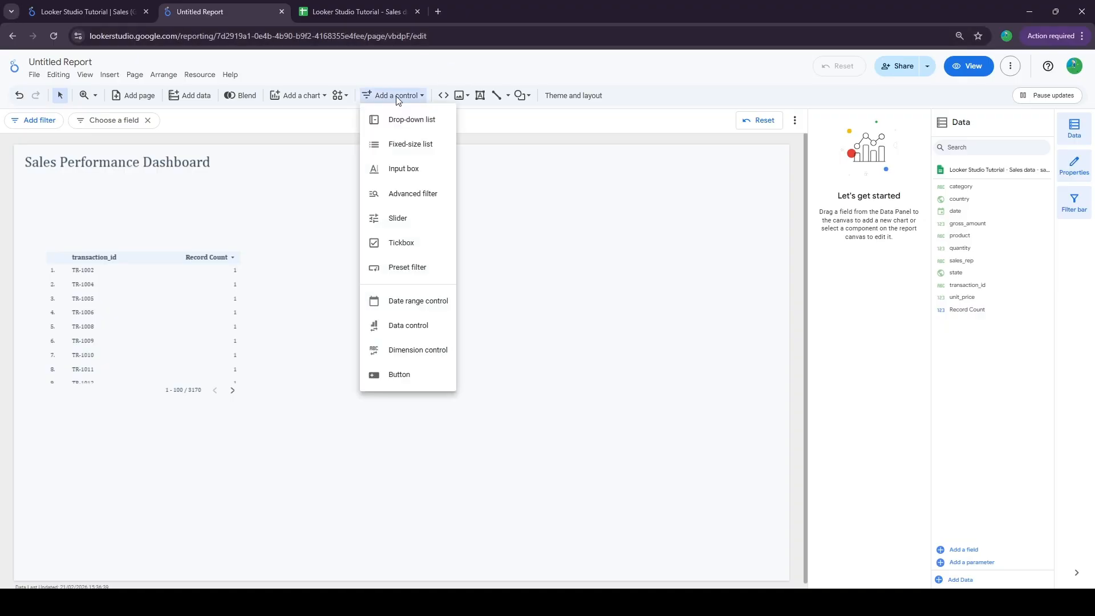
left_click(408, 302)
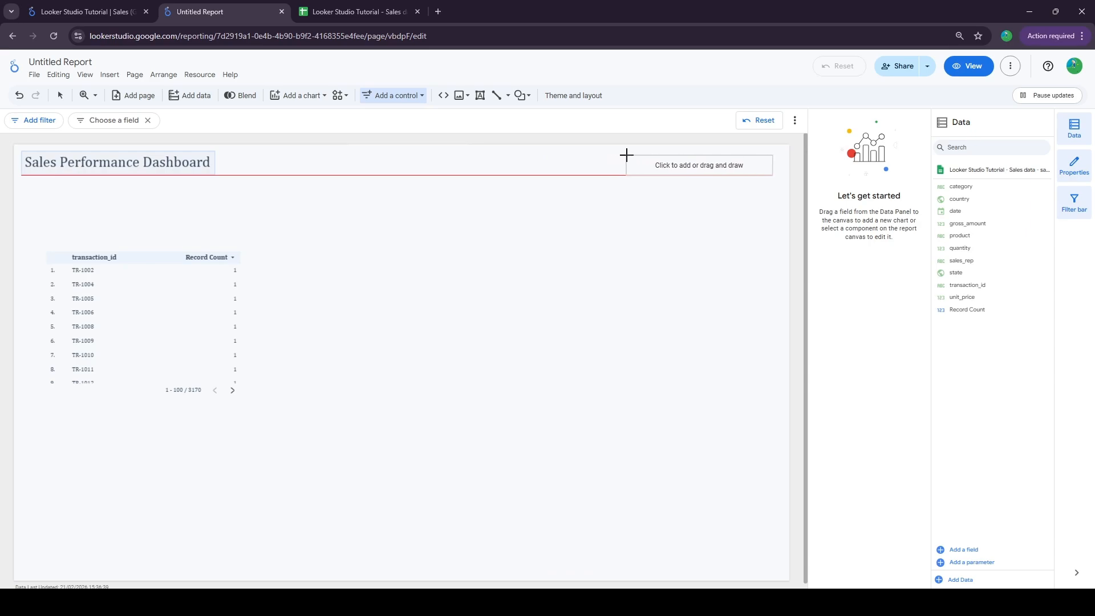
left_click(625, 155)
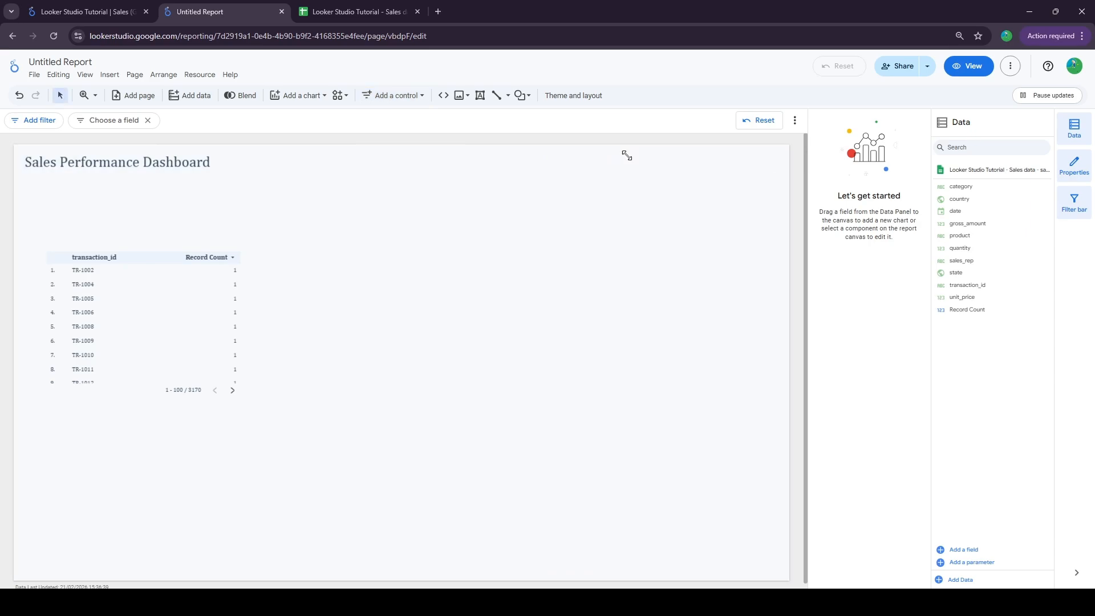
left_click(589, 214)
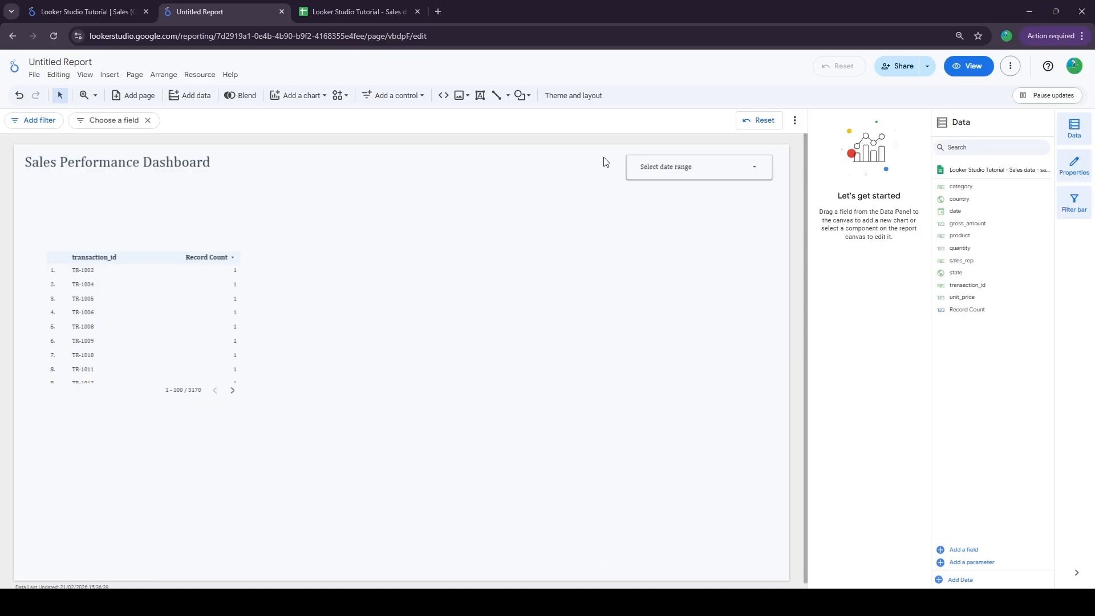
left_click(728, 177)
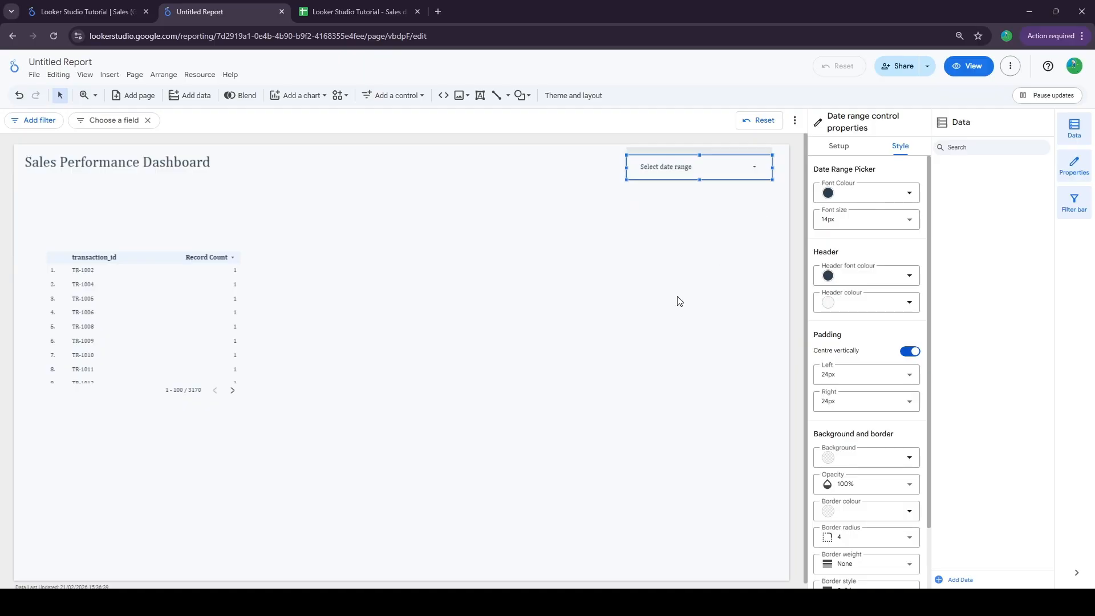
left_click(575, 410)
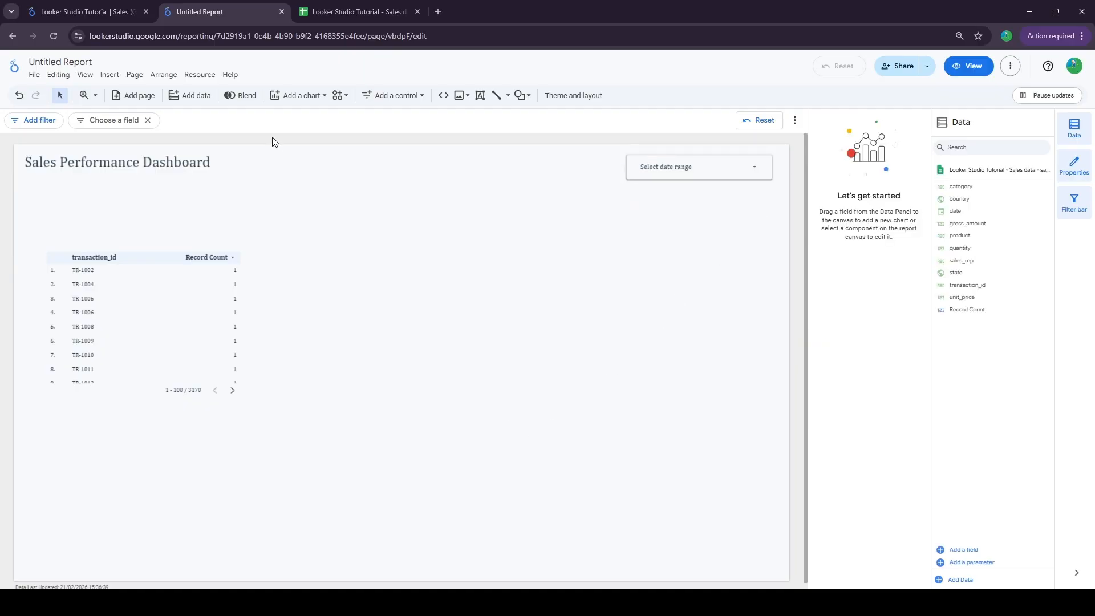
- Switch to the Google Sheets sales data and examine the date column in the sales_data_usa sheet
key("ctrl+Tab")
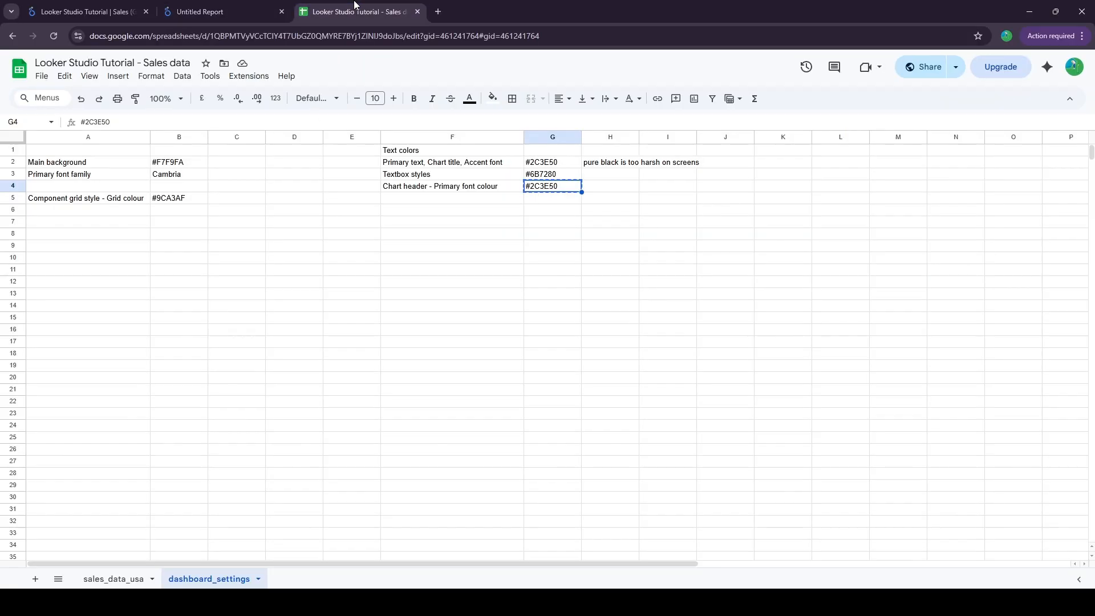
left_click(116, 579)
left_click_drag(113, 151, 105, 271)
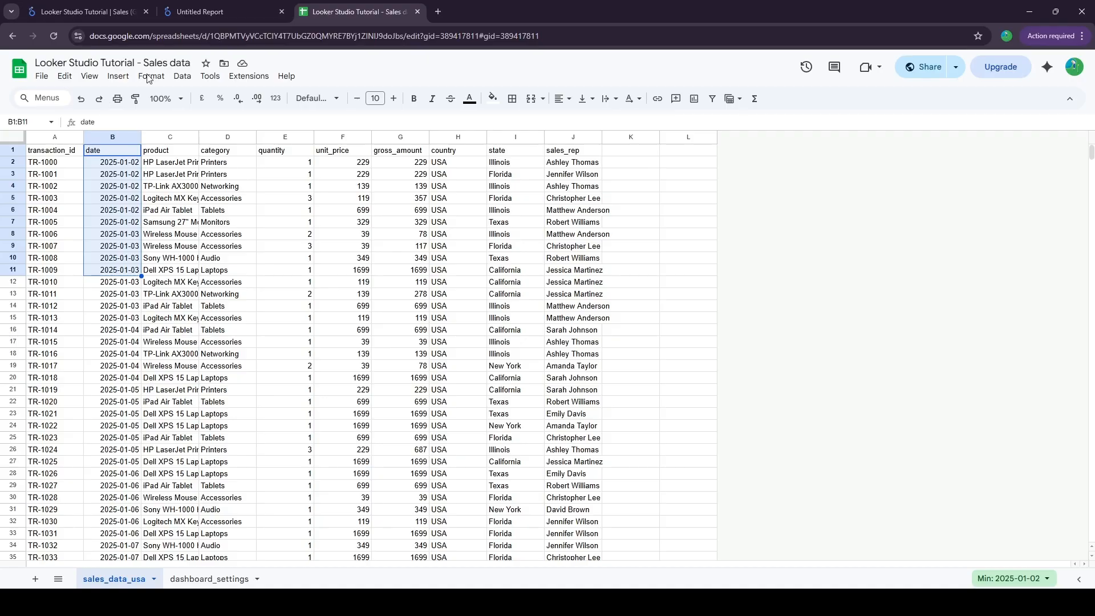
- Return to the Looker Studio report and move the transaction_id table lower on the page, leaving free space beneath the dashboard title
left_click(215, 11)
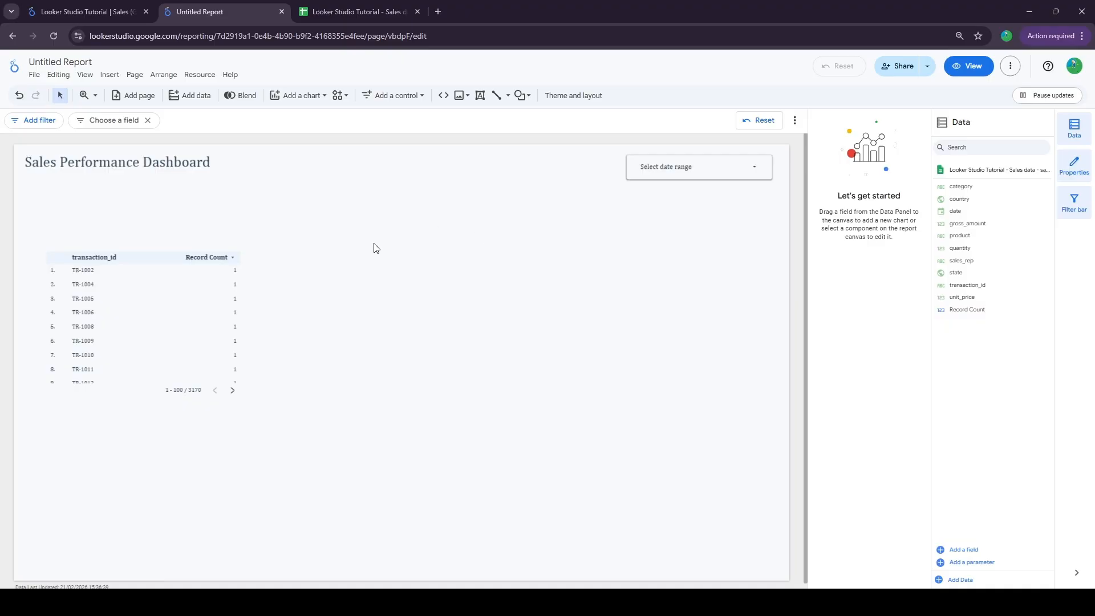
left_click(174, 308)
left_click_drag(204, 315, 196, 403)
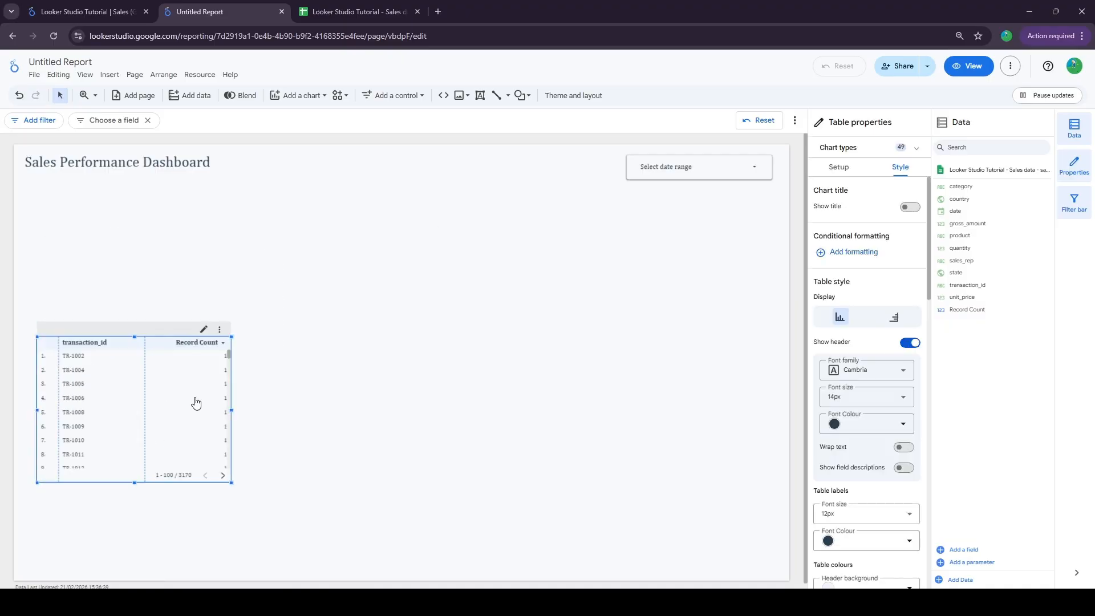
left_click(345, 200)
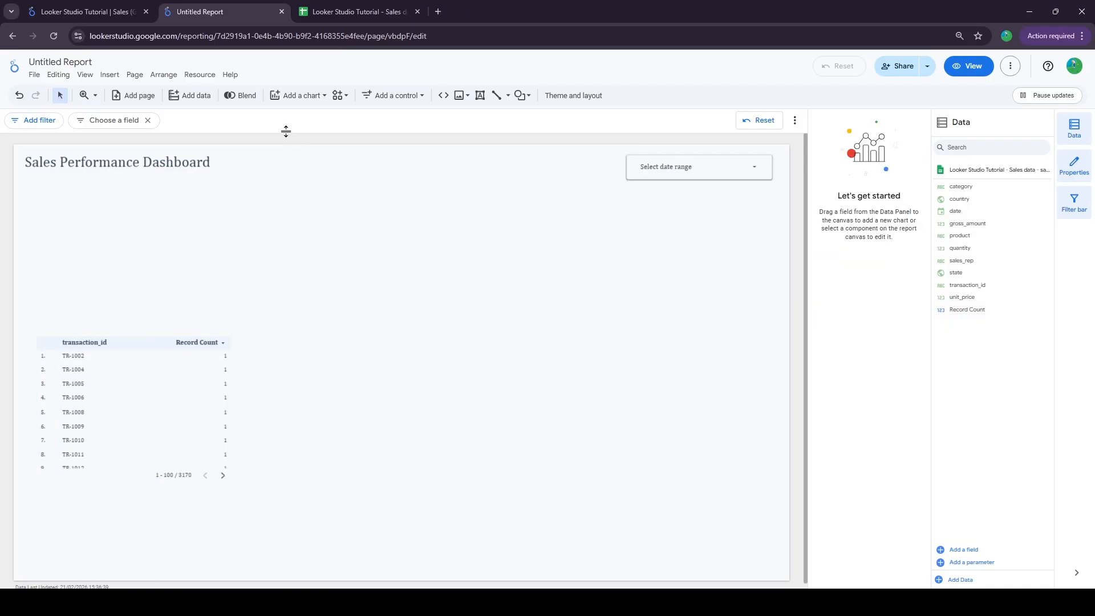
- Add a scorecard chart in the empty area between the dashboard title and the table
left_click(291, 95)
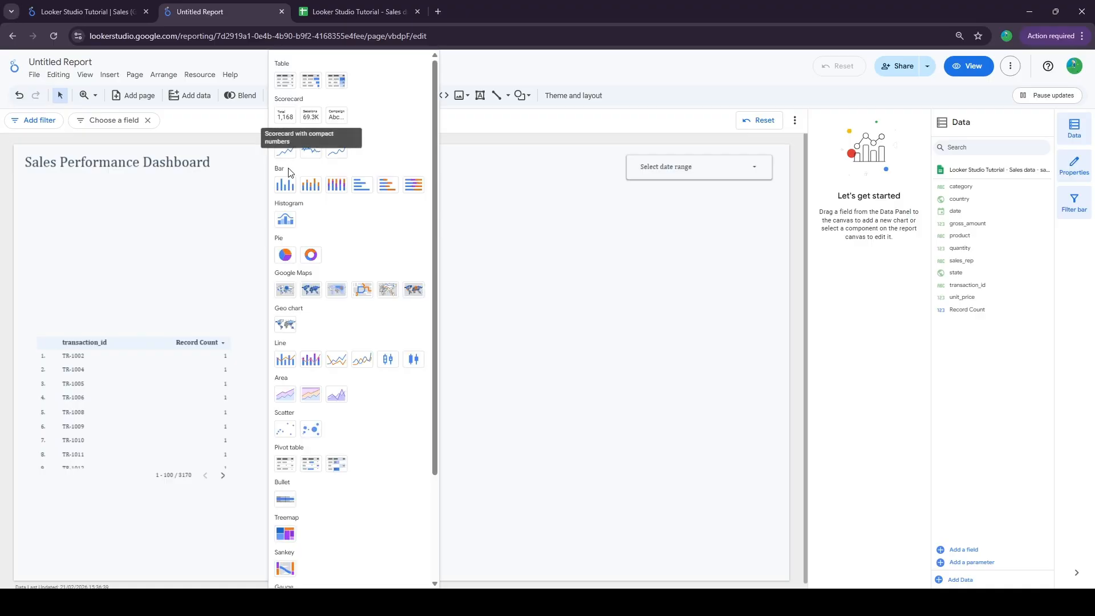
left_click(284, 119)
left_click(29, 217)
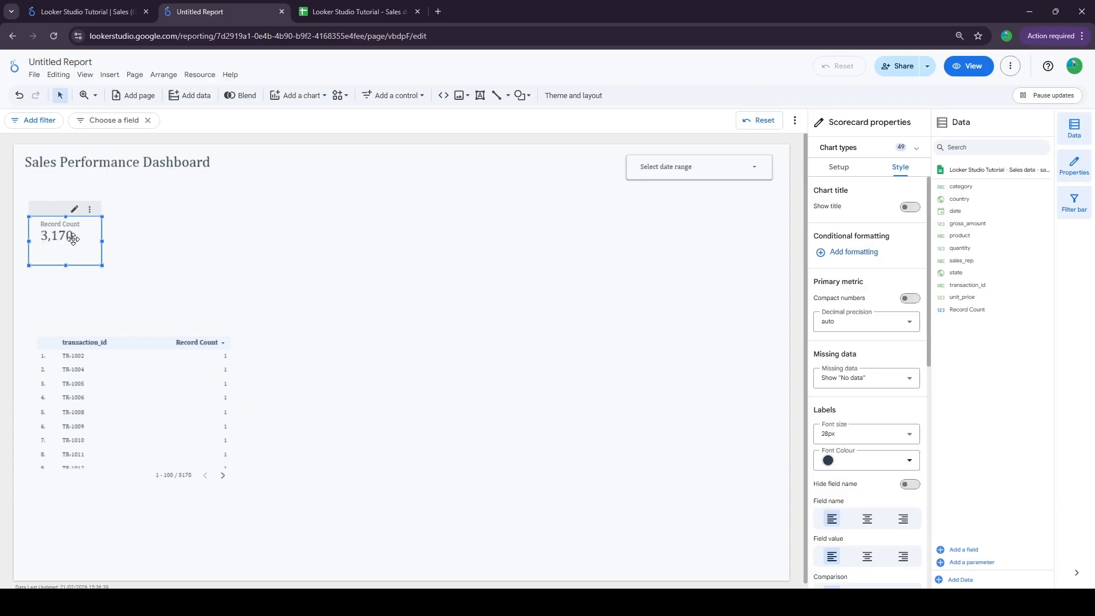
- Set the scorecard's primary metric to gross_amount and give it the display name "Total Sales Revenue"
left_click(839, 167)
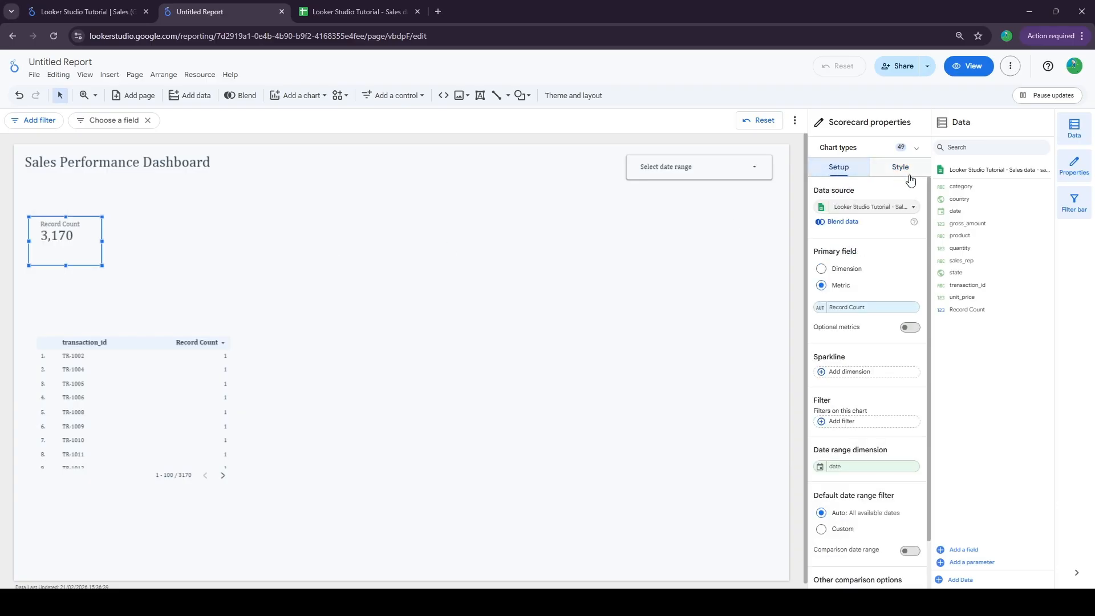
left_click(838, 307)
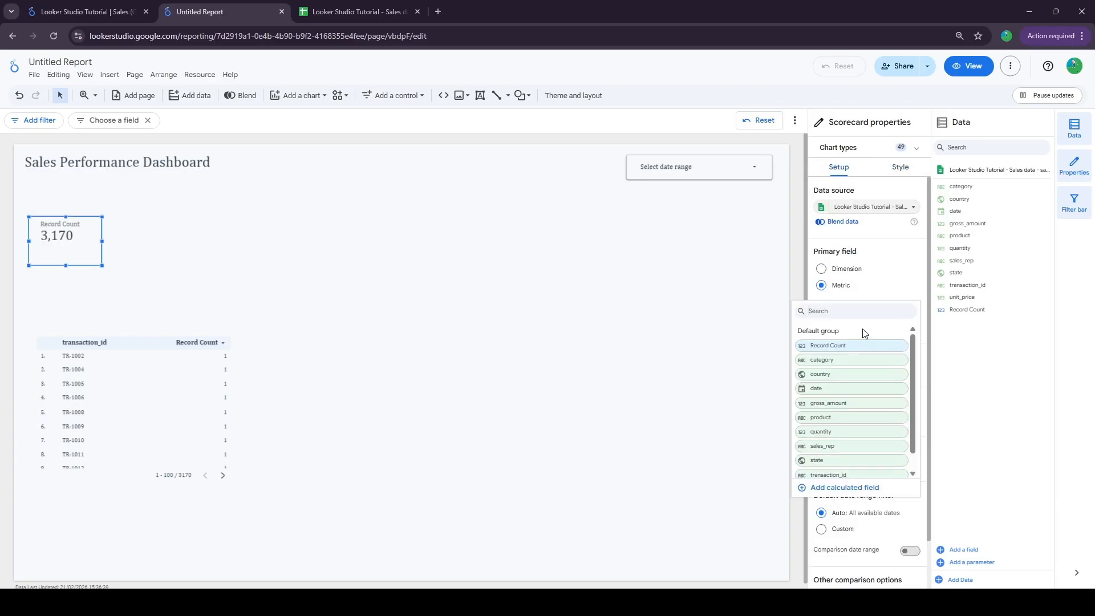
left_click(843, 409)
left_click(819, 309)
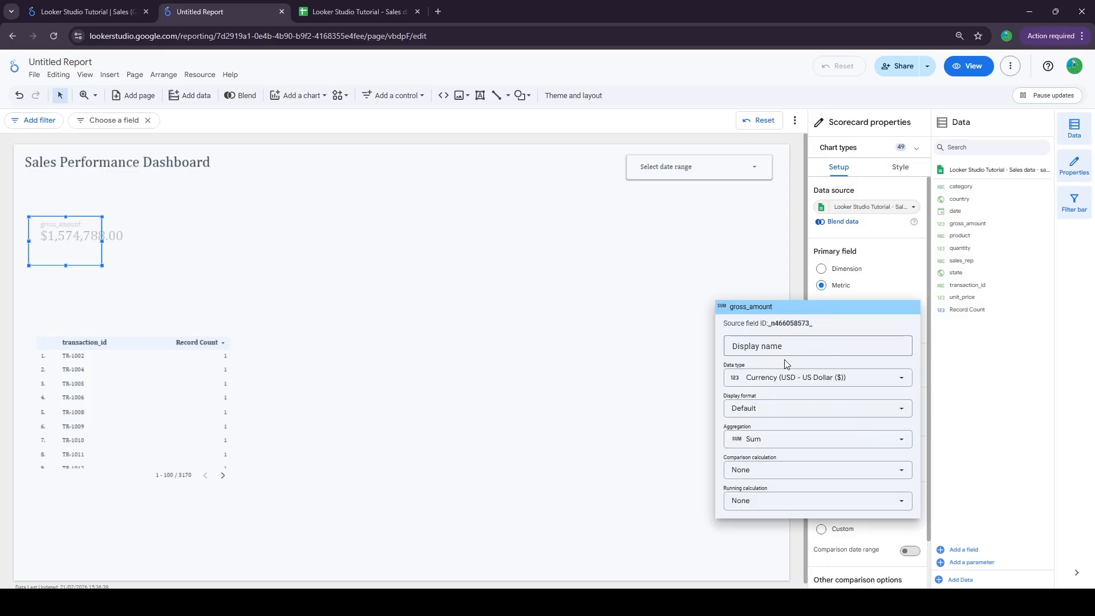
left_click(786, 347)
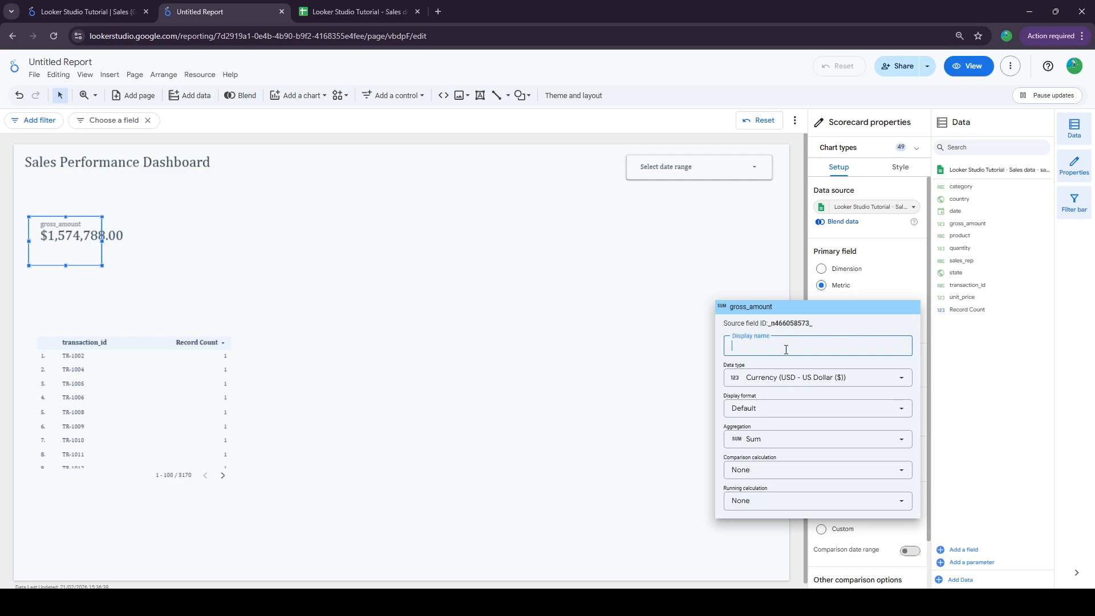
type("Tota")
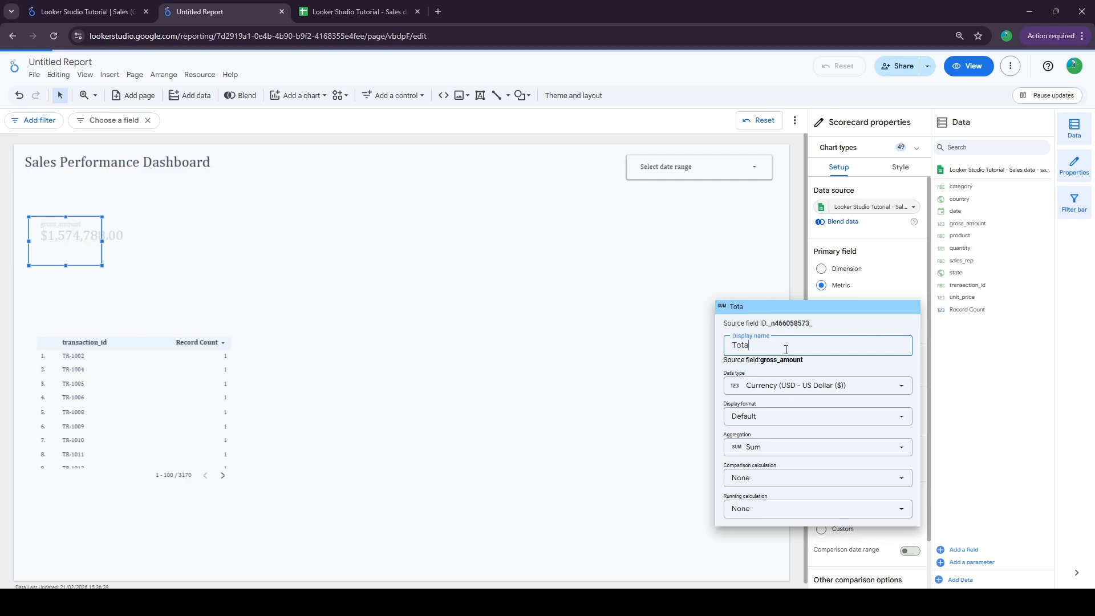
type("l Sales Re")
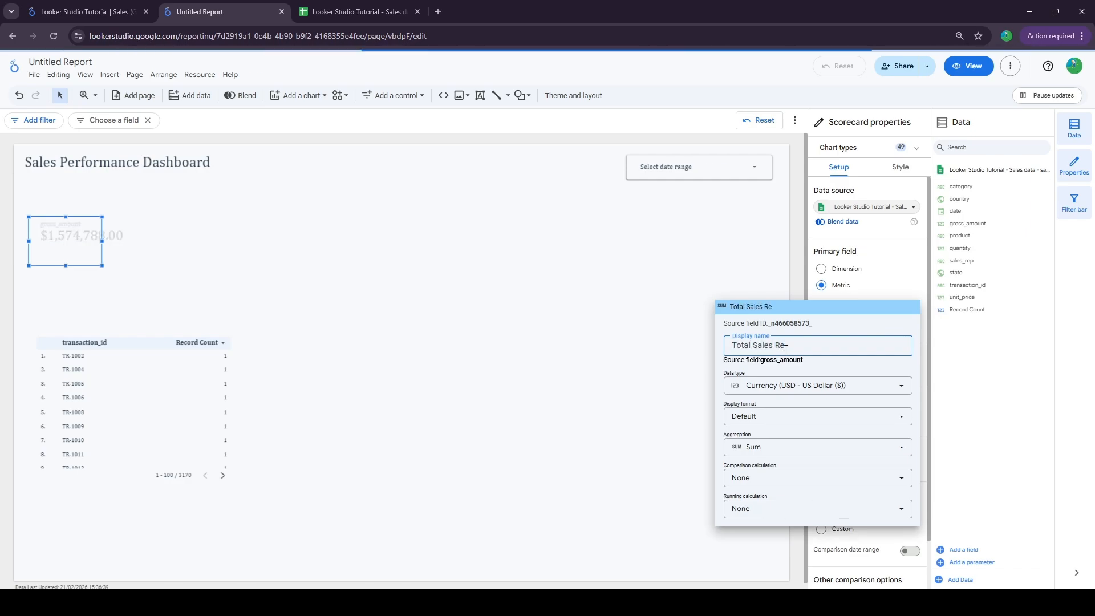
type("venue")
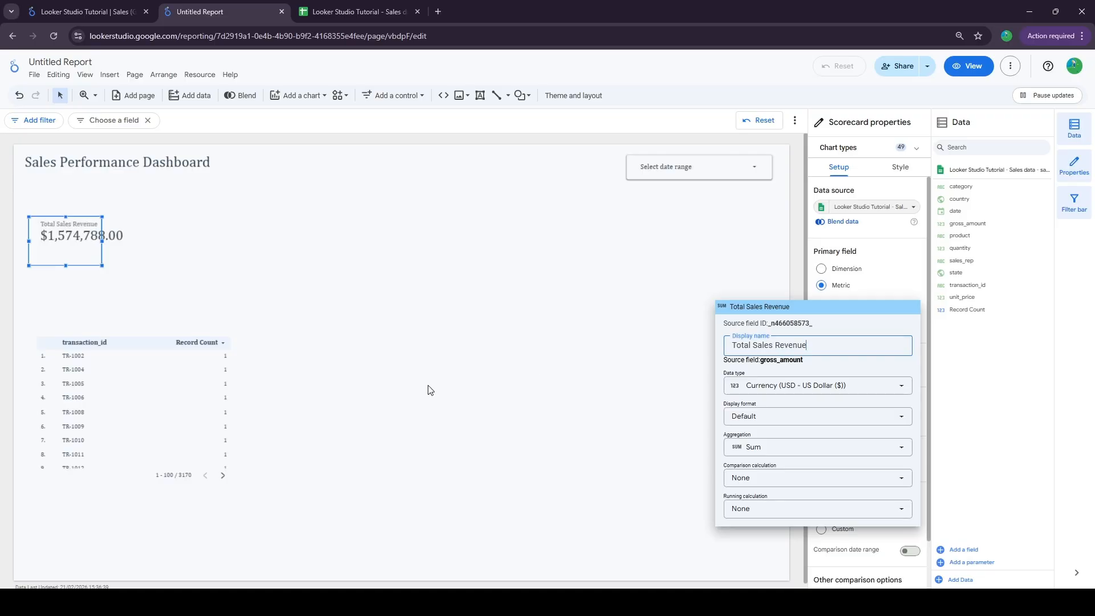
left_click(430, 390)
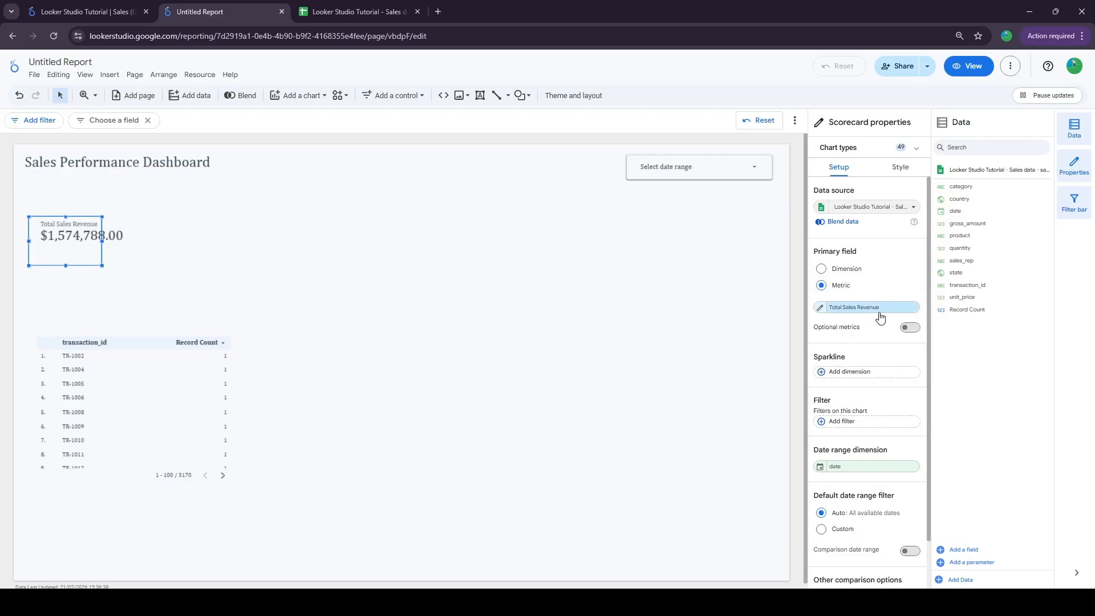
- Enable a comparison date range for the scorecard and set it to the previous period
scroll(876, 381, "down", 1)
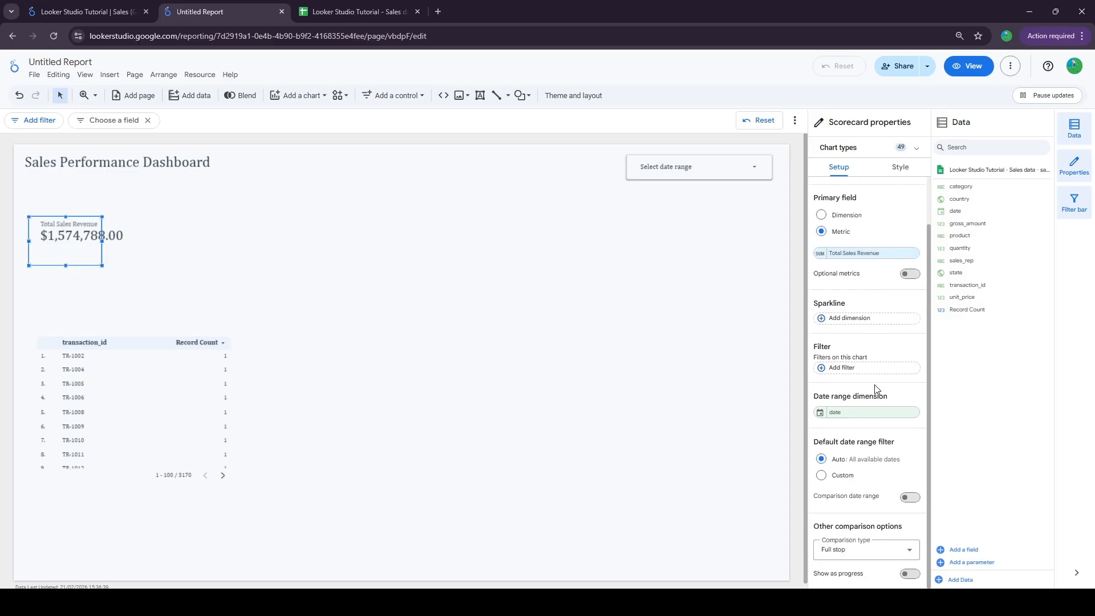
left_click(907, 496)
left_click(858, 524)
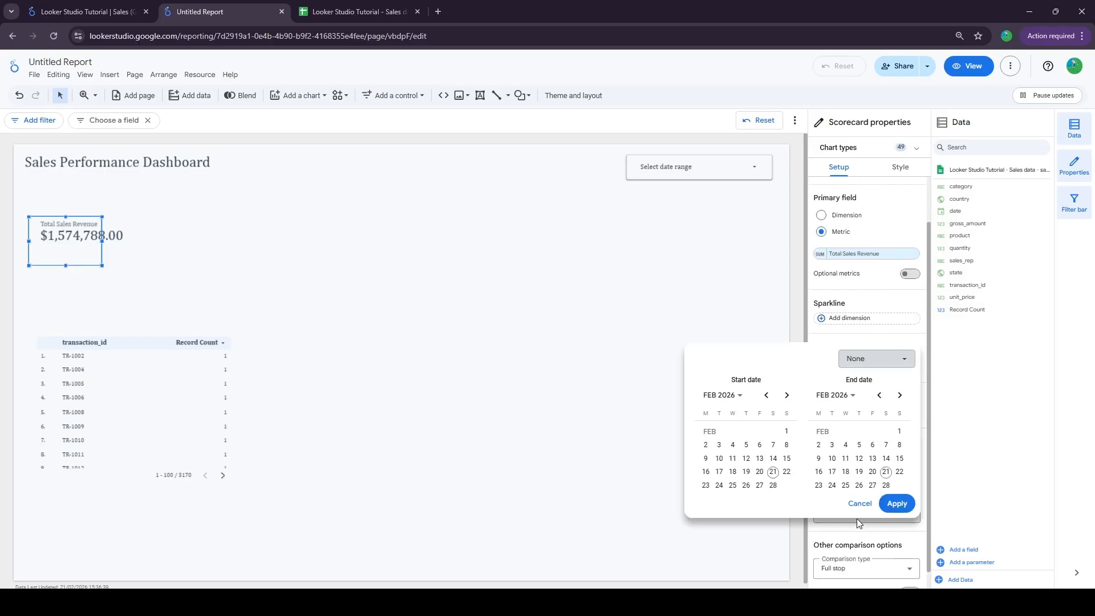
left_click(881, 364)
left_click(887, 408)
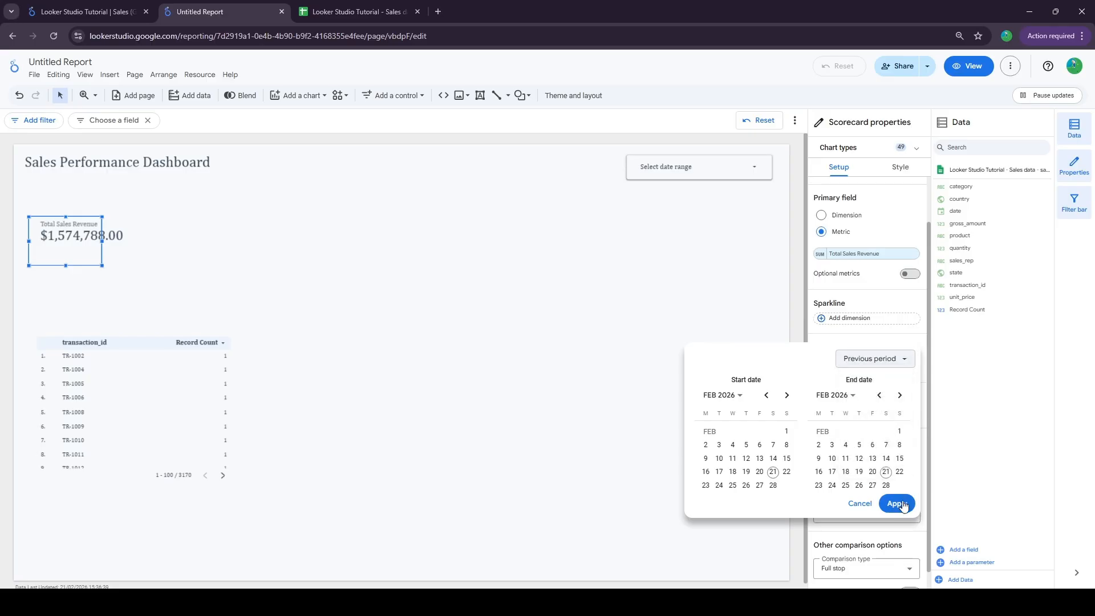
left_click(896, 503)
left_click(591, 341)
- Widen the Total Sales Revenue scorecard so its full value fits inside the frame, and slightly reduce its height
left_click(67, 238)
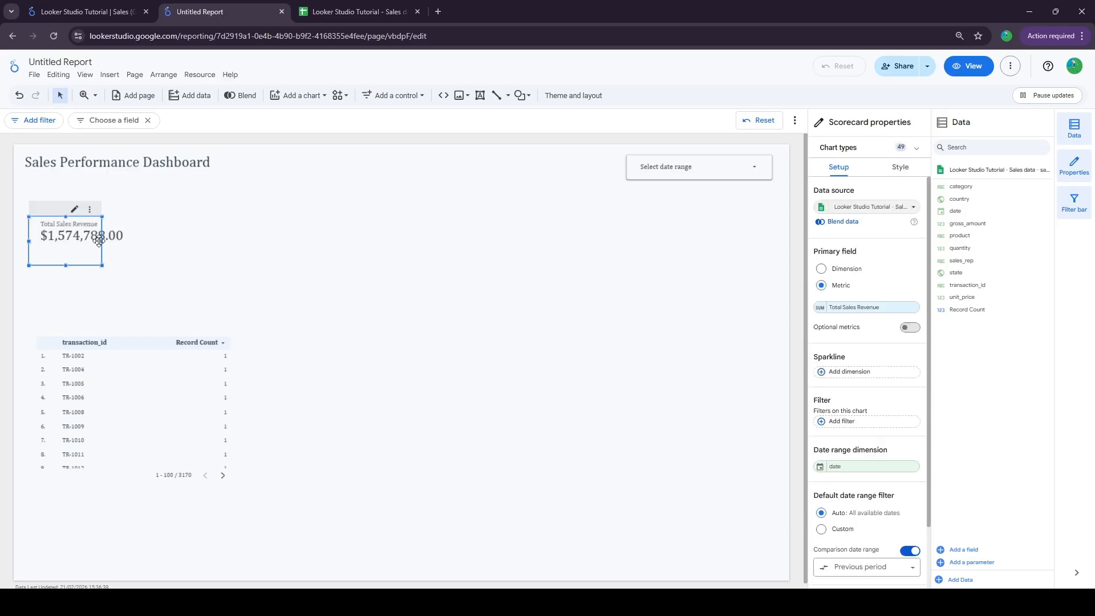
left_click_drag(102, 241, 132, 240)
left_click_drag(81, 265, 81, 263)
left_click(191, 254)
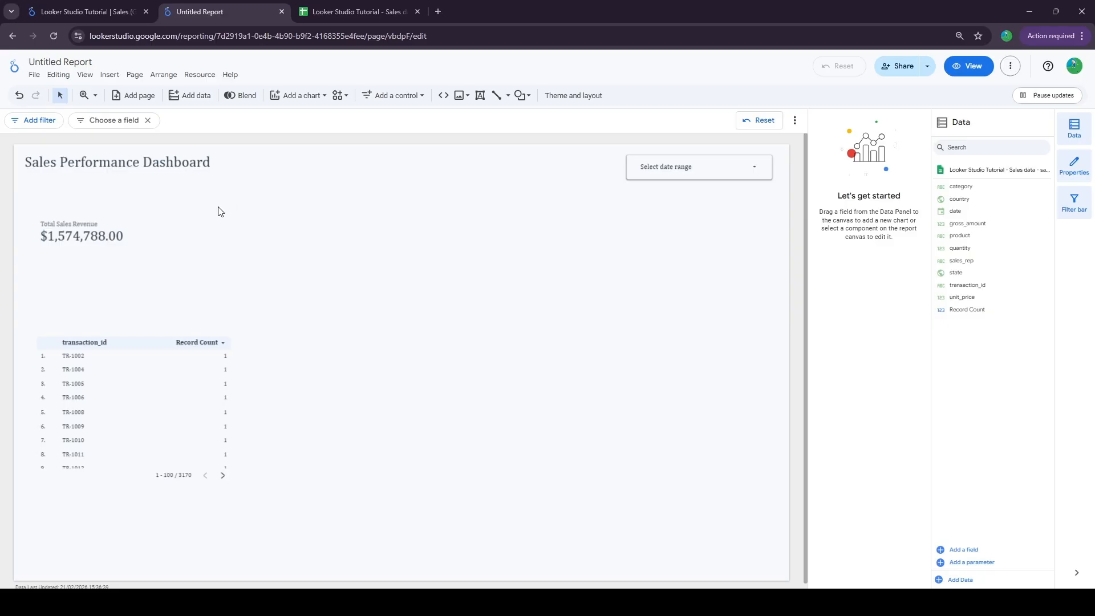
- Set the date range control to the fixed range 1 Nov 2025 to 10 Nov 2025 and apply it
left_click(695, 179)
left_click(617, 232)
left_click(617, 232)
left_click(617, 232)
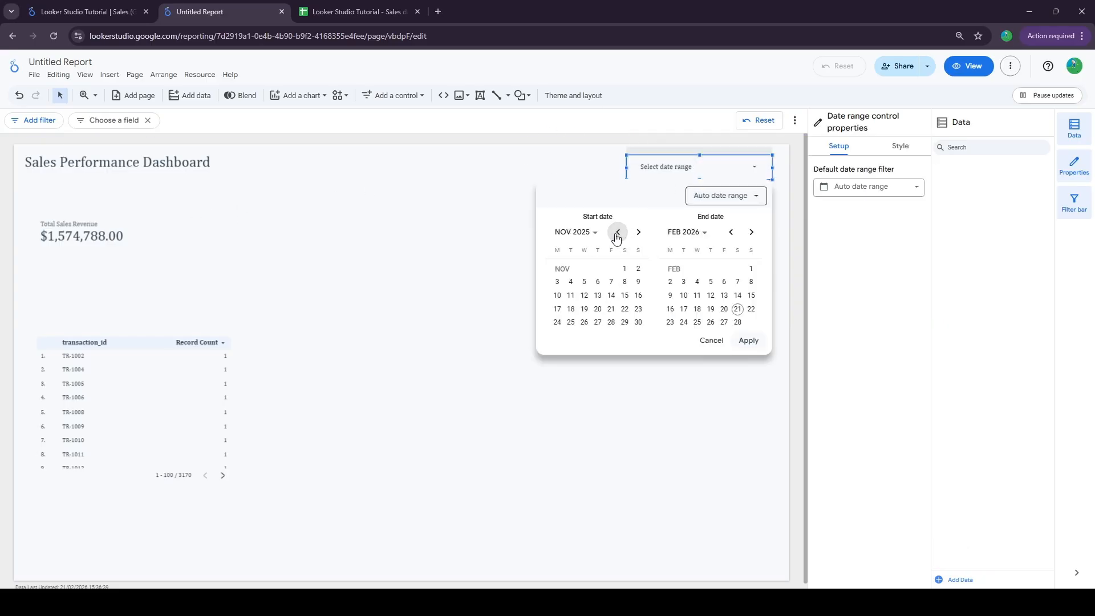
left_click(625, 269)
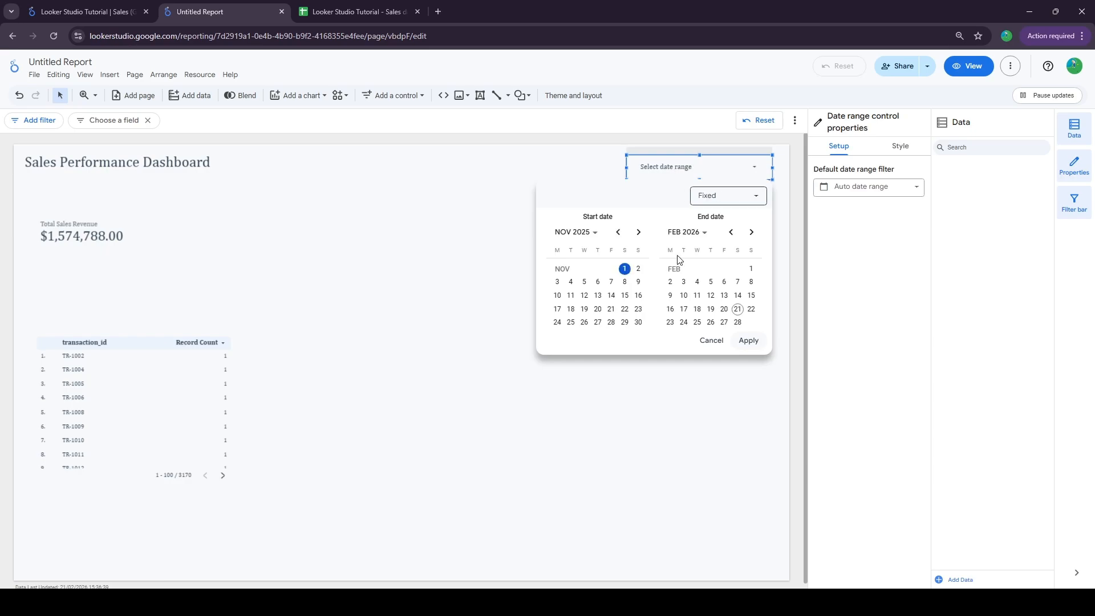
left_click(730, 232)
left_click(730, 233)
left_click(731, 232)
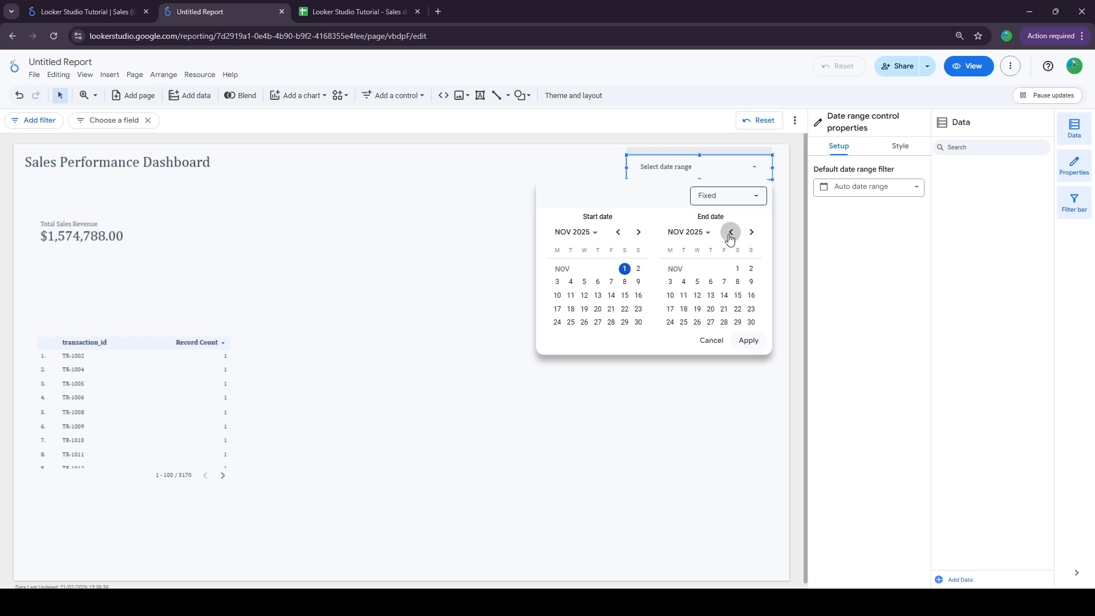
left_click(669, 296)
left_click(748, 340)
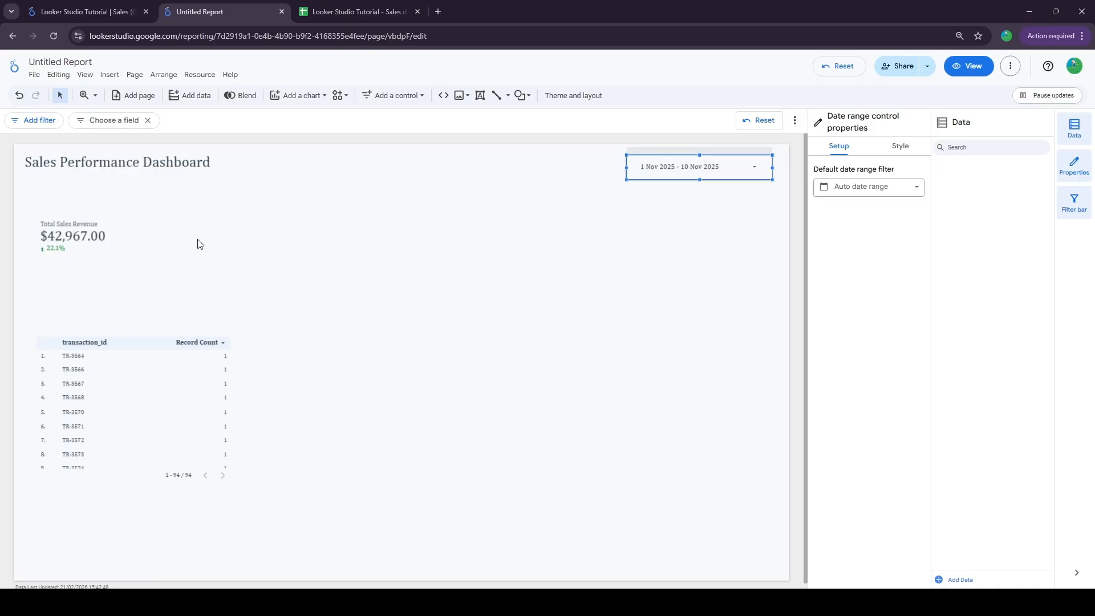
- Add a border shadow to the Total Sales Revenue scorecard
left_click(78, 242)
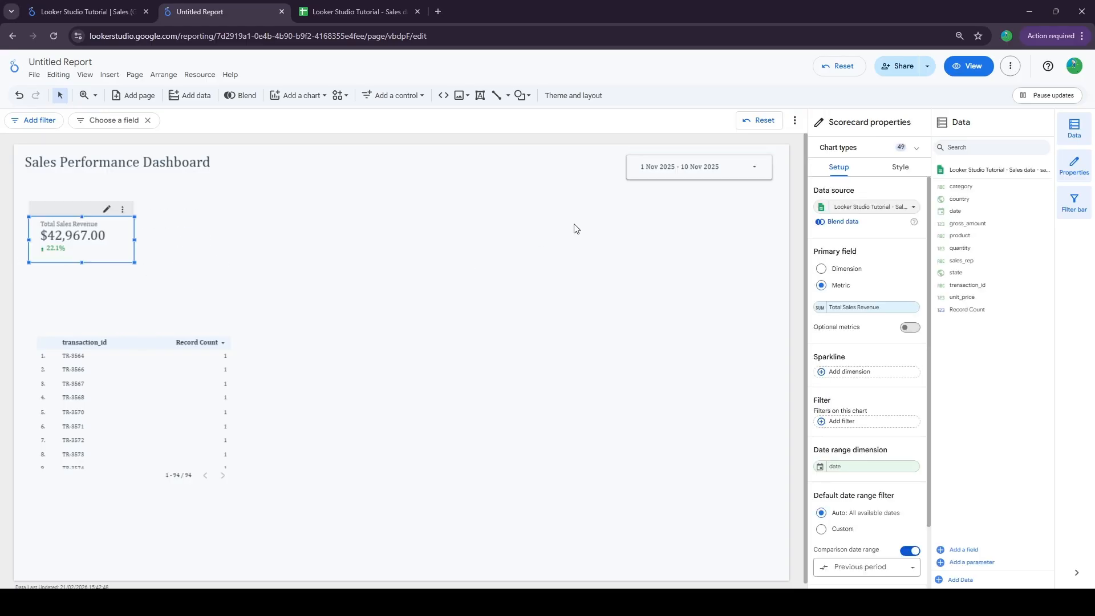
left_click(911, 170)
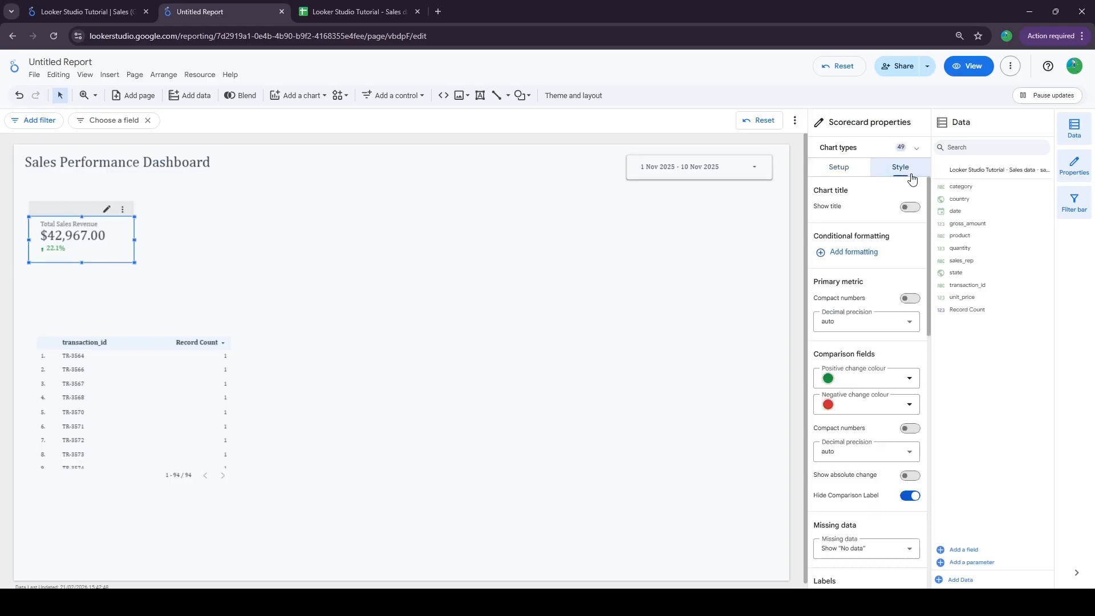
scroll(880, 237, "down", 10)
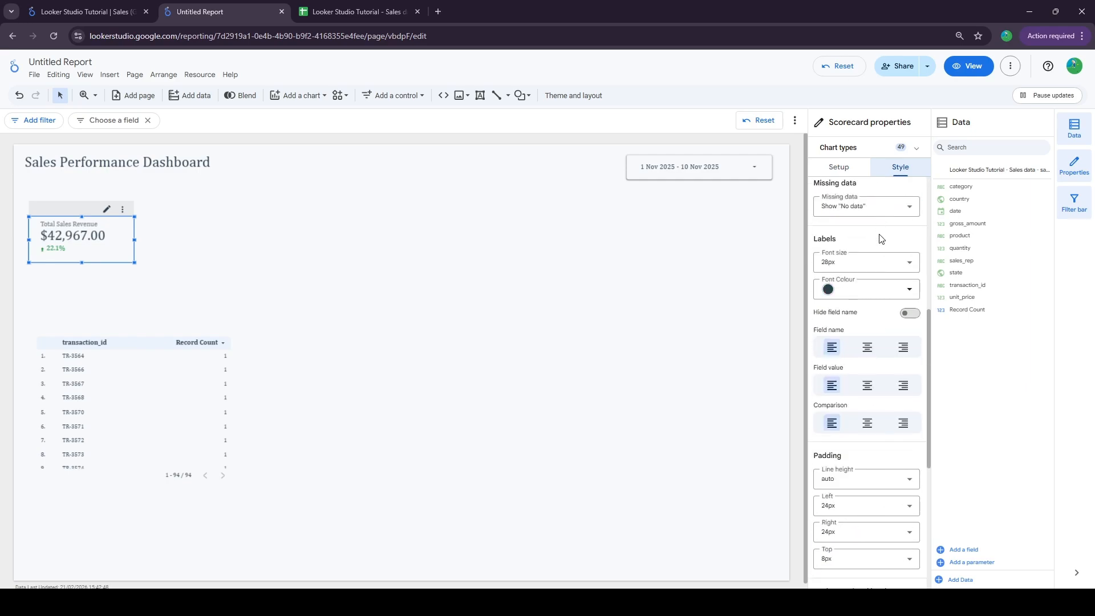
scroll(880, 239, "down", 1)
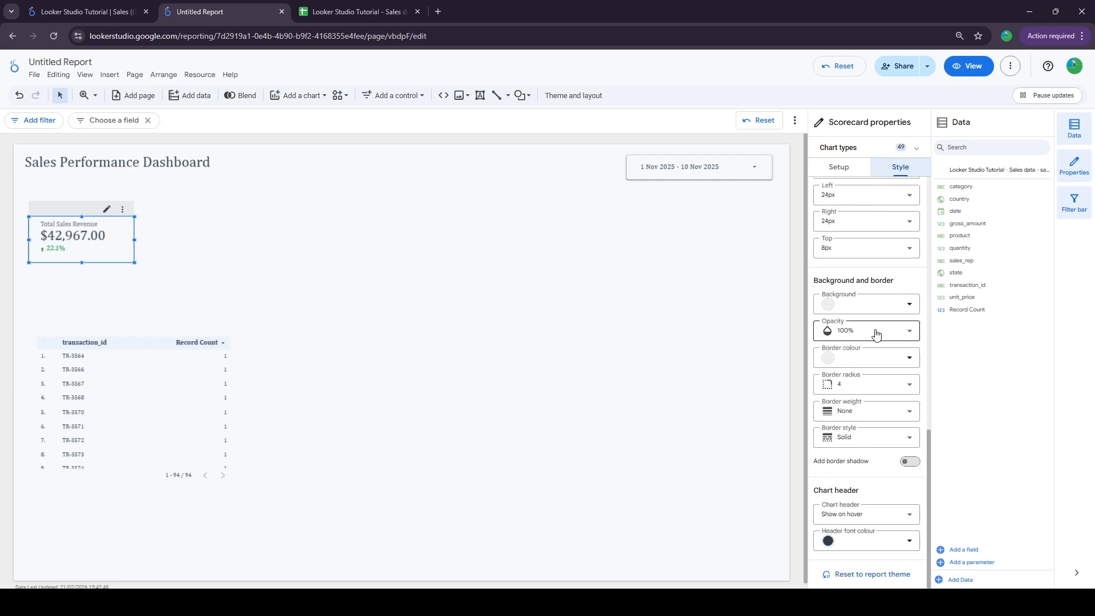
left_click(911, 462)
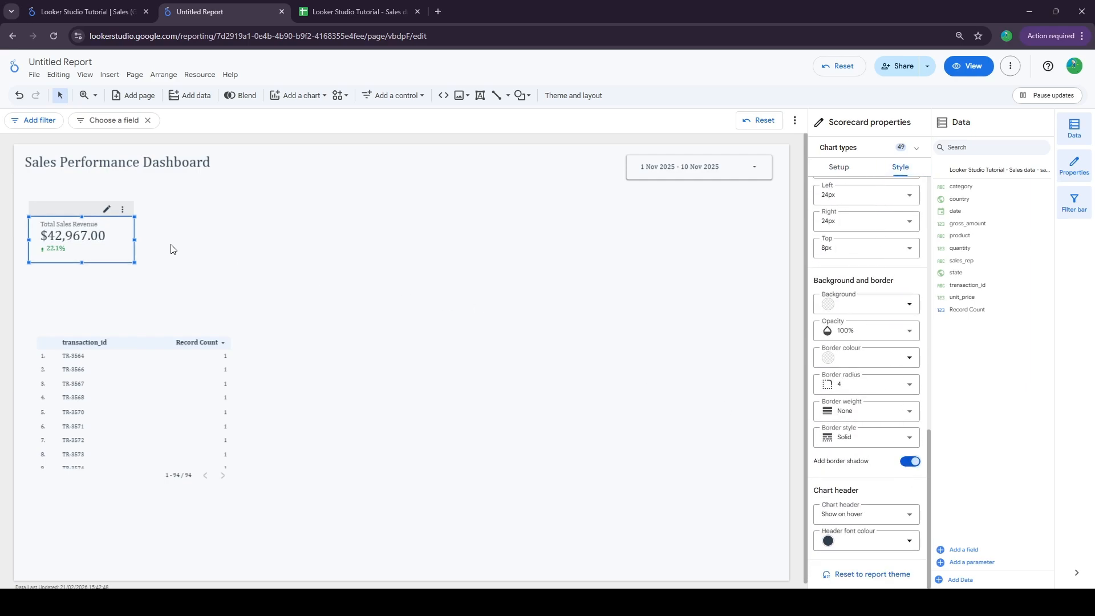
left_click(205, 257)
- Copy the Total Sales Revenue scorecard and place the copy to its right, aligned with the original's top edge
left_click(109, 235)
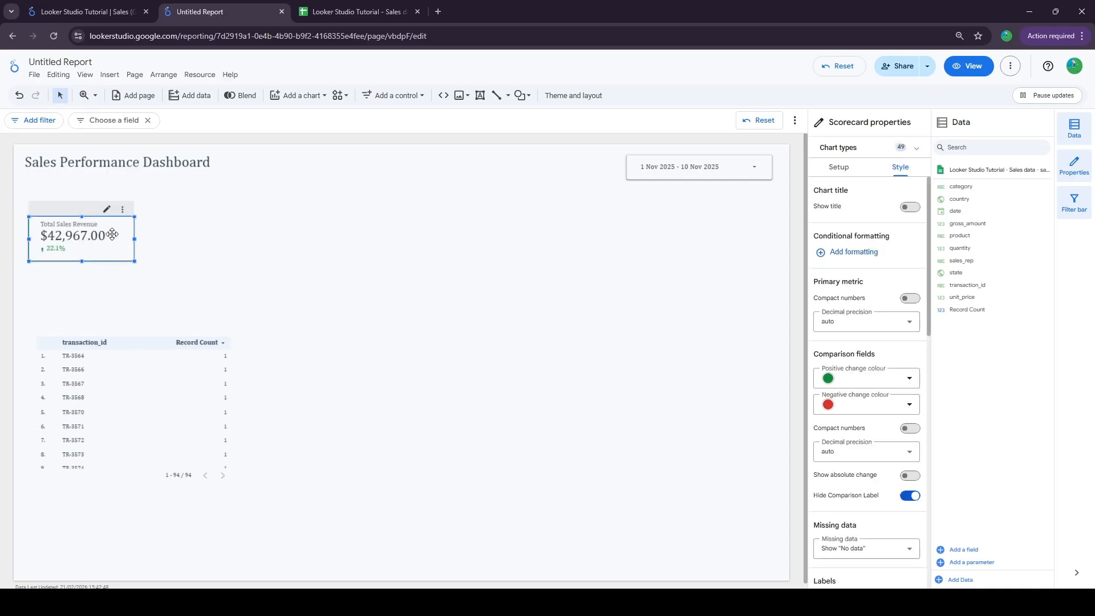
right_click(107, 230)
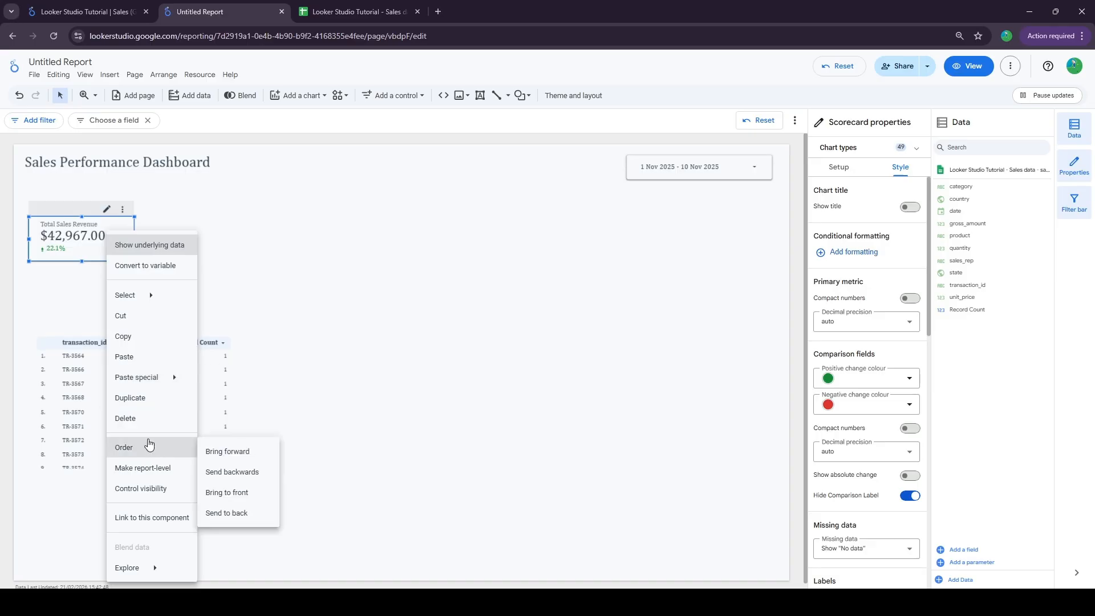
left_click(136, 336)
right_click(185, 251)
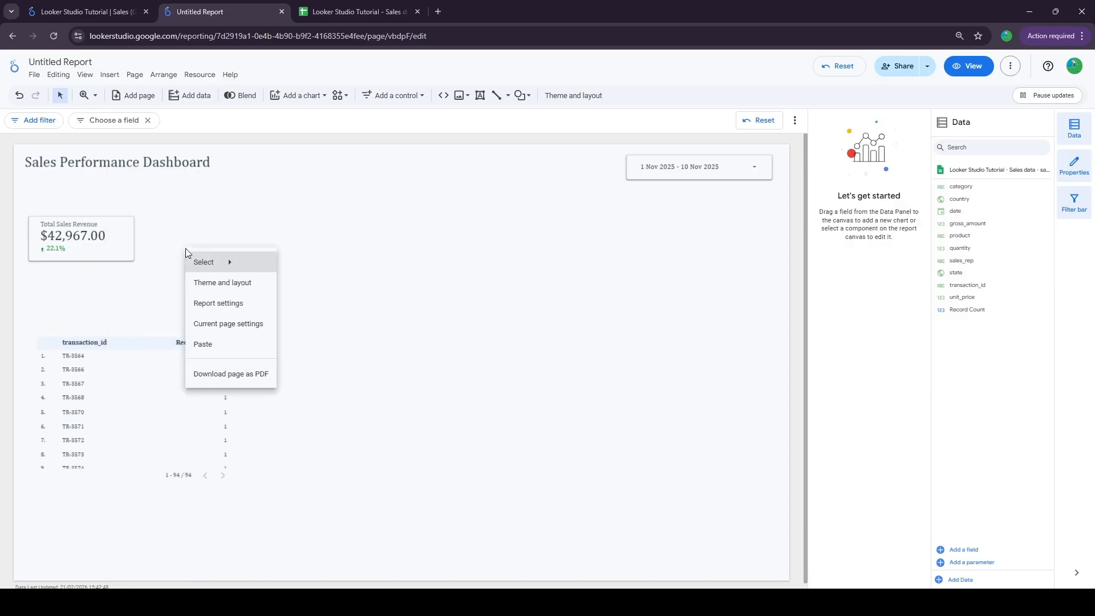
left_click(226, 345)
left_click_drag(213, 264, 246, 238)
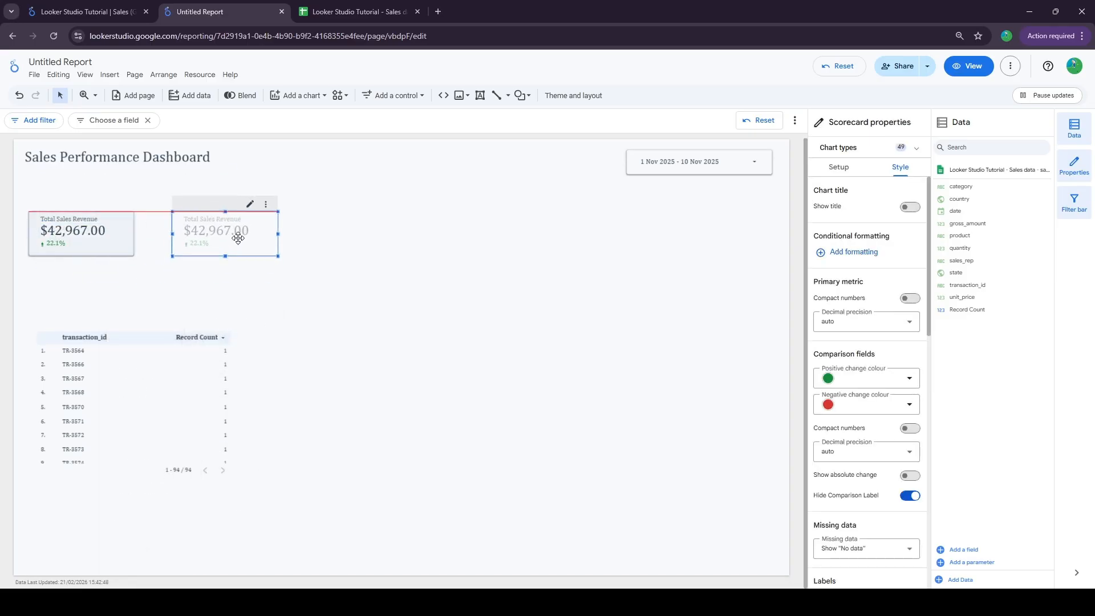
- Change the copied scorecard's metric to quantity and give it the display name Units Sold
left_click(838, 167)
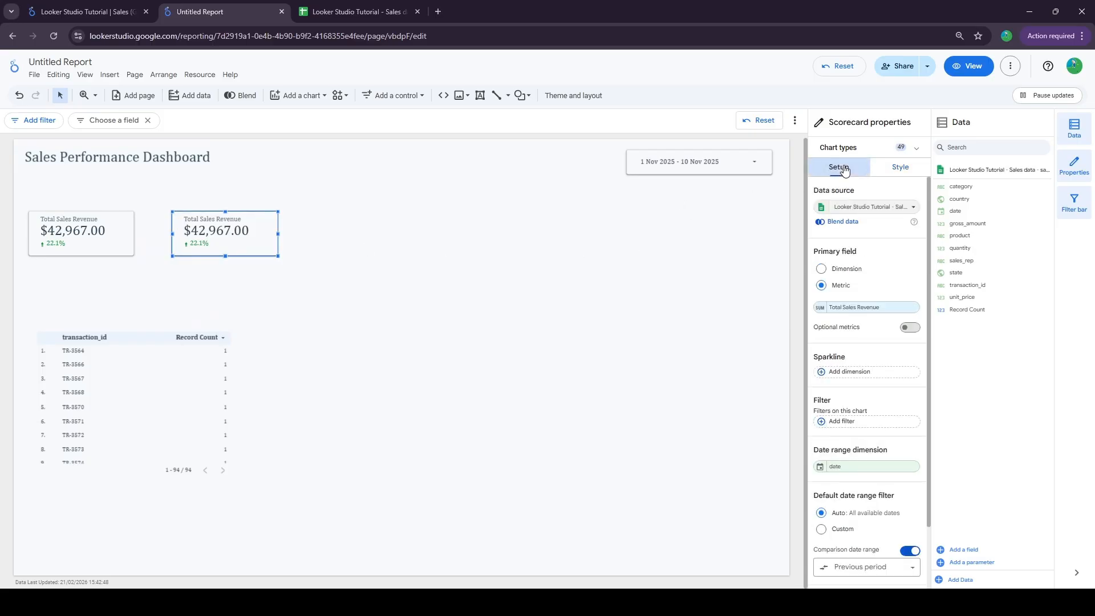
left_click(849, 311)
scroll(895, 439, "down", 2)
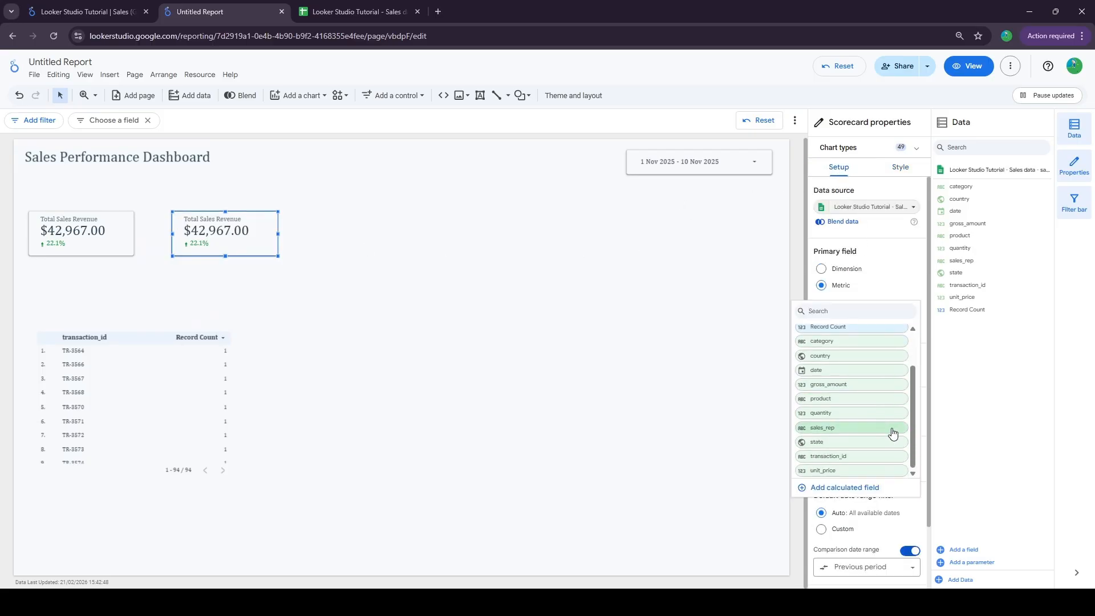
left_click(843, 419)
left_click(828, 313)
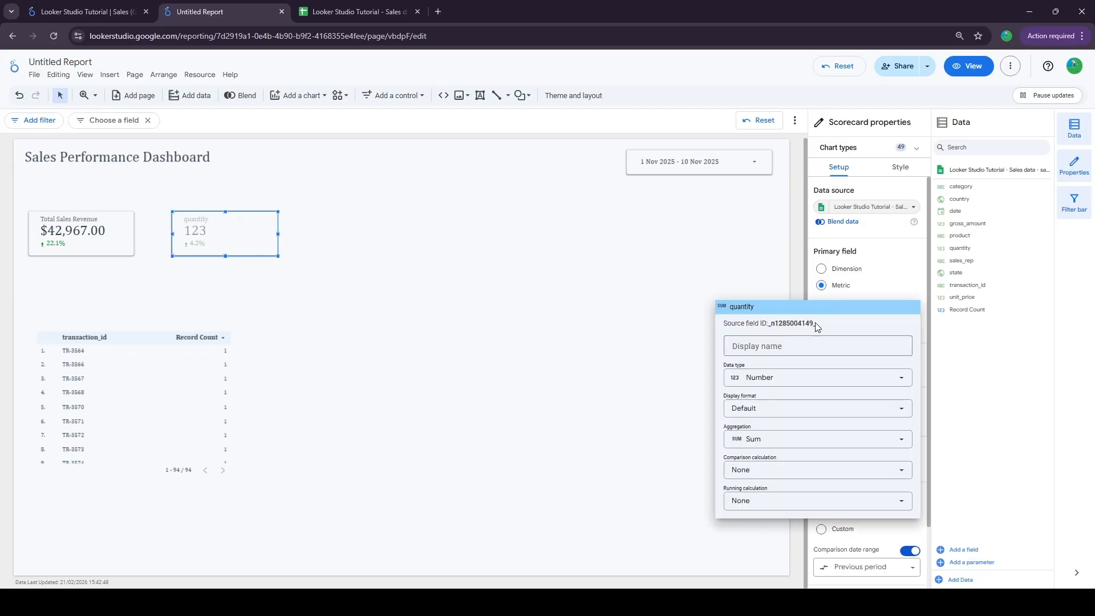
left_click(783, 348)
type("Uni")
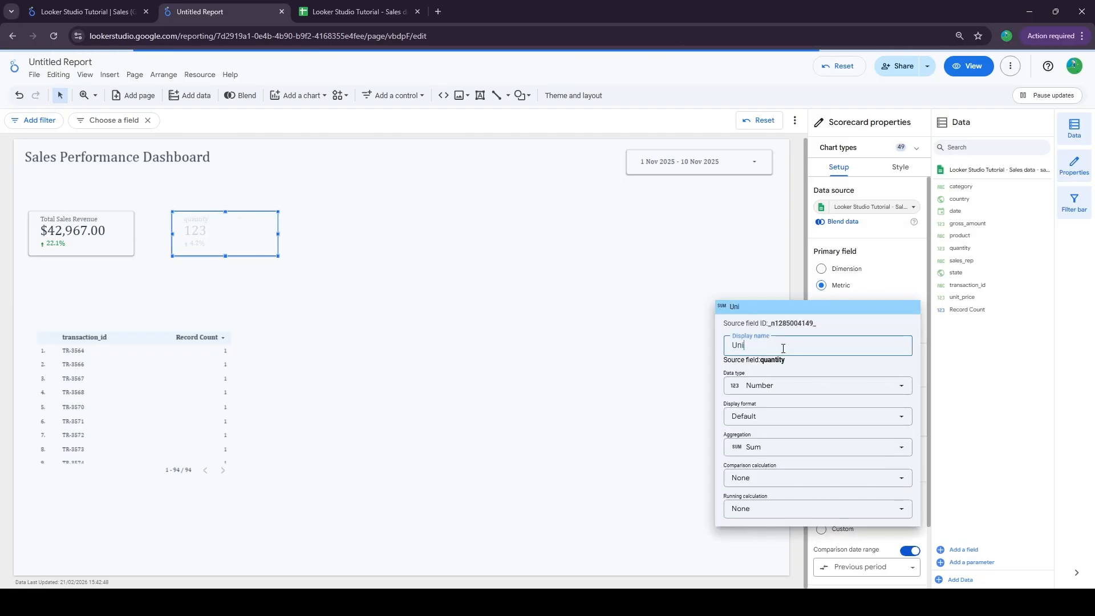
type("ts Sold")
left_click(256, 318)
- Copy the Units Sold scorecard and place the copy to its right in the same row
key("ctrl+c")
key("ctrl+v")
left_click_drag(220, 245, 341, 232)
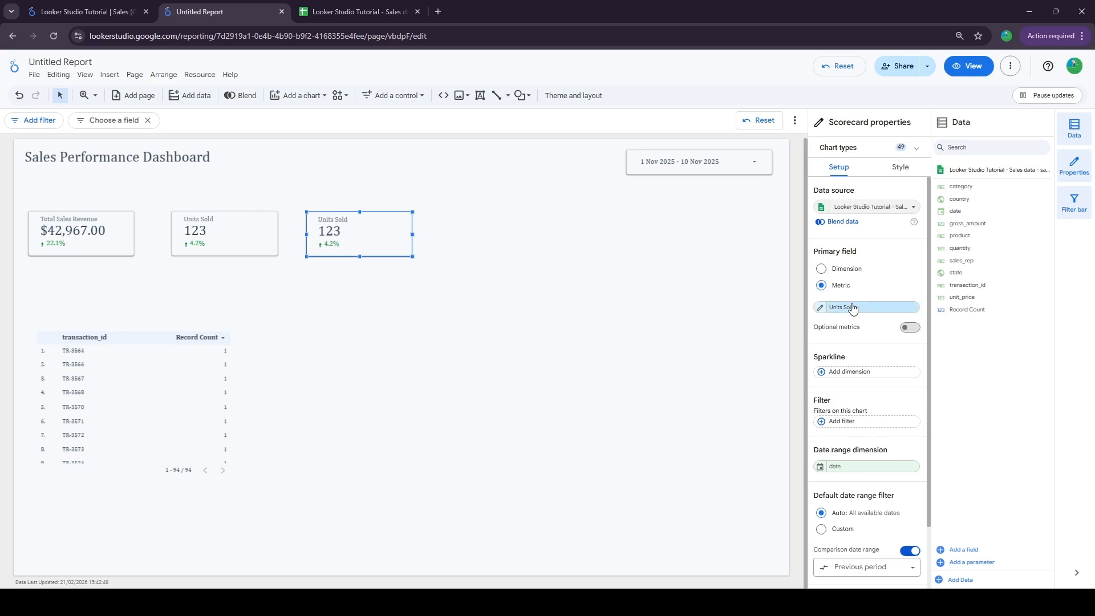
- Change the third scorecard's metric to transaction_id and give it the display name Total Transactions
left_click(834, 307)
scroll(853, 451, "down", 1)
left_click(854, 455)
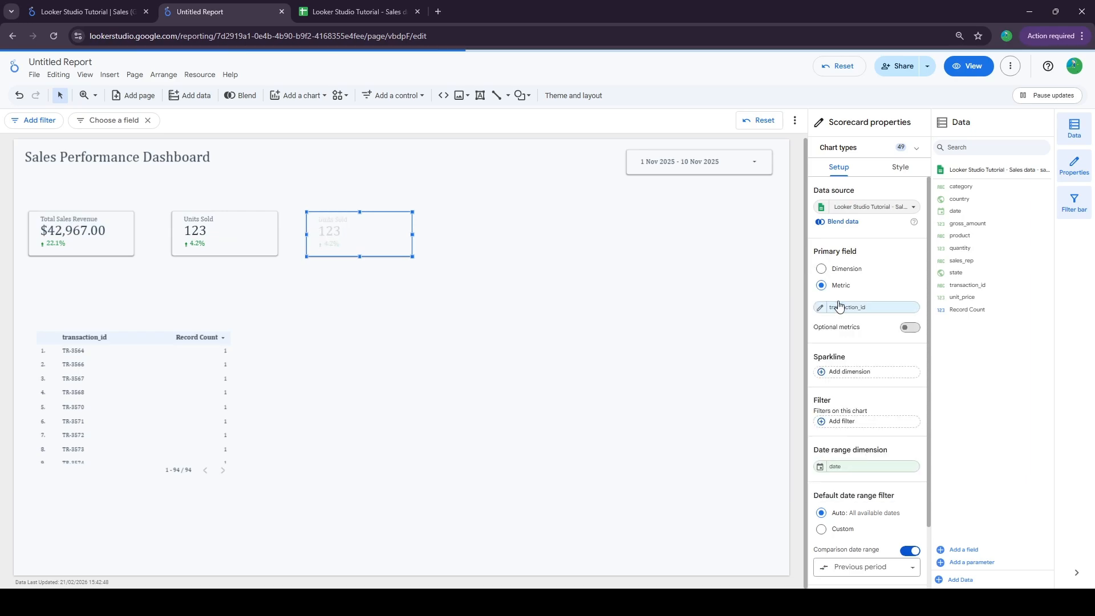
left_click(823, 311)
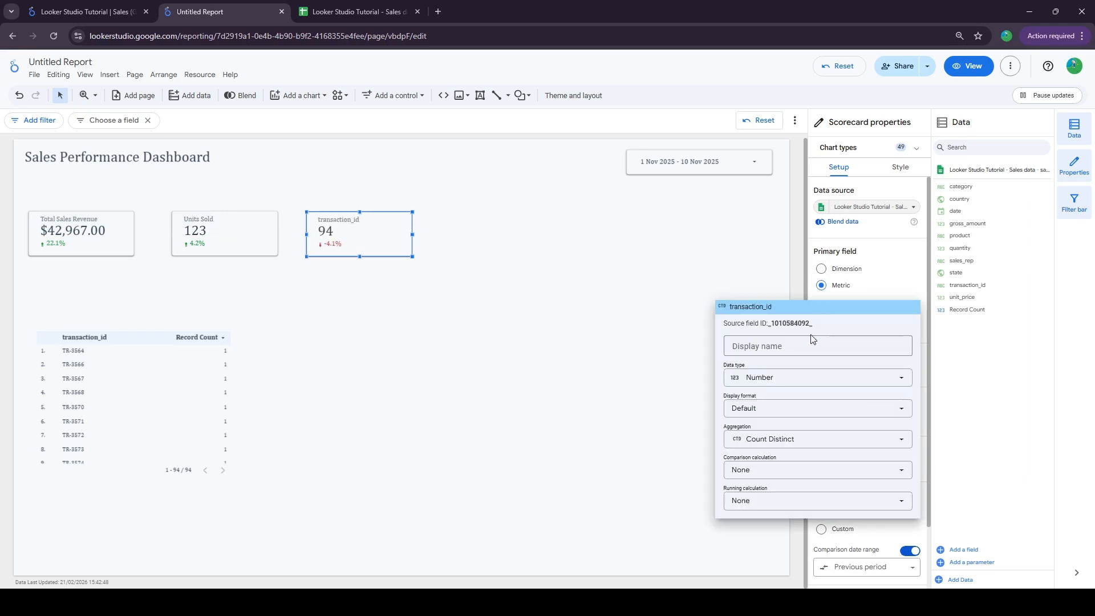
left_click(804, 344)
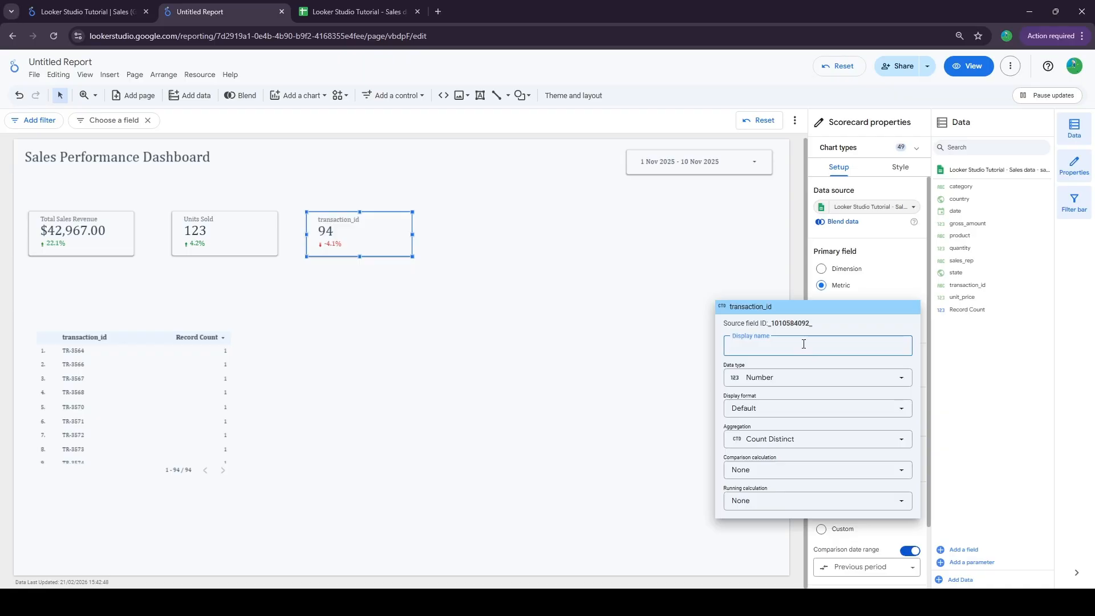
type("Total ")
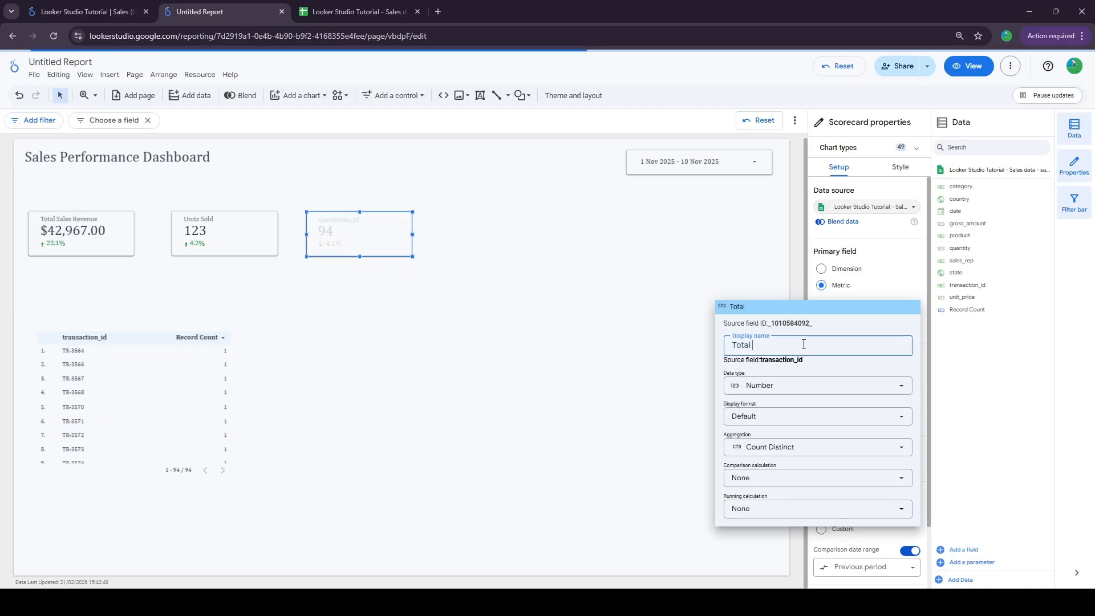
type("Trasm")
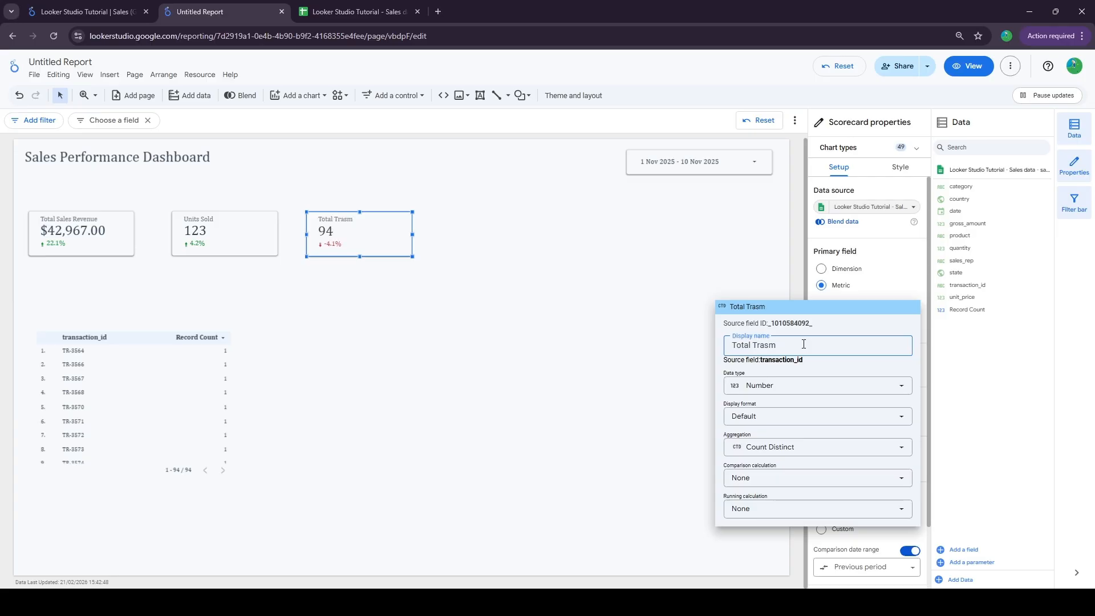
key("BackSpace")
key("BackSpace")
type("nsactions")
left_click(604, 322)
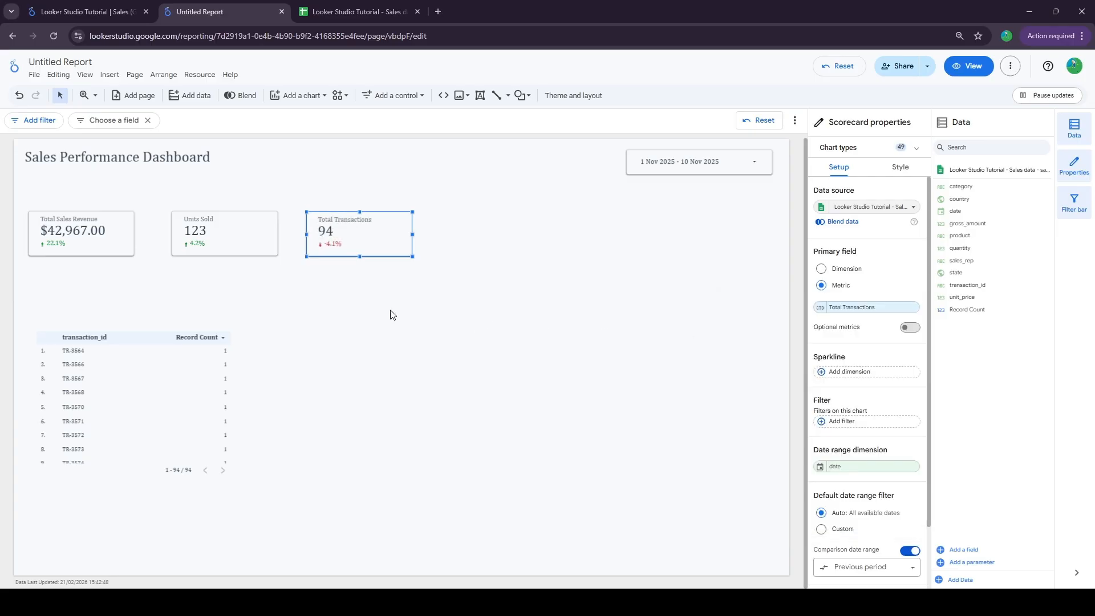
- Copy the Total Sales Revenue scorecard to the right of Total Transactions and set the copy's metric aggregation to Average
left_click(98, 237)
left_click_drag(113, 248, 522, 249)
left_click(821, 311)
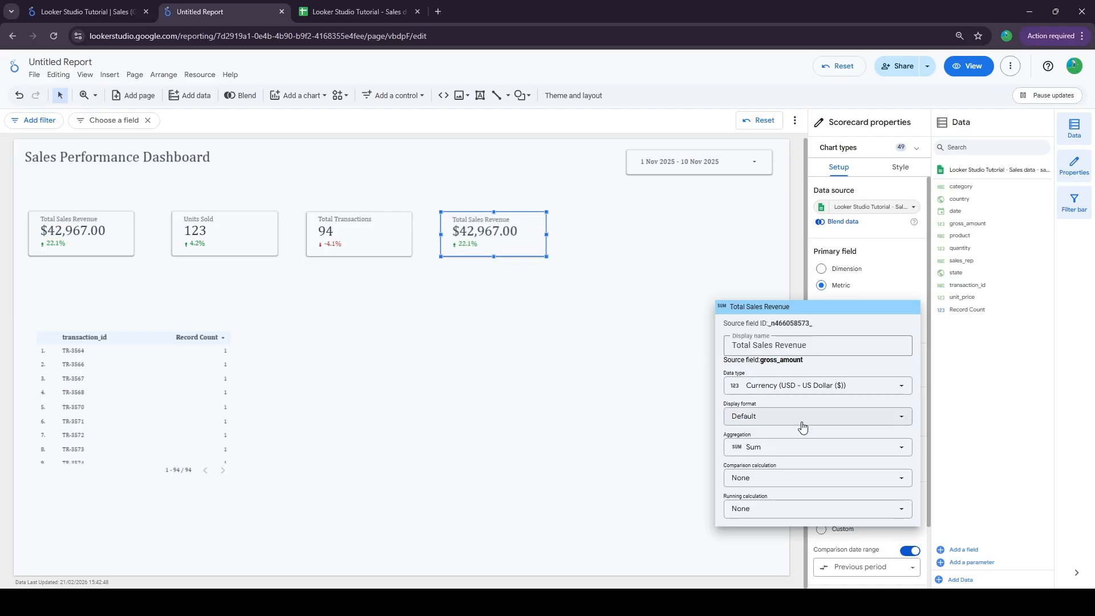
left_click(758, 450)
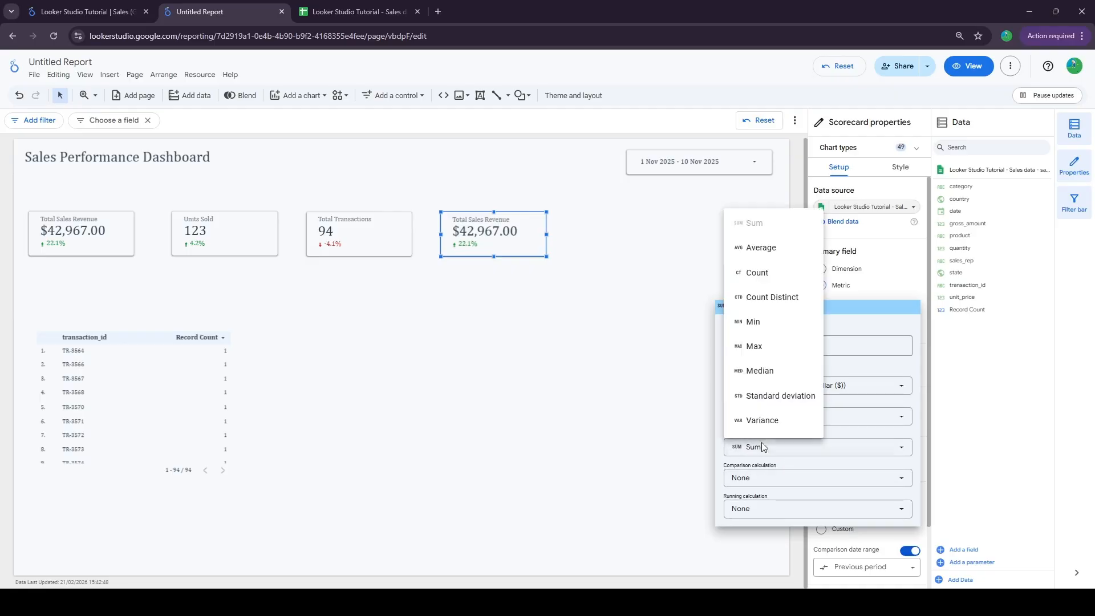
left_click(761, 249)
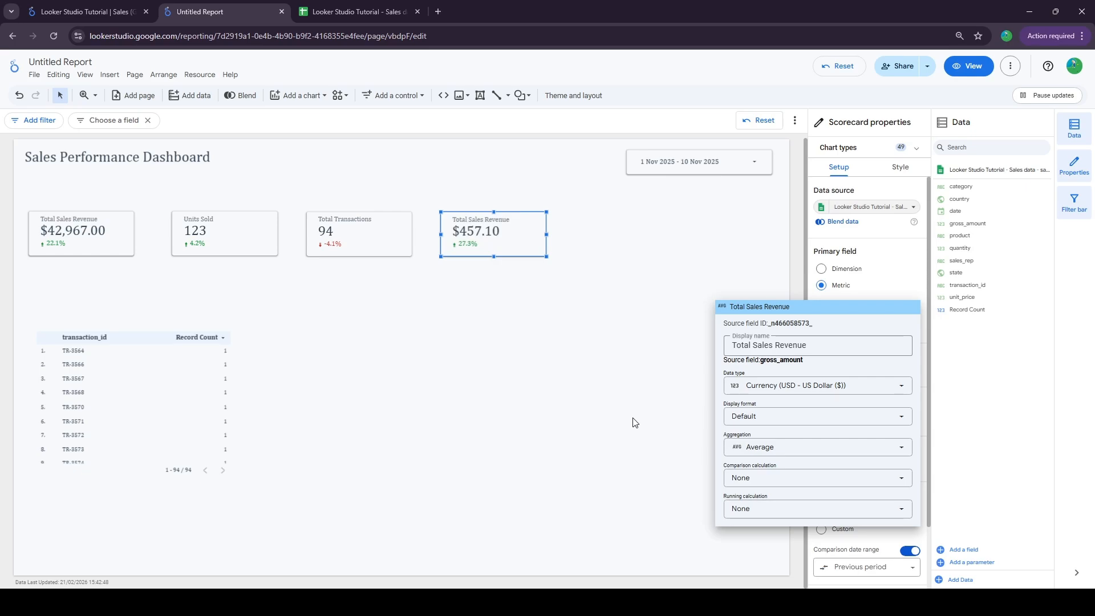
- Review the source field and aggregation settings of the first Total Sales Revenue scorecard's metric
left_click(111, 255)
left_click(819, 313)
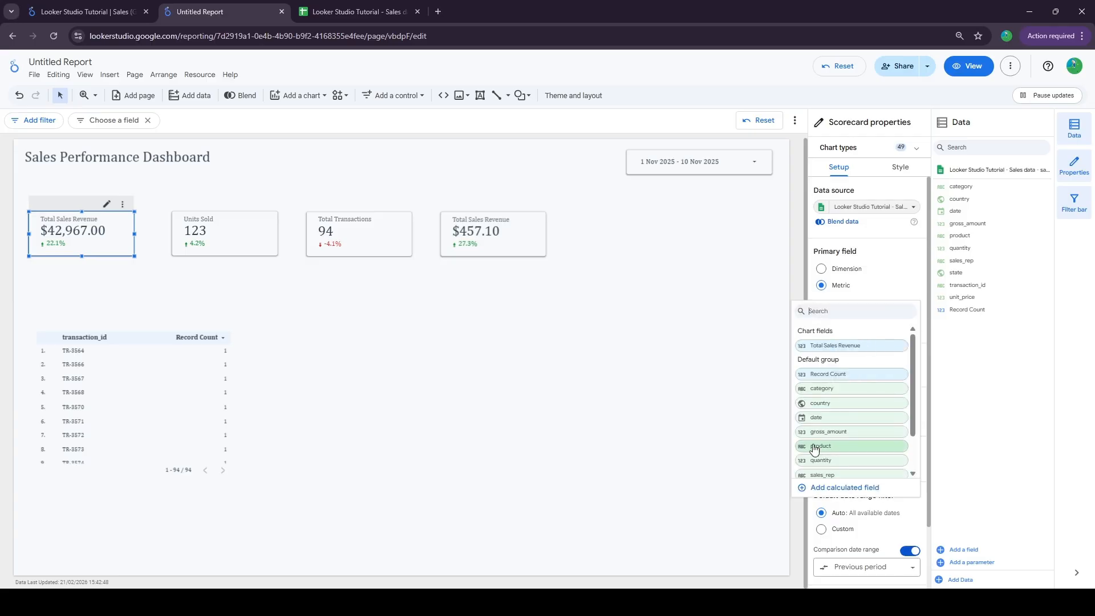
left_click(740, 305)
left_click(819, 309)
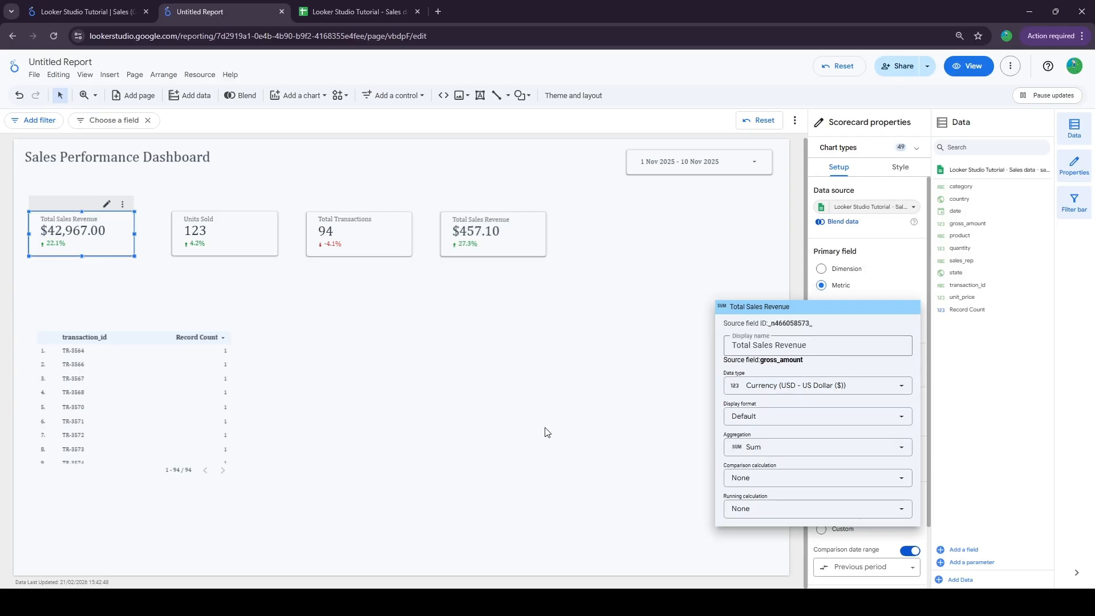
- Set the display name of the fourth scorecard's averaged metric to Average Order Value
left_click(508, 254)
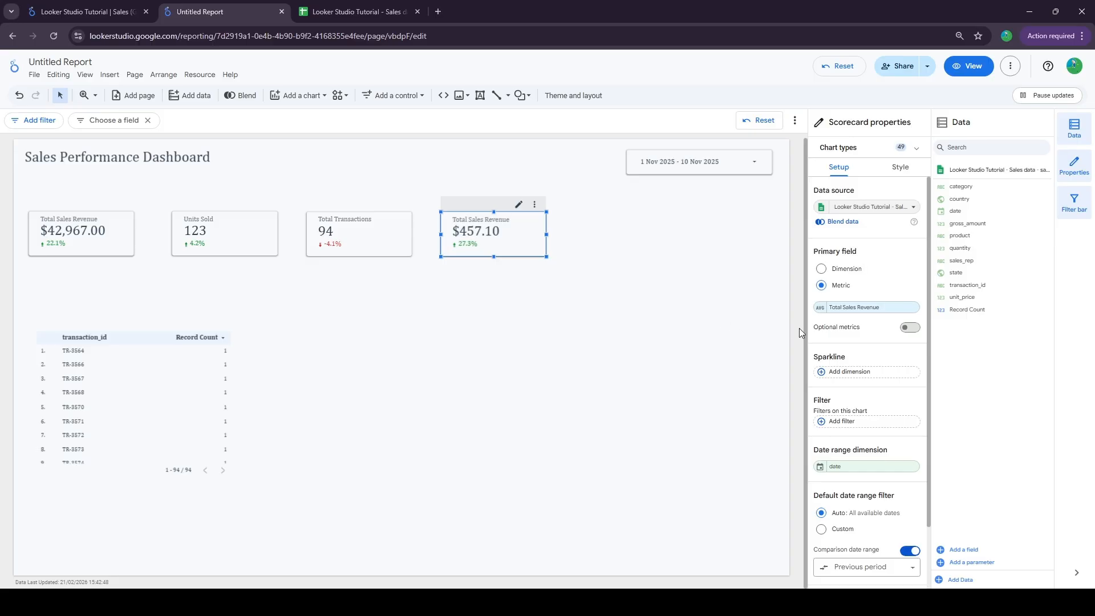
left_click(820, 311)
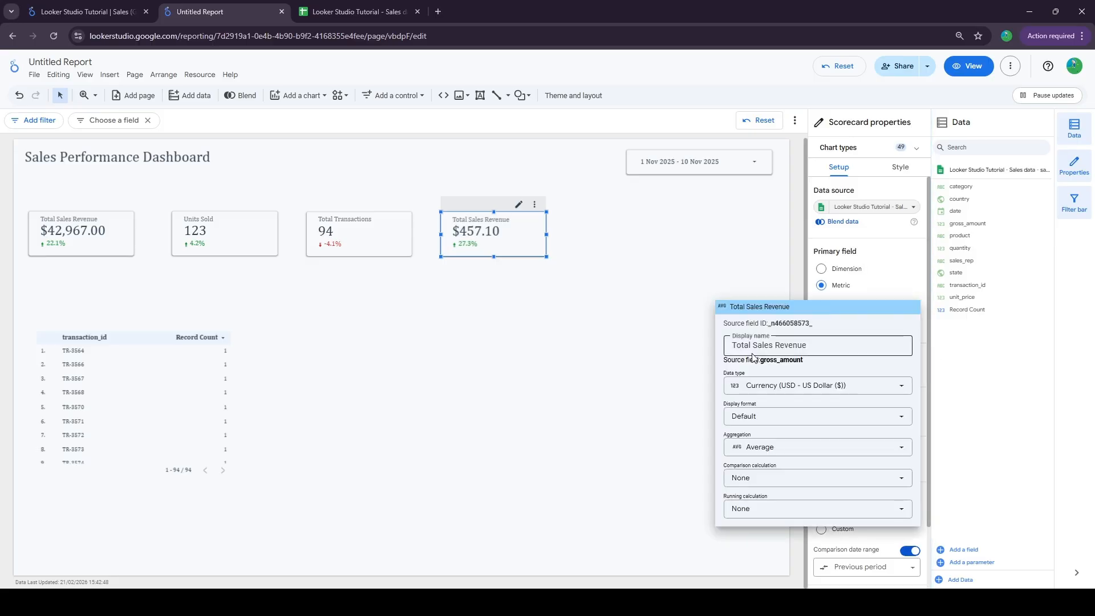
triple_click(788, 345)
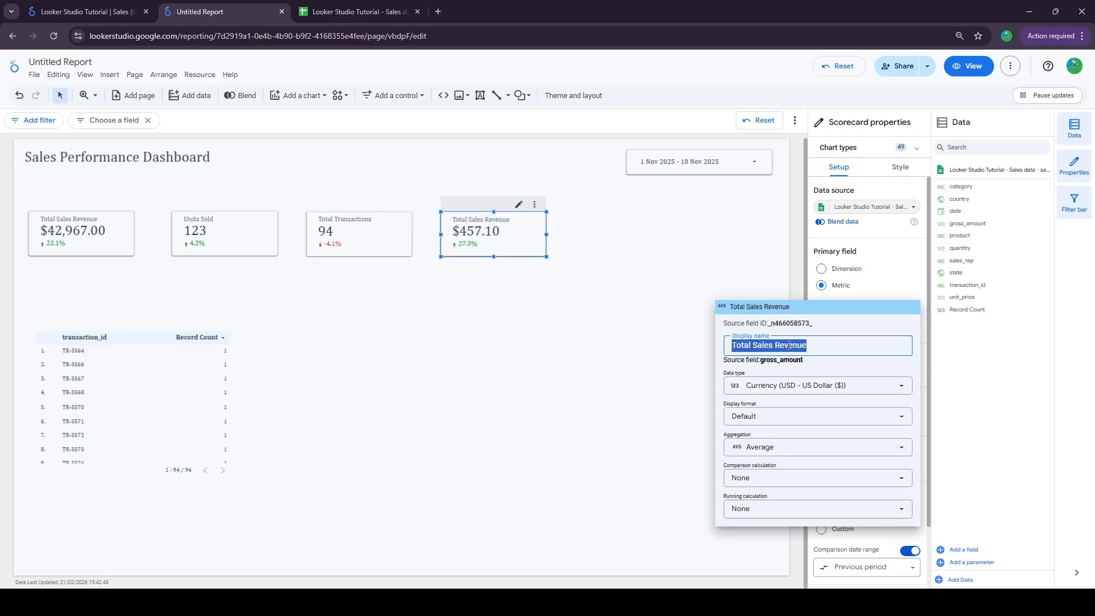
type("Average")
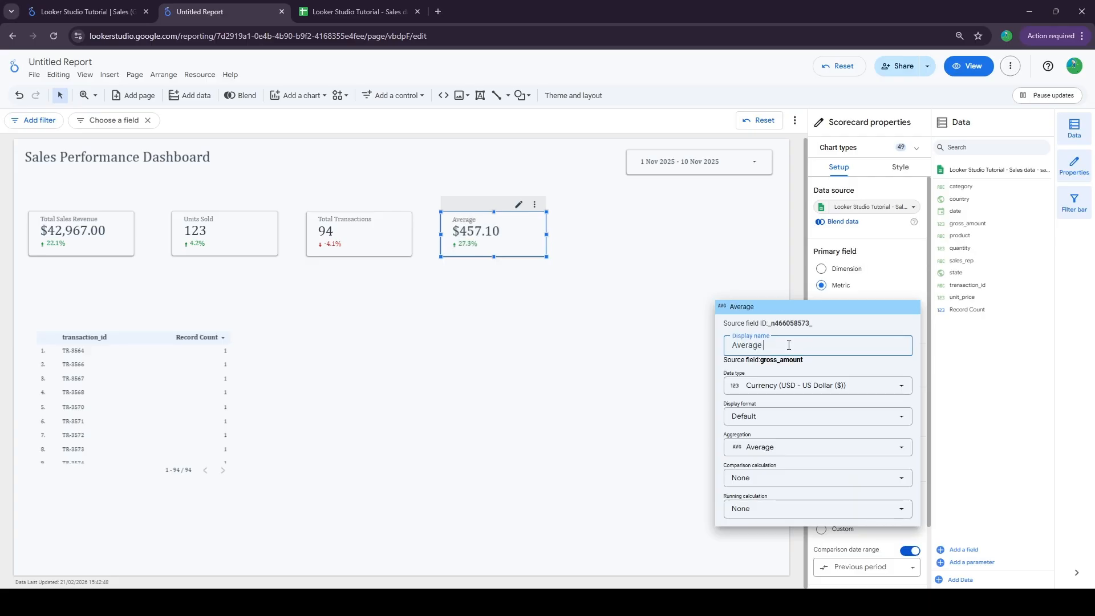
type(" Order Value")
left_click(375, 364)
- Delete the transaction_id and Record Count table from the report page
left_click(300, 354)
left_click(163, 416)
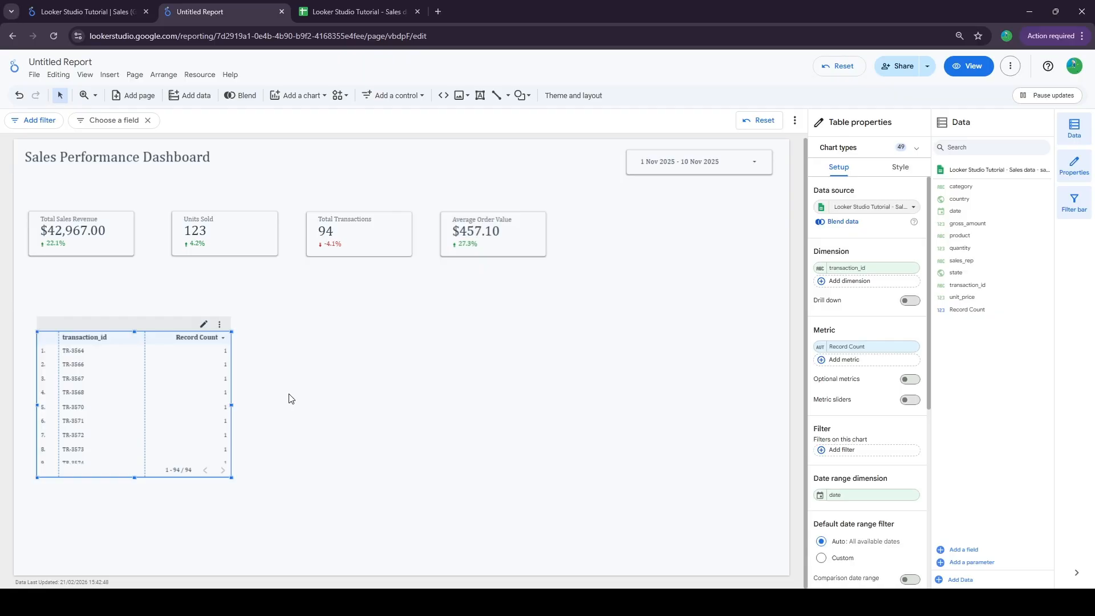
key("Delete")
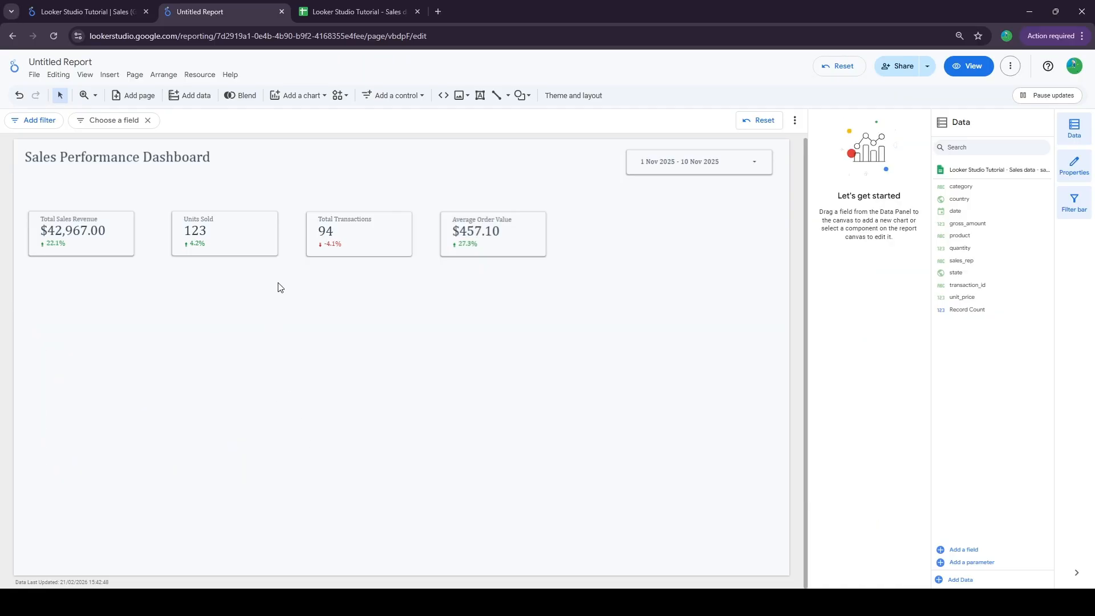
- Insert a time series chart below the Total Sales Revenue scorecard and widen it to slightly past the Units Sold scorecard
left_click(297, 103)
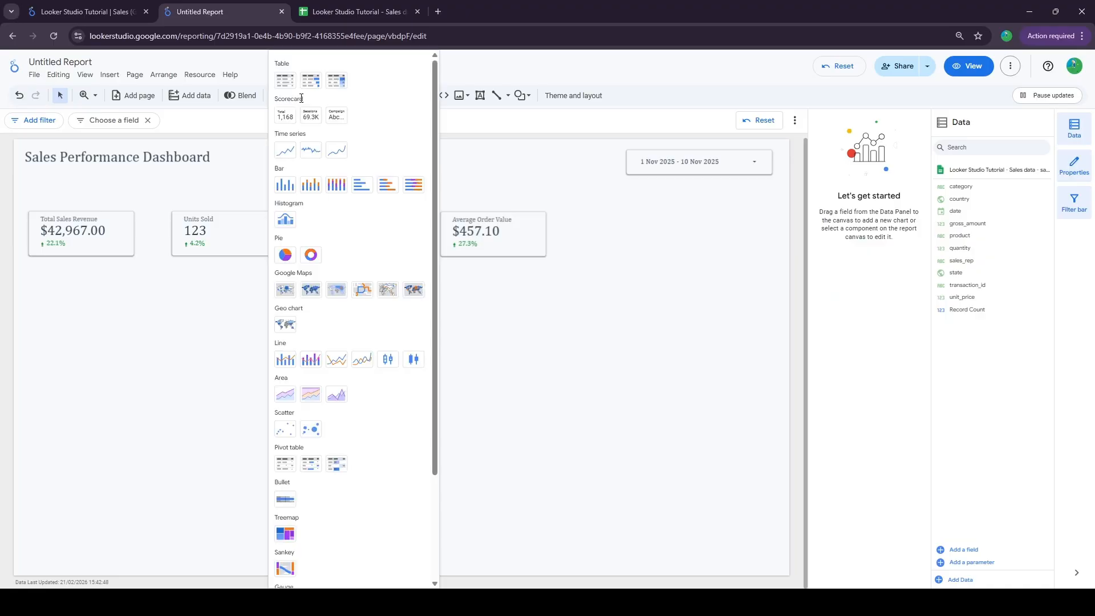
left_click(280, 151)
left_click(29, 278)
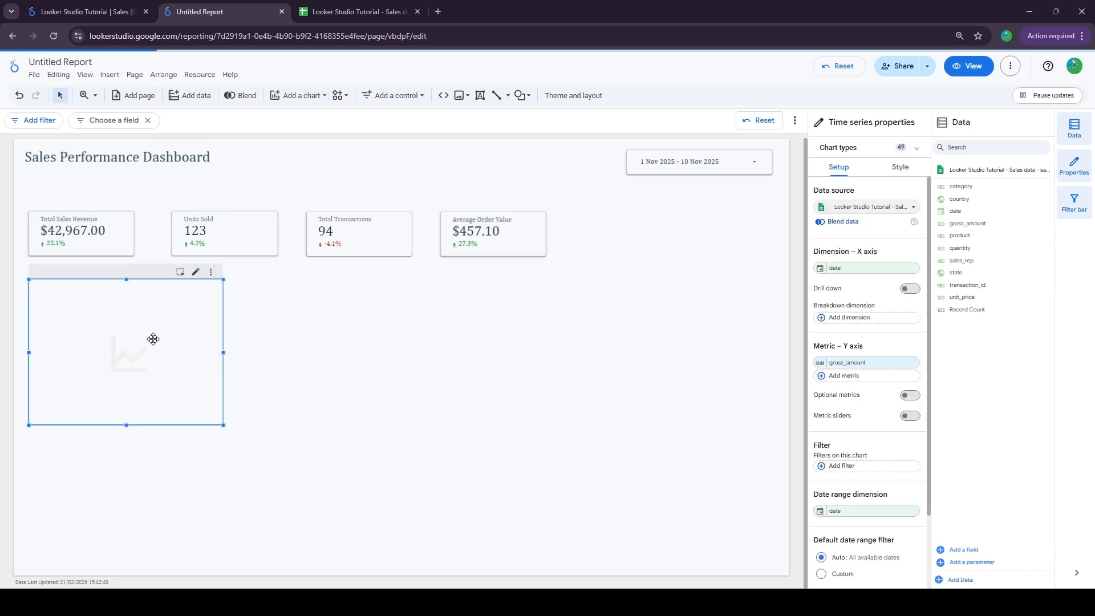
left_click_drag(223, 352, 296, 351)
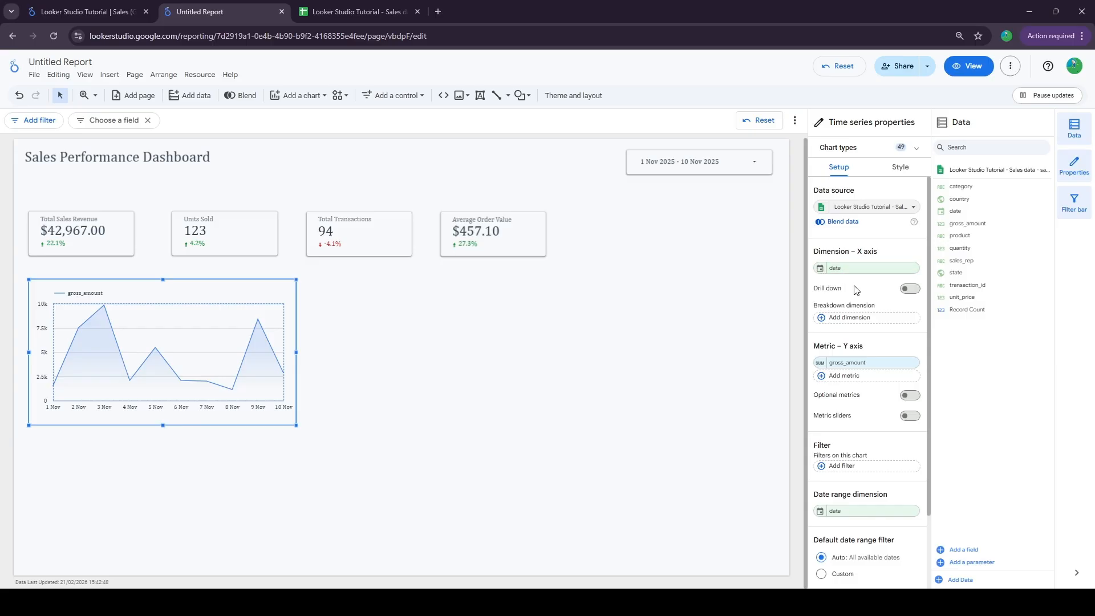
- Enable drill down on the time series chart's date dimension, and test drilling up one level and back down
left_click(909, 289)
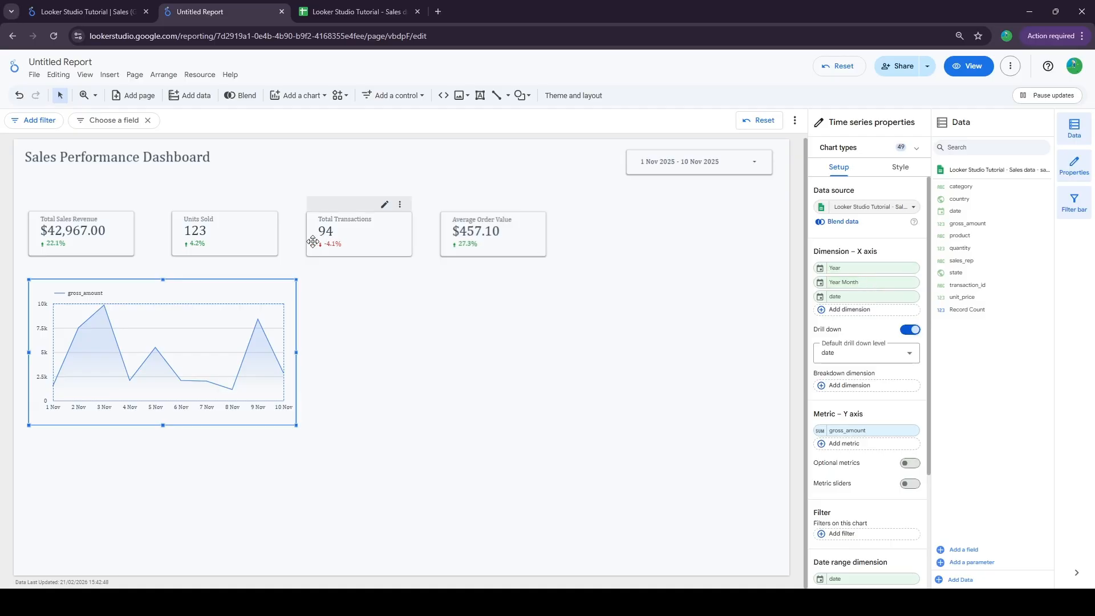
left_click(245, 272)
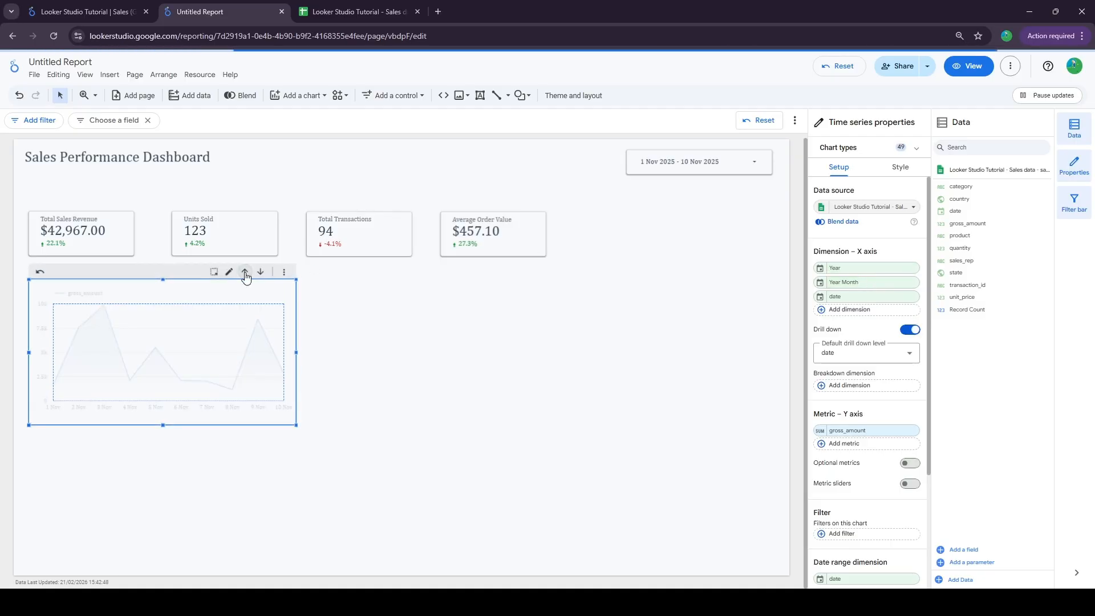
left_click(260, 272)
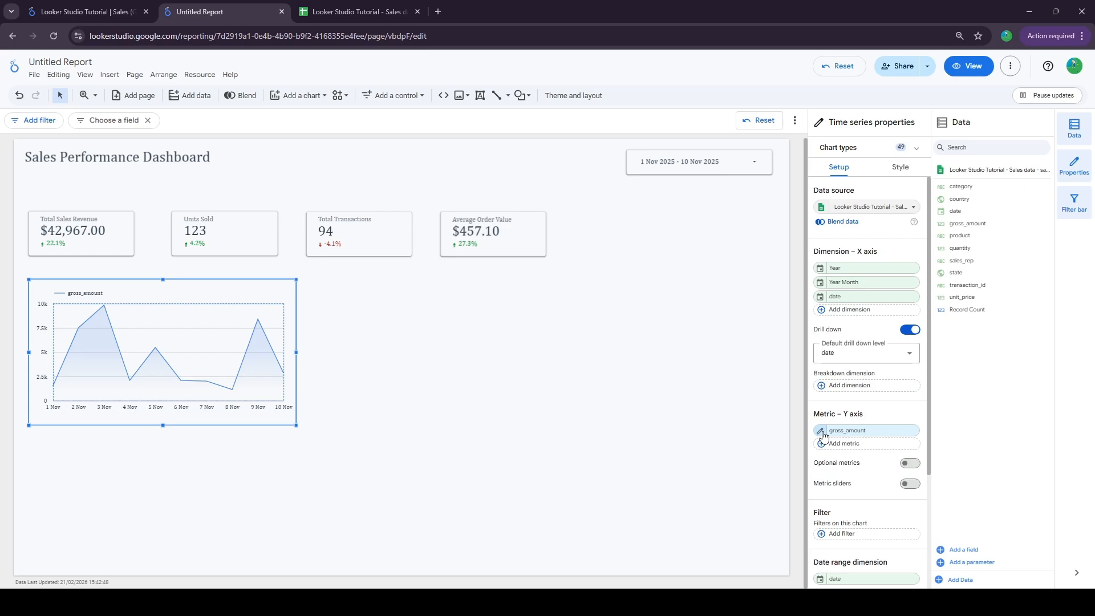
- Set the display name of the time series chart's gross_amount metric to Sales Revenue
left_click(849, 432)
left_click(758, 269)
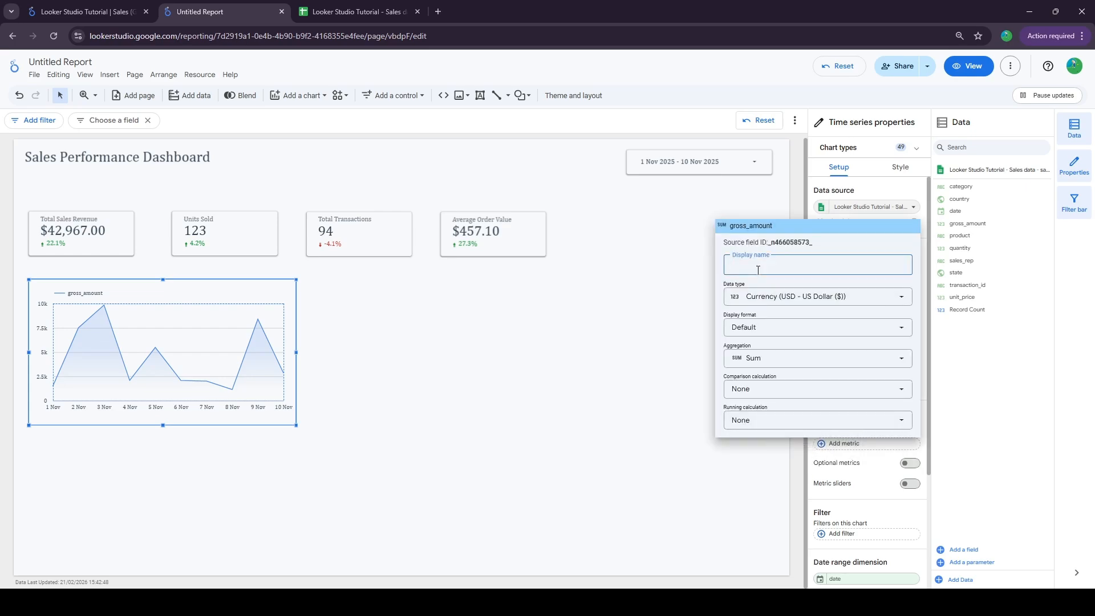
type("Sales Rev")
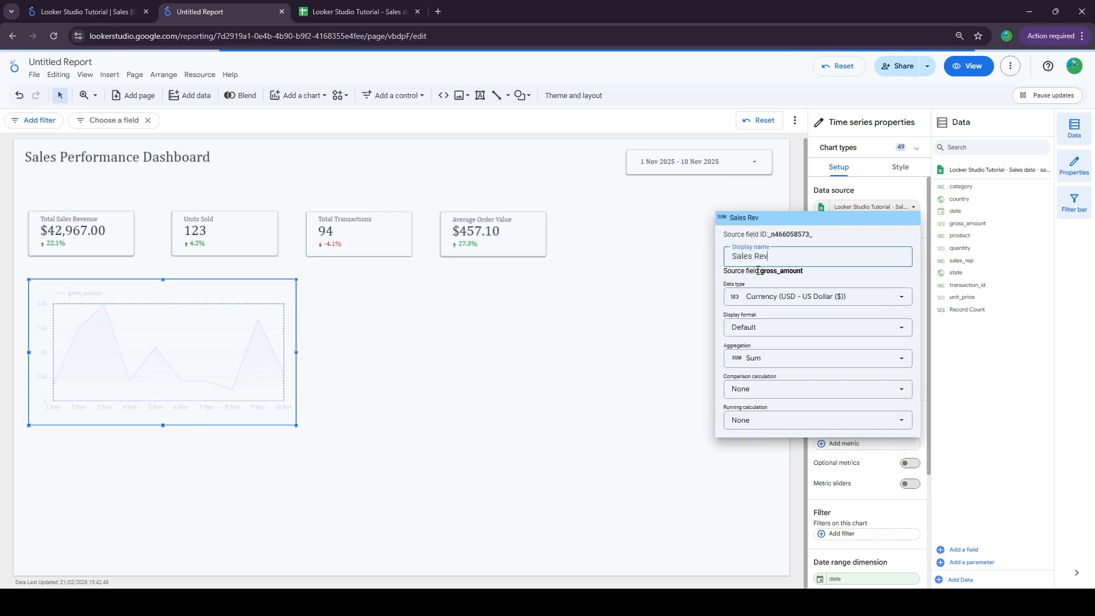
type("enue")
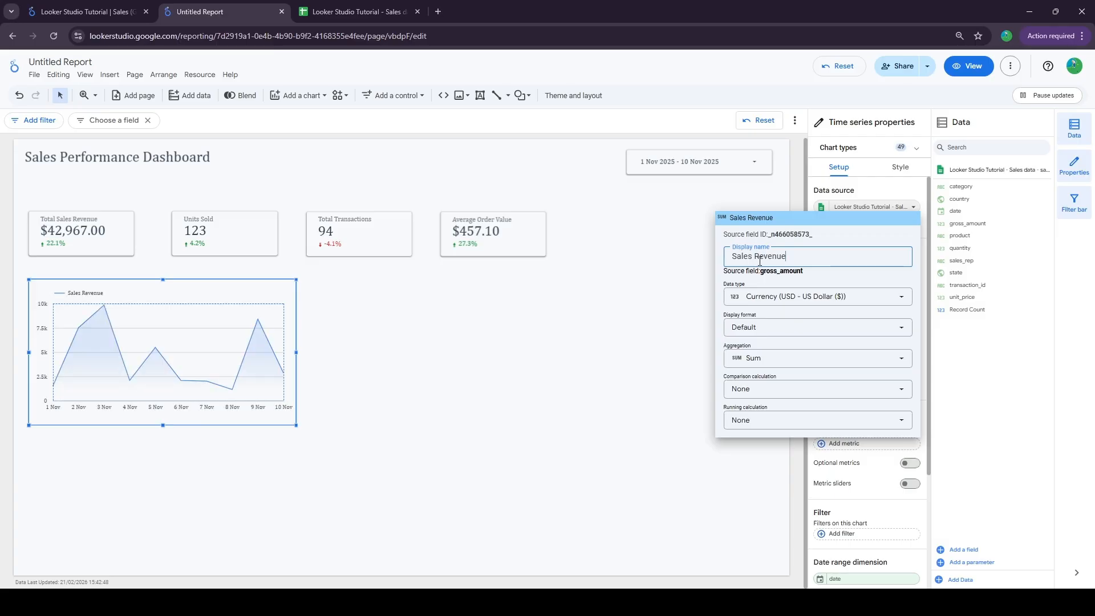
- Enable optional metrics on the time series chart and add quantity as an optional metric
left_click(673, 329)
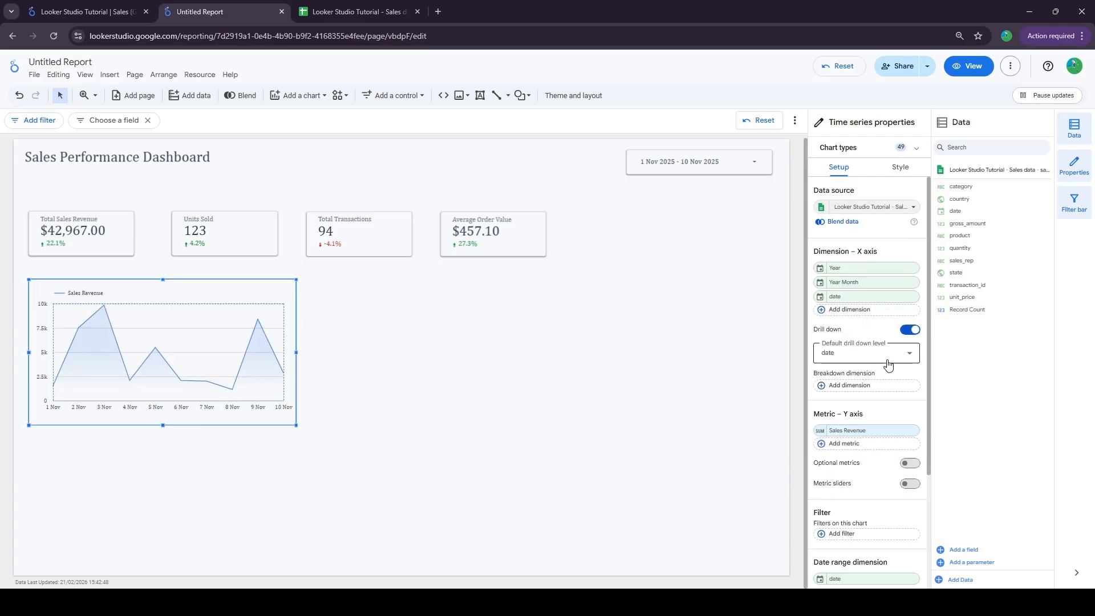
scroll(889, 394, "down", 2)
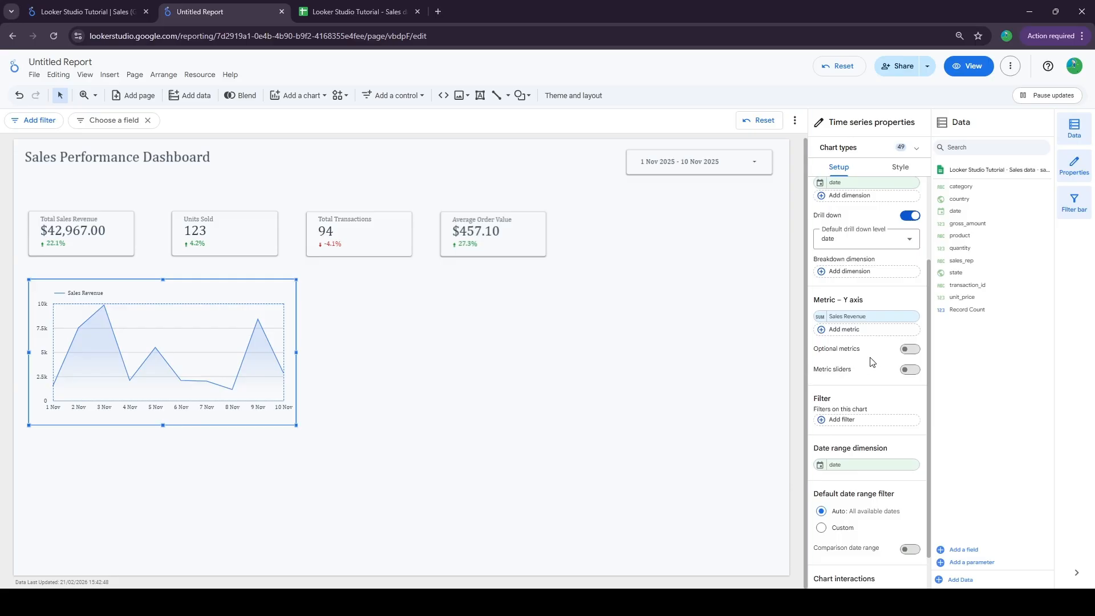
left_click(910, 350)
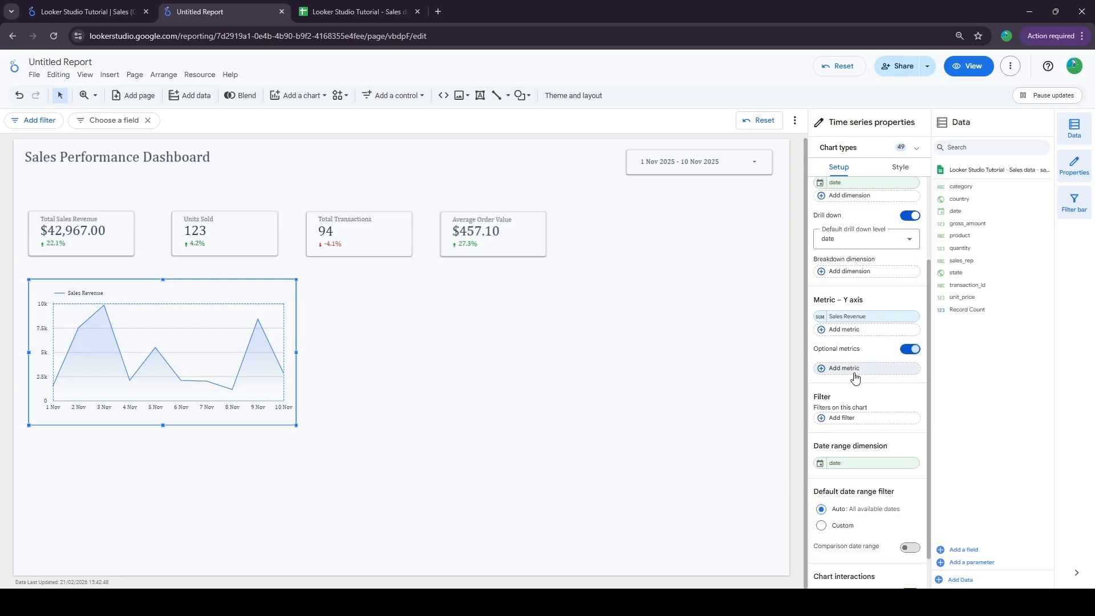
left_click(850, 371)
scroll(850, 489, "down", 2)
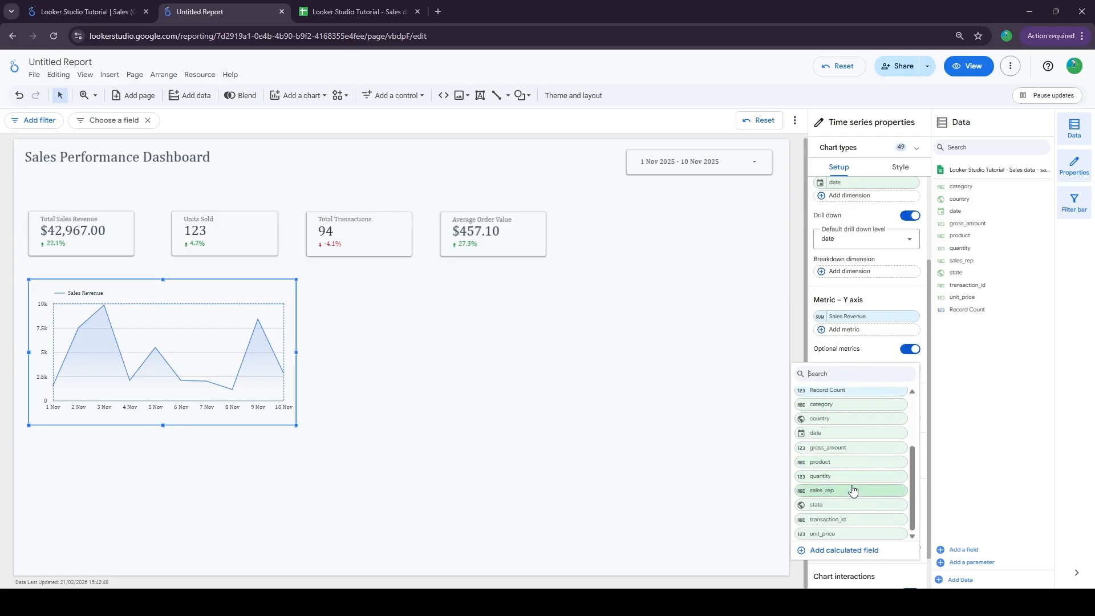
left_click(849, 488)
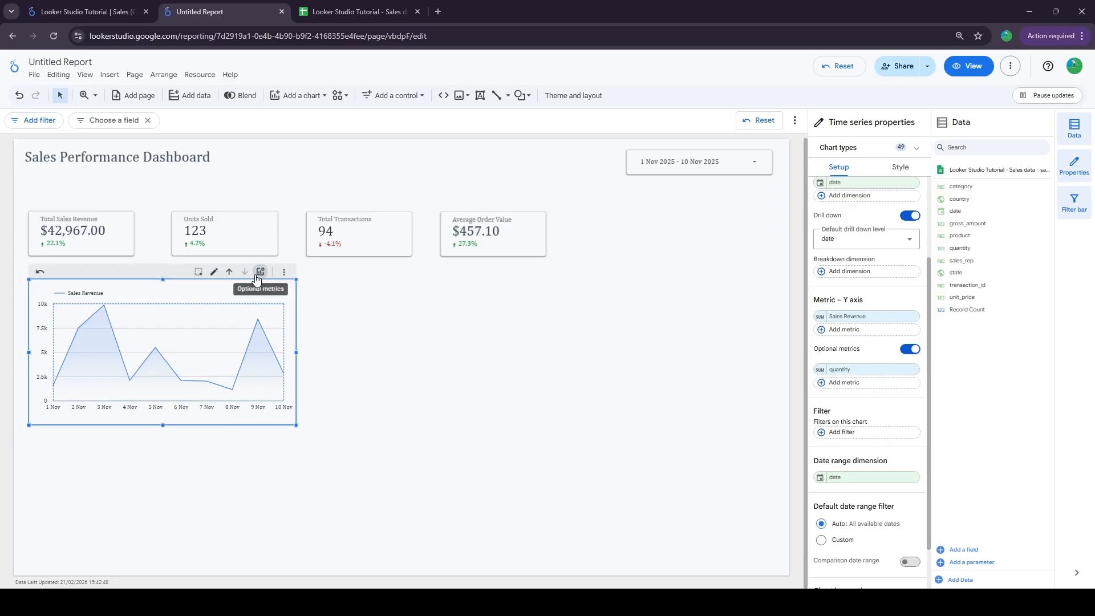
- Test the chart's optional metrics by adding quantity, then switching Sales Revenue off and back on
left_click(259, 272)
left_click(272, 310)
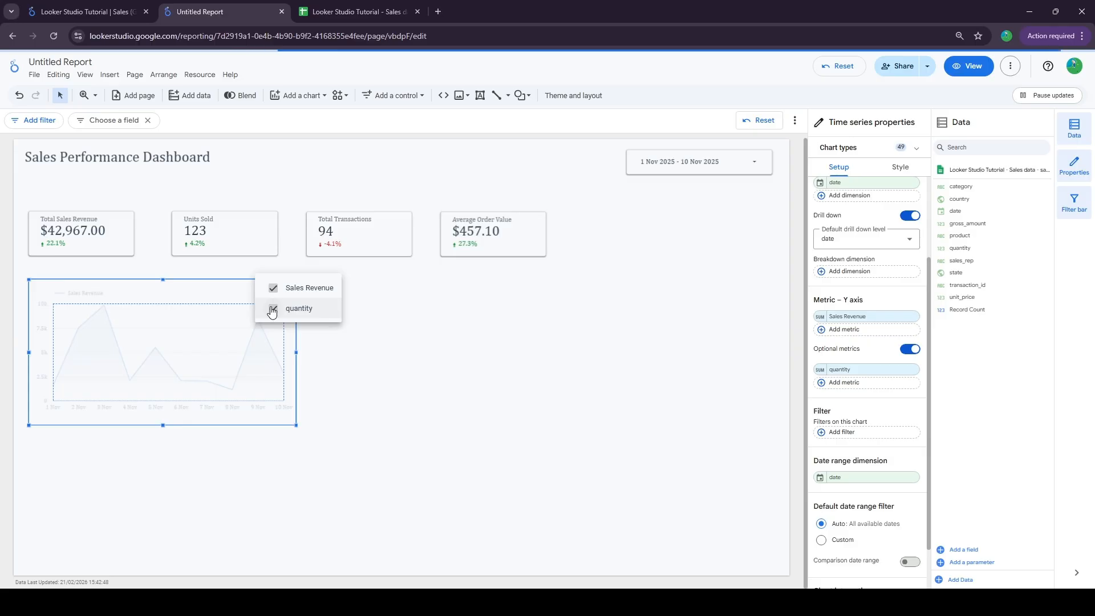
left_click(273, 289)
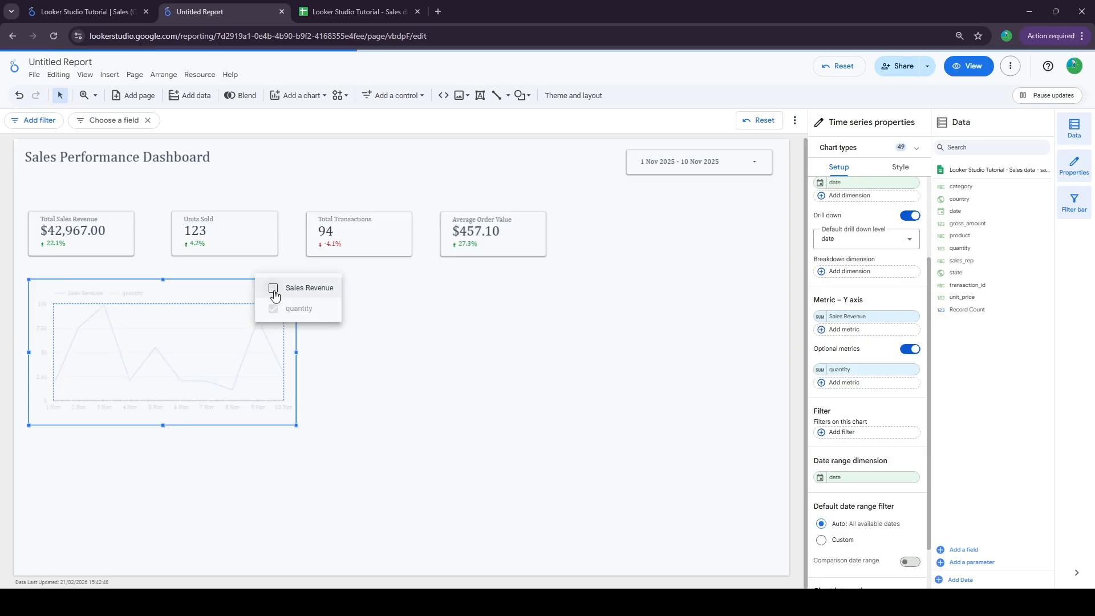
left_click(274, 289)
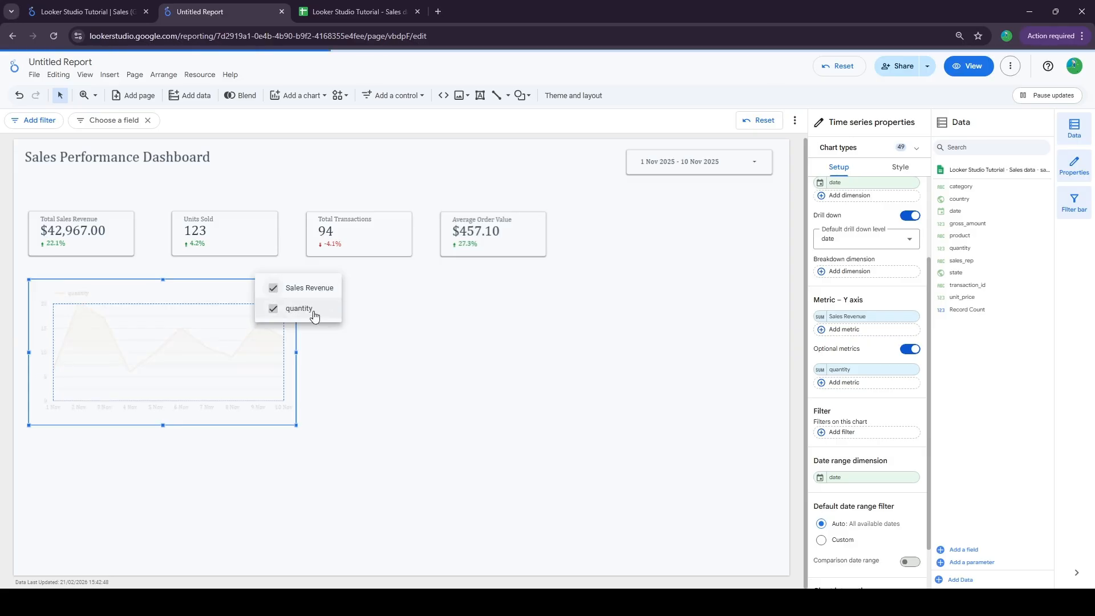
- Turn off optional metrics and cross-filtering for the time series chart
left_click(909, 350)
scroll(891, 363, "down", 1)
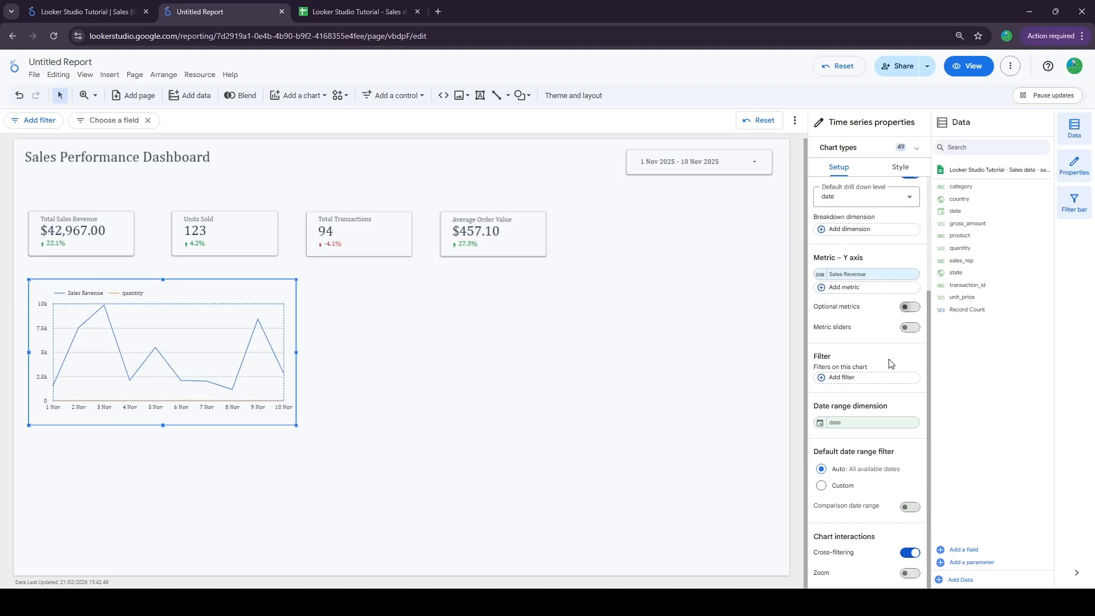
left_click(910, 553)
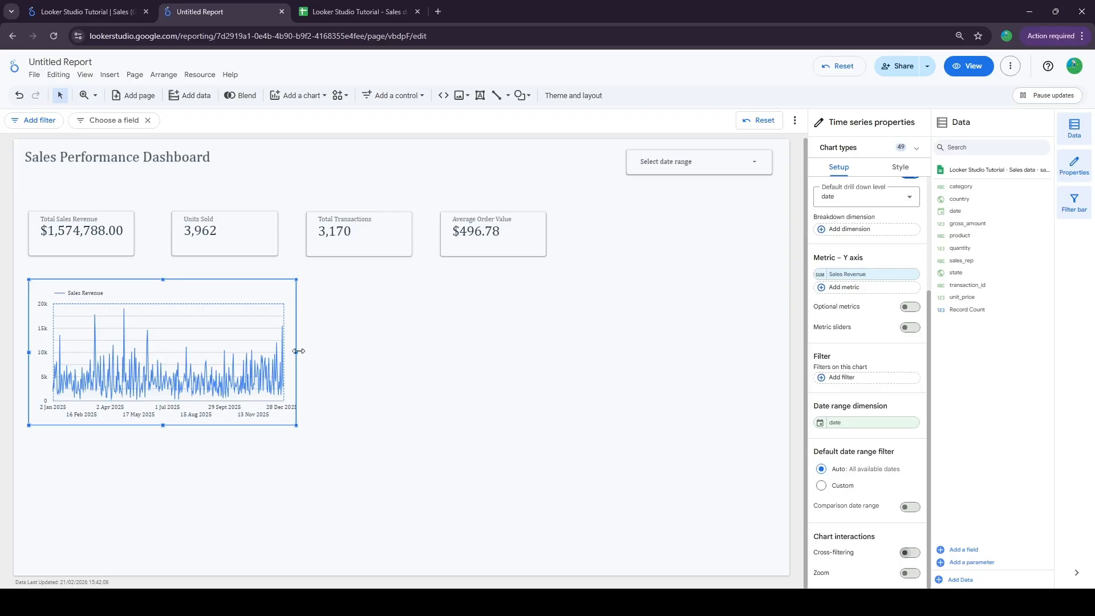
- Widen the time series chart to about the middle of the Total Transactions scorecard and set its chart header to Always show
left_click_drag(295, 352, 356, 358)
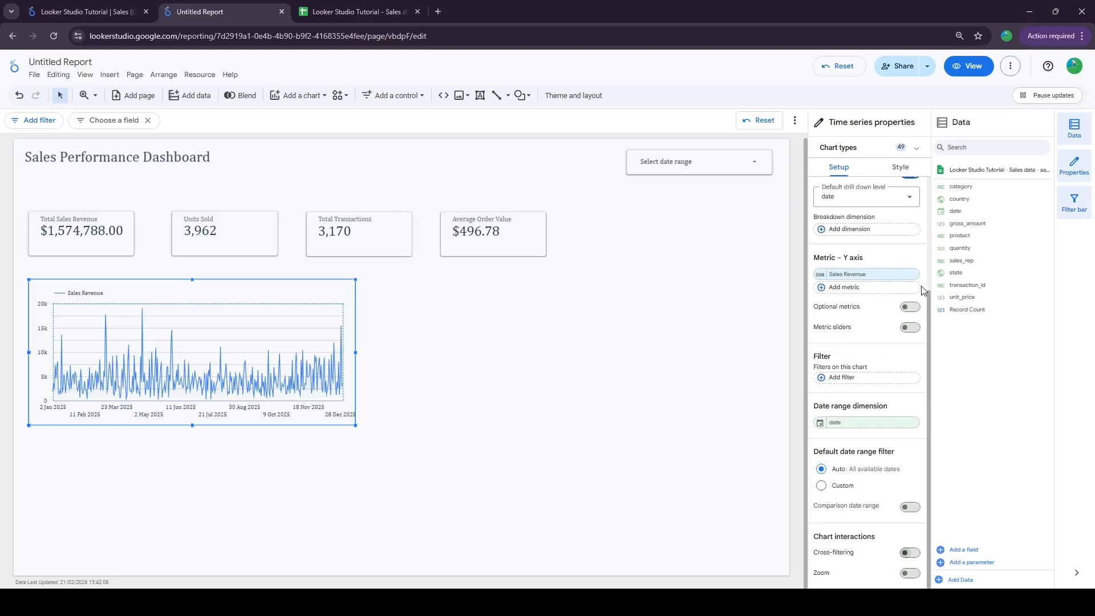
left_click(899, 166)
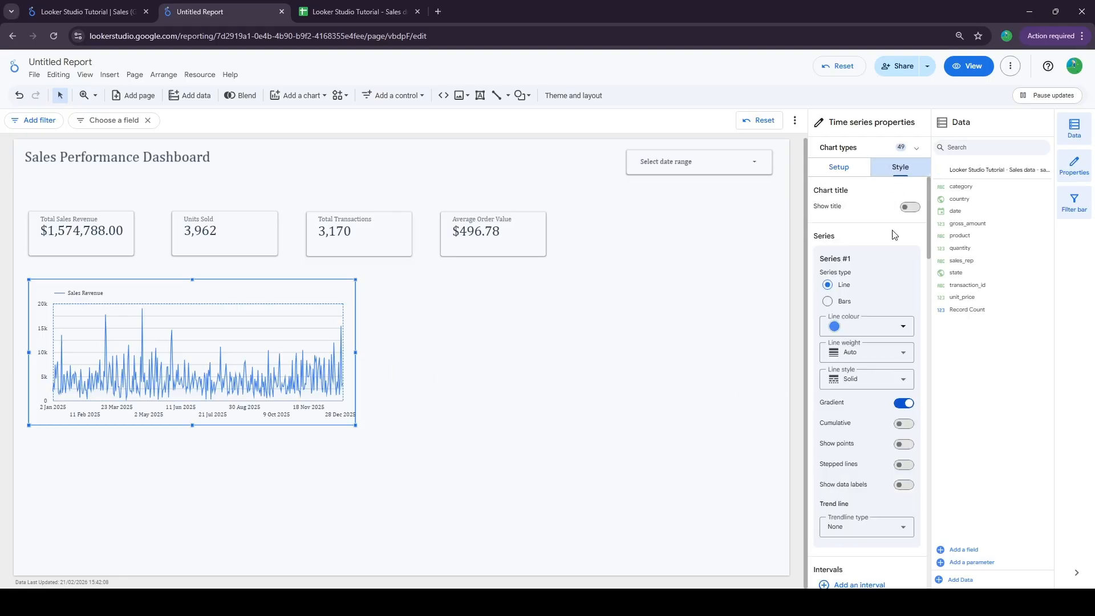
scroll(871, 365, "down", 5)
scroll(872, 368, "down", 15)
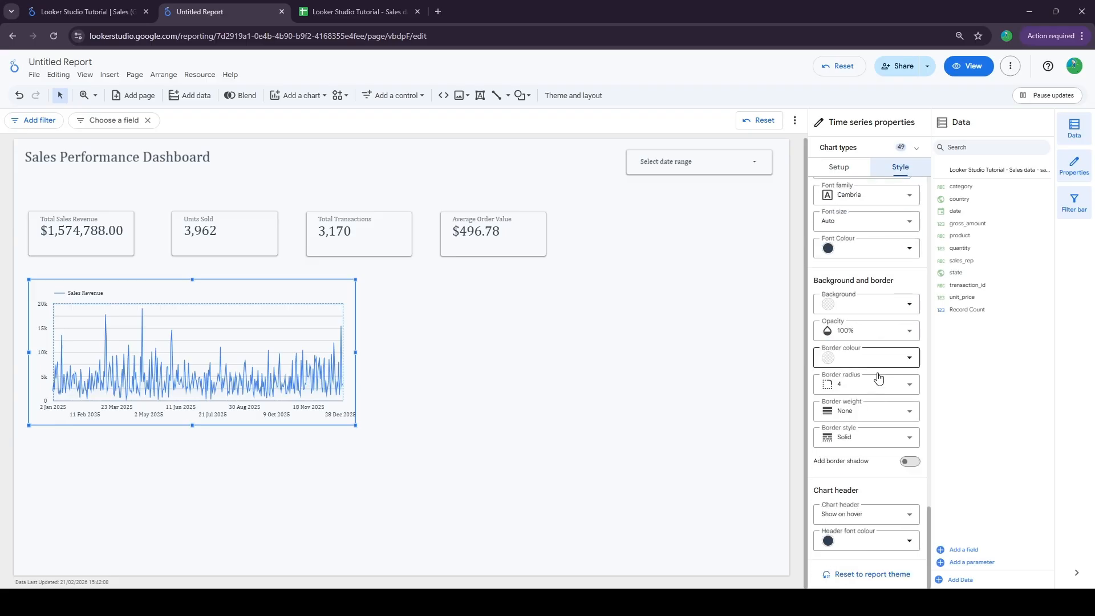
left_click(846, 516)
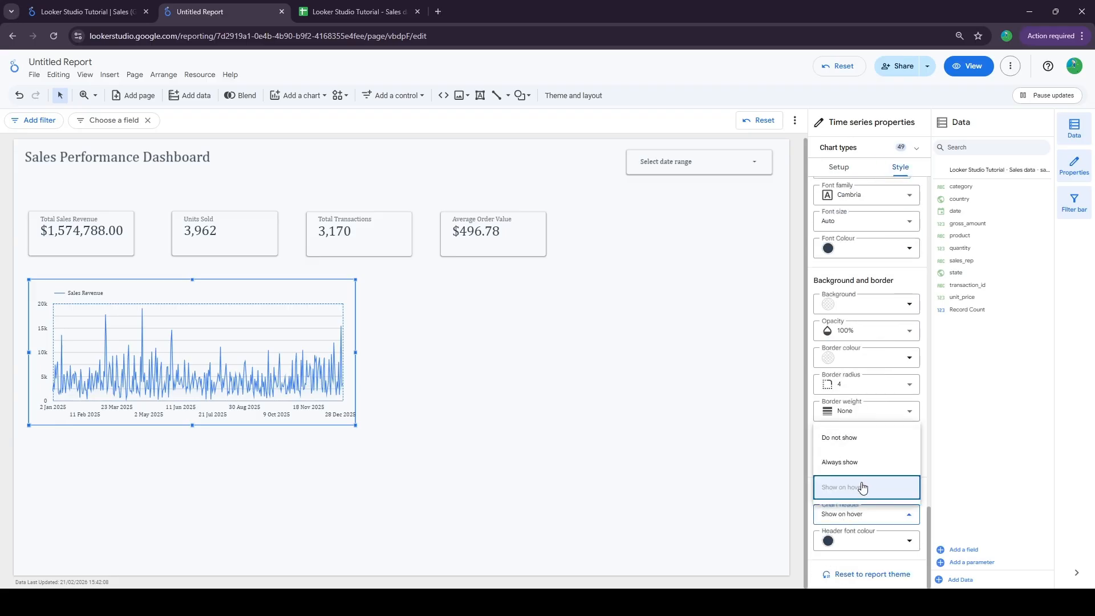
left_click(853, 466)
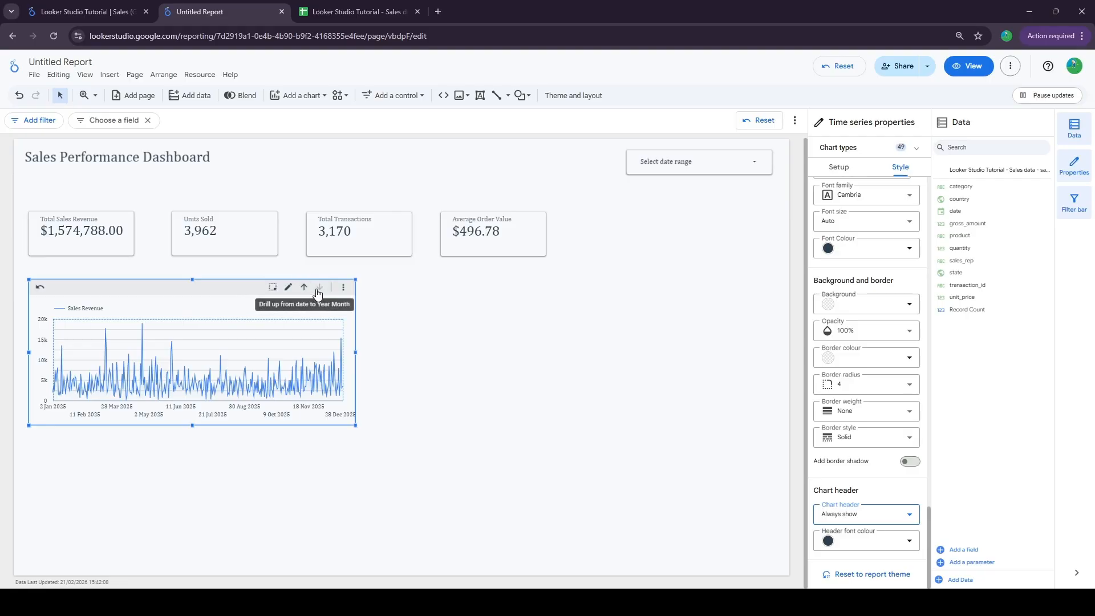
- Nudge the time series chart slightly up and to the left, and give it the bold title Sales Revenue Over Time
left_click(174, 292)
left_click_drag(174, 293, 172, 289)
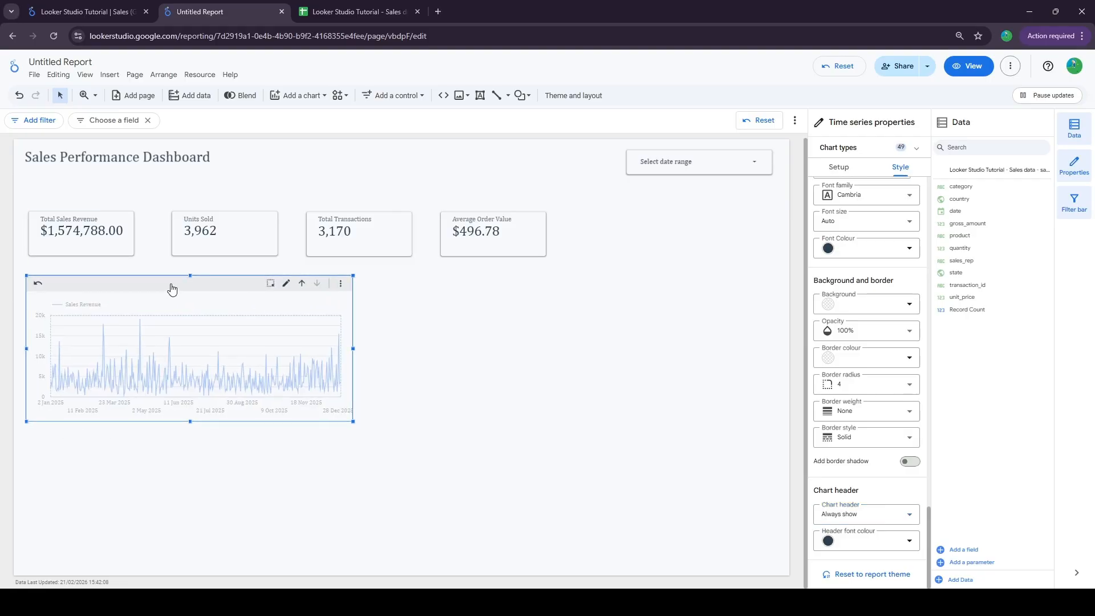
scroll(861, 354, "down", 10)
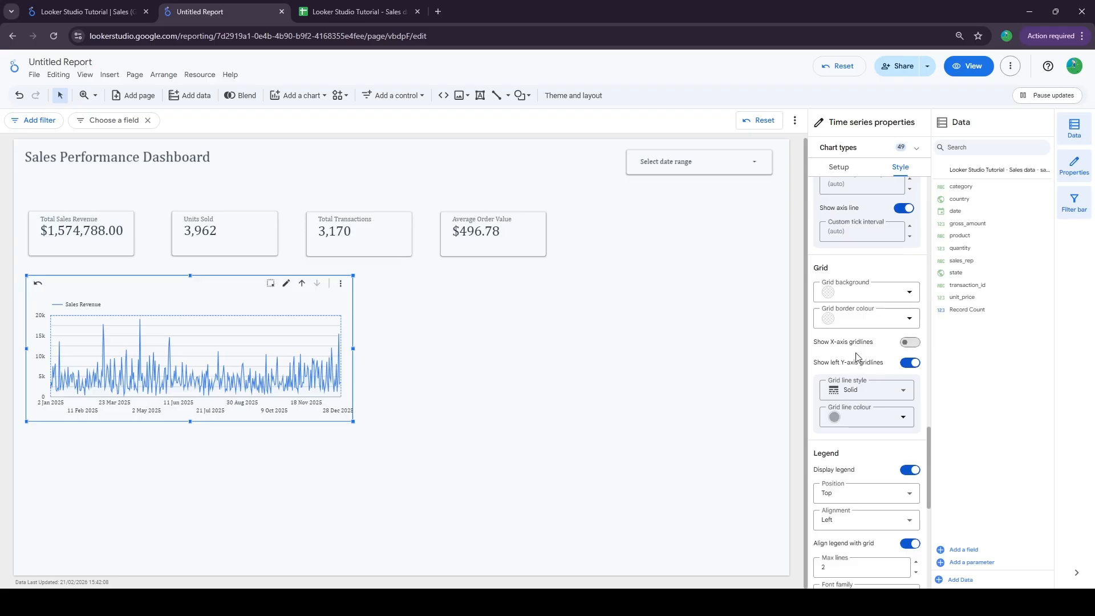
scroll(855, 357, "up", 10)
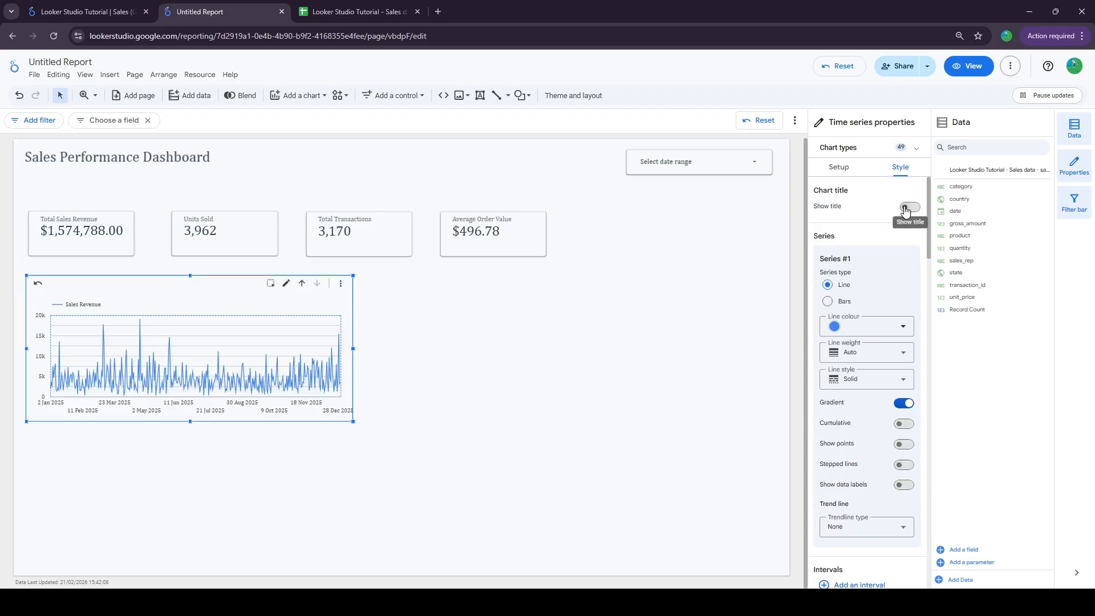
left_click(910, 207)
left_click(845, 234)
key("ctrl+a")
type("Sales Revenue Over Time")
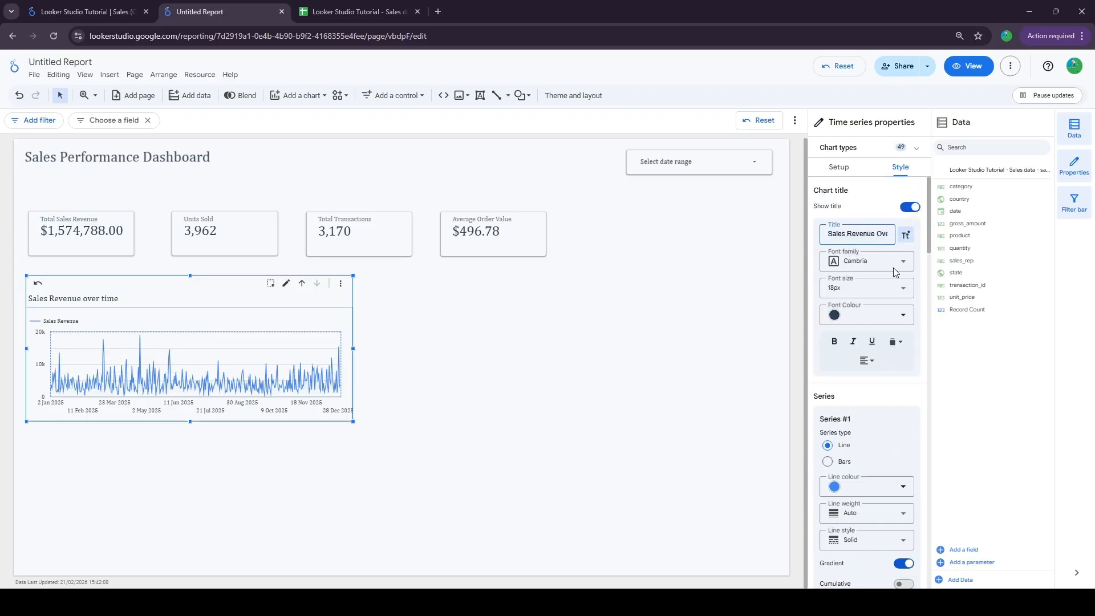
left_click(834, 341)
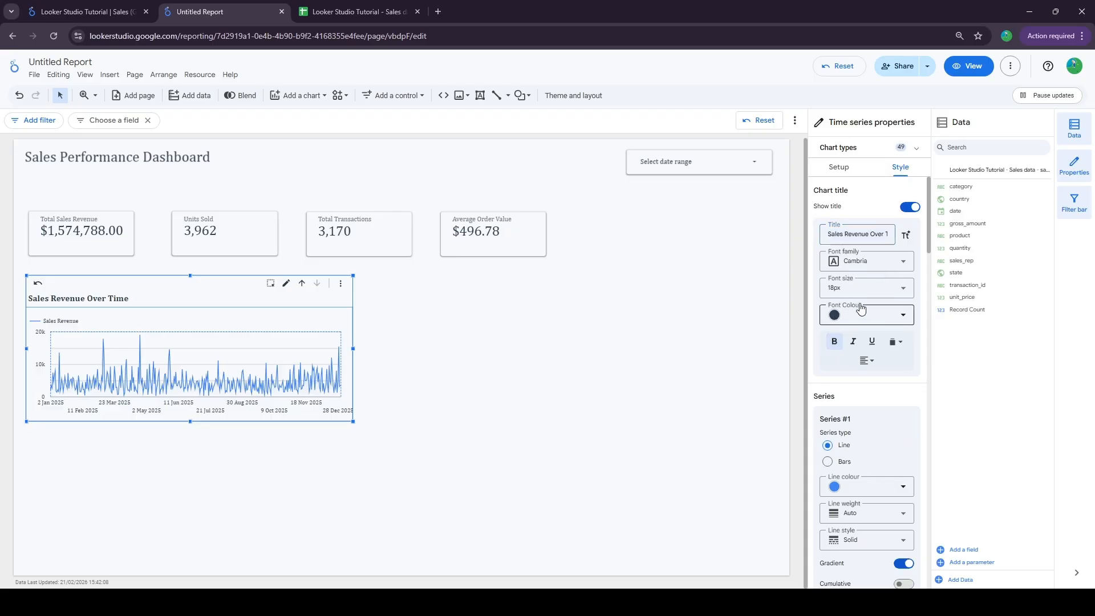
- Hide the left Y-axis gridlines and the legend of the Sales Revenue Over Time chart
scroll(860, 308, "down", 2)
scroll(860, 307, "down", 8)
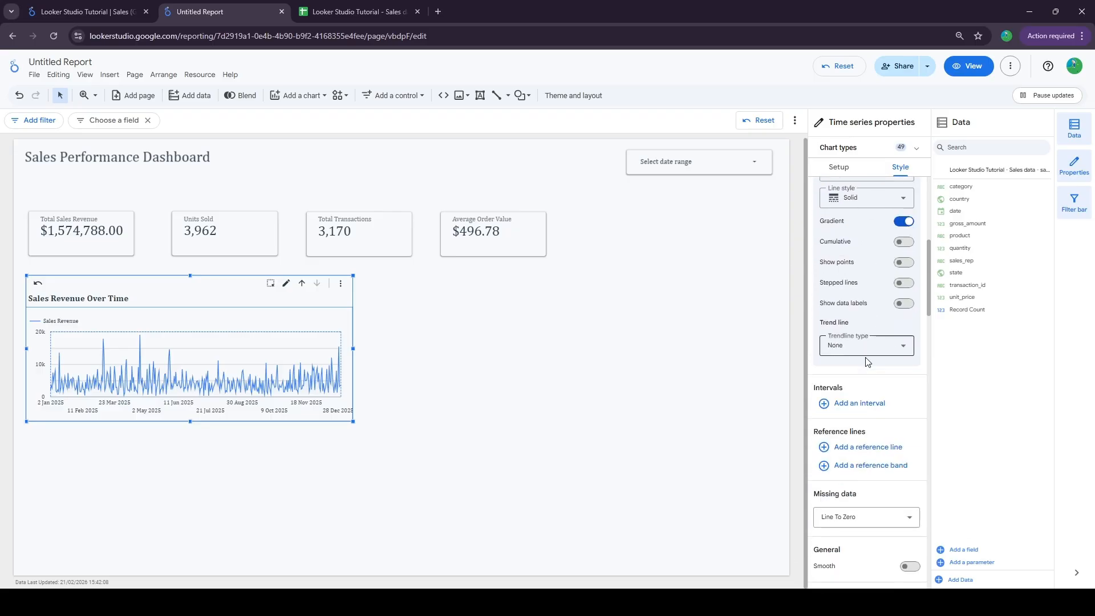
scroll(867, 362, "down", 3)
scroll(871, 354, "down", 15)
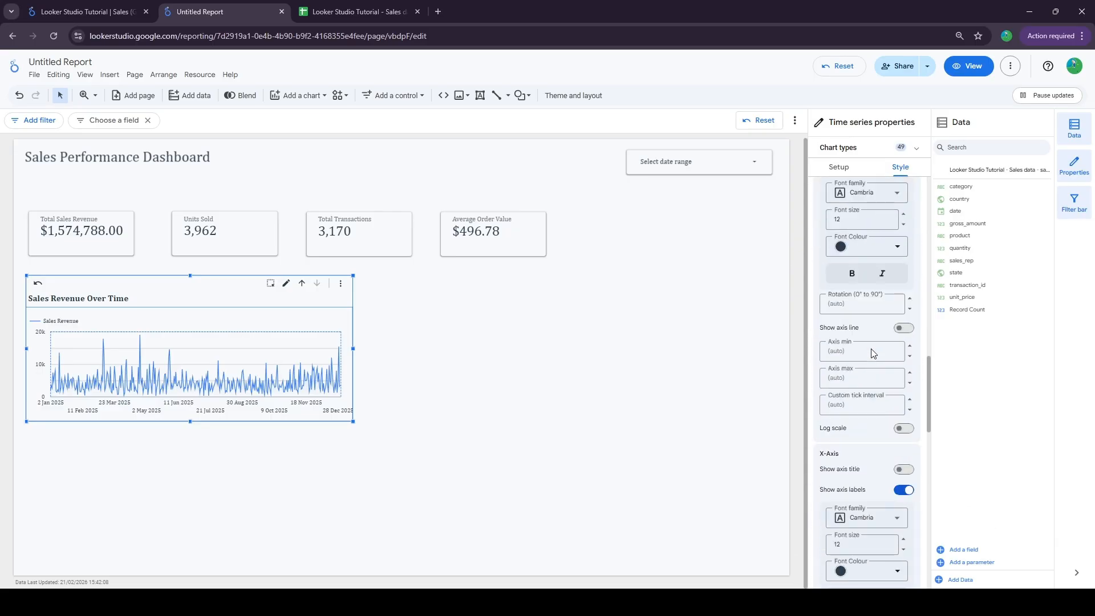
scroll(871, 353, "down", 4)
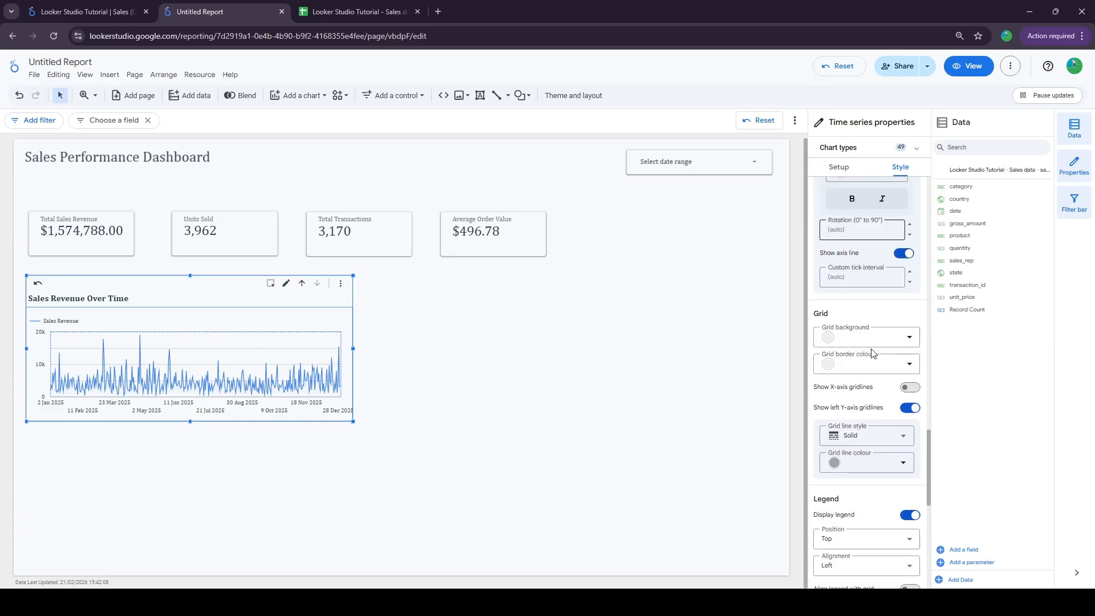
left_click(909, 296)
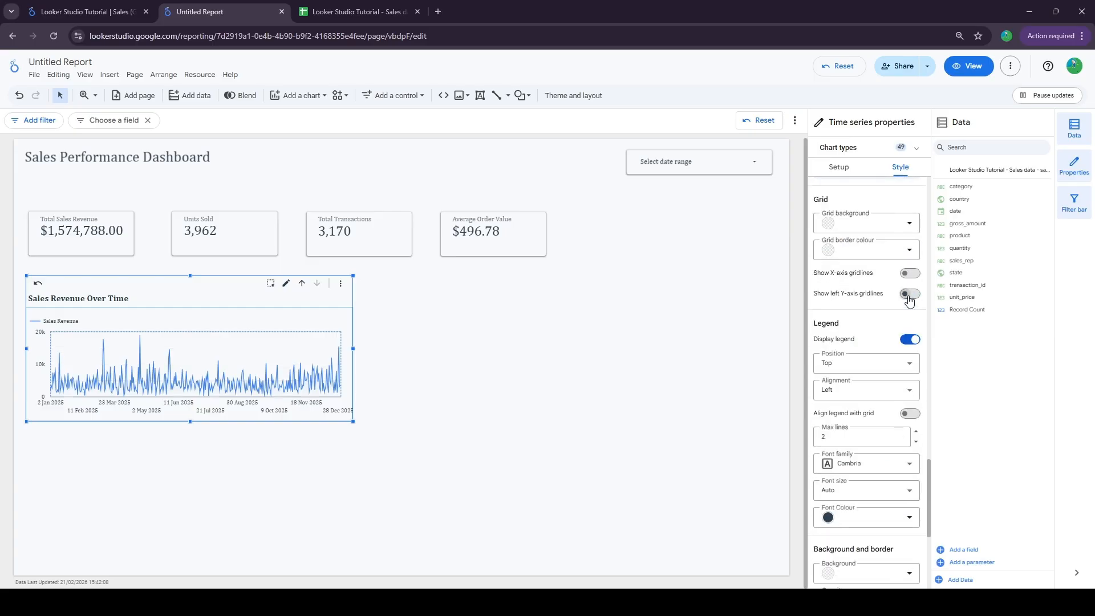
left_click(908, 340)
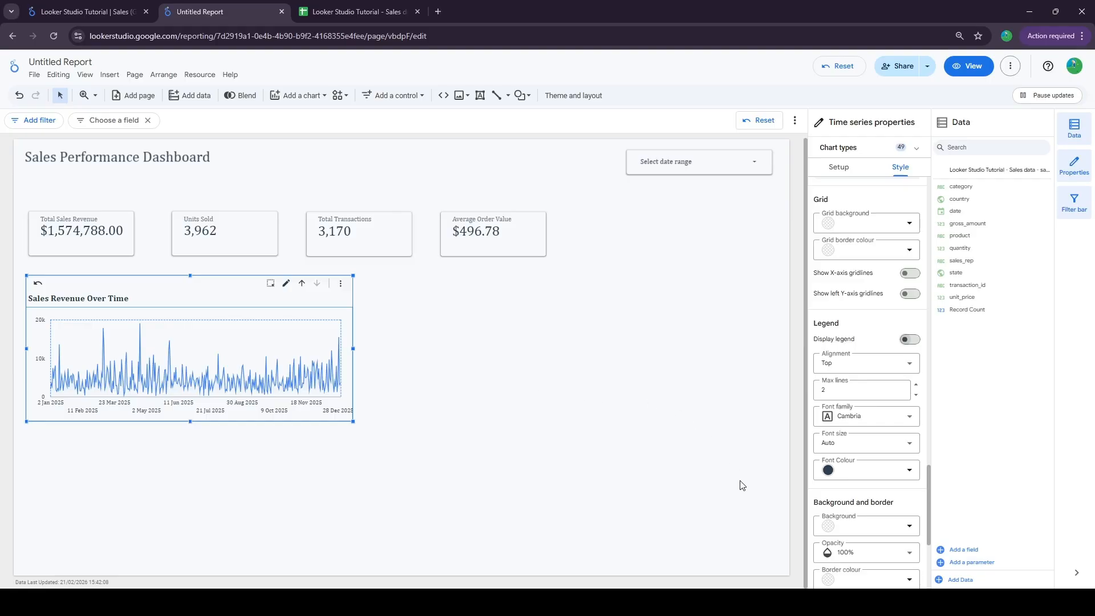
scroll(876, 507, "down", 4)
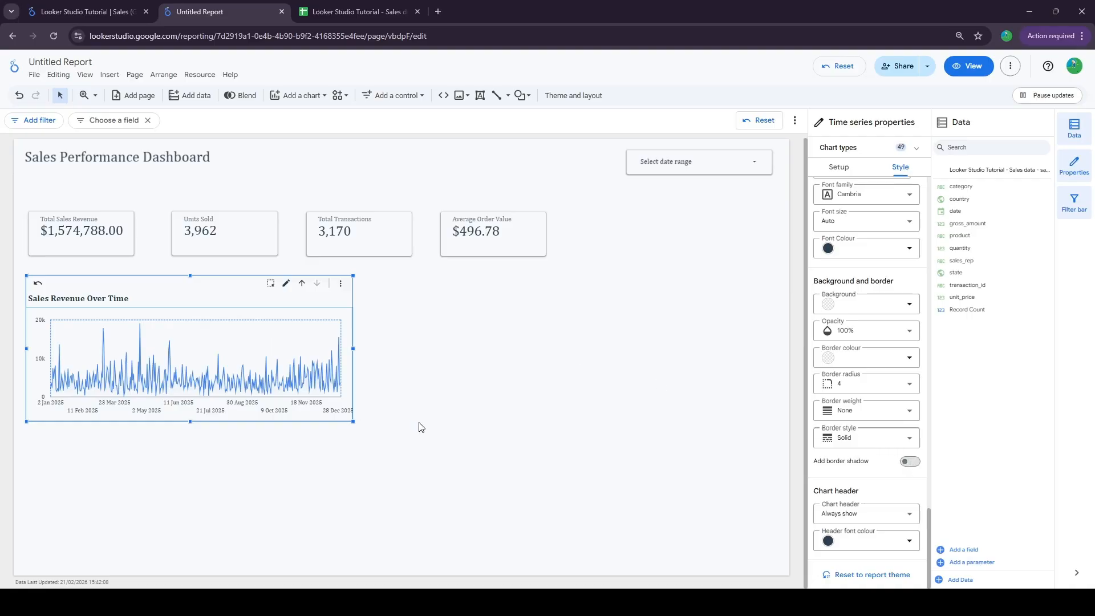
- Insert a rectangle shape over the Sales Revenue Over Time chart and size it slightly larger than the chart
left_click(513, 407)
left_click(521, 95)
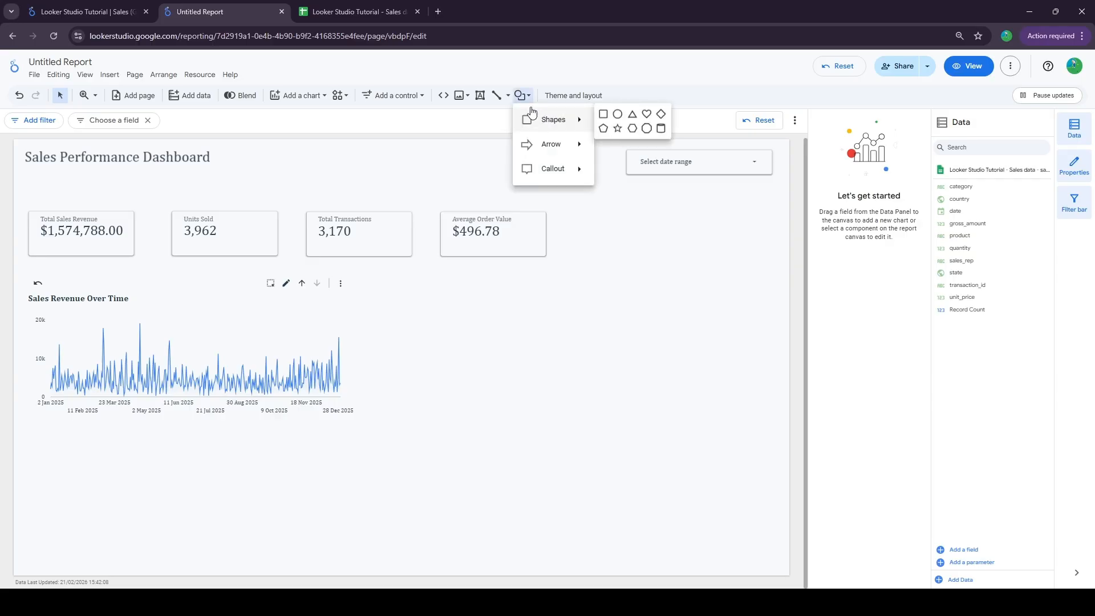
left_click(522, 95)
left_click(522, 95)
left_click(603, 114)
left_click(393, 313)
left_click_drag(422, 350, 359, 334)
left_click_drag(188, 375, 188, 436)
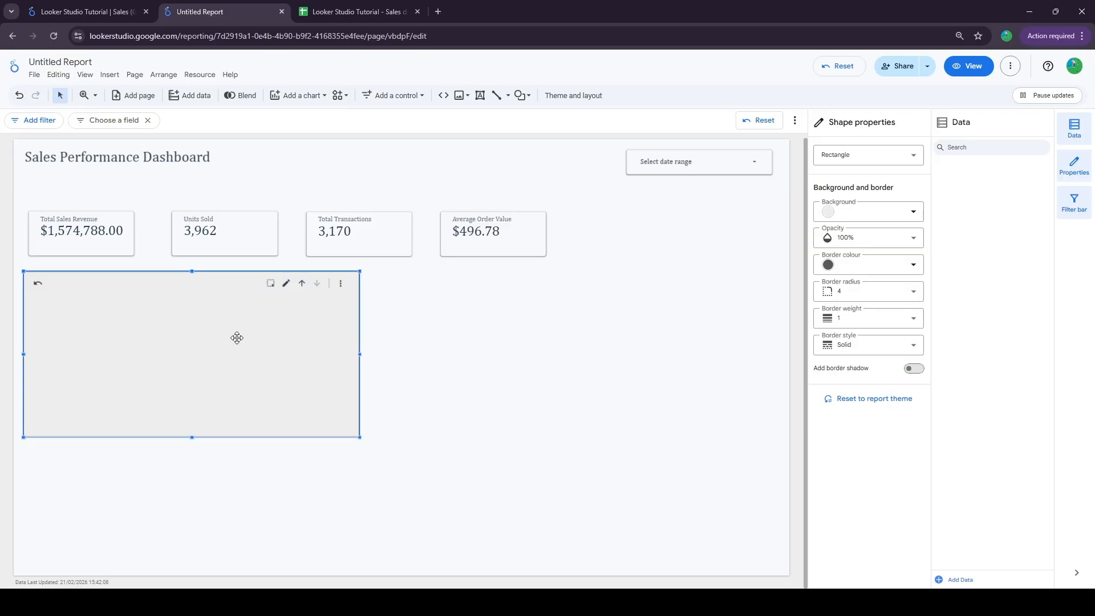
- Send the rectangle to the back behind the chart and align its left edge with the Total Sales Revenue scorecard
right_click(210, 345)
mouse_move(246, 239)
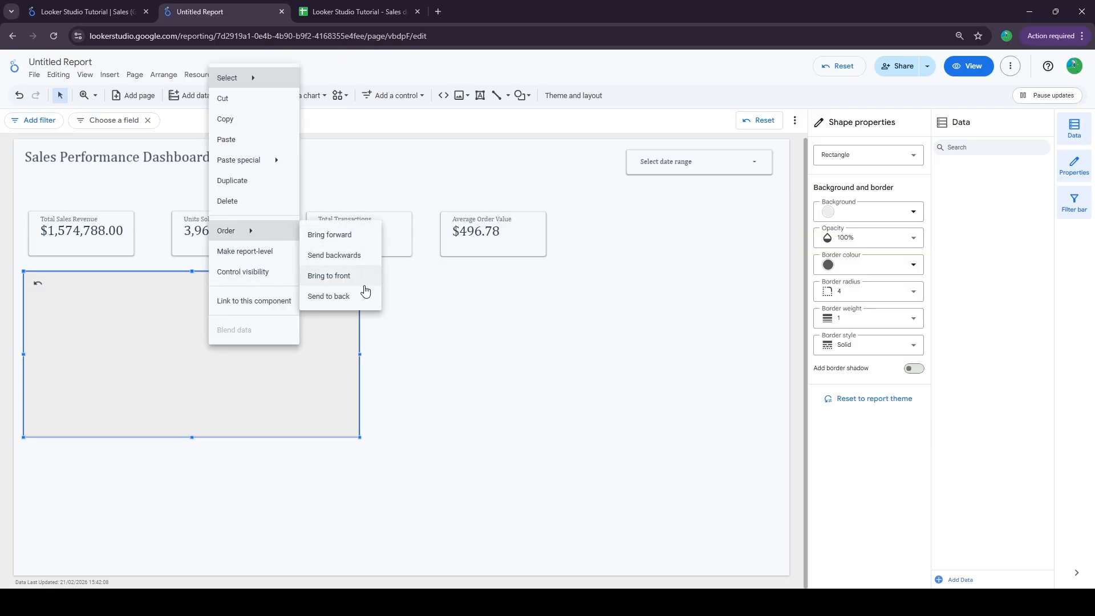
left_click(360, 295)
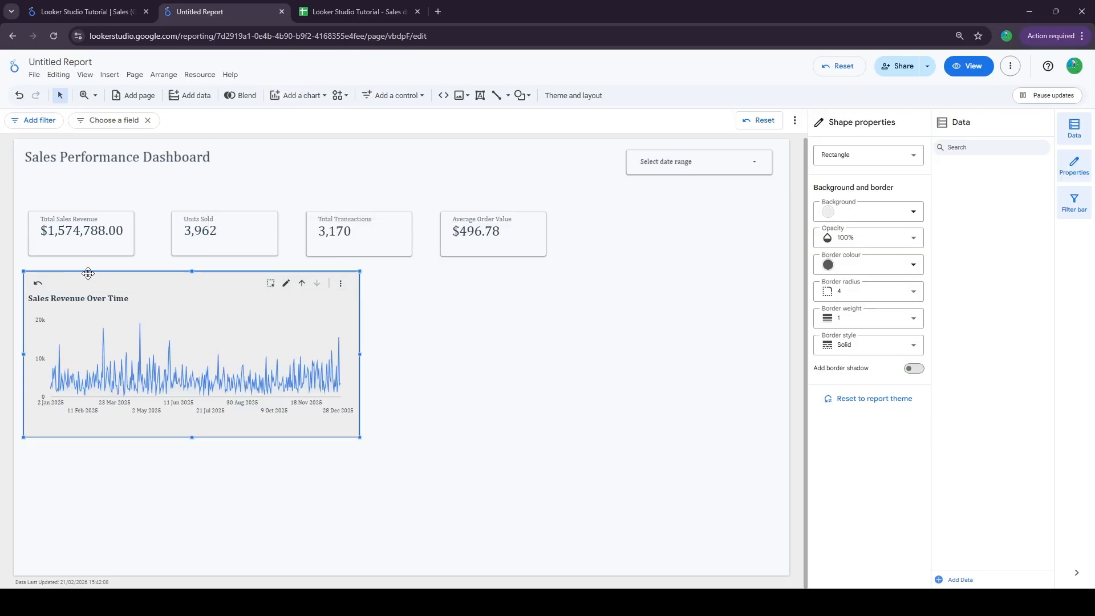
left_click_drag(89, 273, 94, 272)
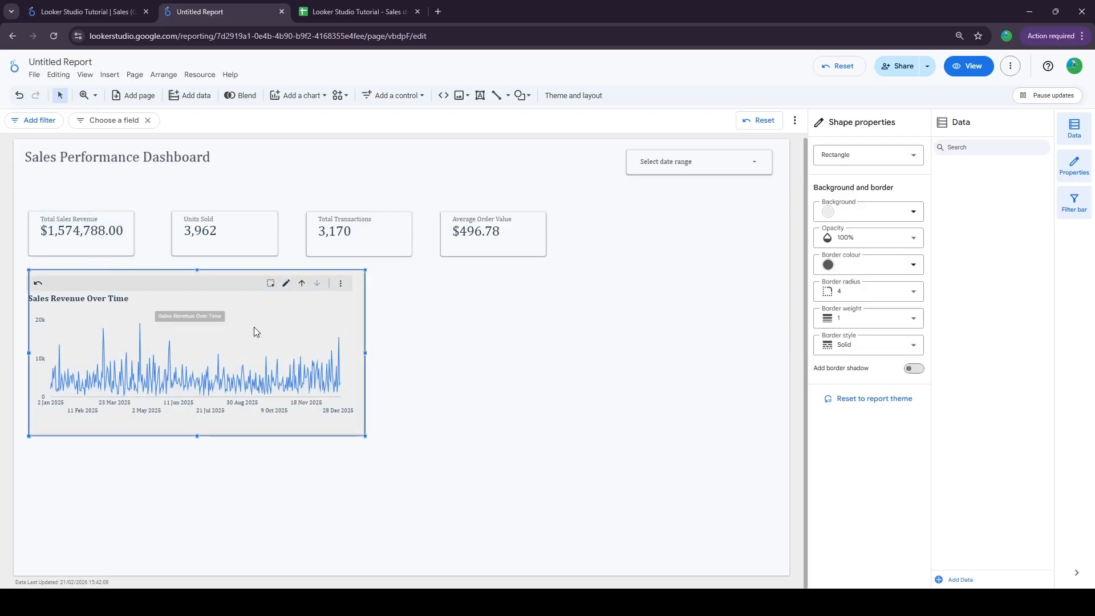
- Make the rectangle's background and border colour transparent
left_click(858, 213)
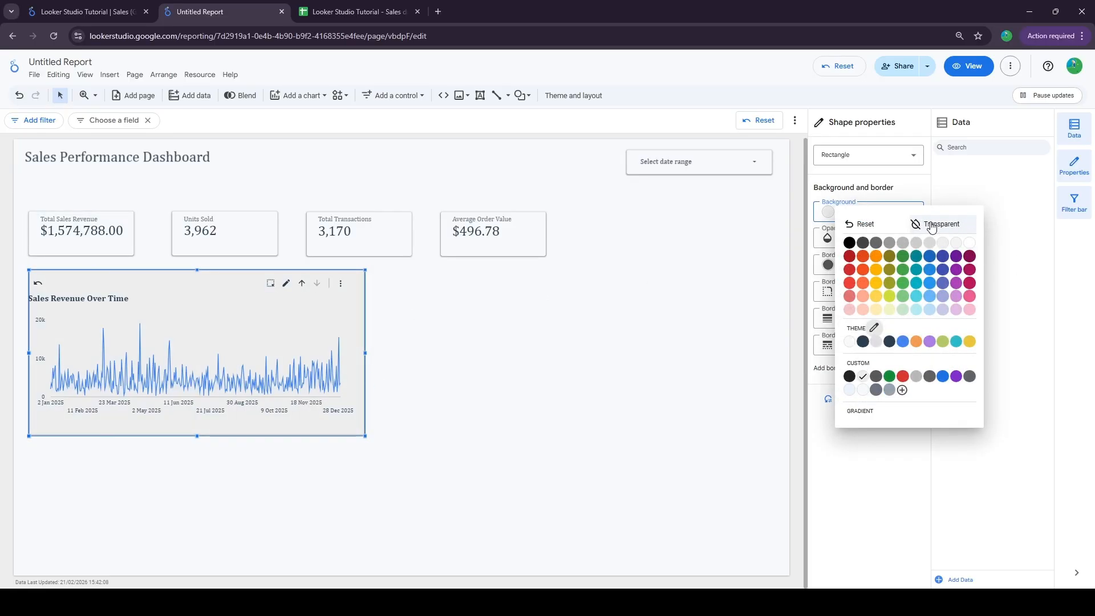
left_click(931, 226)
left_click(850, 264)
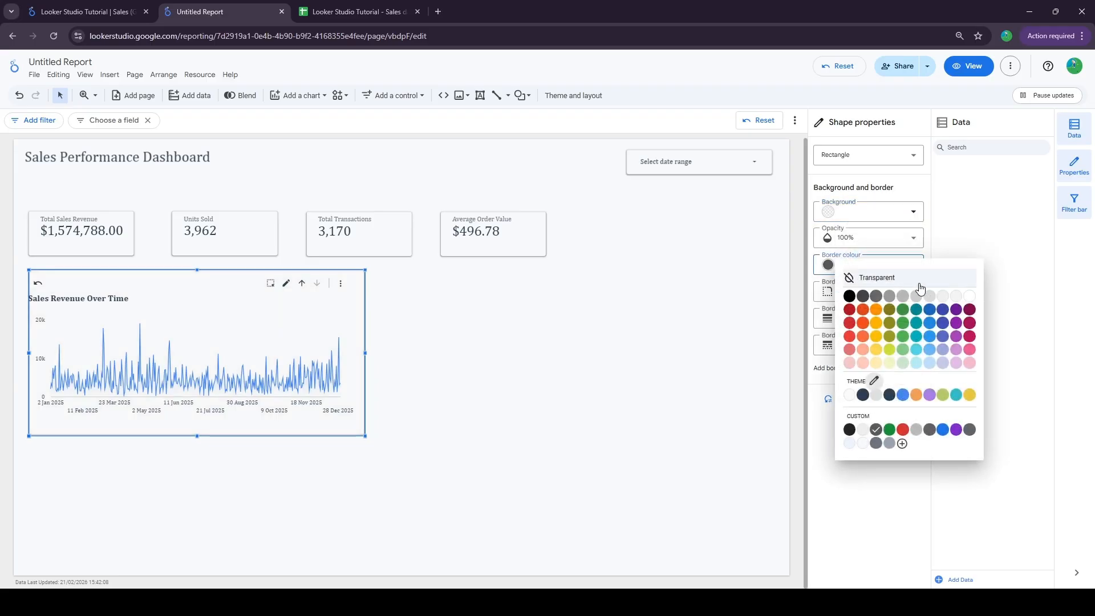
left_click(920, 280)
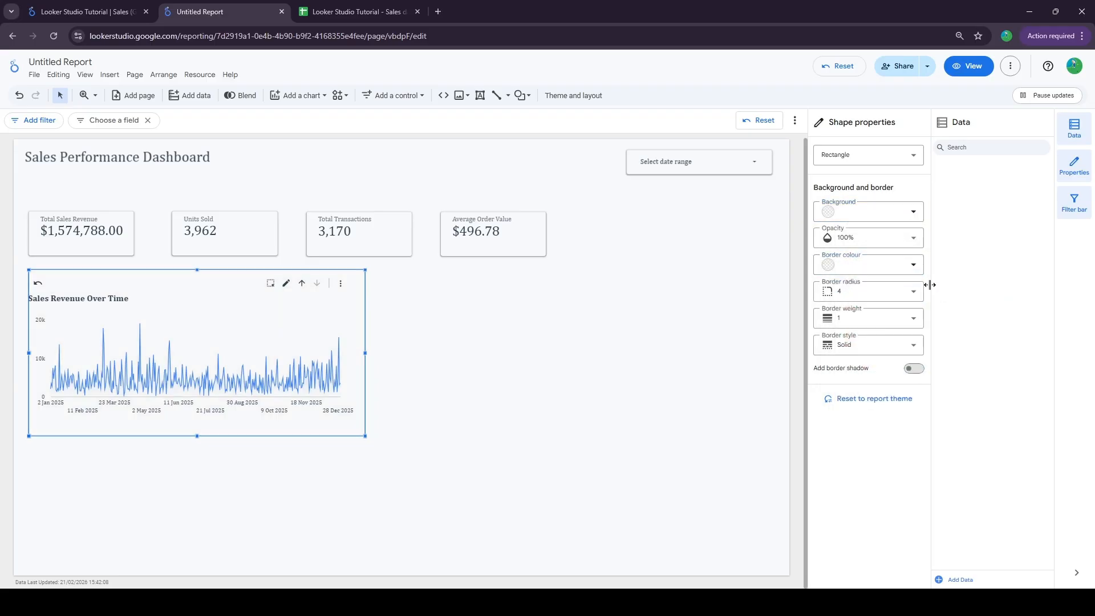
- Set the border radius of the rectangle behind the Sales Revenue Over Time chart to 10 and add a border shadow
left_click(860, 291)
scroll(884, 379, "down", 1)
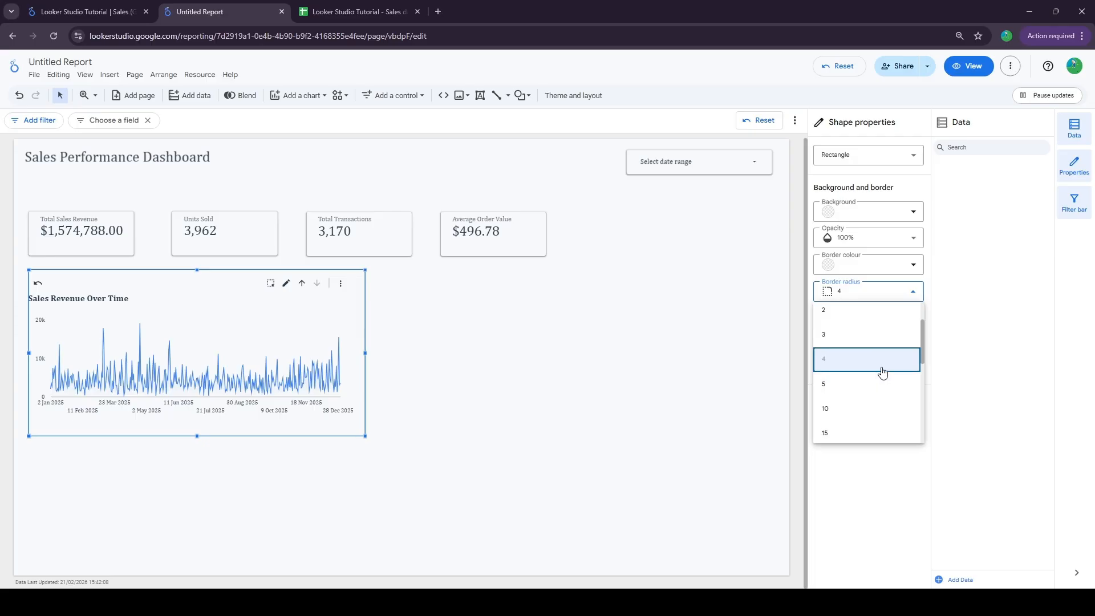
left_click(830, 410)
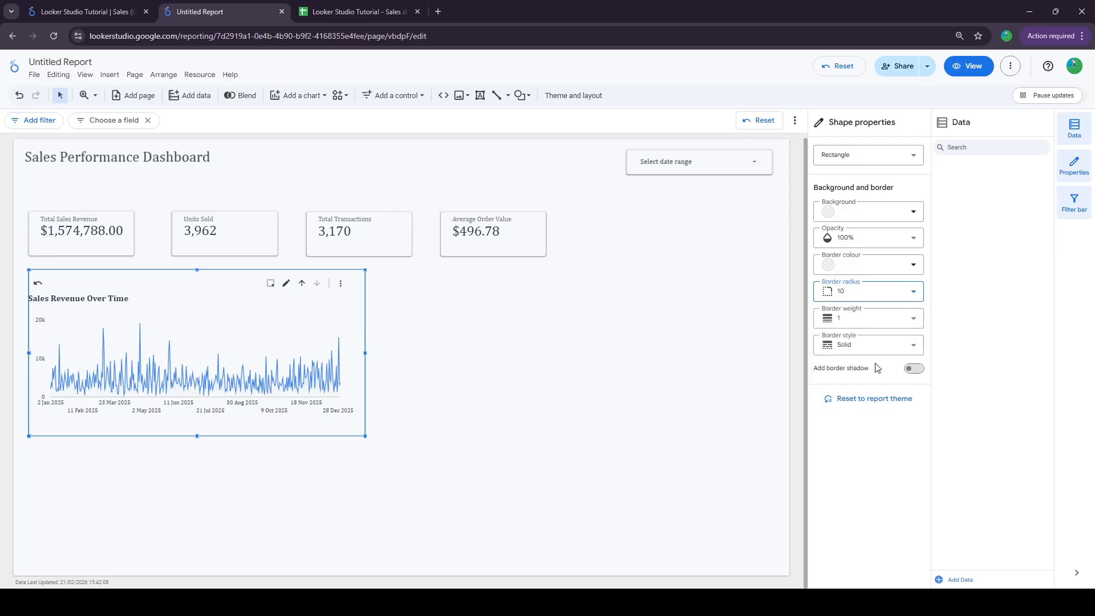
left_click(914, 369)
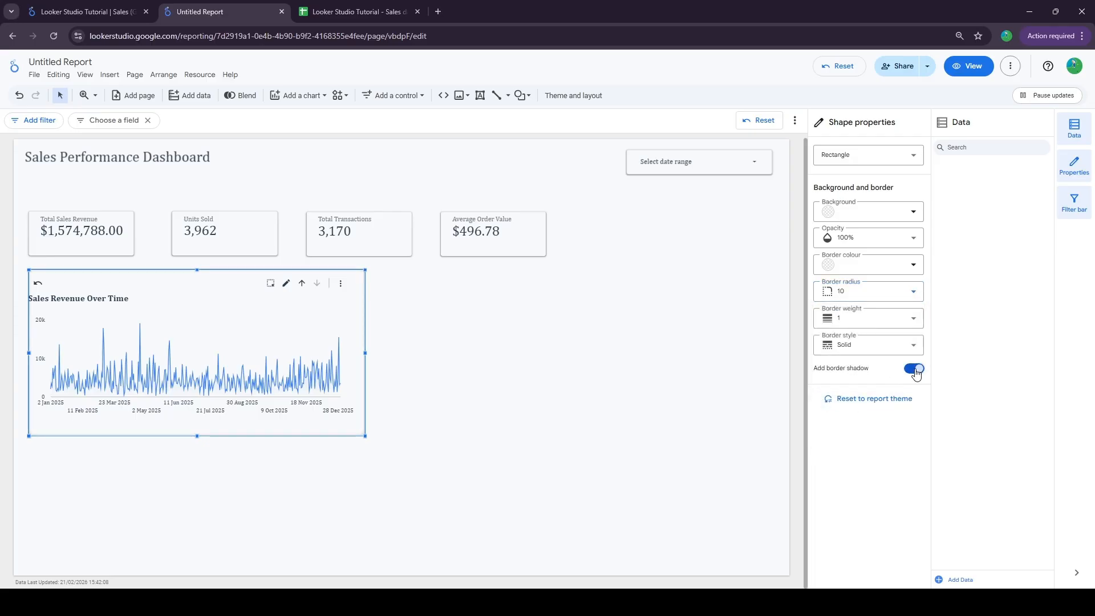
left_click(440, 349)
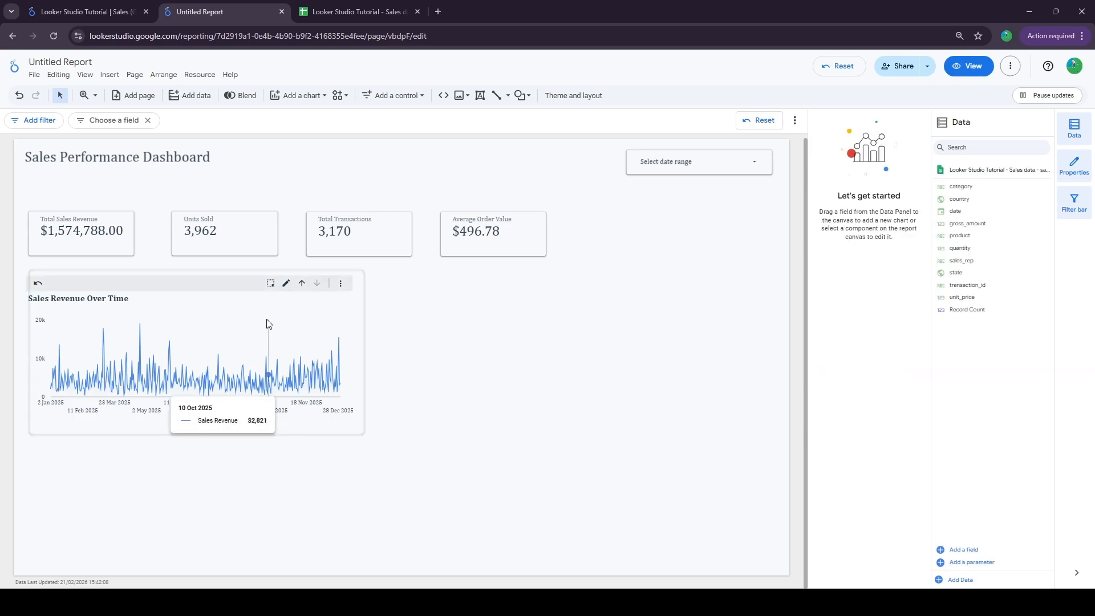
- Widen the rectangle frame, shift the Sales Revenue Over Time chart slightly inward and stretch it to fill the frame's width
left_click(235, 271)
left_click_drag(368, 354, 396, 354)
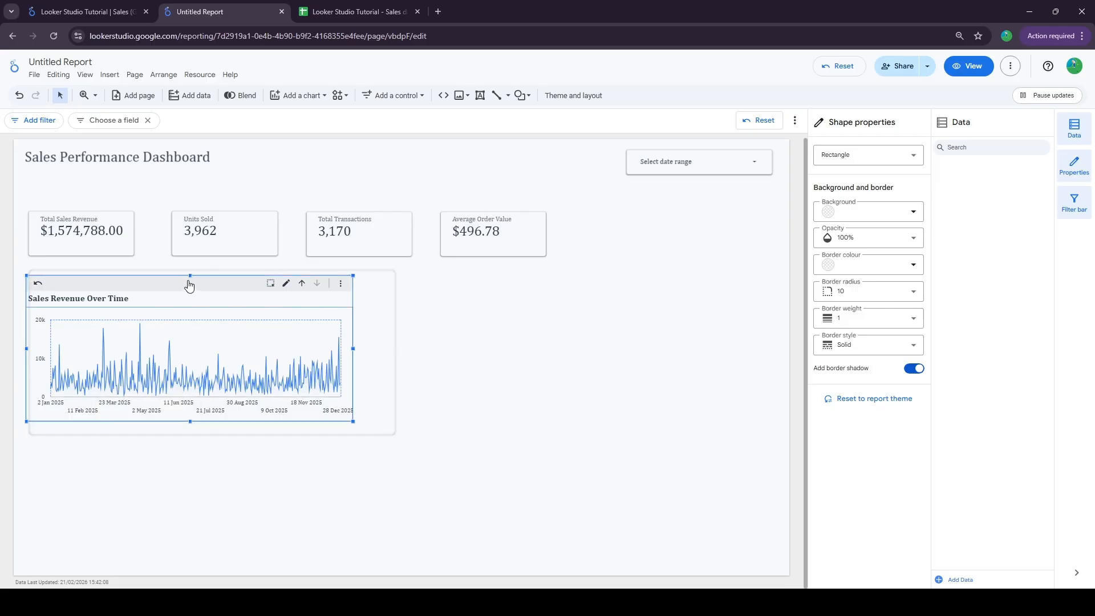
left_click_drag(188, 283, 195, 282)
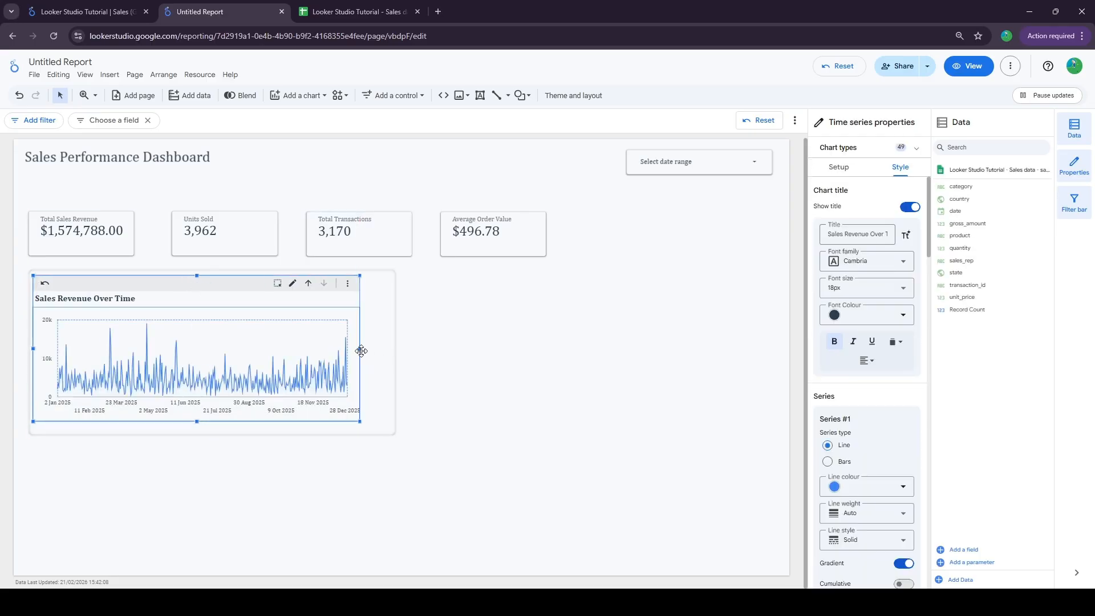
left_click_drag(359, 348, 391, 349)
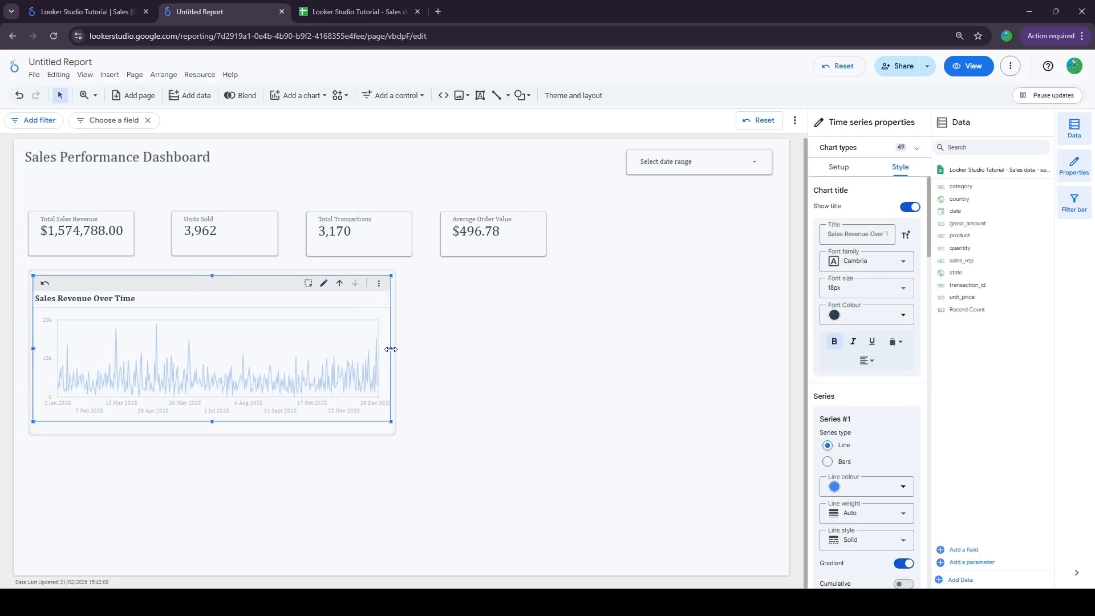
- Shorten the Sales Revenue Over Time chart and its rectangle frame from below, and raise the plot area's upper edge slightly
left_click_drag(212, 421, 212, 411)
left_click(218, 420)
left_click(223, 391)
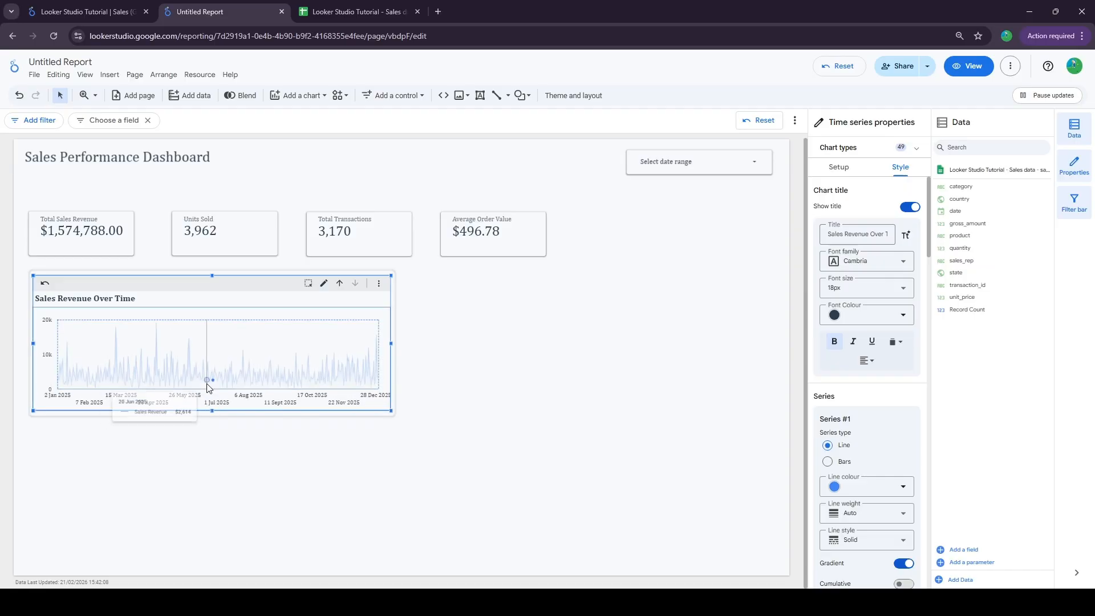
left_click_drag(214, 321, 216, 318)
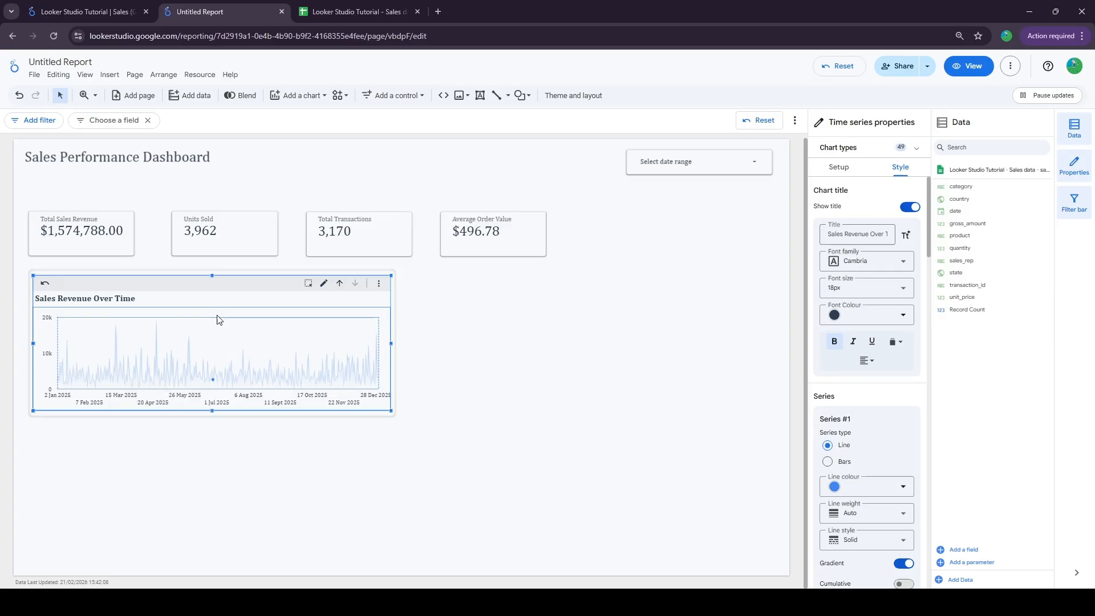
left_click(522, 335)
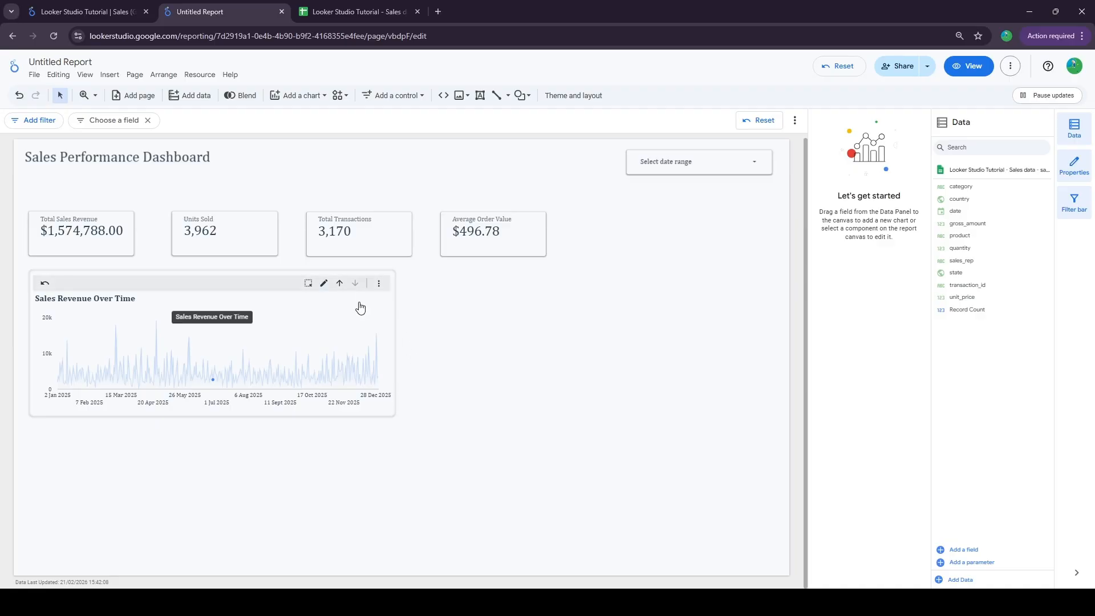
- Insert a horizontal bar chart below the Sales Revenue Over Time chart
left_click(304, 102)
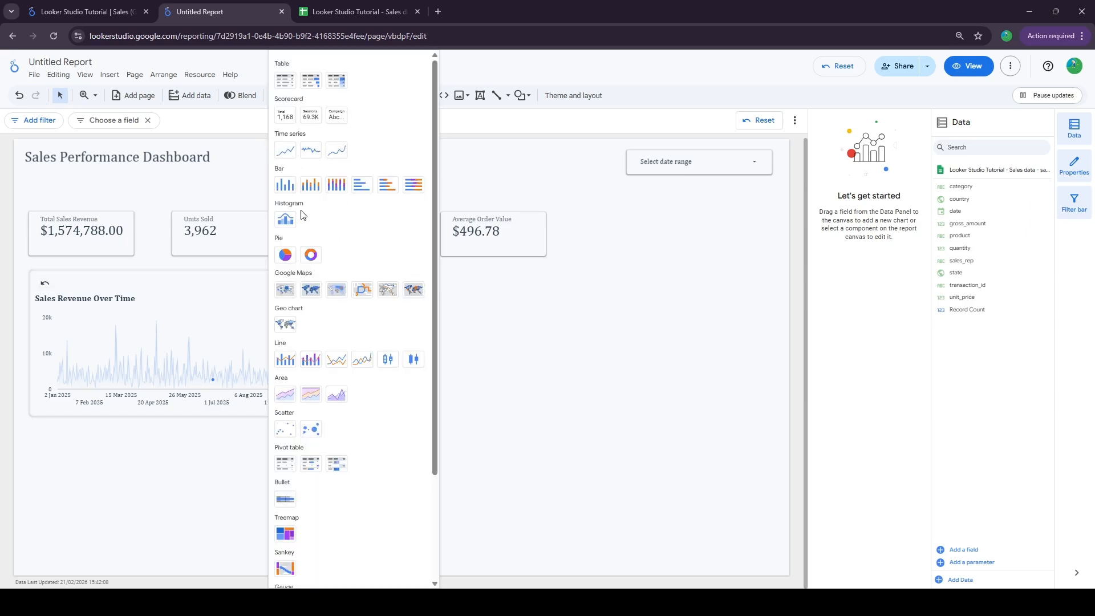
left_click(362, 184)
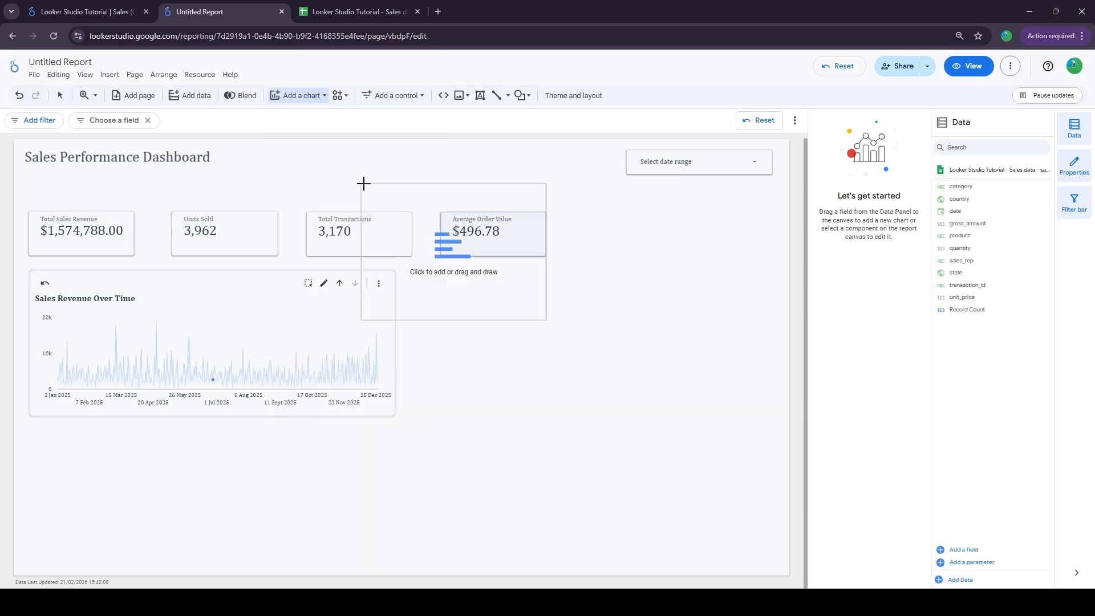
left_click(37, 427)
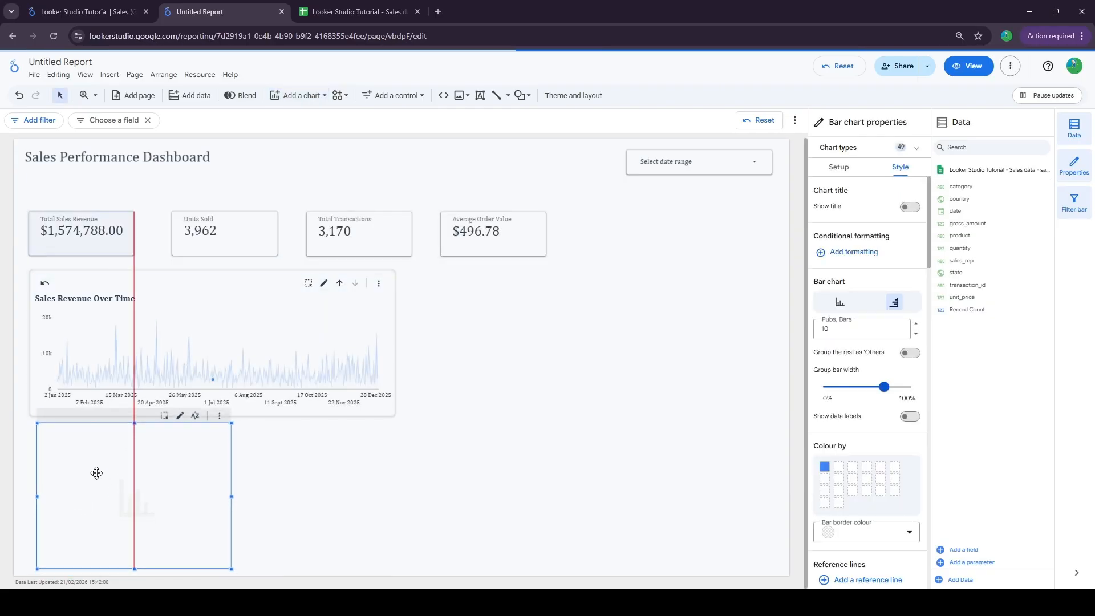
- Move the Sales Revenue Over Time chart together with its frame slightly up towards the scorecards
left_click_drag(18, 280, 241, 335)
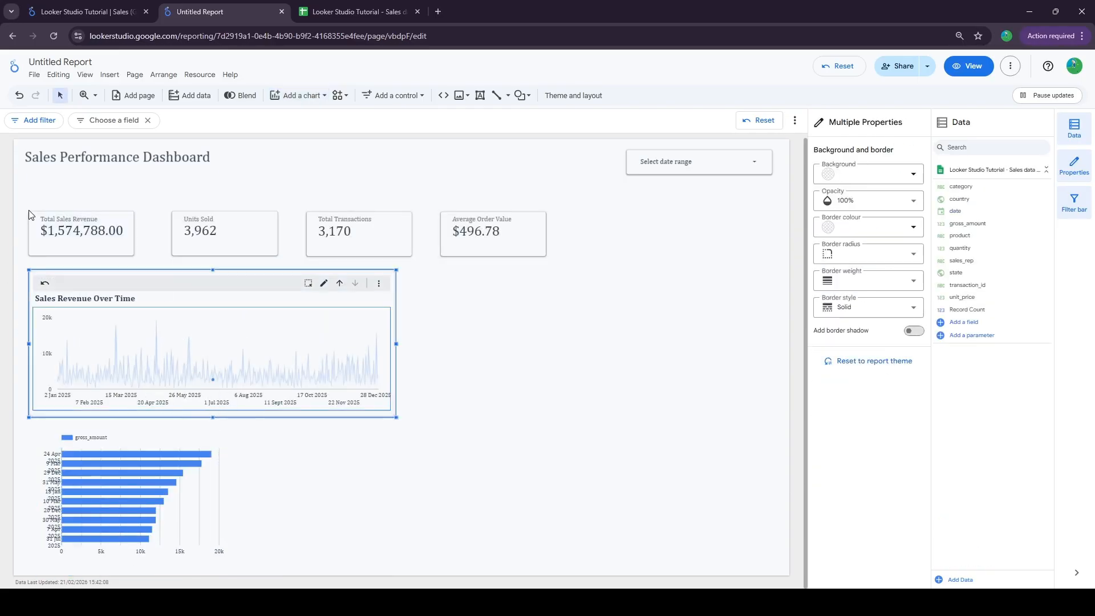
left_click(18, 236)
scroll(18, 245, "up", 1)
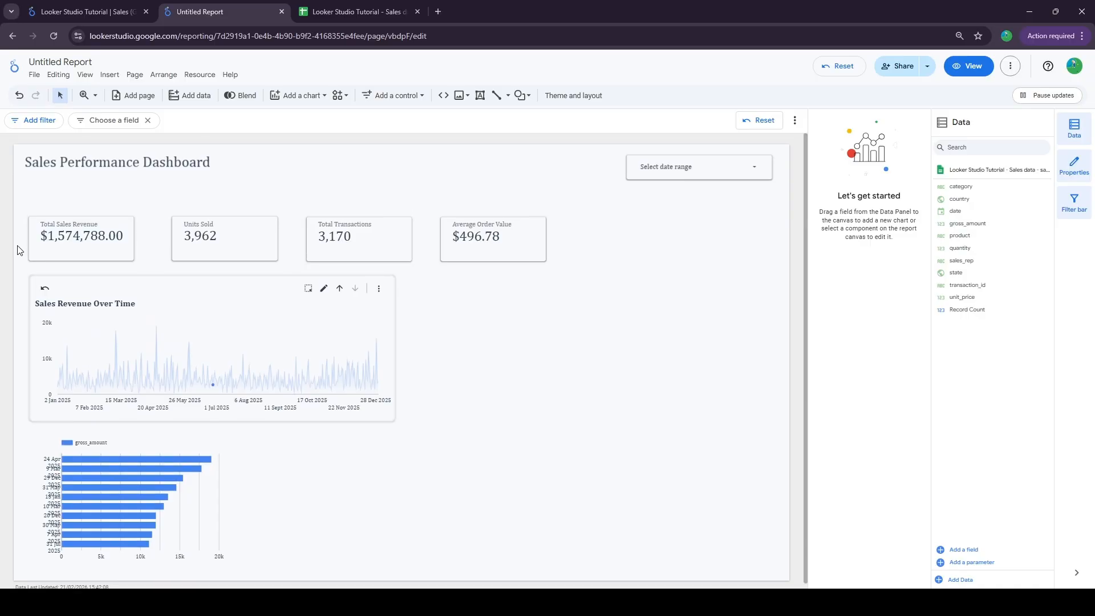
left_click(147, 327)
left_click(7, 396)
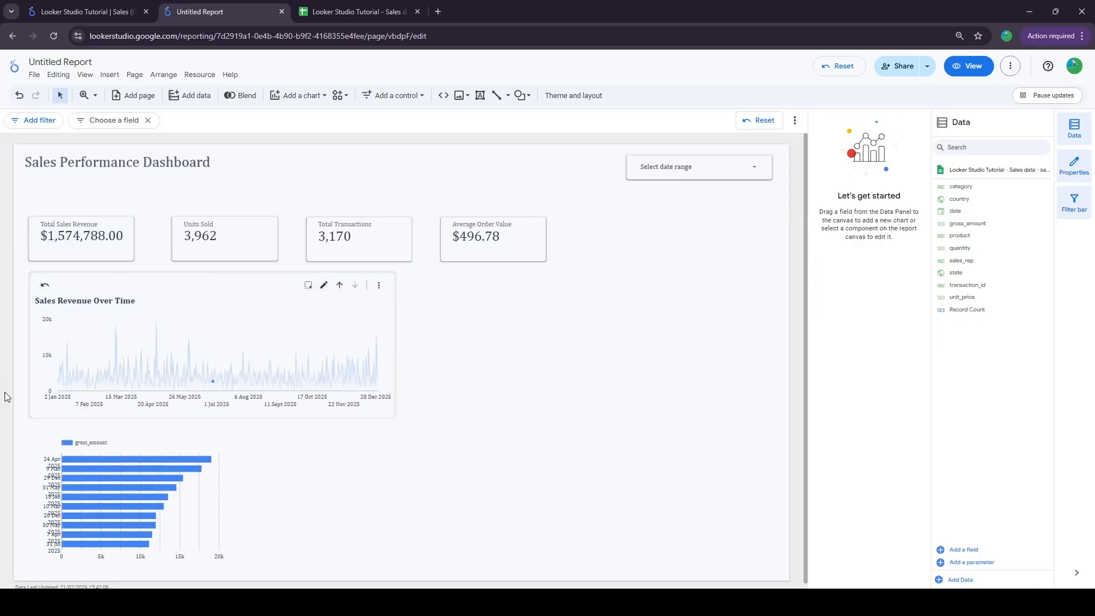
- Shorten the time series chart and its frame slightly, and shift the bar chart a little up and to the right beneath them
left_click_drag(39, 448, 47, 445)
left_click(254, 452)
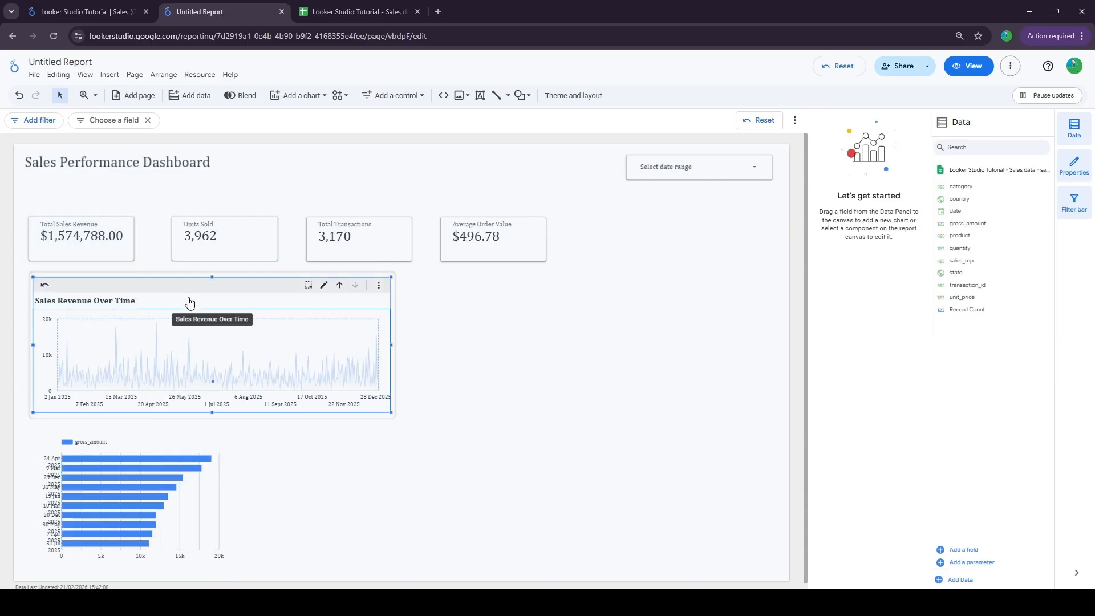
left_click(188, 298)
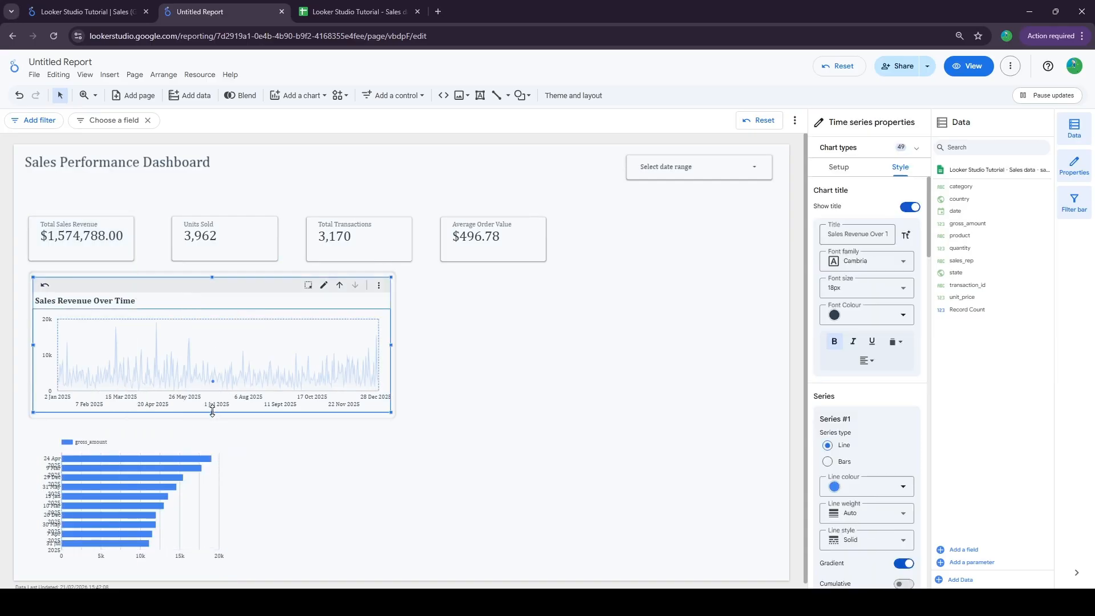
left_click_drag(212, 411, 213, 408)
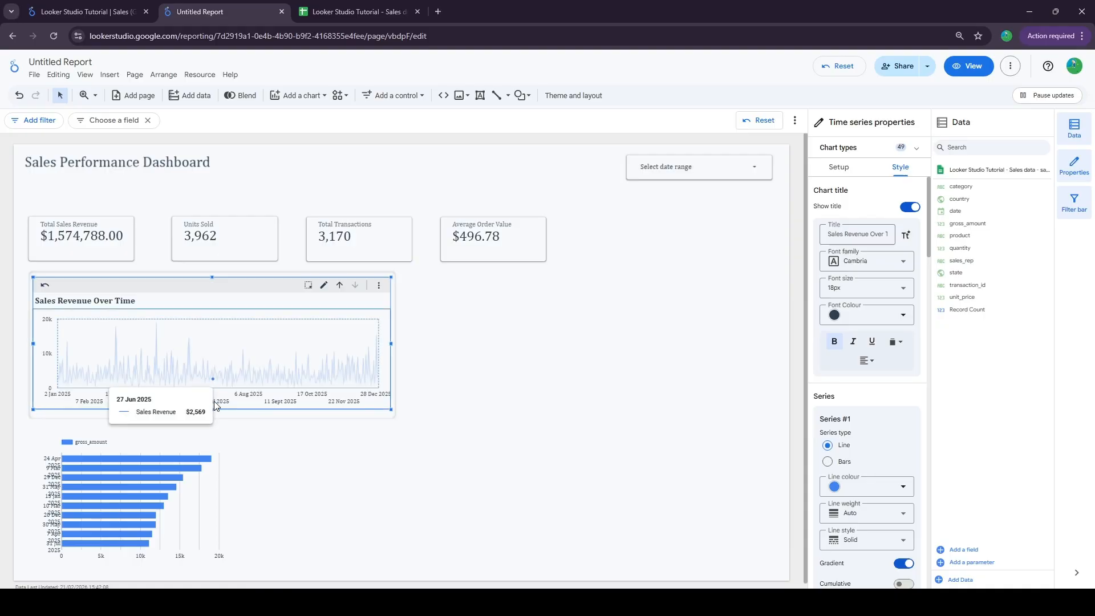
left_click(214, 419)
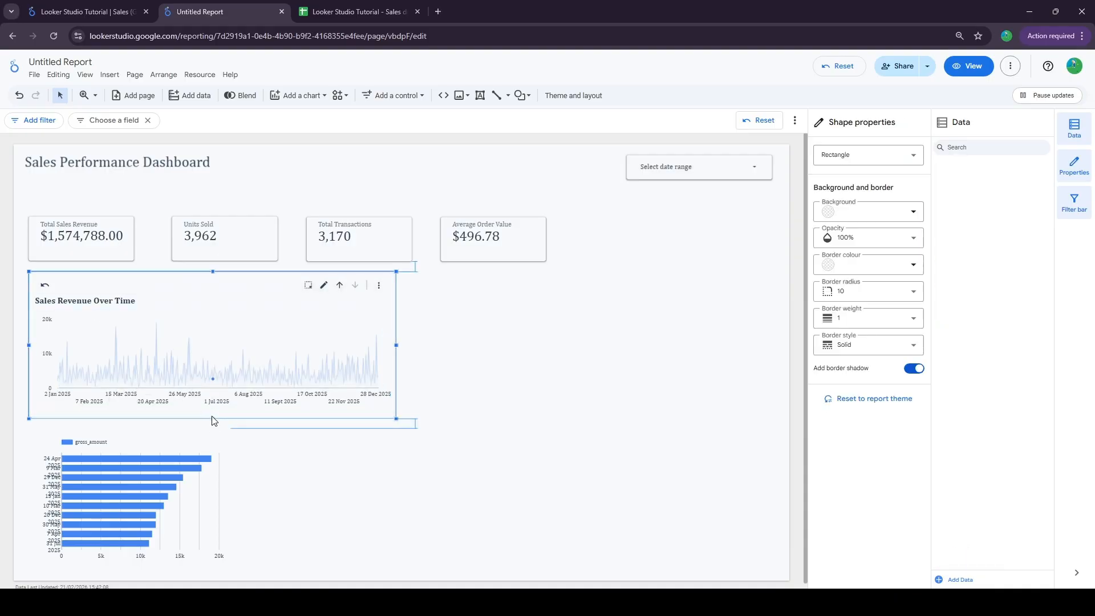
left_click_drag(152, 445, 160, 445)
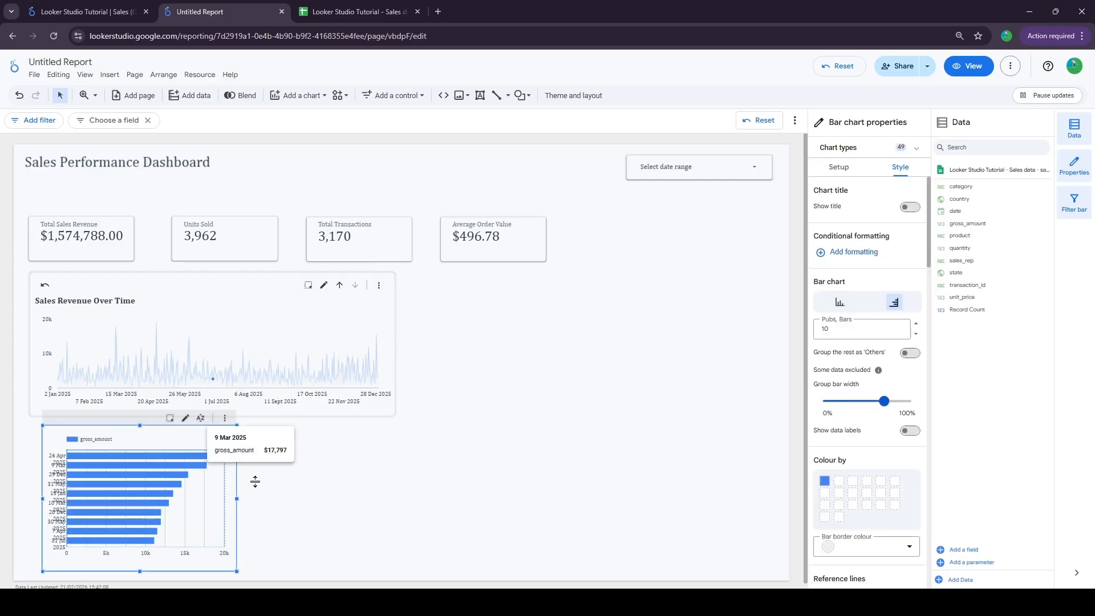
- Set the bar chart's Y-axis dimension to category and give it the display name Category
left_click(849, 171)
left_click(872, 268)
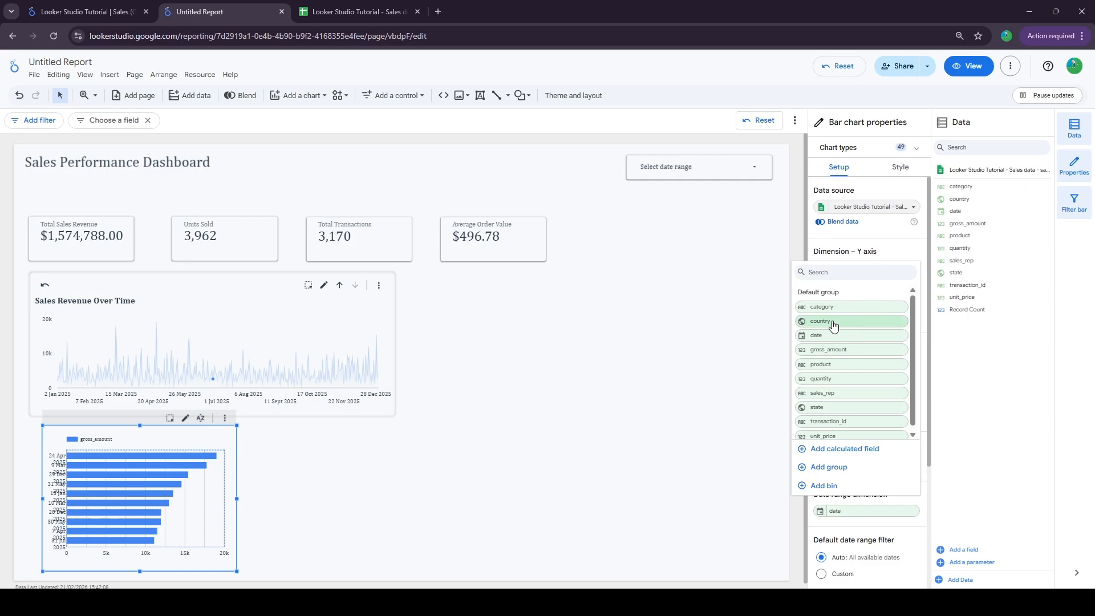
left_click(821, 307)
left_click(818, 266)
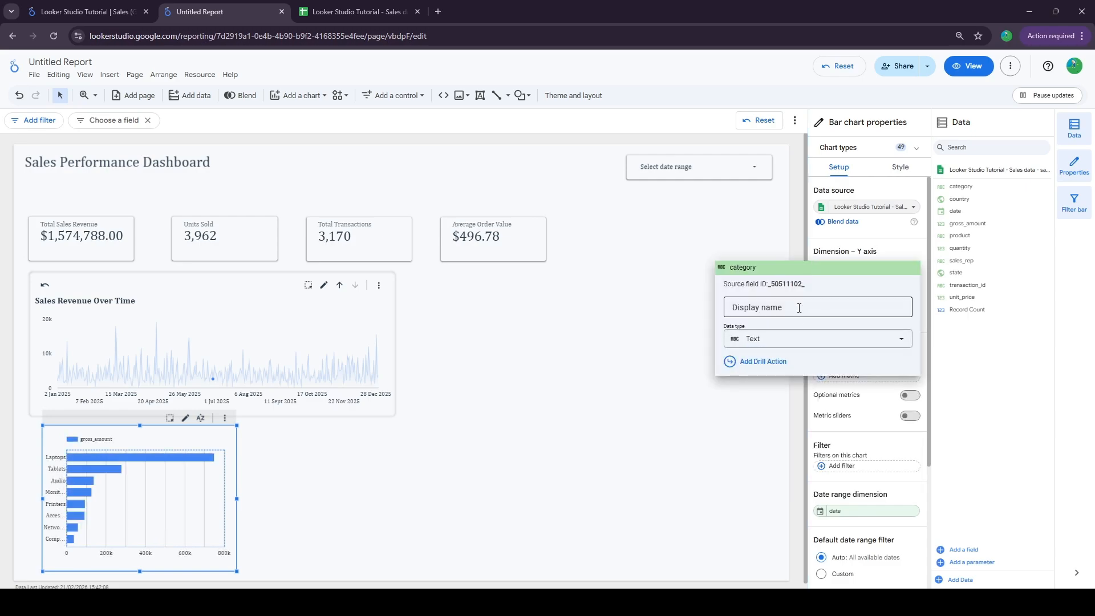
double_click(798, 306)
key("BackSpace")
type("Category")
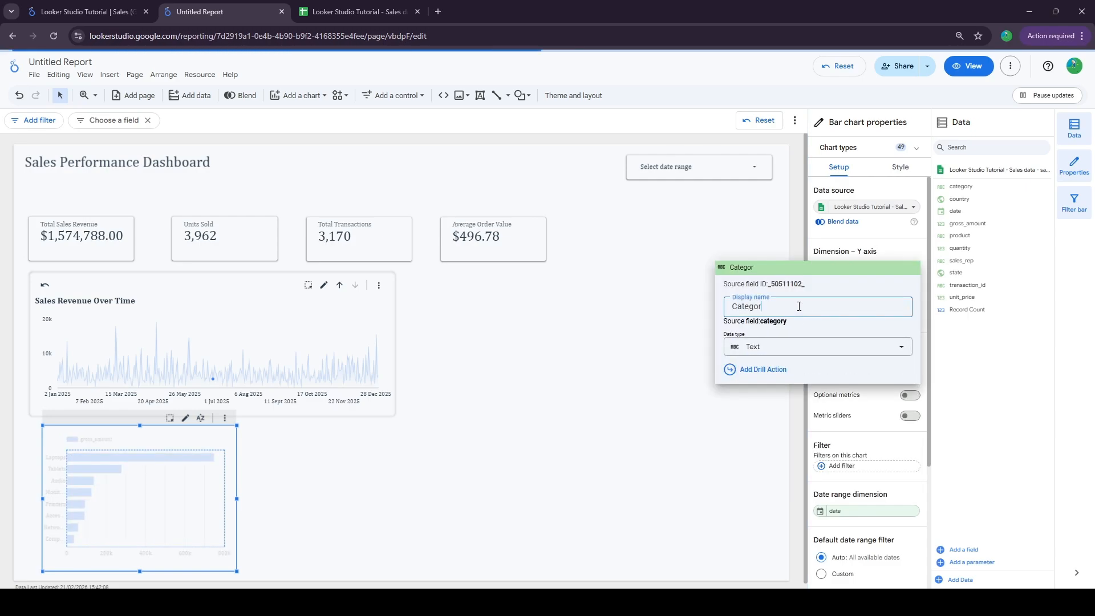
left_click(740, 443)
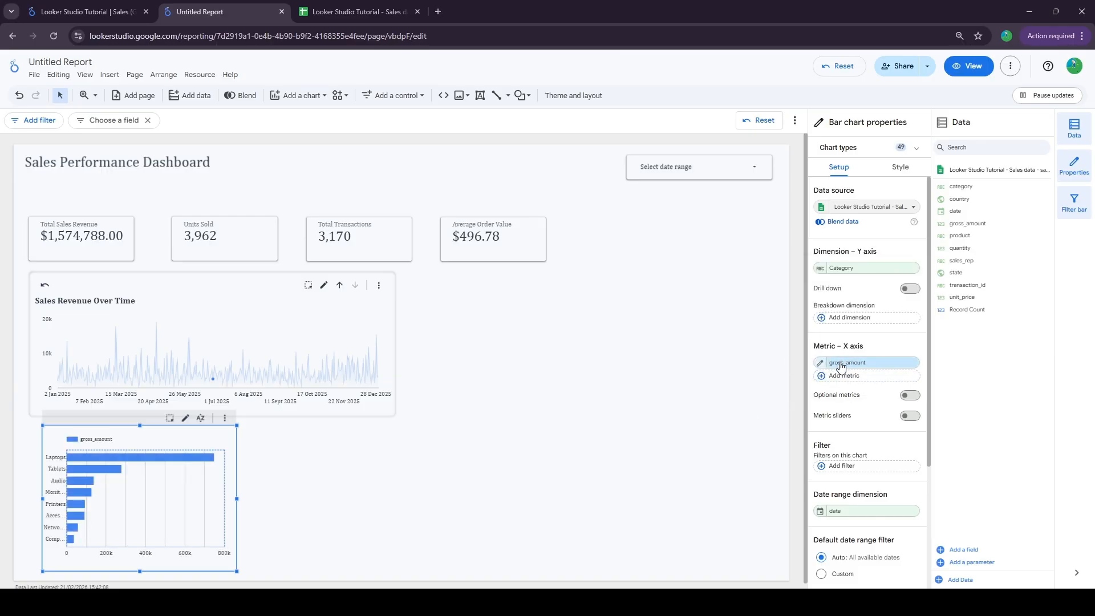
- Rename the bar chart's gross_amount X-axis metric to Sales Revenue
left_click(821, 364)
left_click(783, 402)
type("Sa")
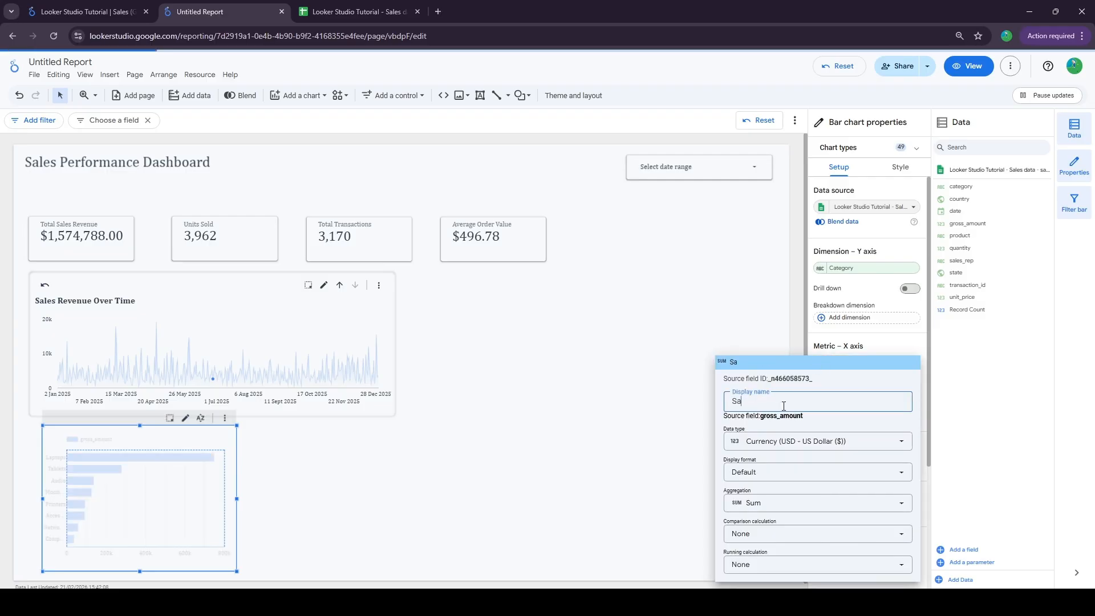
type("les Revenue")
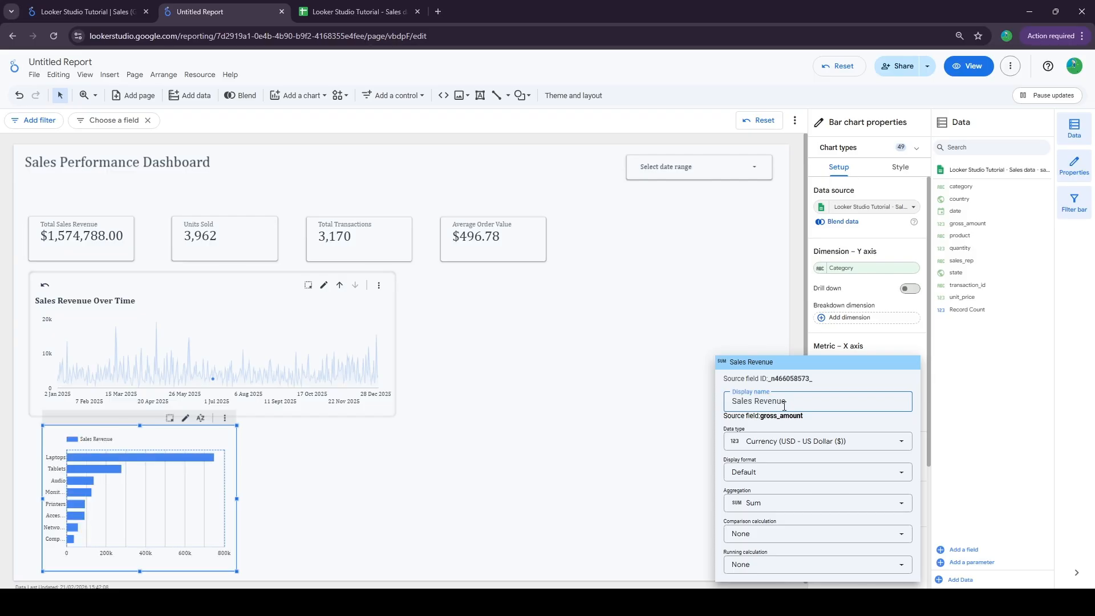
left_click(681, 407)
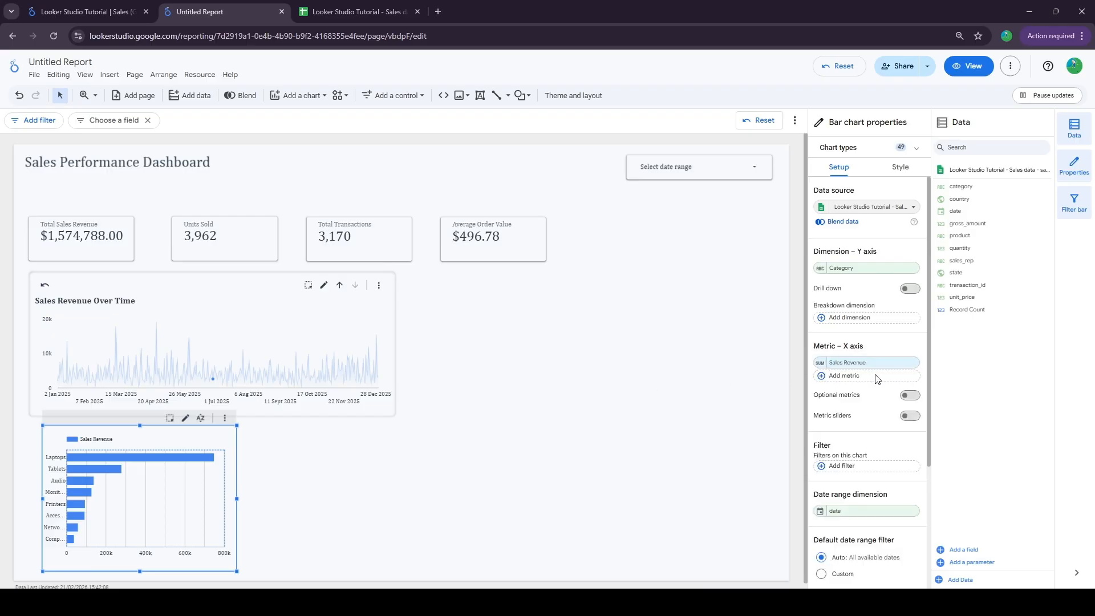
- Turn off cross-filtering in the bar chart's interactions
scroll(866, 399, "down", 3)
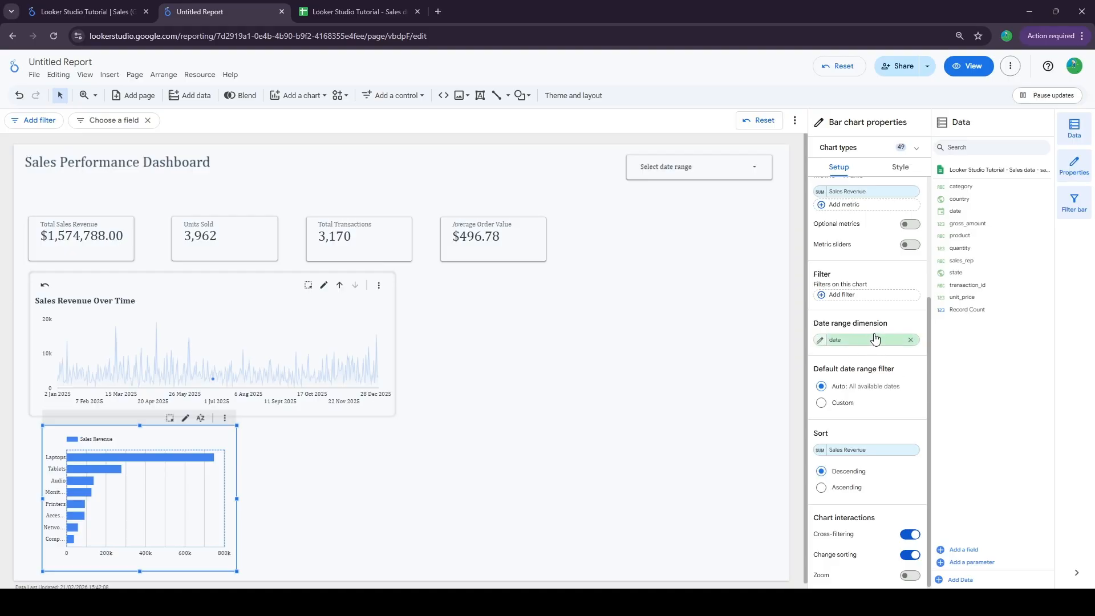
scroll(870, 353, "down", 1)
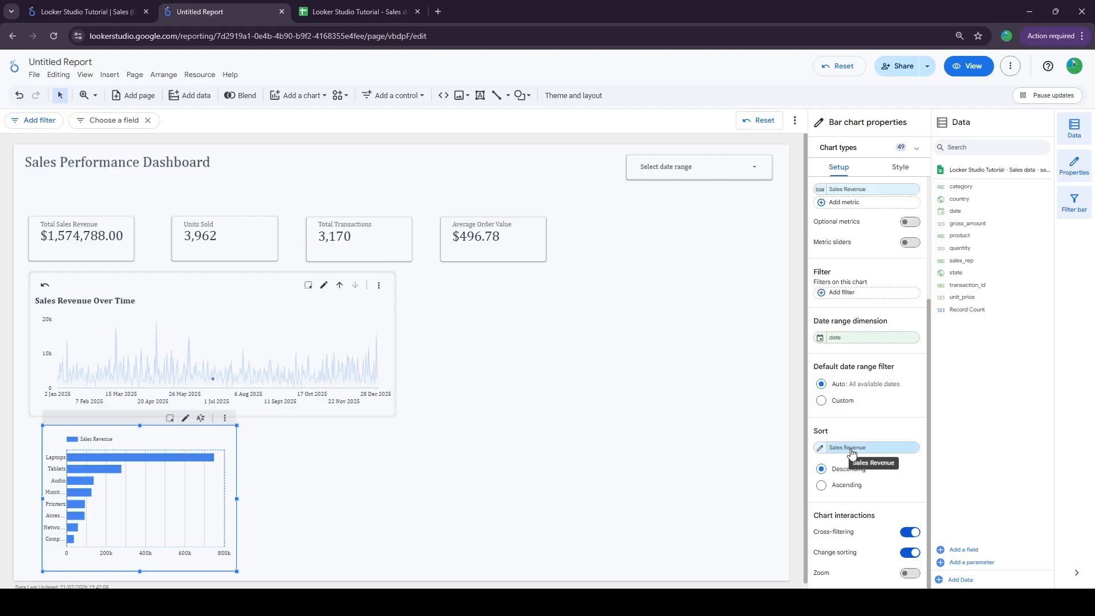
left_click(821, 449)
left_click(832, 423)
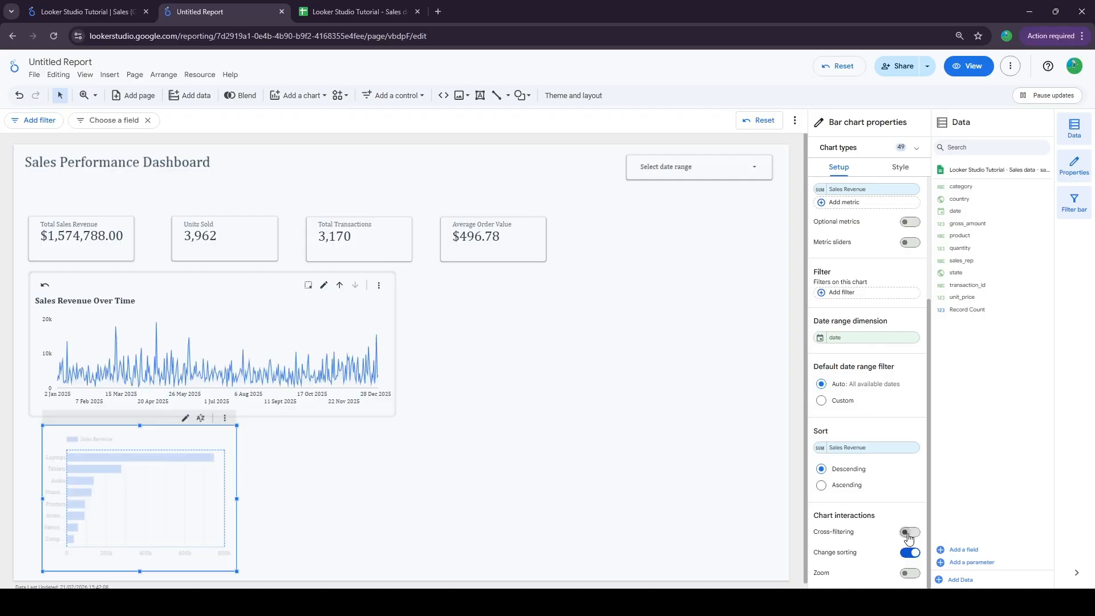
scroll(871, 450, "up", 3)
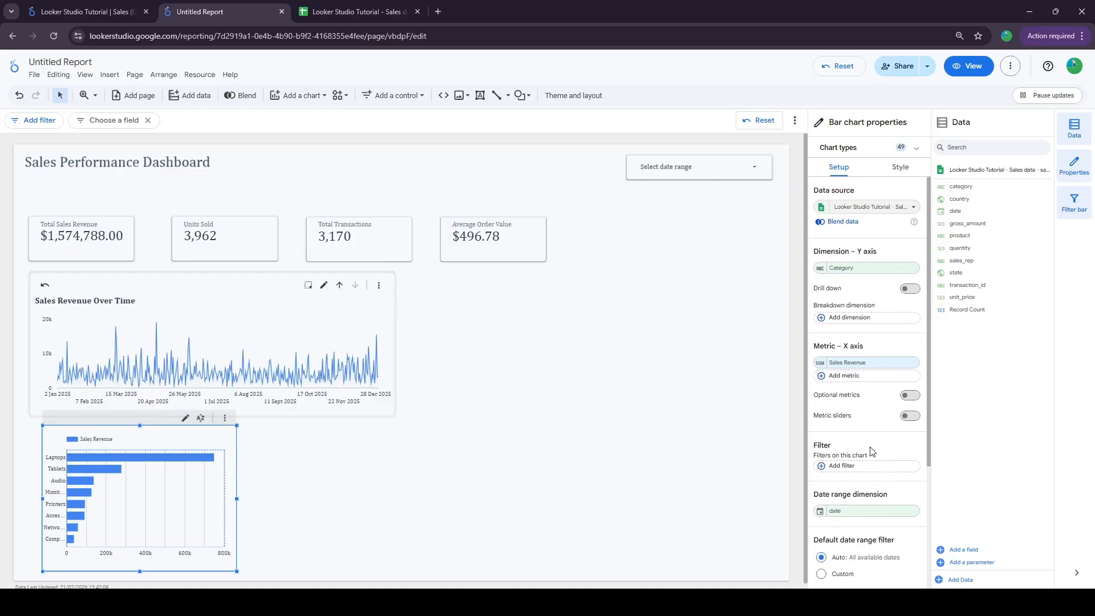
- Enable metric sliders for the bar chart's Sales Revenue metric
scroll(873, 445, "down", 1)
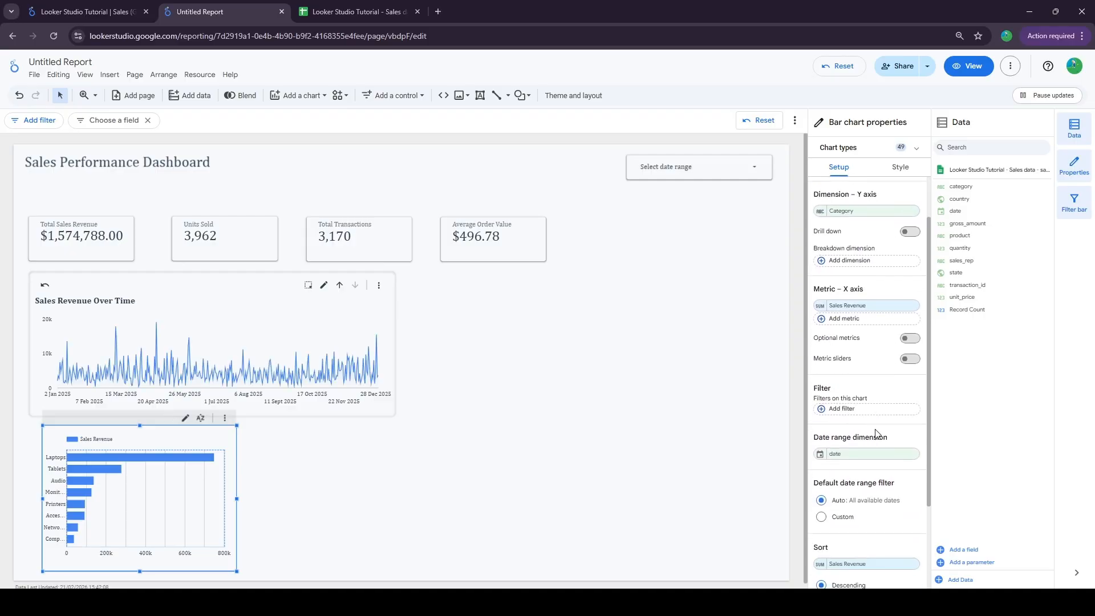
left_click(910, 361)
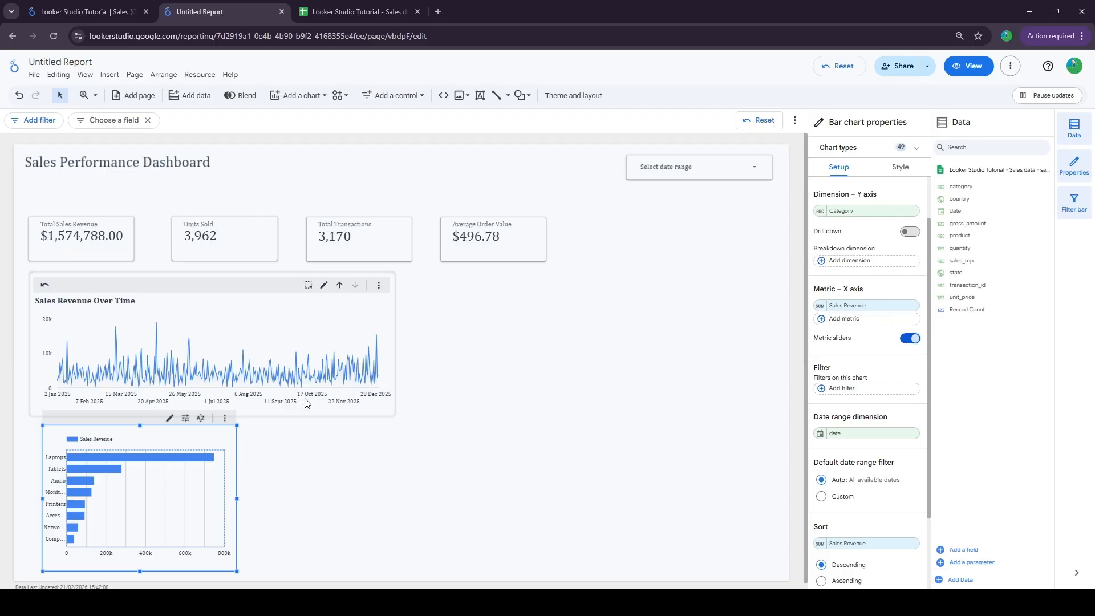
mouse_move(285, 374)
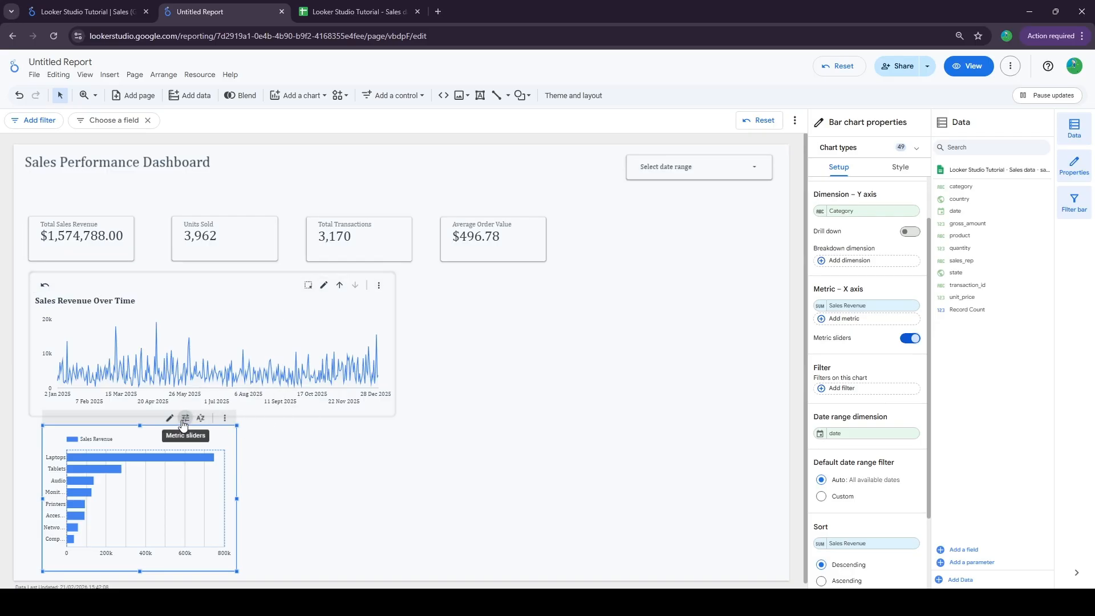
- Try the bar chart's Sales Revenue metric slider with a range of $130,000 to $420,000 and clear the filter
left_click(183, 423)
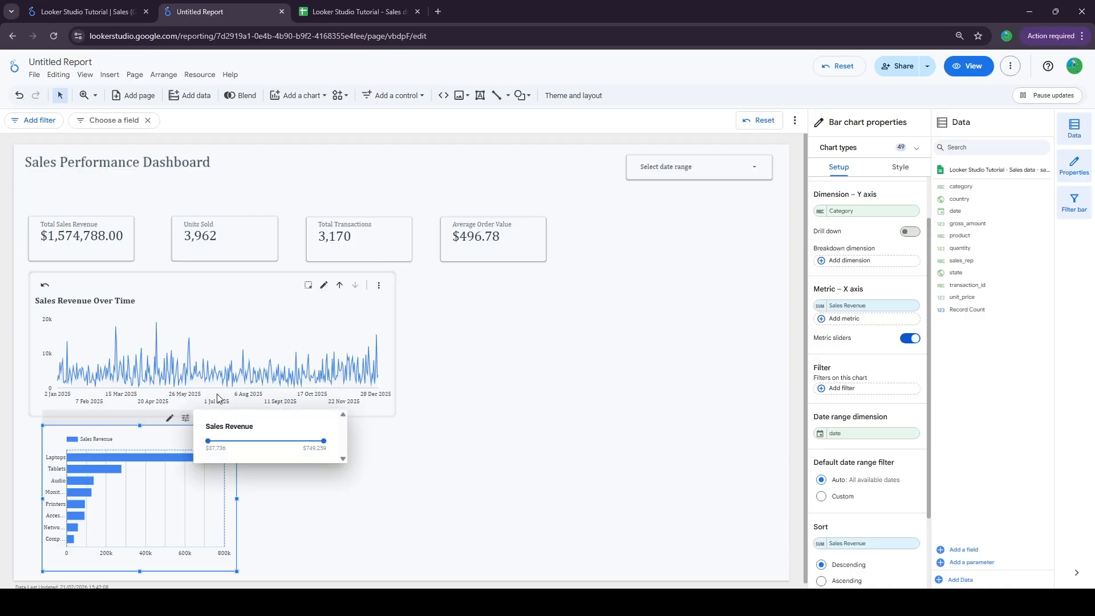
left_click(269, 439)
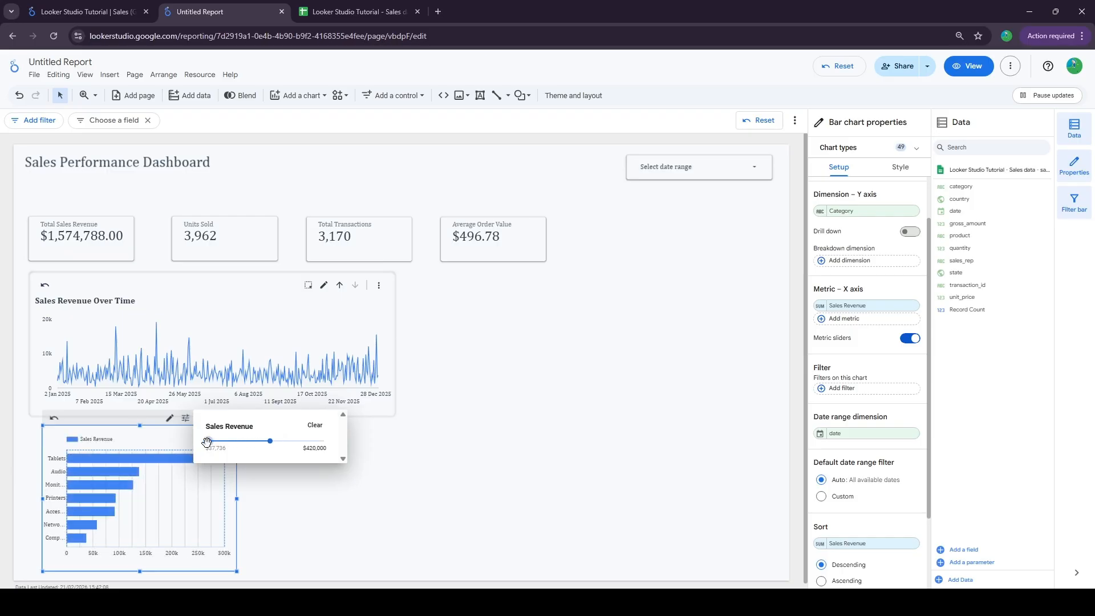
left_click_drag(207, 441, 222, 441)
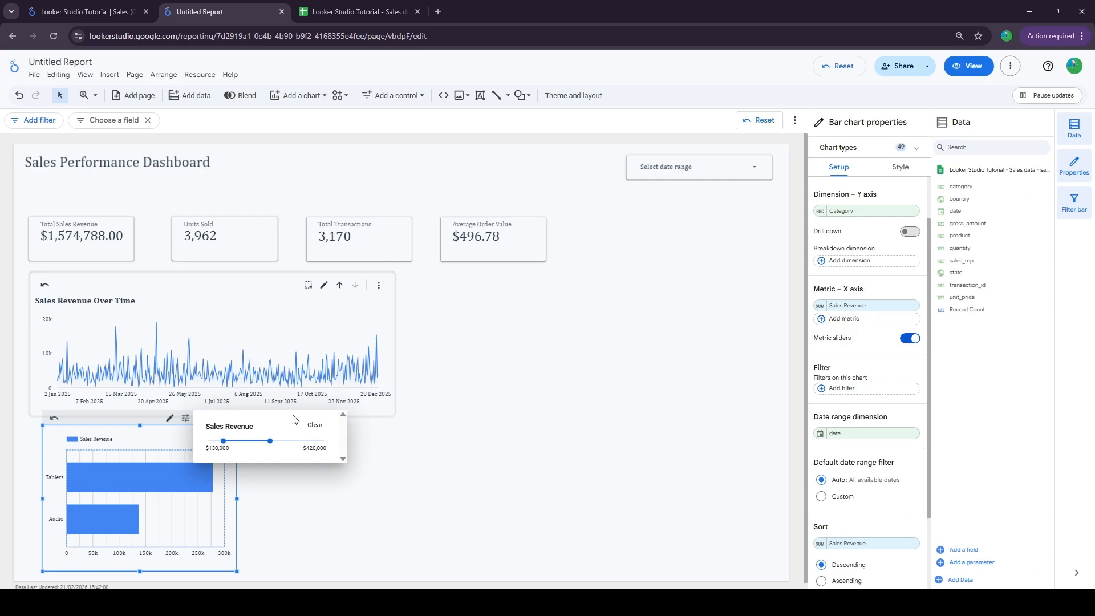
left_click(313, 427)
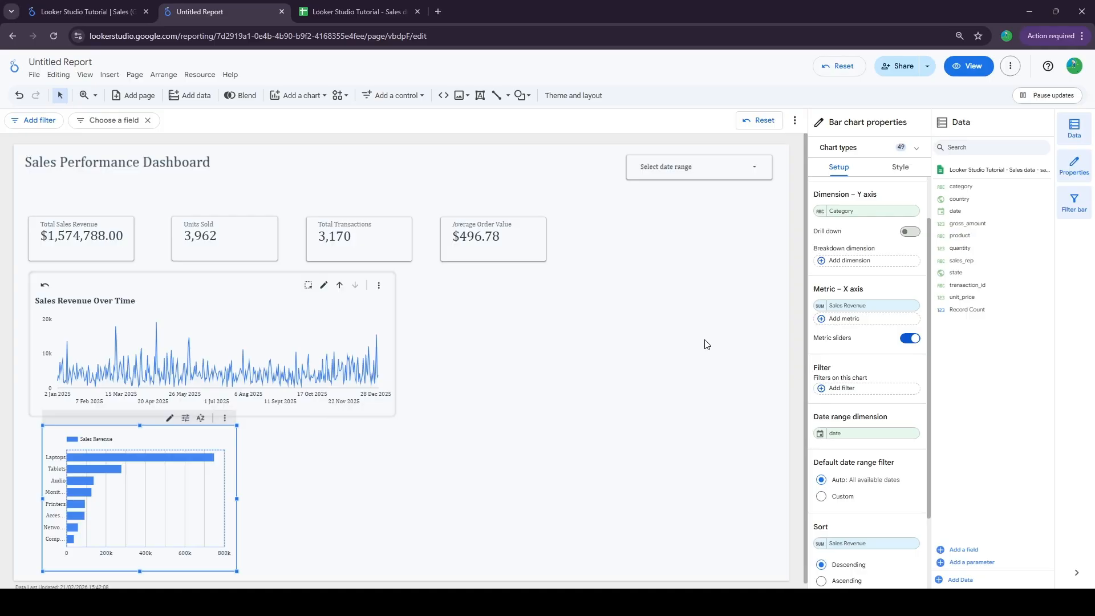
- Show the bar chart's title as "Sales Revenue by Category" in bold
left_click(903, 167)
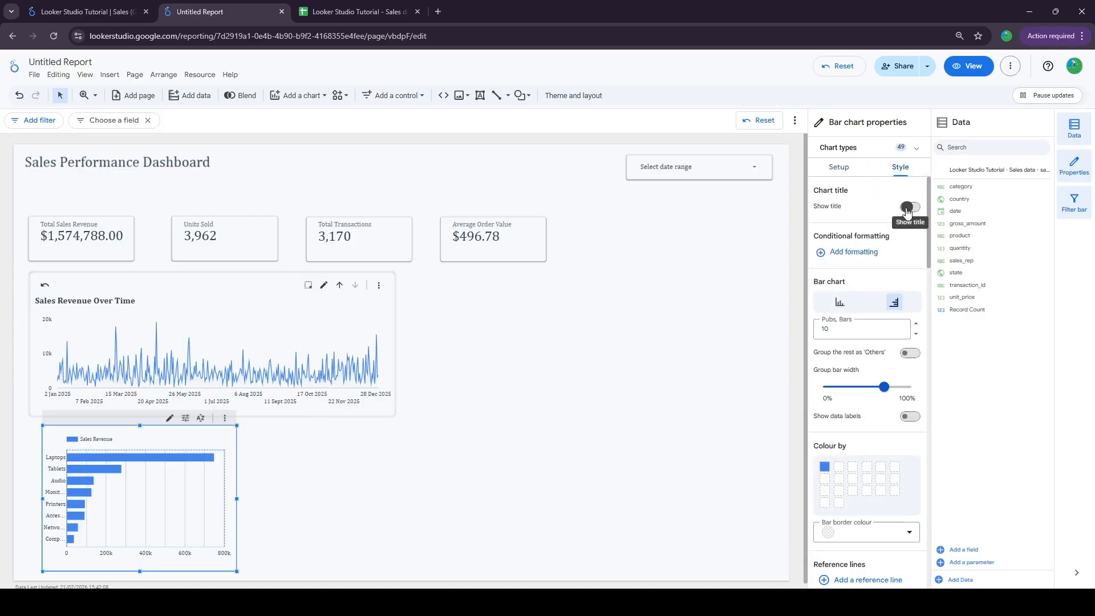
left_click(907, 209)
triple_click(841, 231)
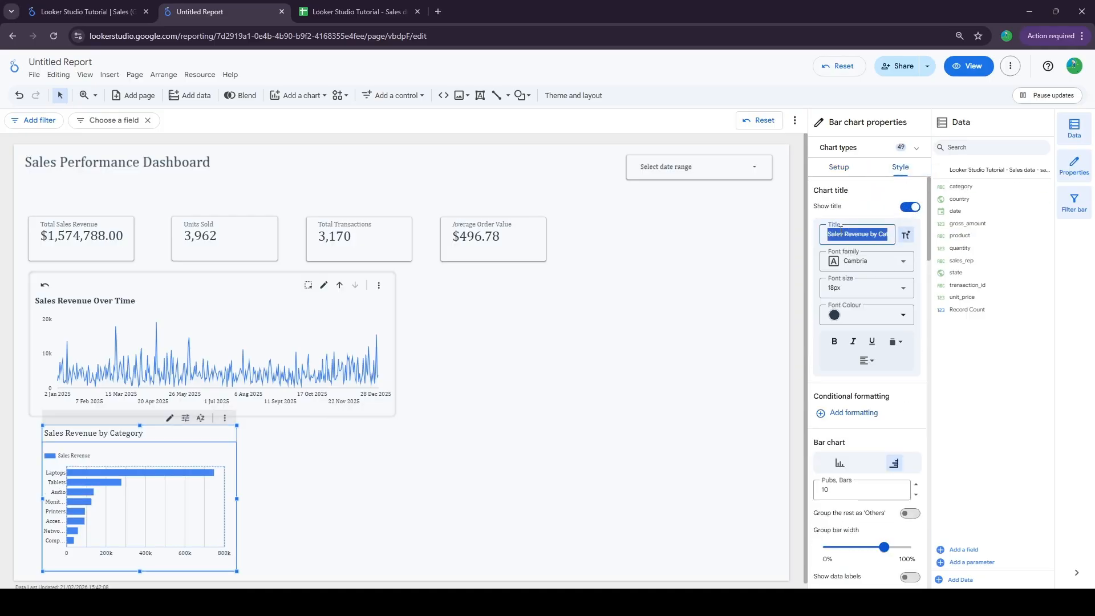
key("BackSpace")
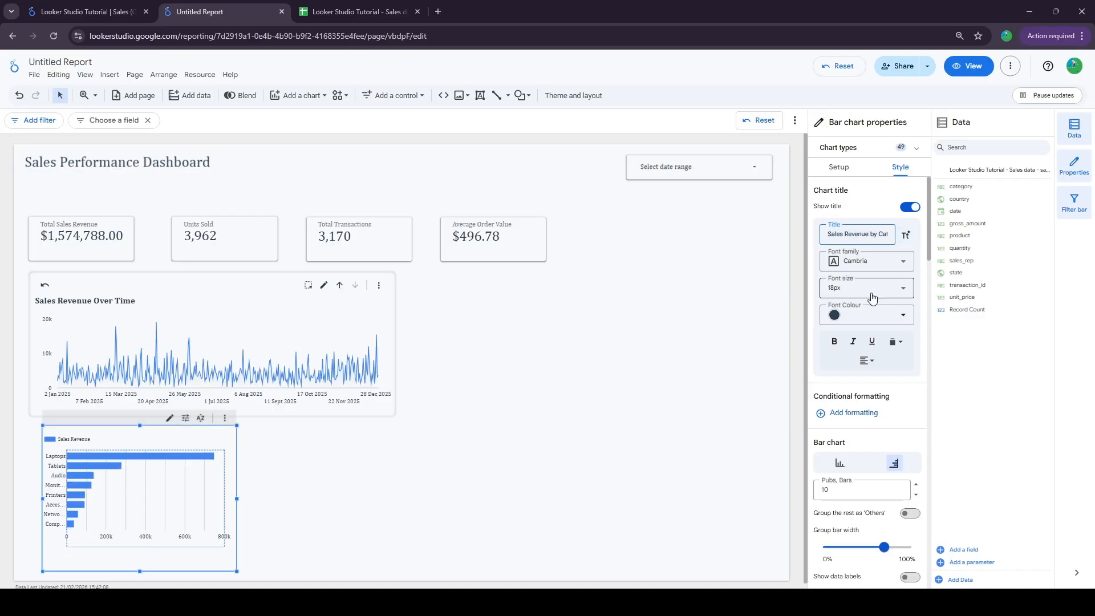
- Turn on data labels for the bars in the Sales Revenue by Category chart
scroll(866, 294, "down", 10)
scroll(864, 296, "down", 7)
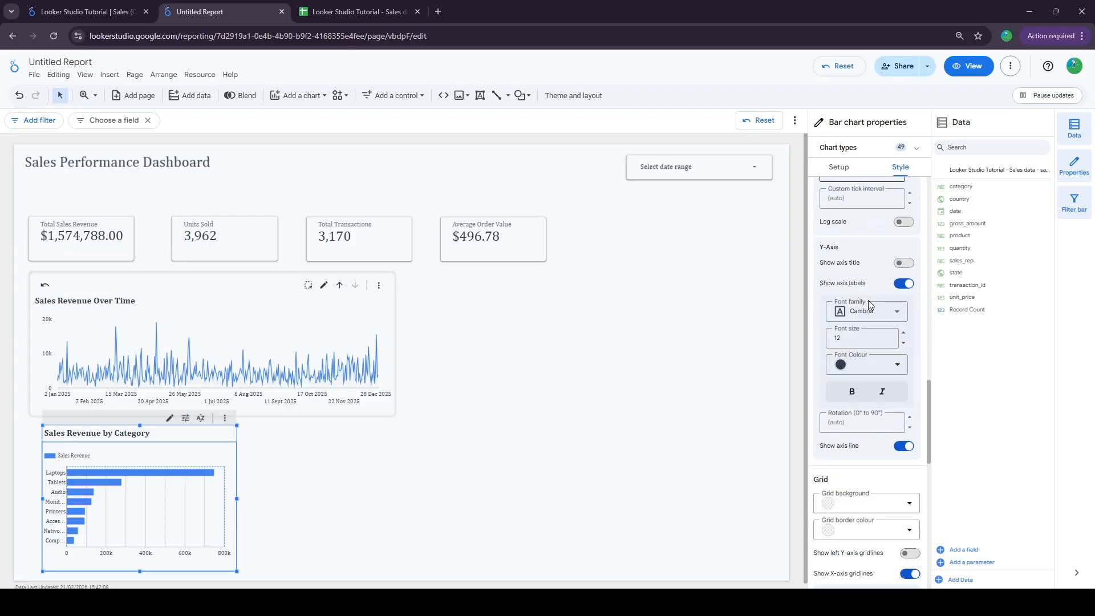
scroll(869, 320, "up", 7)
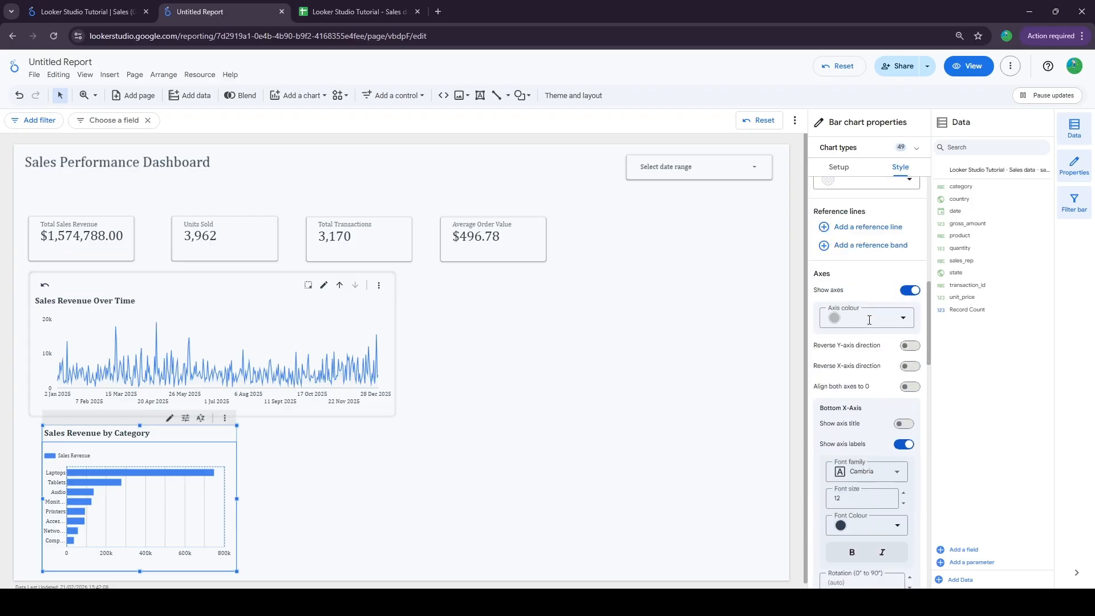
scroll(874, 307, "up", 3)
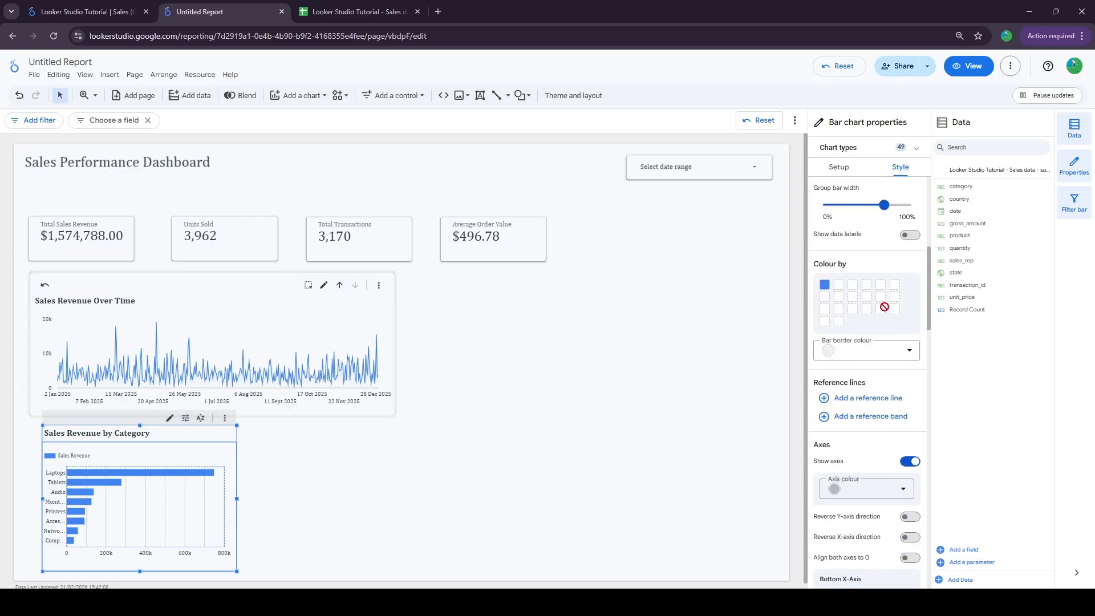
left_click(909, 234)
- Hide the bar chart's X-axis gridlines and its legend
scroll(865, 306, "down", 6)
scroll(864, 306, "down", 6)
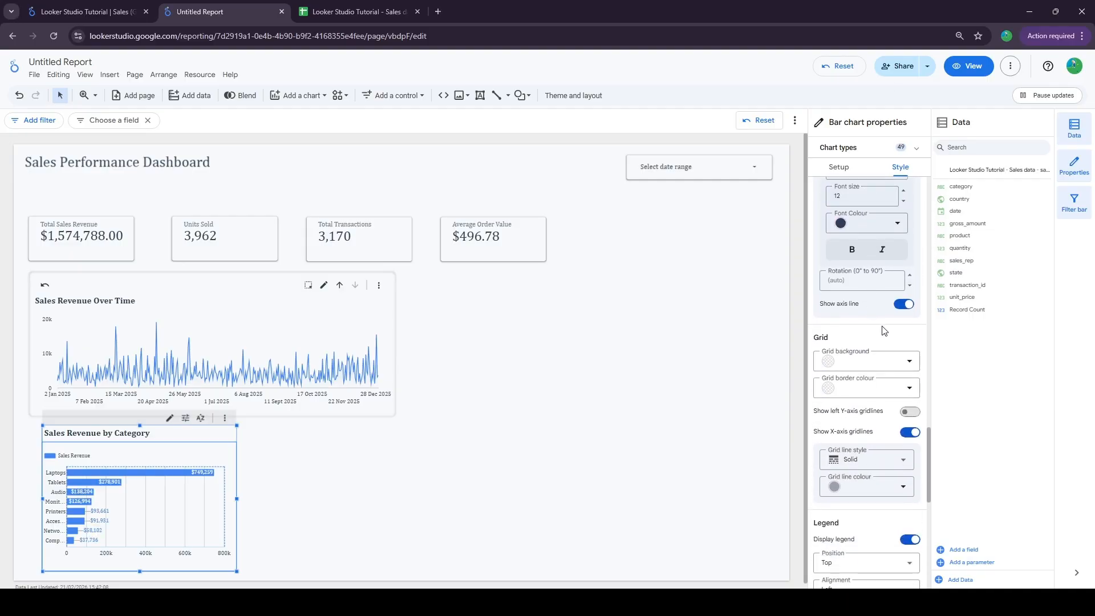
scroll(884, 330, "down", 2)
left_click(909, 319)
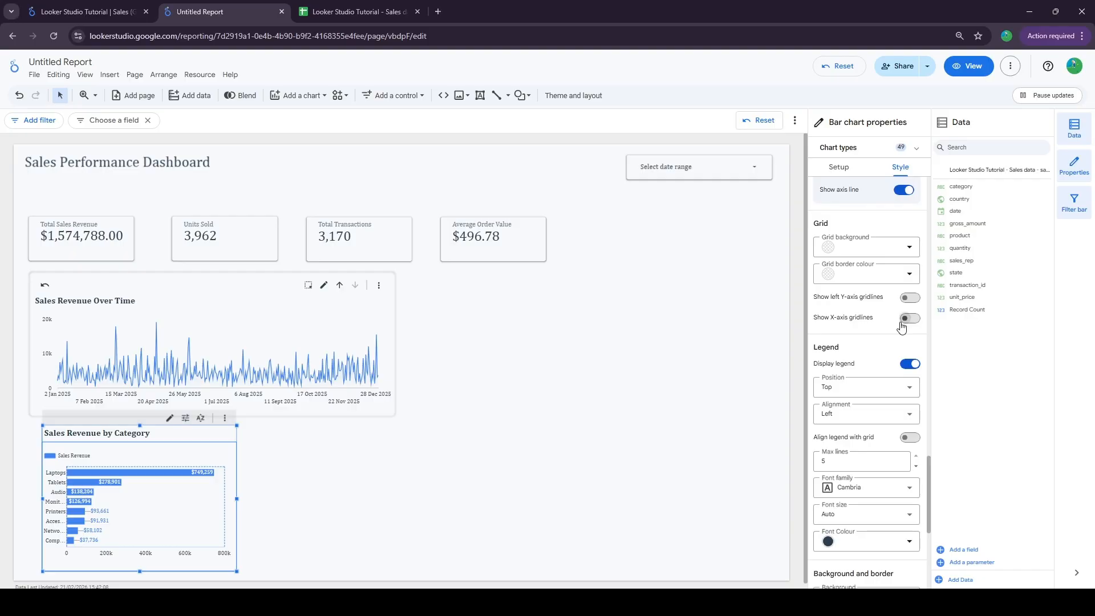
left_click(910, 364)
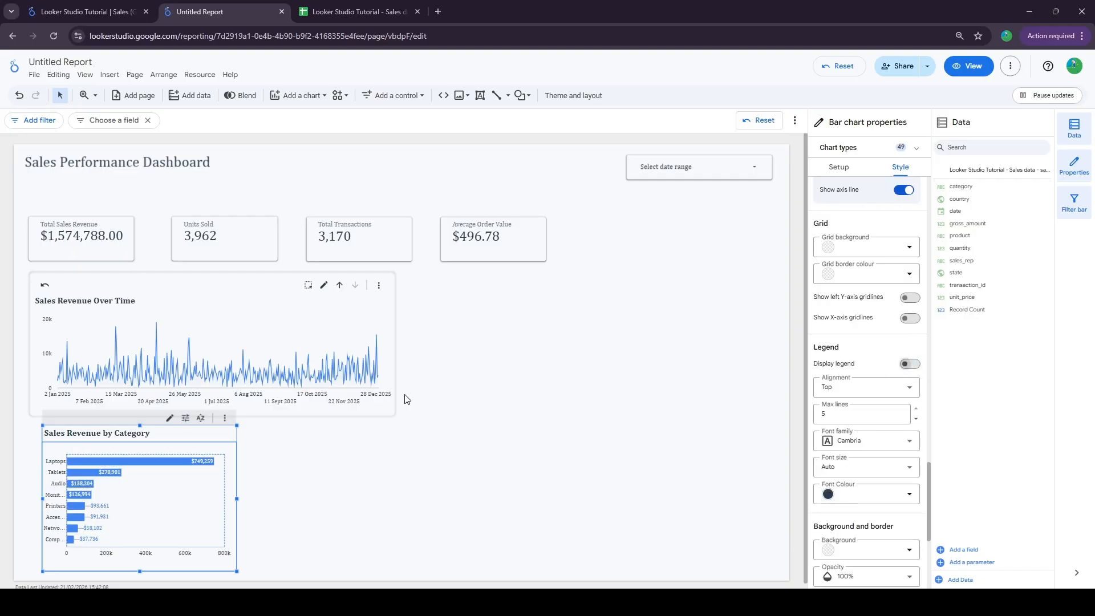
left_click(330, 468)
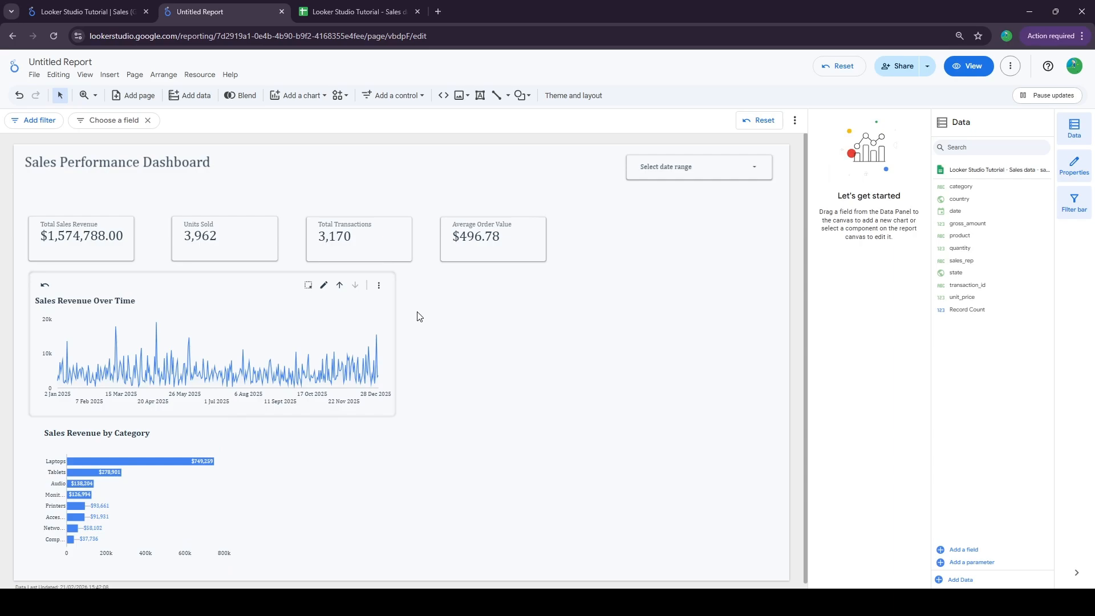
- Duplicate the time series frame, fit the narrowed copy around the bar chart and send it to the back
left_click(388, 273)
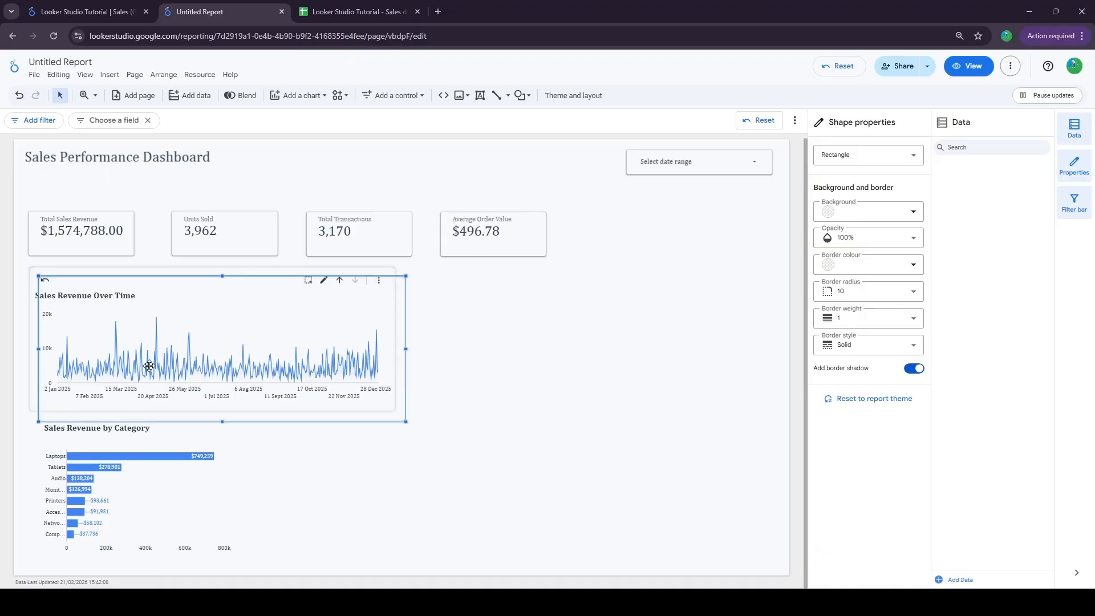
left_click_drag(149, 349, 139, 486)
left_click_drag(398, 493, 260, 495)
right_click(186, 472)
mouse_move(211, 359)
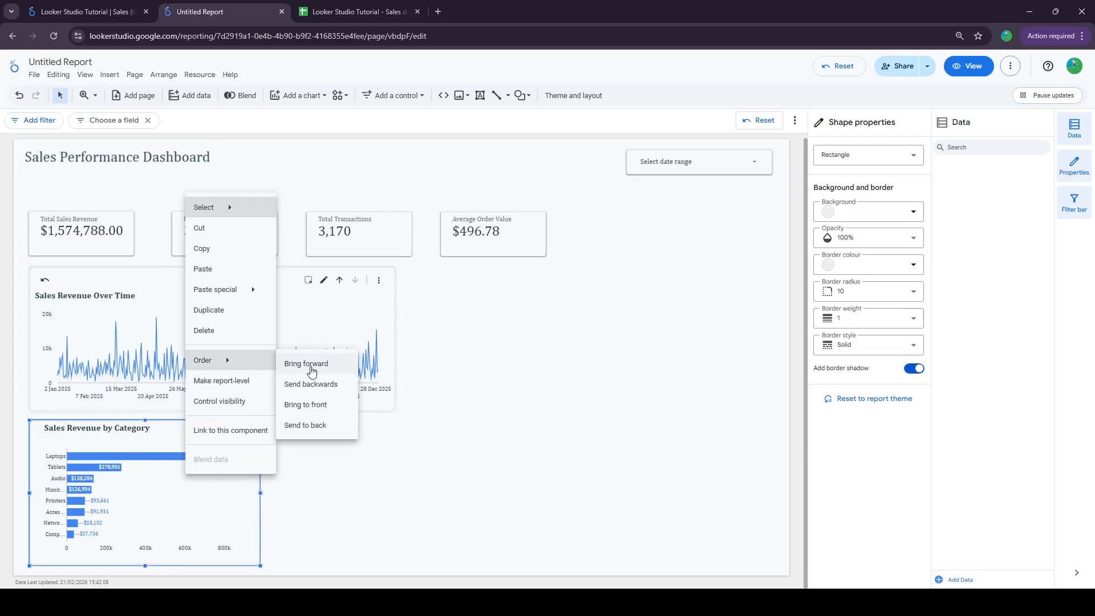
left_click(329, 424)
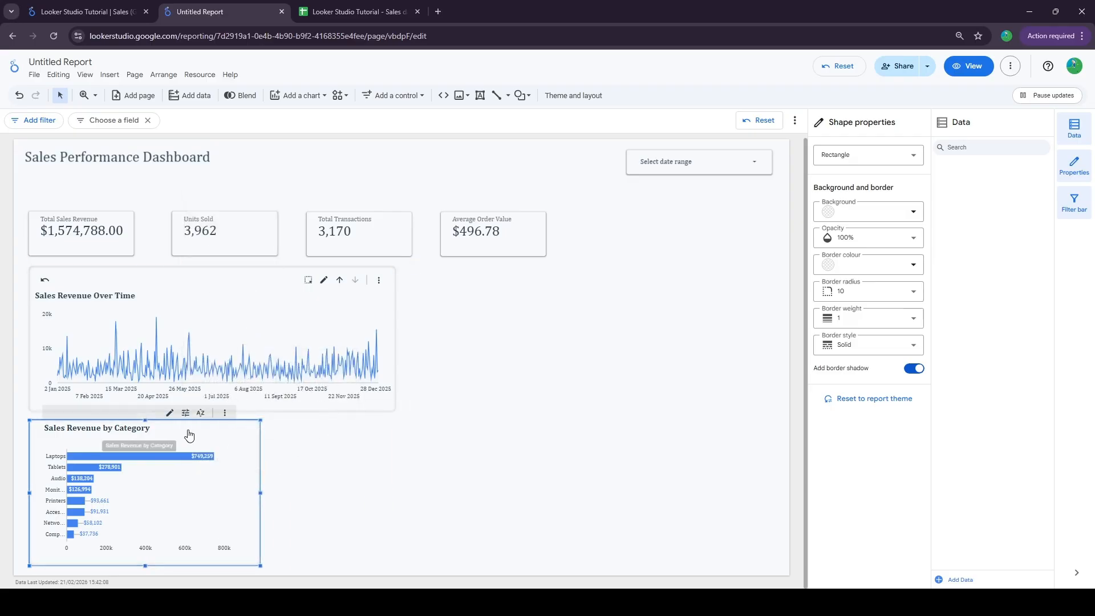
- Set the bar chart's chart header to Always show
left_click(141, 425)
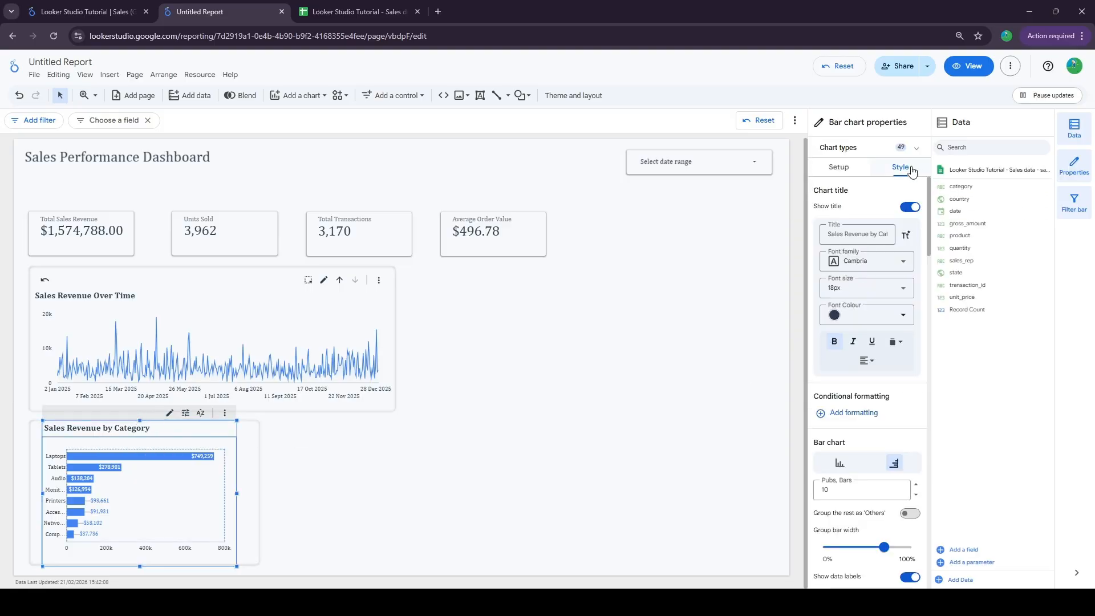
scroll(850, 314, "down", 10)
scroll(861, 315, "down", 5)
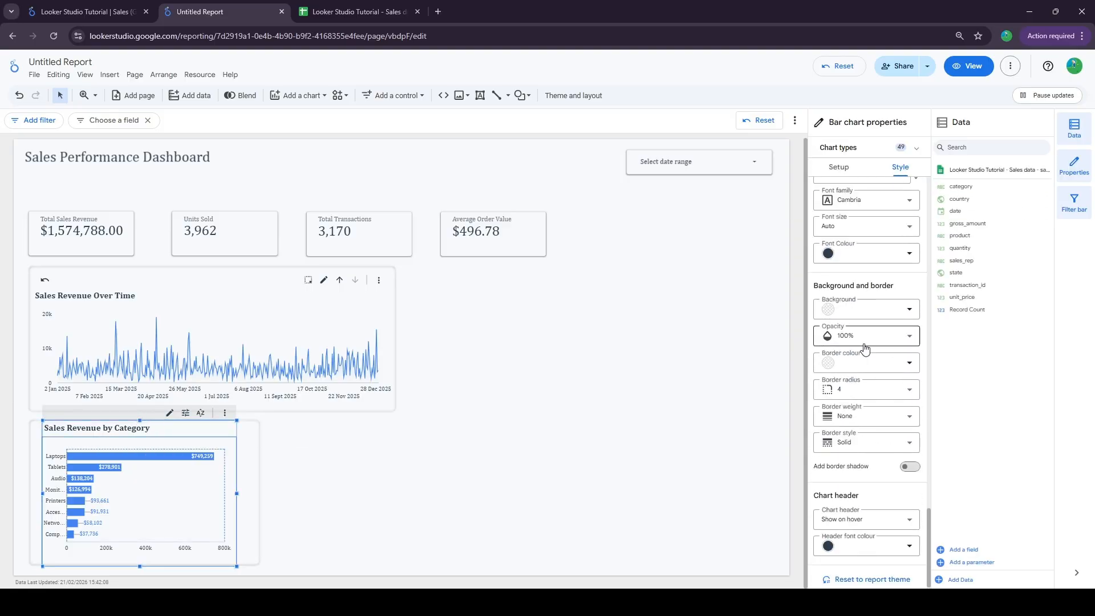
left_click(850, 515)
left_click(843, 463)
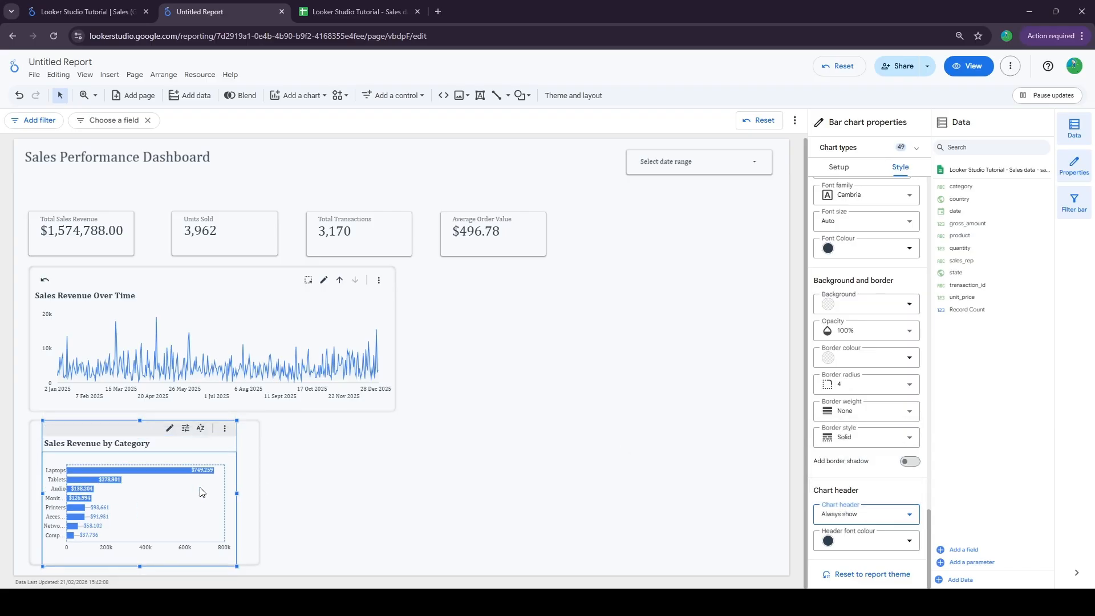
- Move the bar chart out of its frame and shift the scorecards and framed time series slightly up and left
left_click_drag(105, 432, 482, 385)
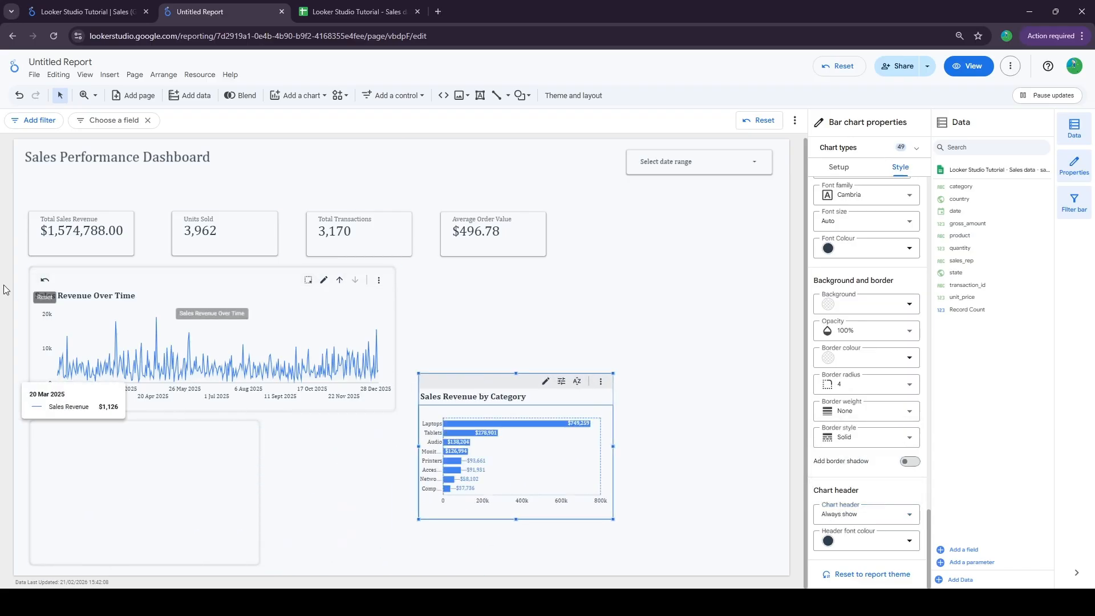
left_click(12, 252)
left_click_drag(13, 232, 433, 302)
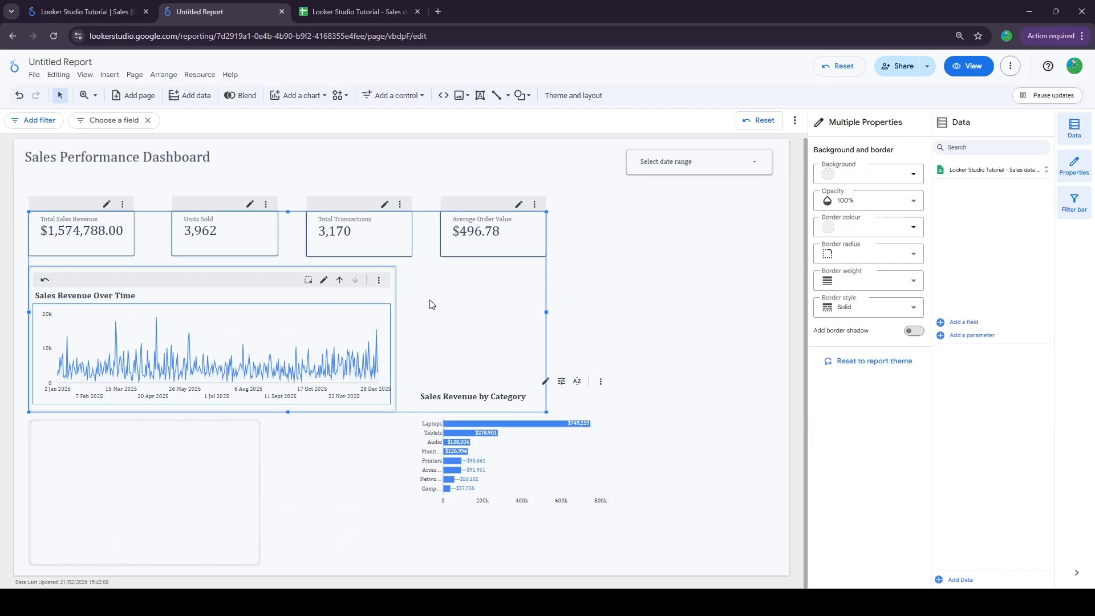
left_click_drag(111, 248, 109, 237)
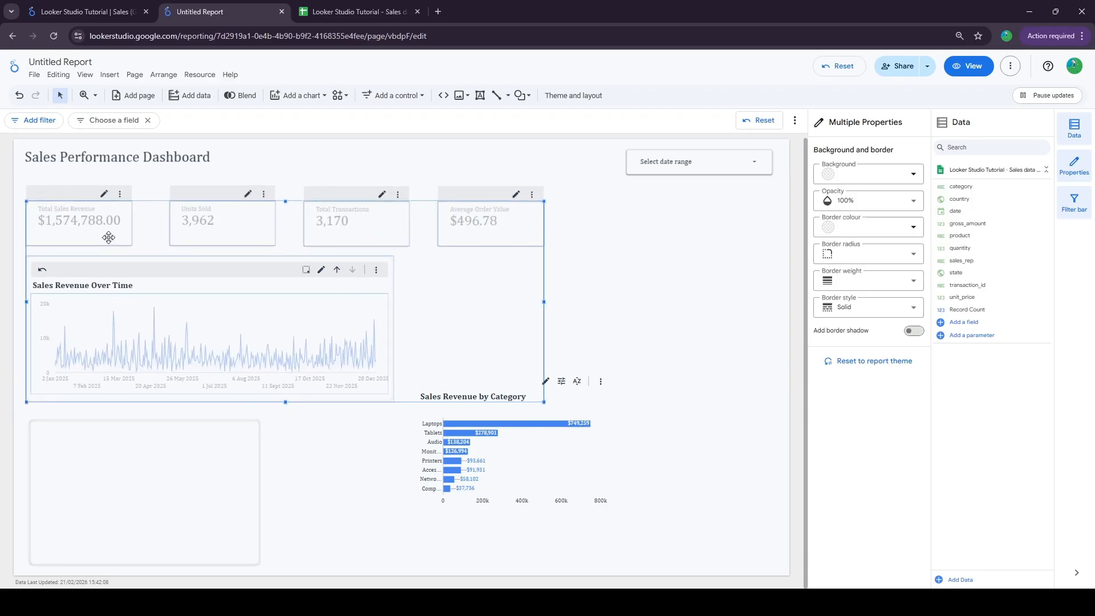
left_click(108, 238)
- Align the empty frame under the time series, extend it downward and put the bar chart back inside it
left_click_drag(102, 504, 98, 495)
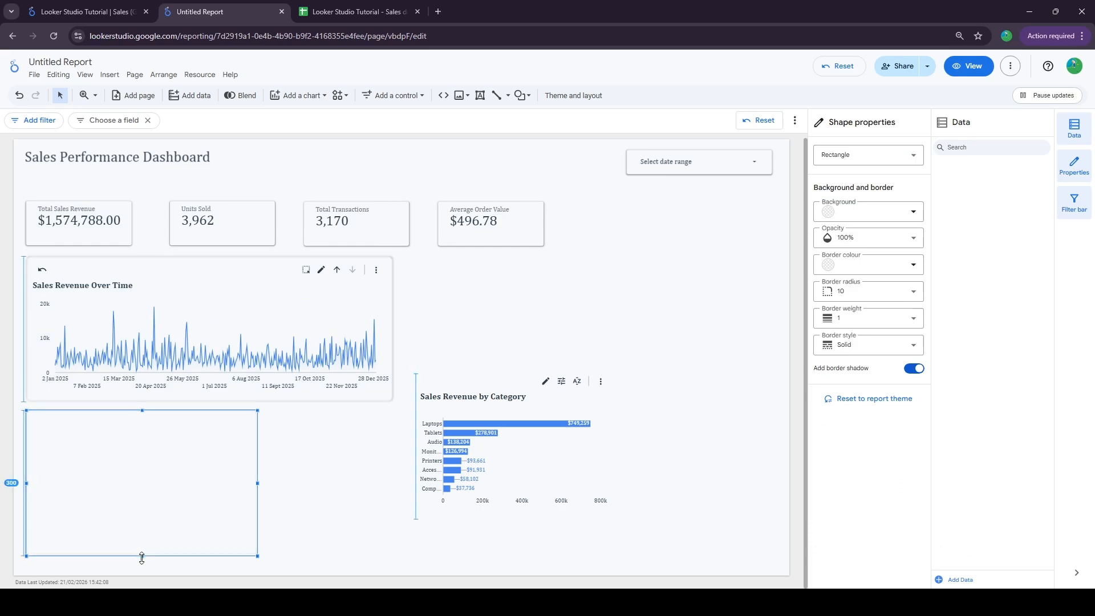
left_click_drag(142, 555, 142, 566)
left_click_drag(528, 460, 74, 507)
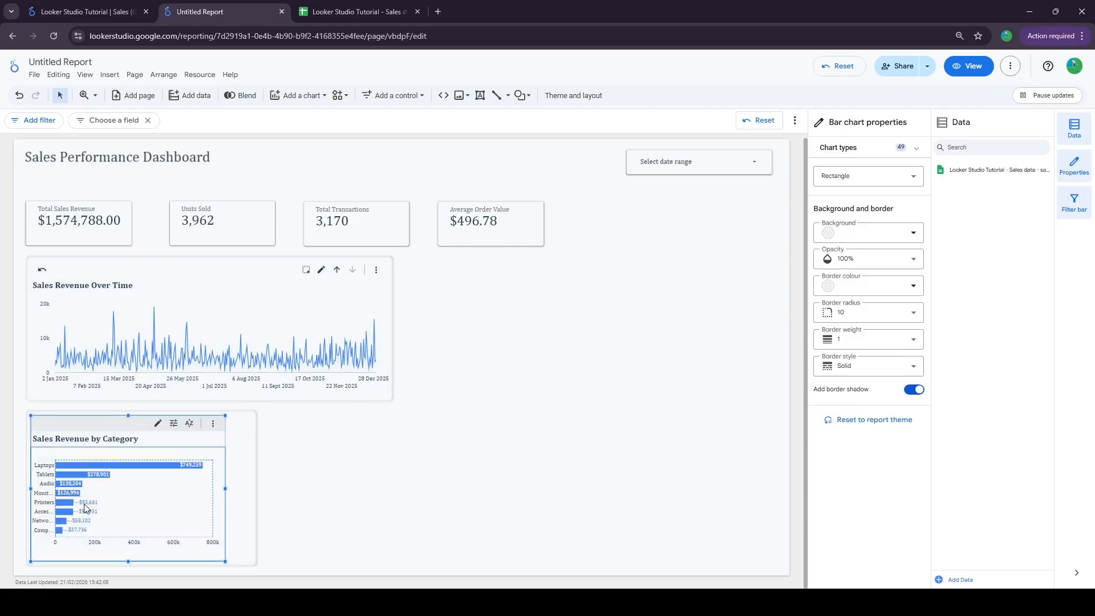
- Narrow the frame to fit the bar chart and enlarge the chart's plot area within it
left_click(251, 473)
left_click_drag(256, 488, 235, 489)
left_click(190, 481)
left_click(236, 489)
left_click(94, 435)
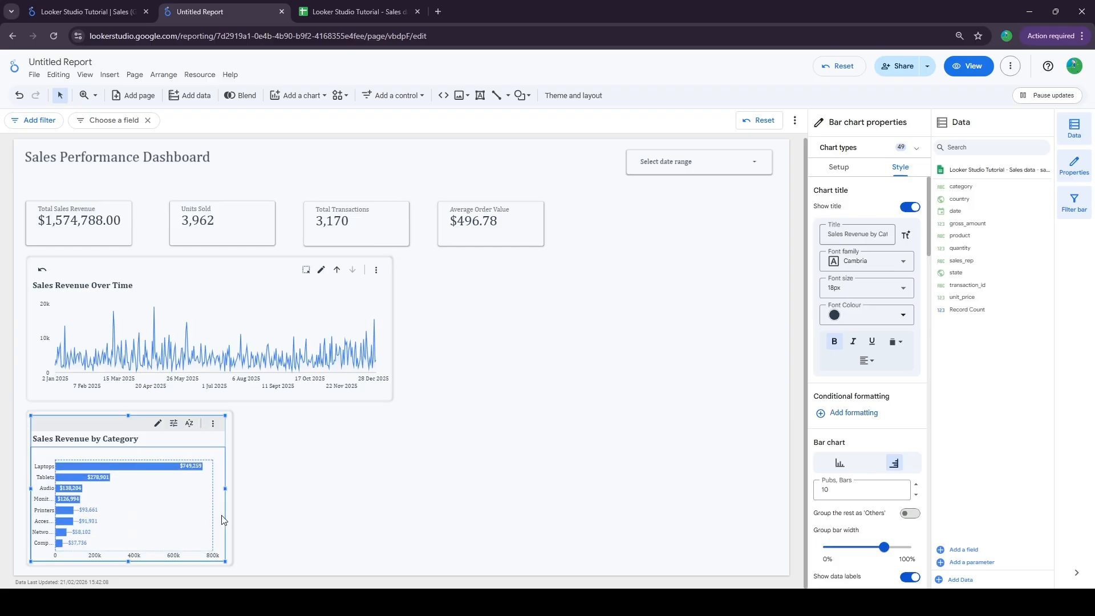
left_click(336, 483)
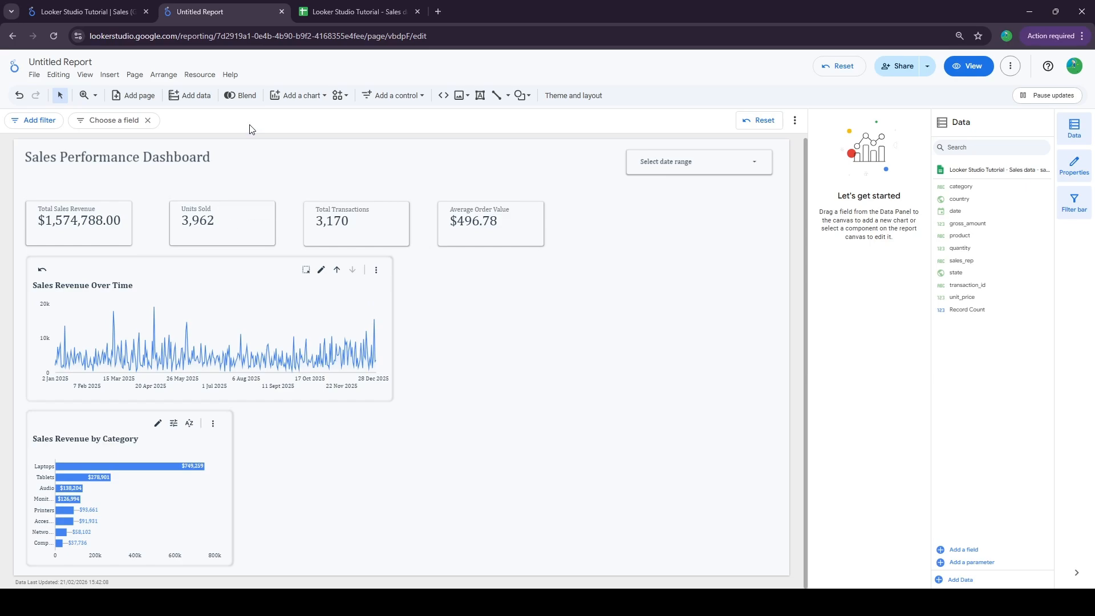
- Insert a pie chart beside the Sales Revenue by Category chart, level with it
left_click(300, 95)
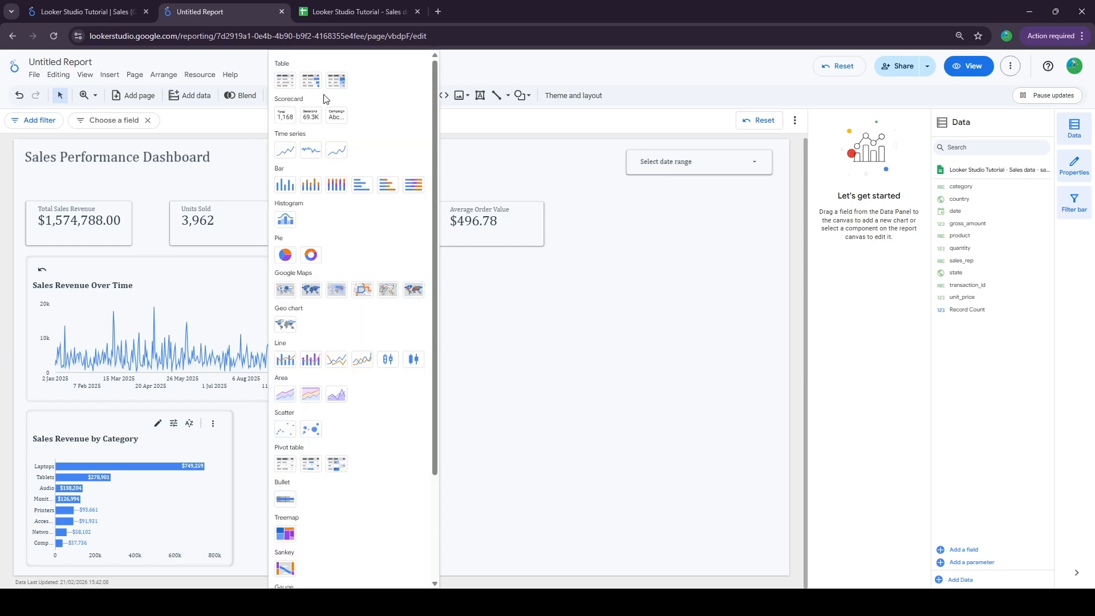
left_click(285, 255)
left_click(257, 419)
left_click_drag(271, 447, 264, 446)
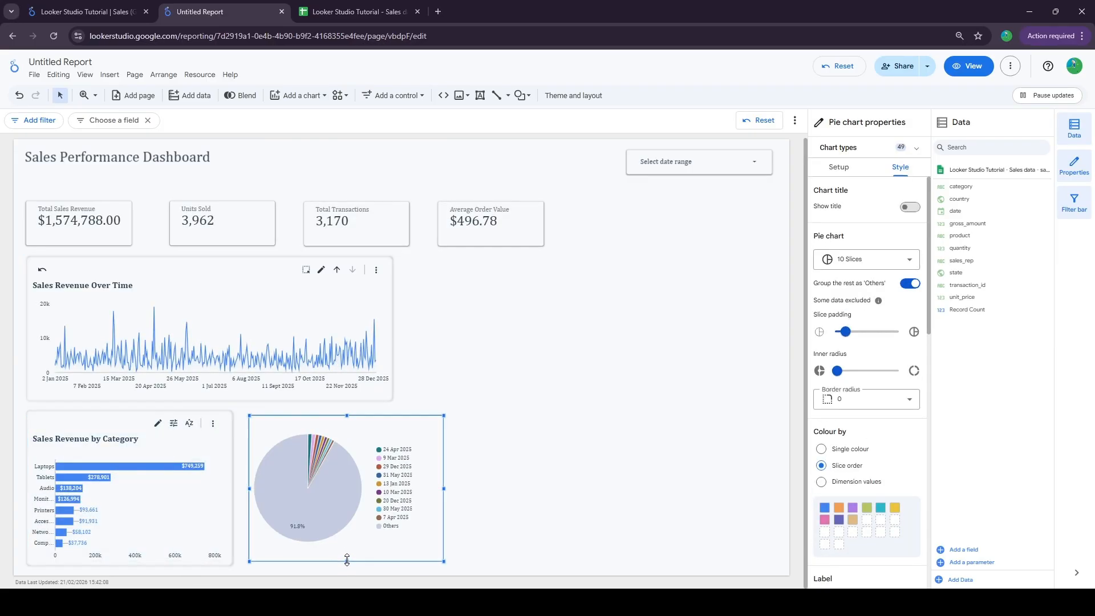
- Set the pie chart's dimension to category and give it the display name Category
left_click(843, 168)
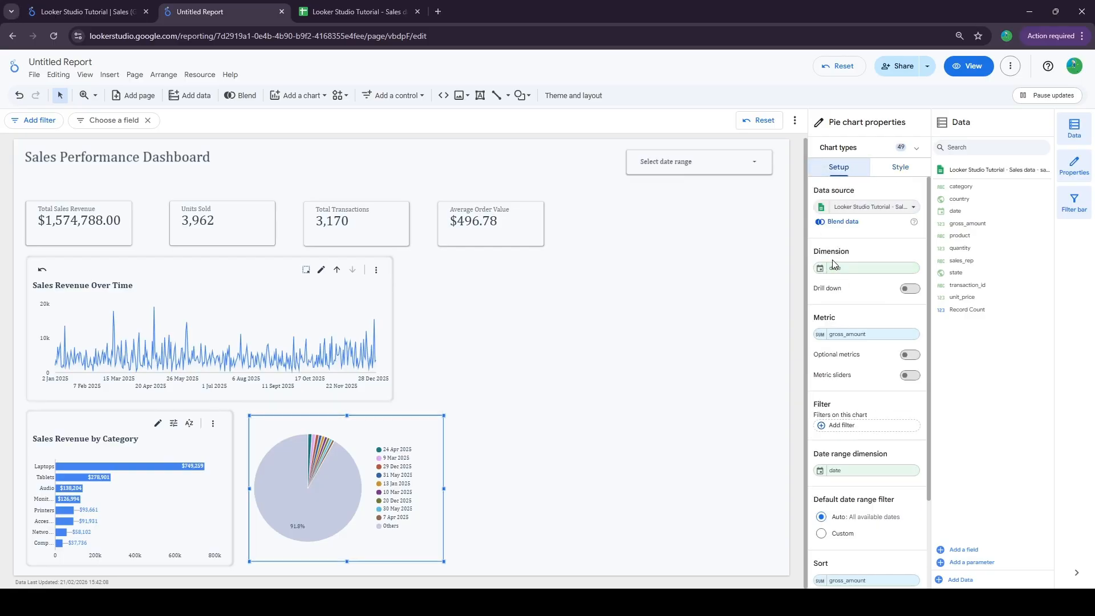
left_click(846, 271)
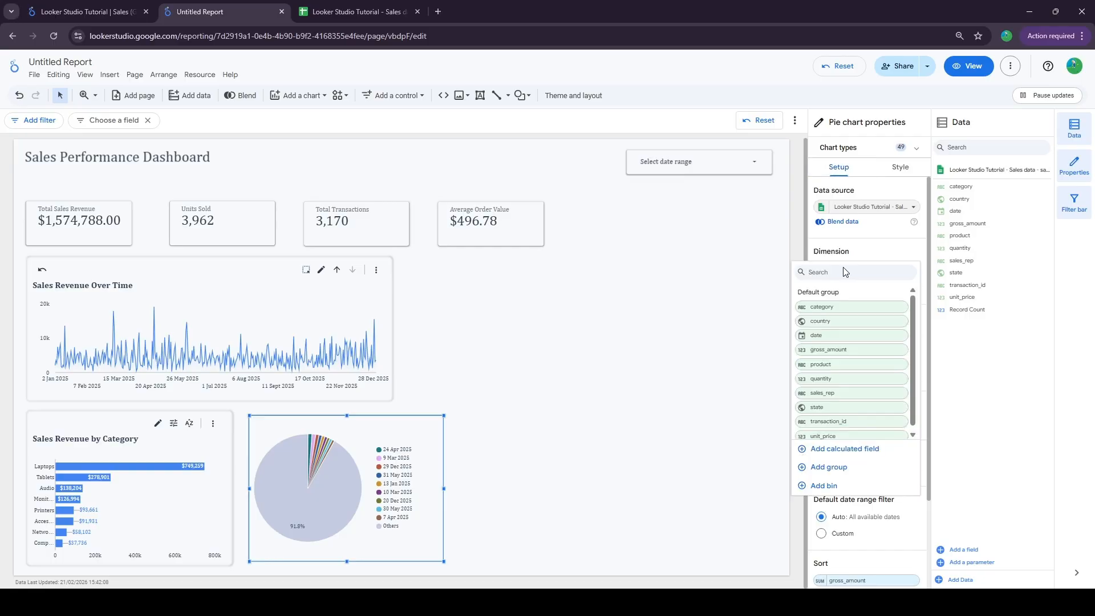
left_click(832, 306)
left_click(821, 268)
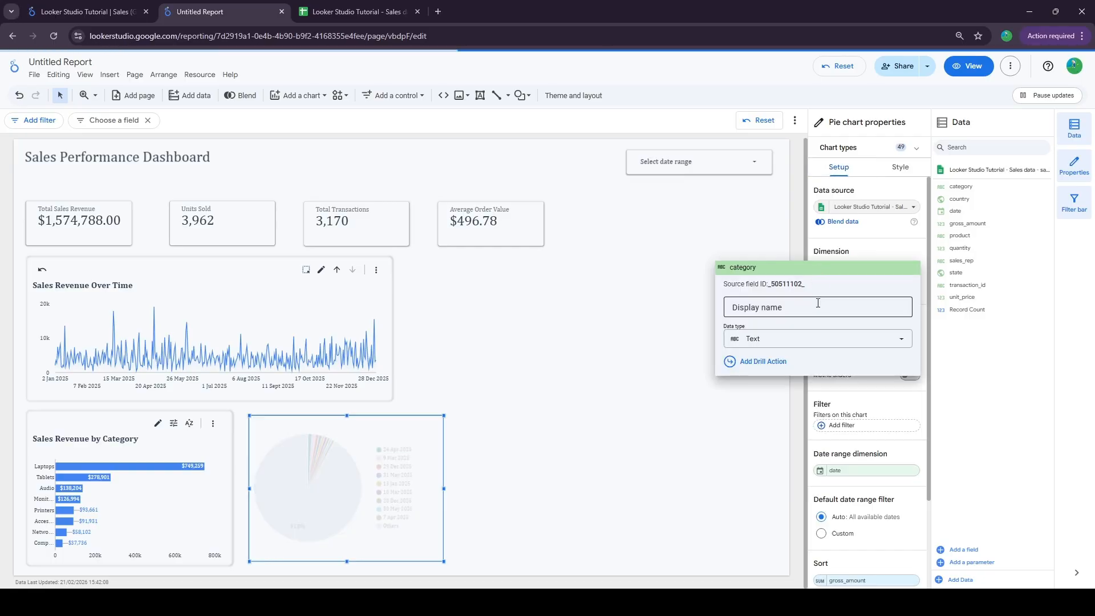
left_click(817, 303)
type("Categ")
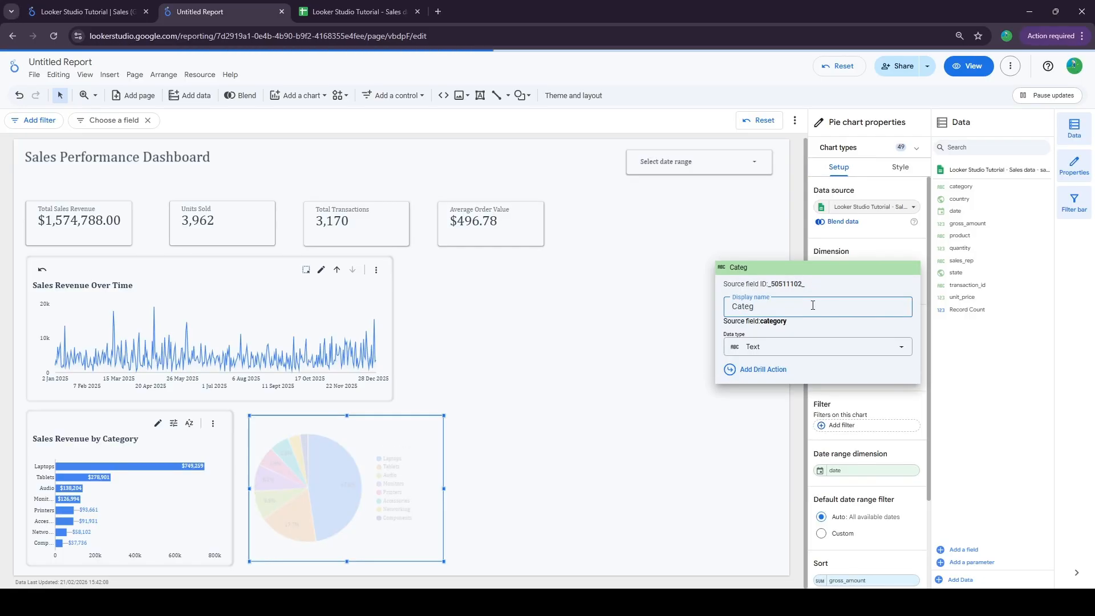
type("ory")
left_click(599, 301)
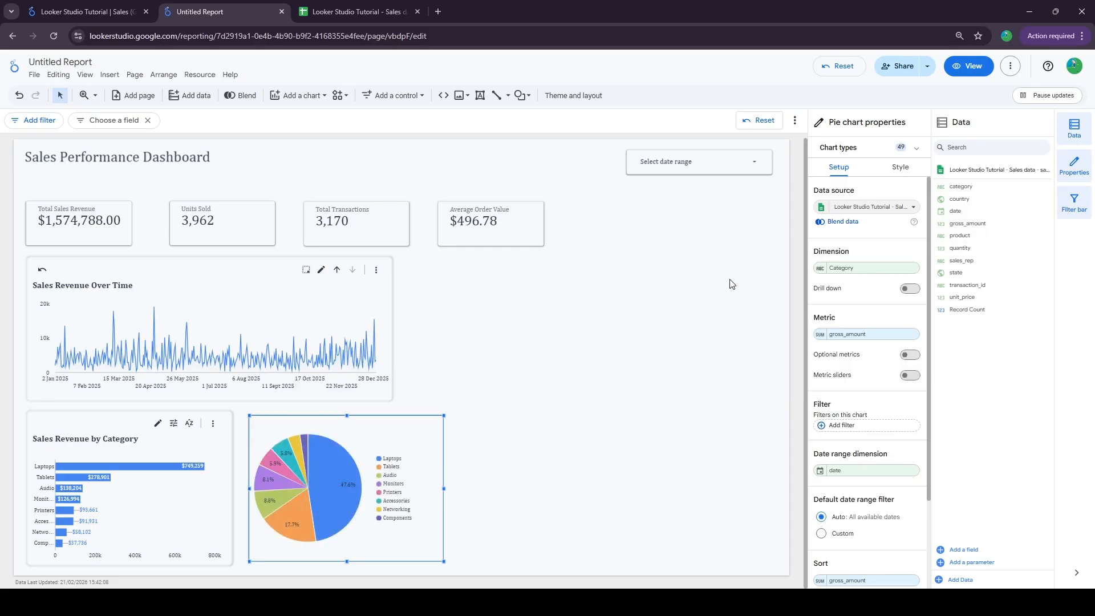
- Give the pie chart's metric the display name Sales Revenue and set its comparison calculation to Percent of total
left_click(821, 340)
left_click(805, 371)
type("Sa")
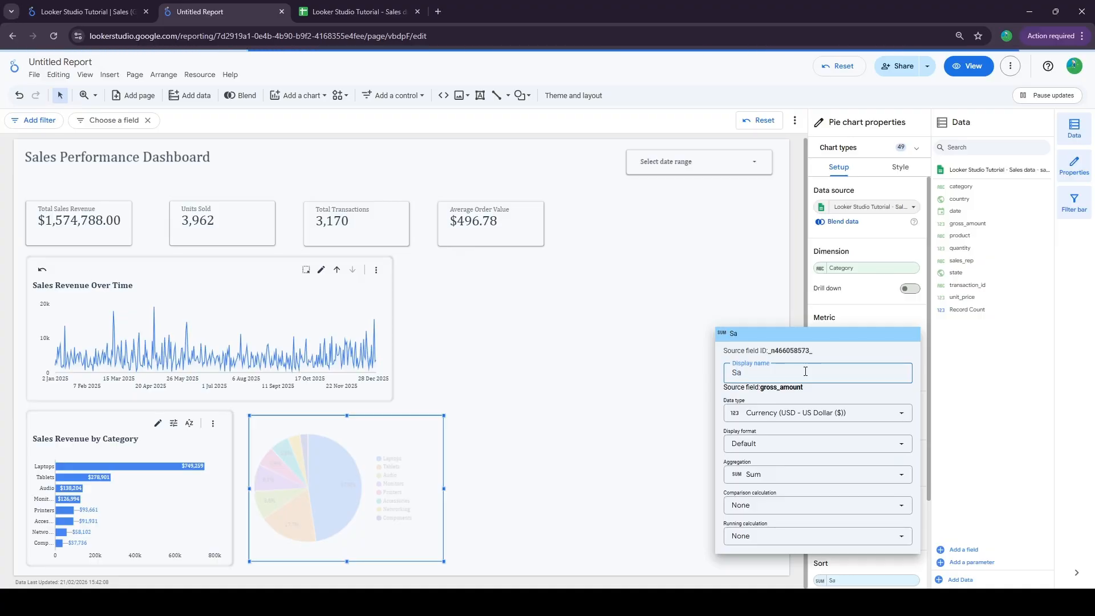
type("les Revenue")
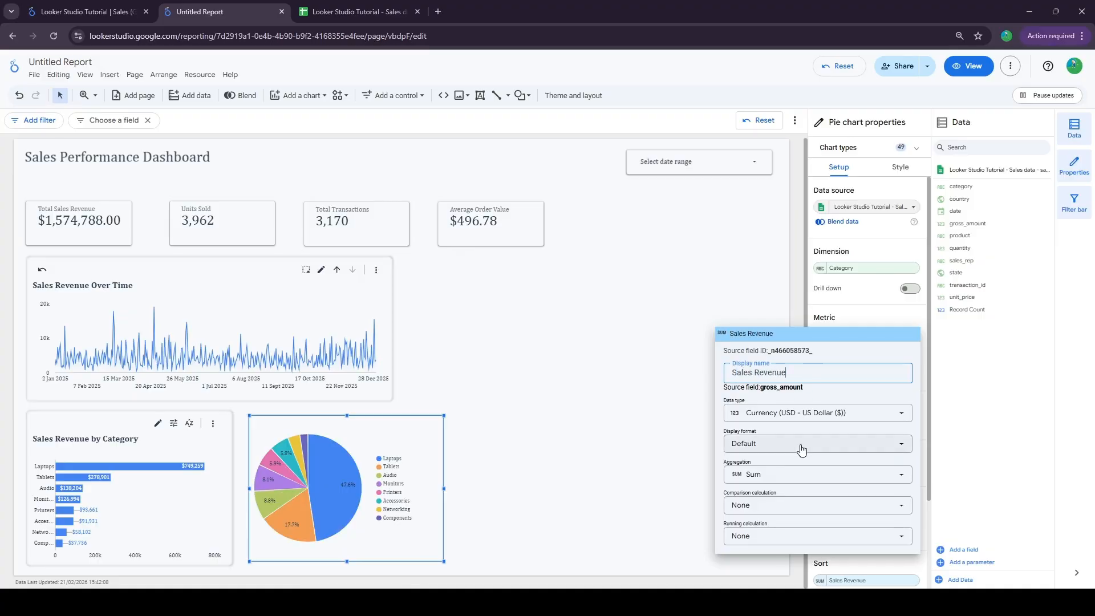
left_click(783, 512)
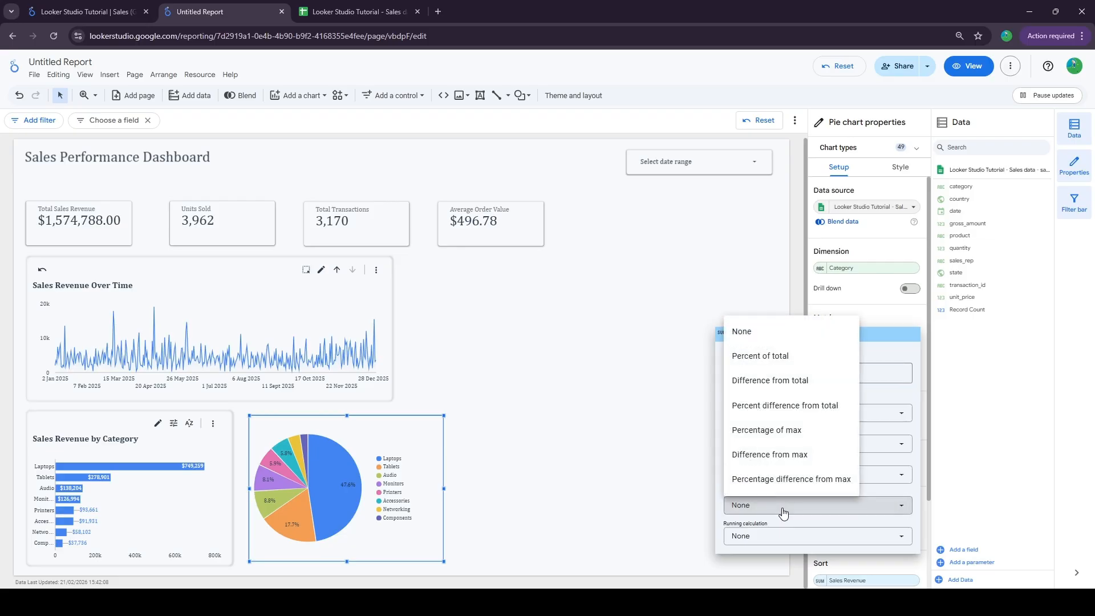
left_click(784, 365)
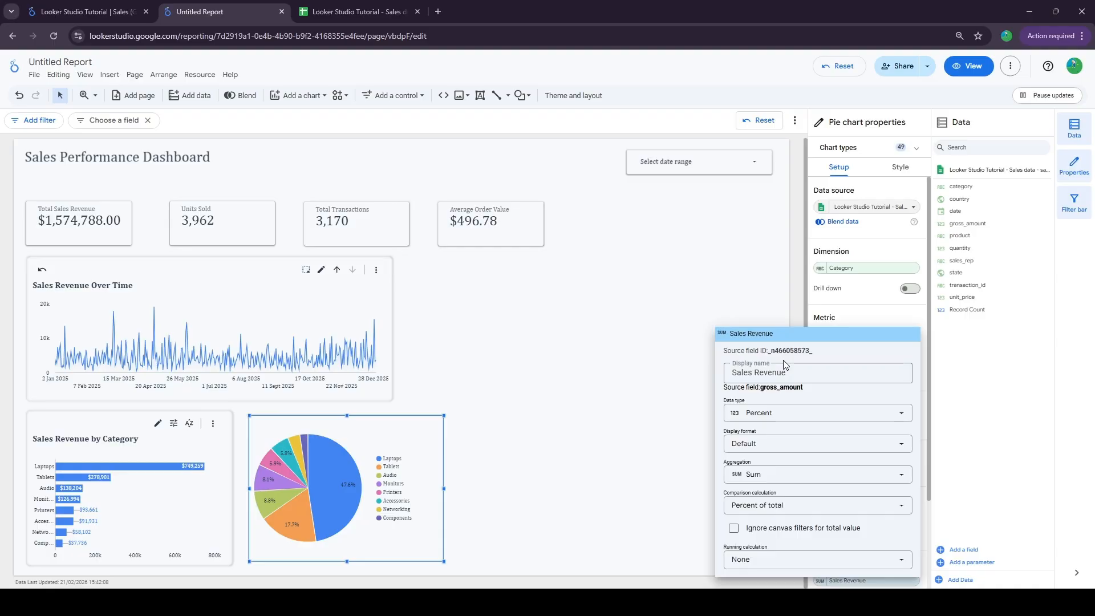
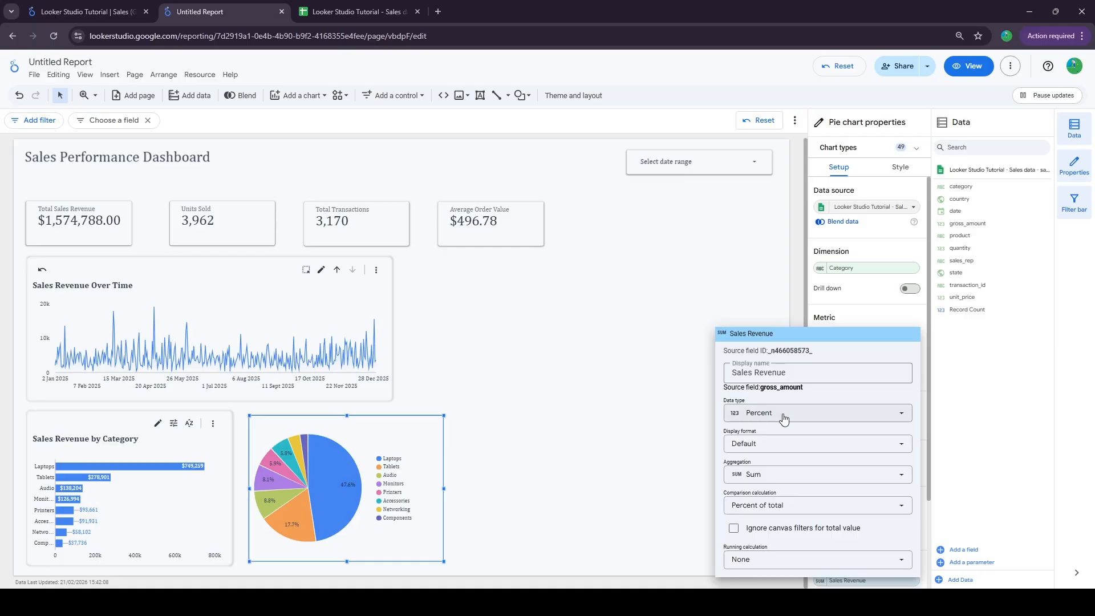
left_click(488, 529)
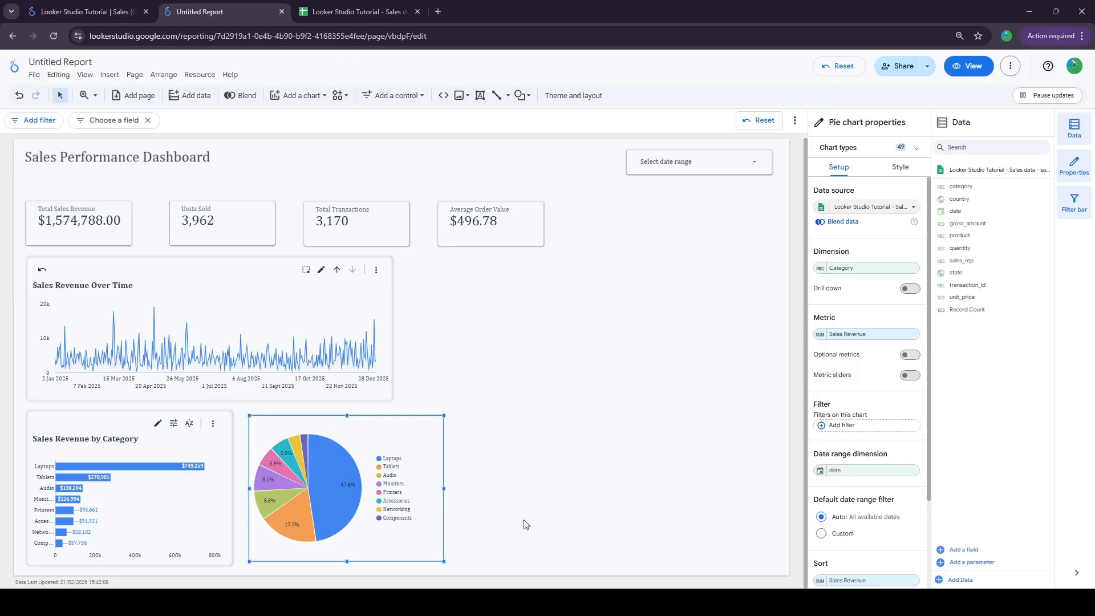
- Show the pie chart's title, change it to Revenue Share by Category and make it bold
left_click(897, 168)
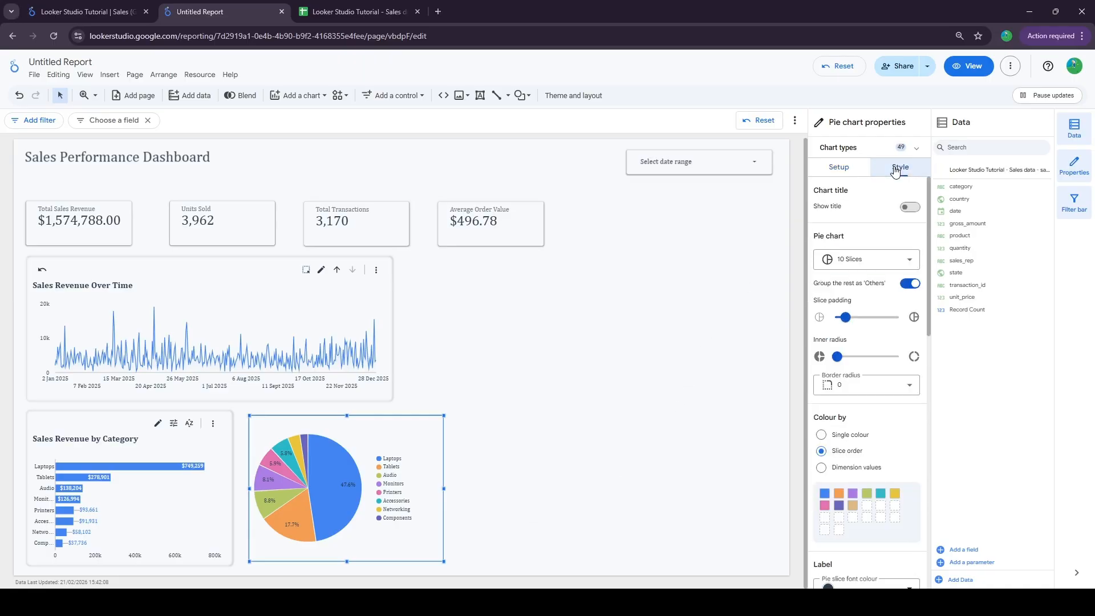
left_click(910, 207)
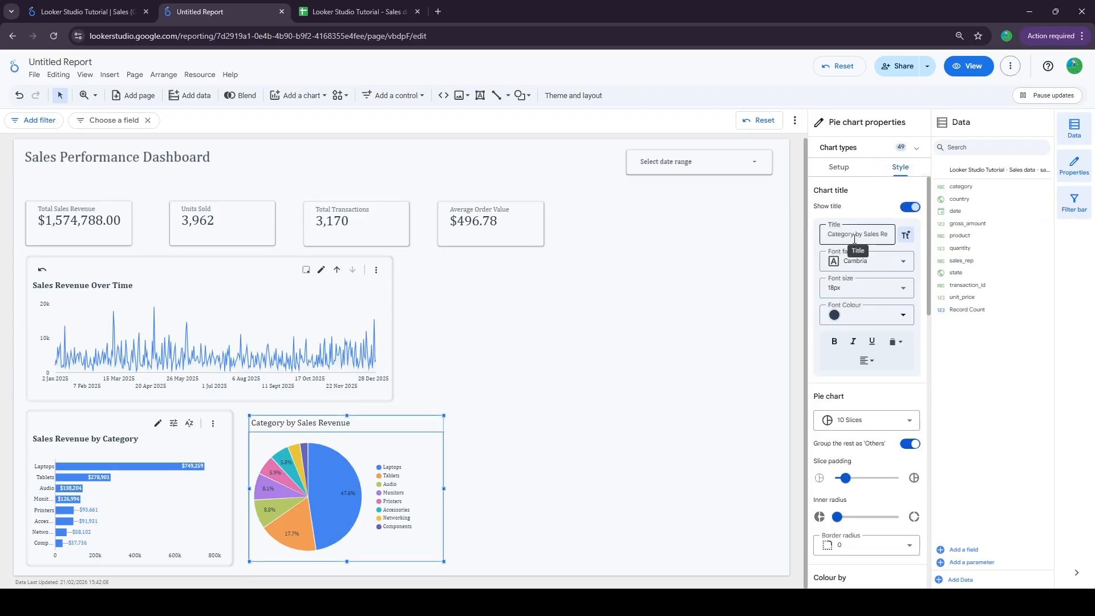
left_click(86, 11)
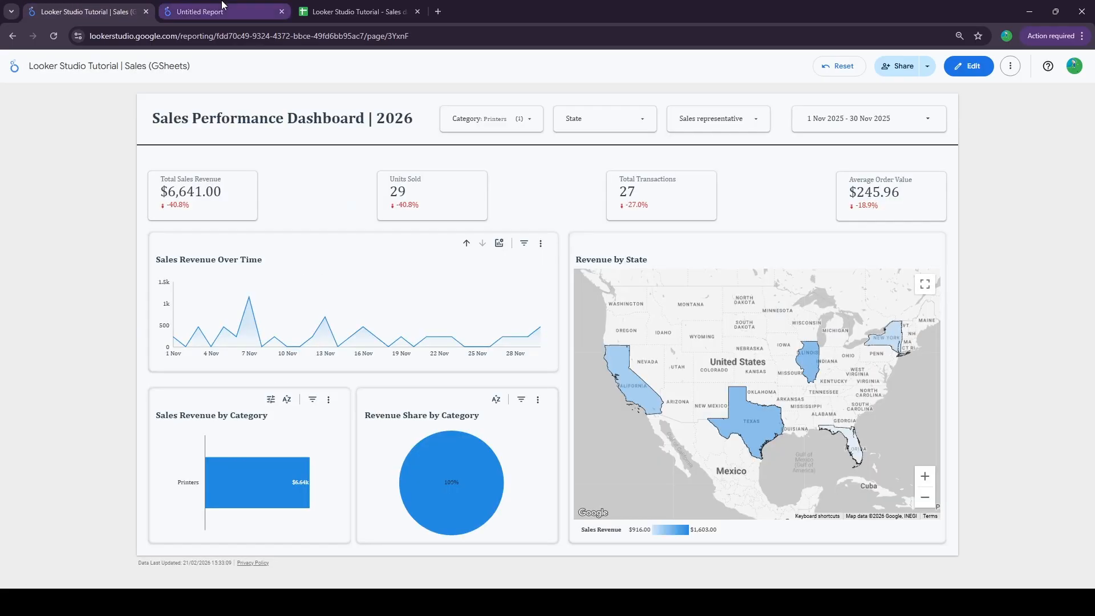
left_click(223, 6)
triple_click(844, 235)
type("Re")
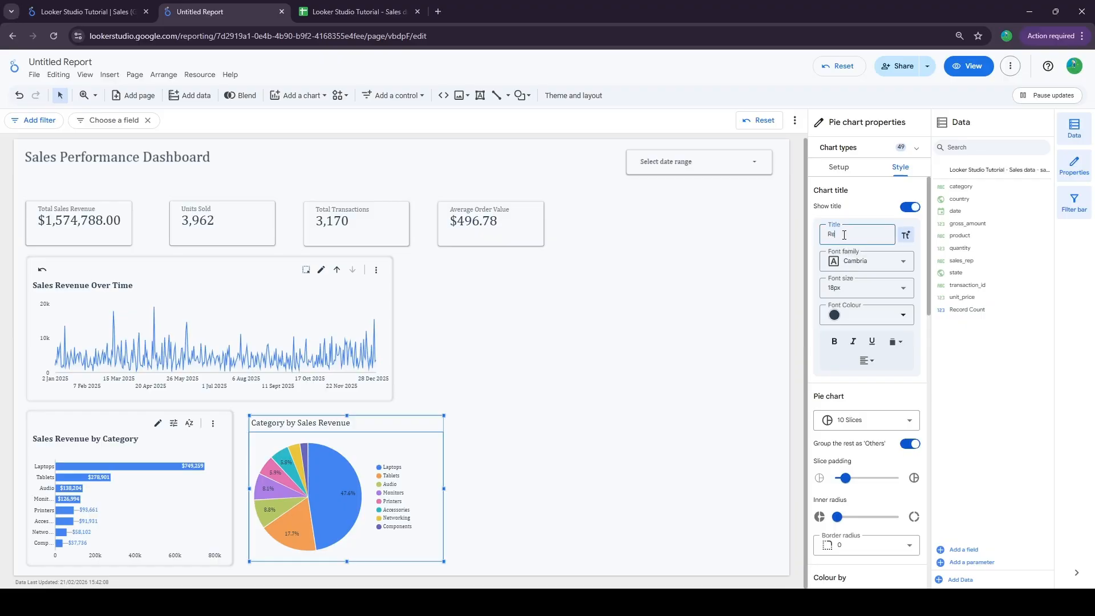
type("venue Share by Category")
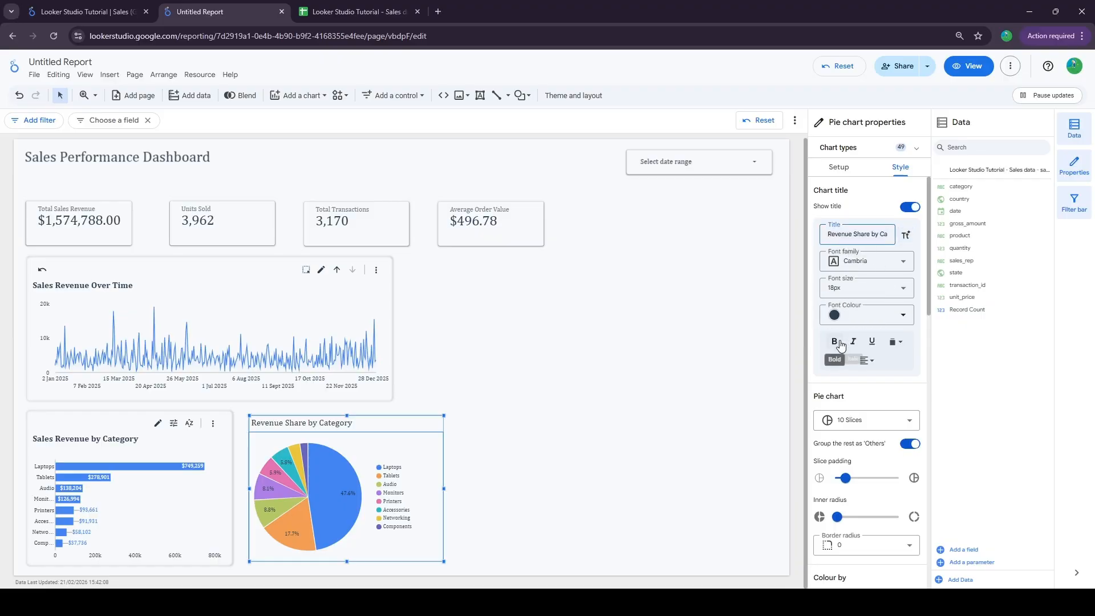
left_click(834, 342)
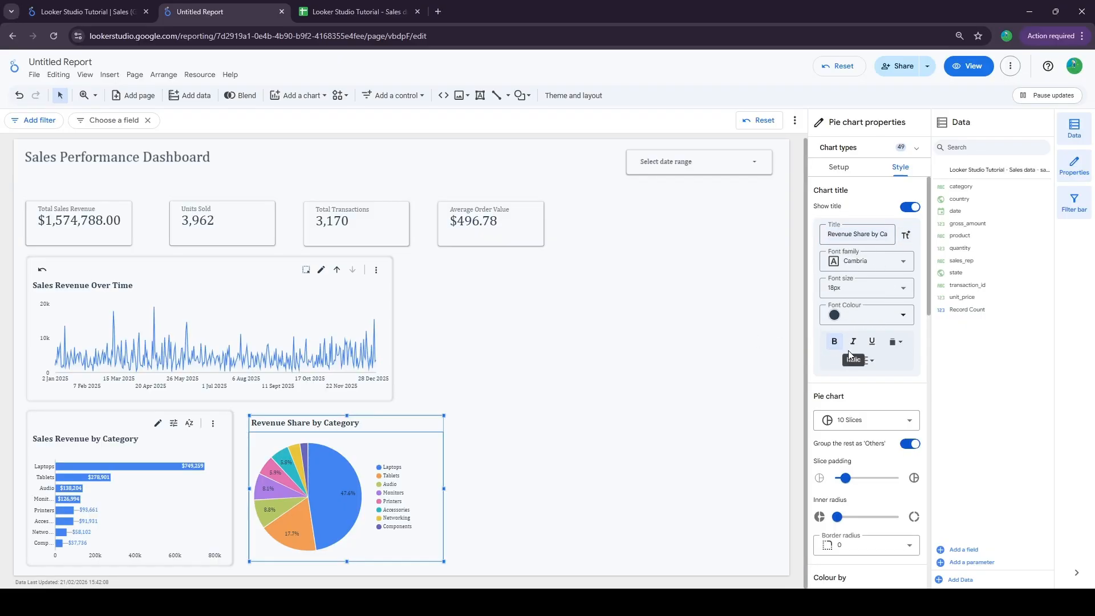
- Set the pie chart's header to Always show
scroll(887, 424, "down", 10)
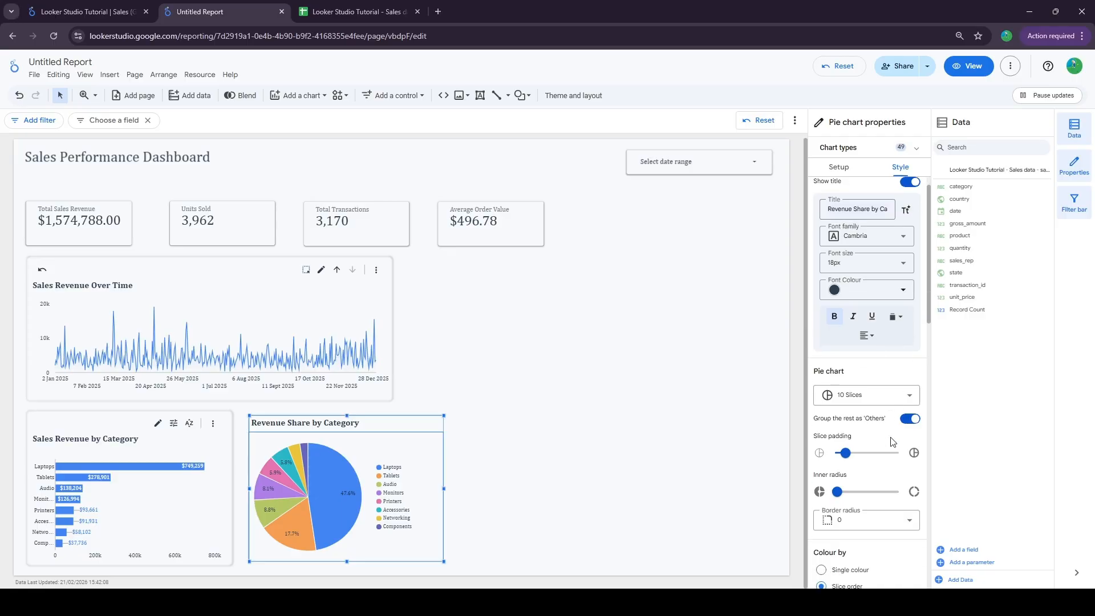
left_click(543, 418)
left_click(358, 419)
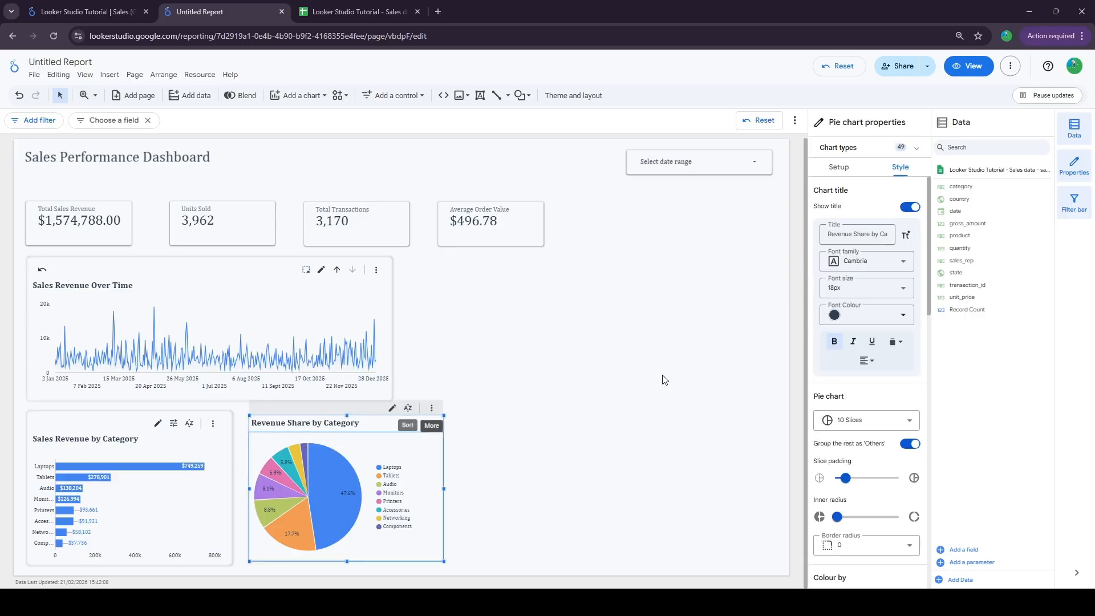
scroll(889, 302, "down", 5)
scroll(886, 324, "down", 3)
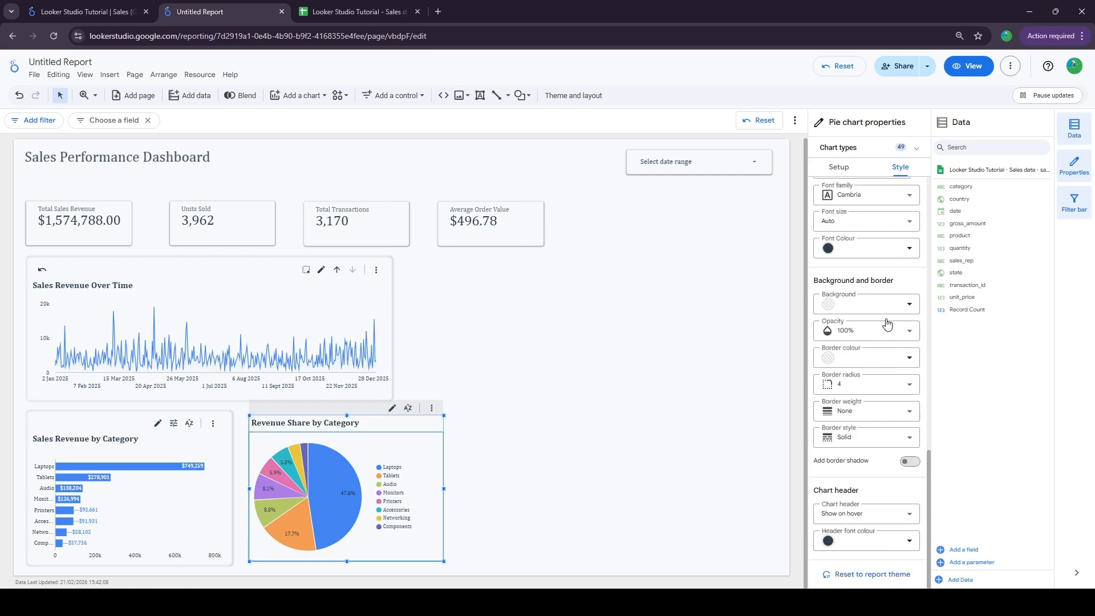
left_click(855, 513)
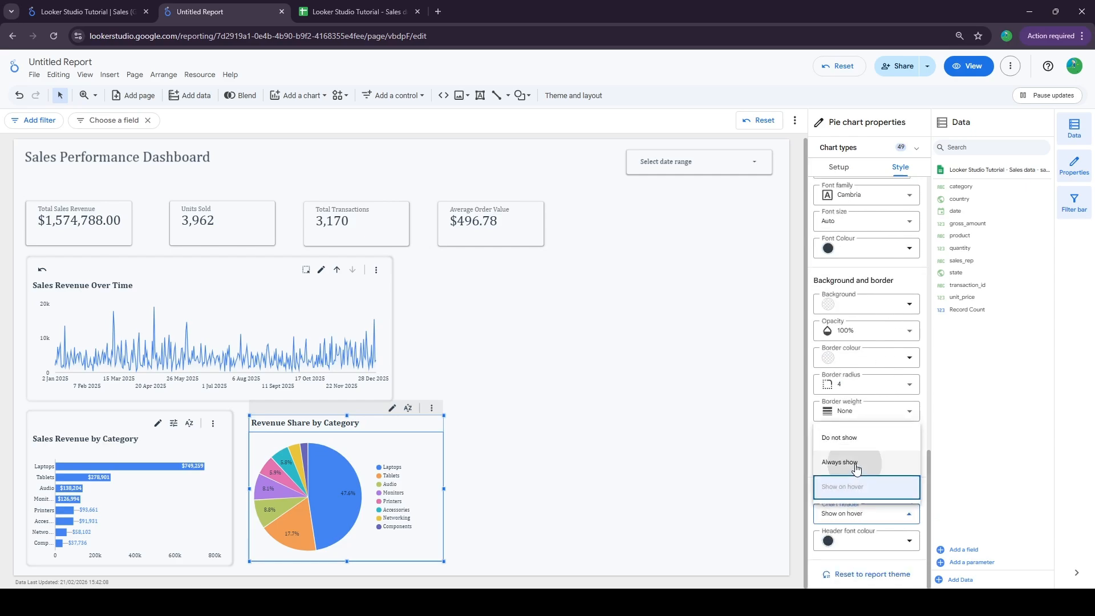
left_click(849, 487)
left_click(546, 473)
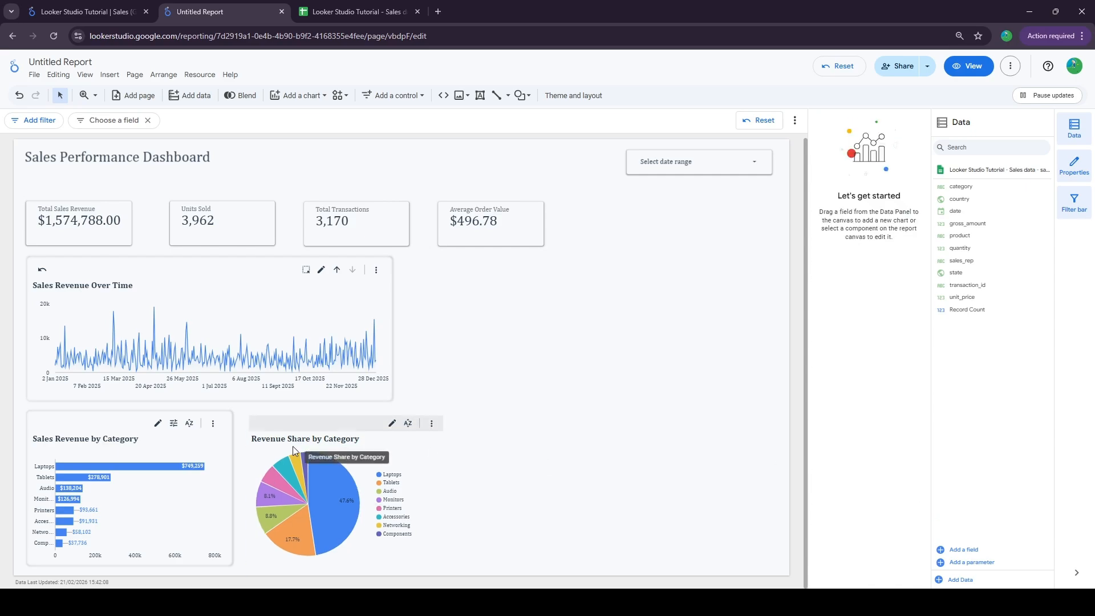
- Duplicate the bar chart's rounded frame, place the copy around the pie chart and send it behind the chart
left_click(231, 413)
key("ctrl+c")
key("ctrl+v")
left_click_drag(233, 449, 440, 442)
left_click(504, 447)
left_click(393, 475)
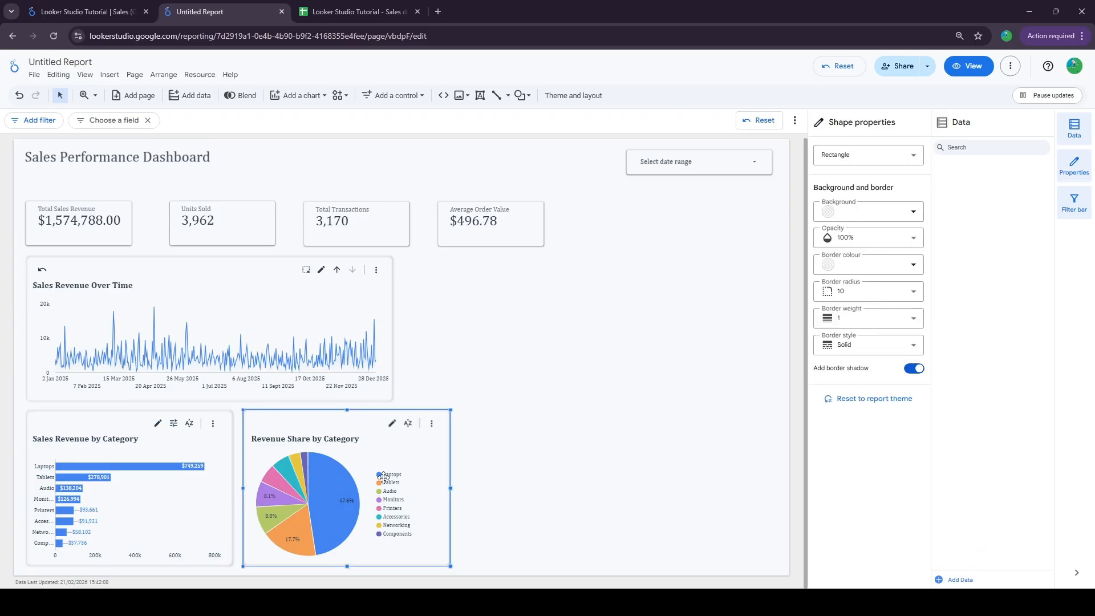
right_click(395, 475)
mouse_move(433, 362)
left_click(502, 427)
left_click(513, 433)
- Select the pie chart together with its frame and nudge both closer to the bar chart, level with its frame
left_click(291, 433)
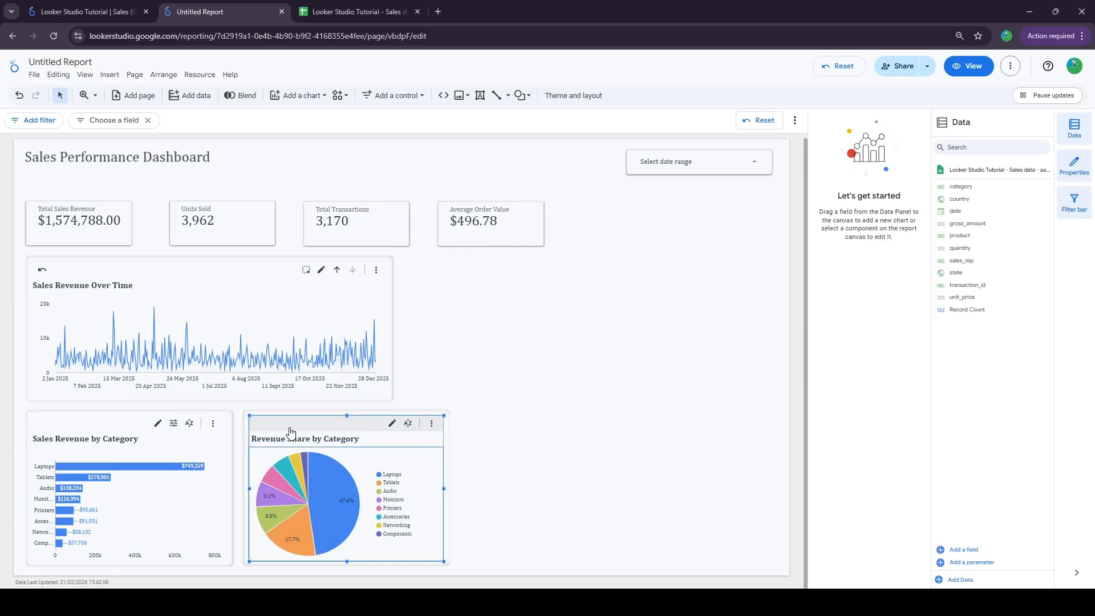
left_click(488, 416)
left_click_drag(505, 438, 330, 507)
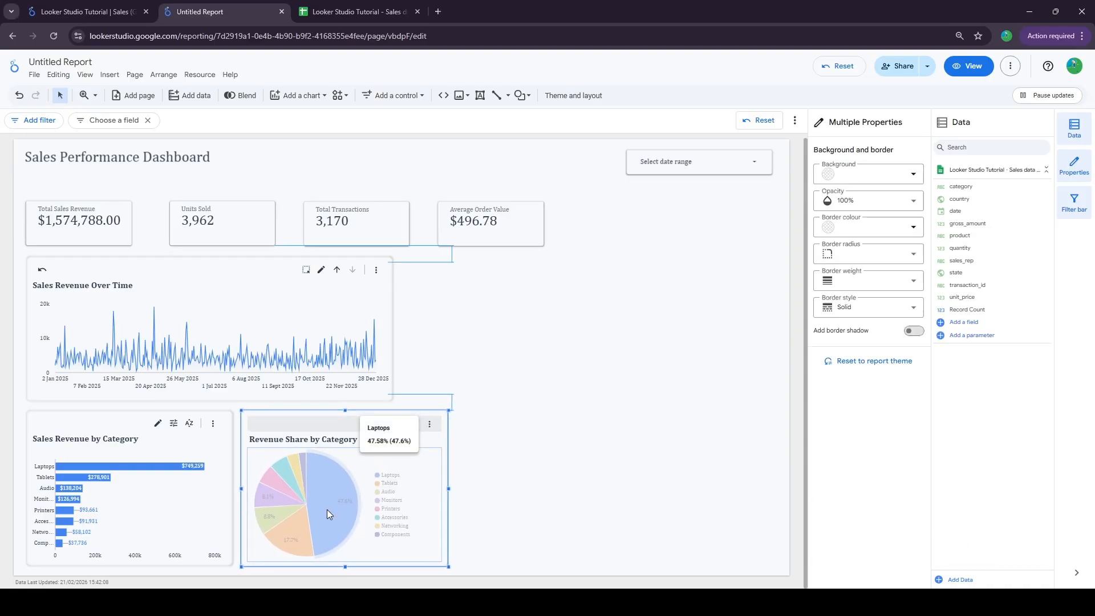
left_click_drag(326, 509, 326, 508)
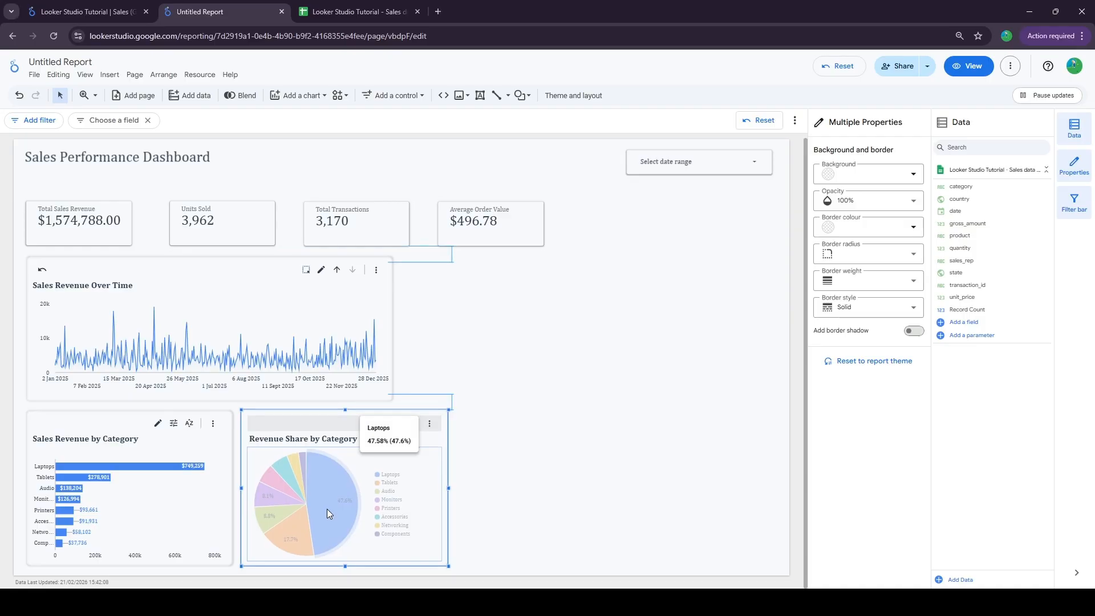
left_click(327, 509)
left_click(522, 481)
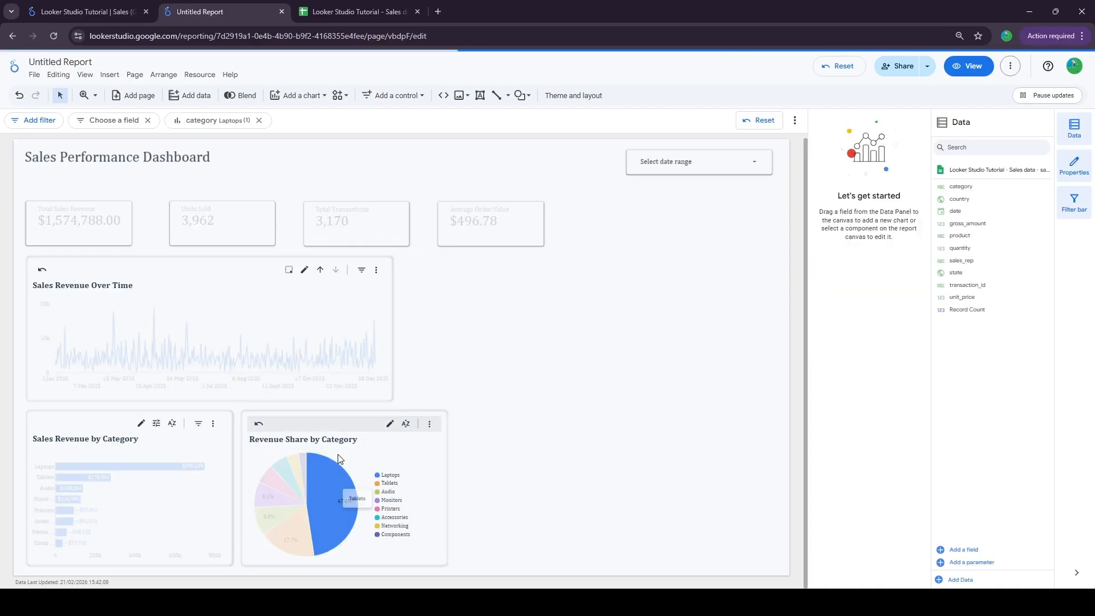
- Remove the Laptops category filter from the report and check the pie chart's setup properties
left_click(334, 431)
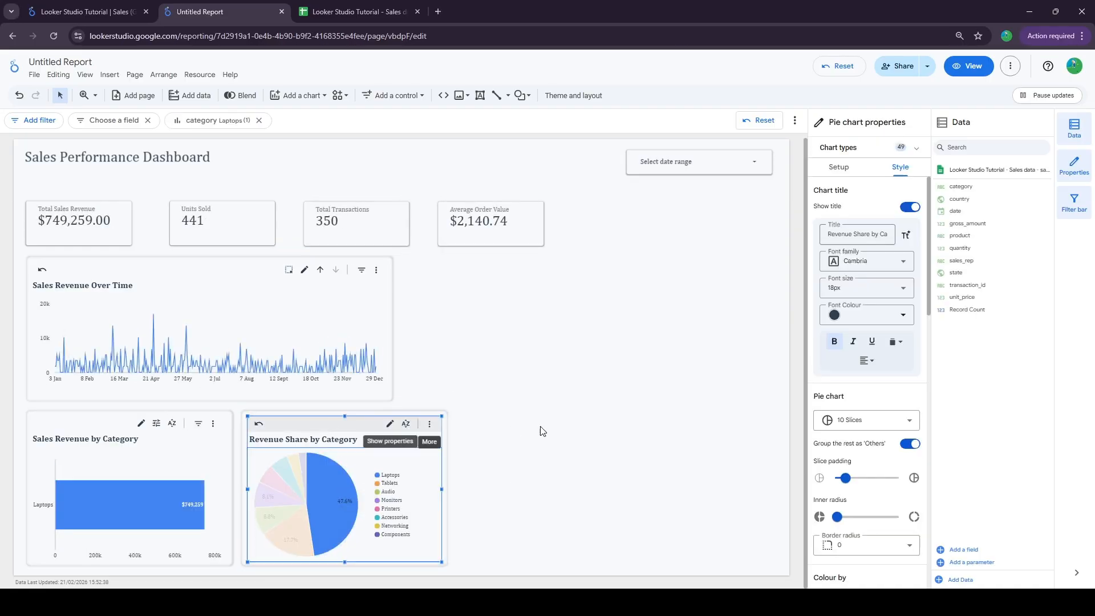
left_click(258, 120)
left_click(839, 167)
scroll(875, 402, "down", 3)
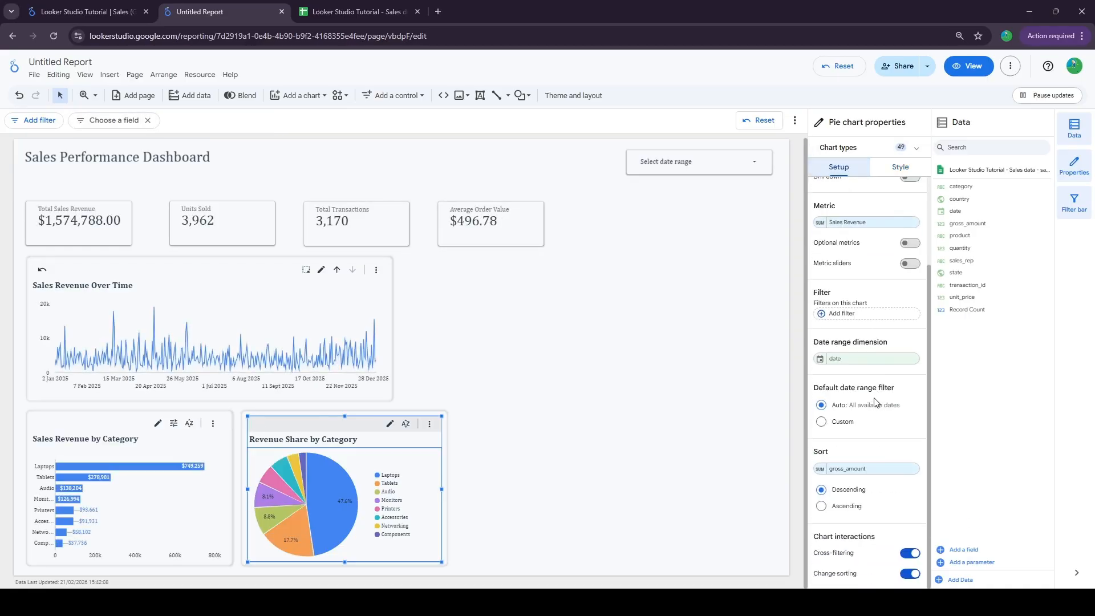
left_click(446, 366)
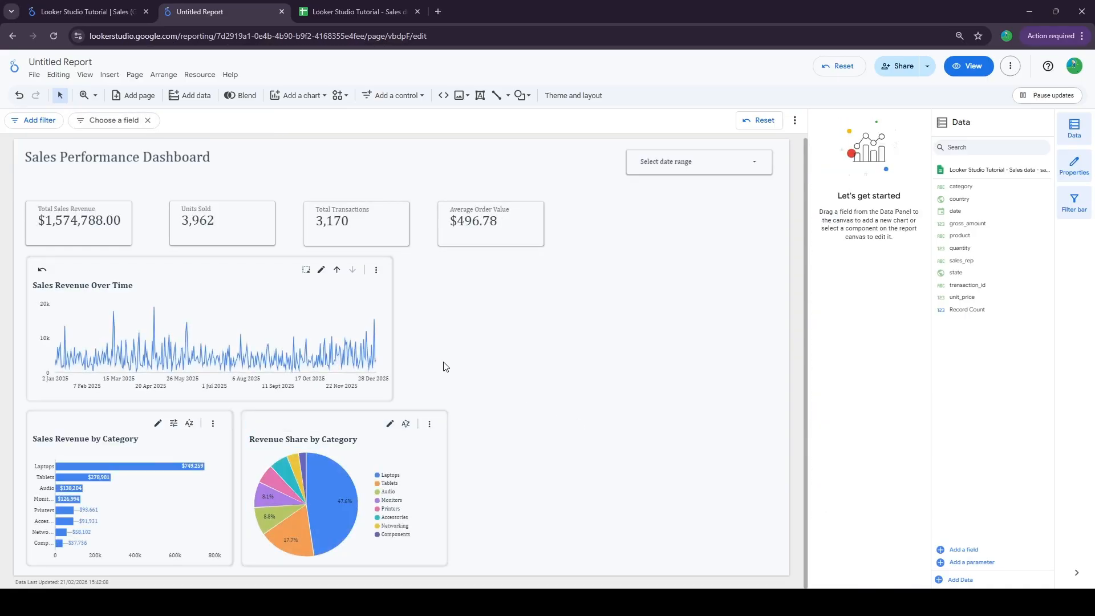
- Widen the time series frame to align with the pie chart's frame and stretch the time series chart to fill it
left_click(390, 303)
left_click_drag(398, 335, 449, 330)
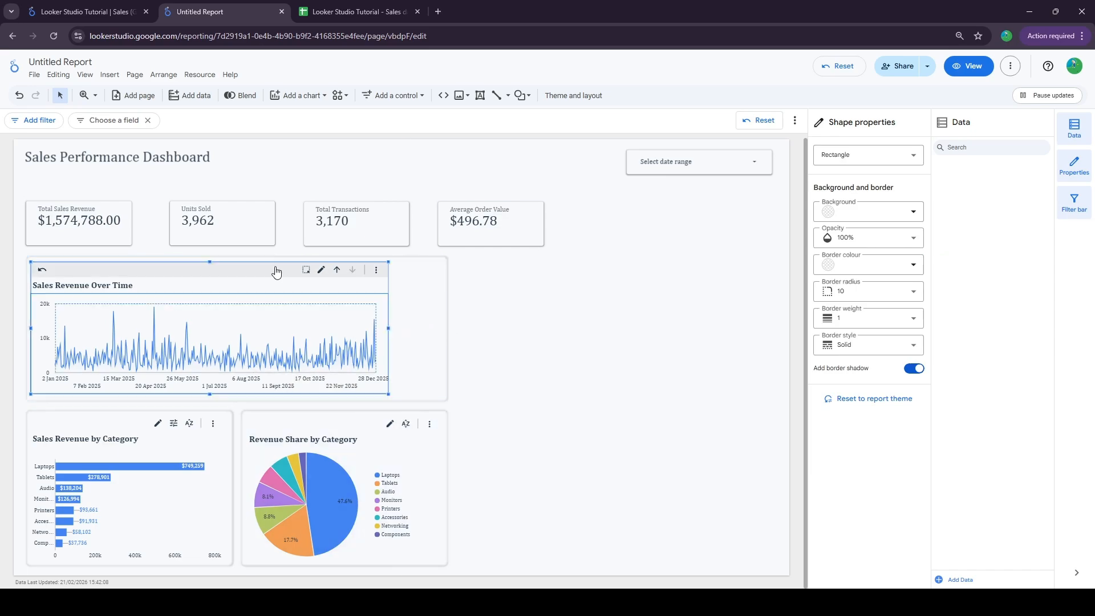
left_click(391, 325)
left_click_drag(418, 328, 443, 325)
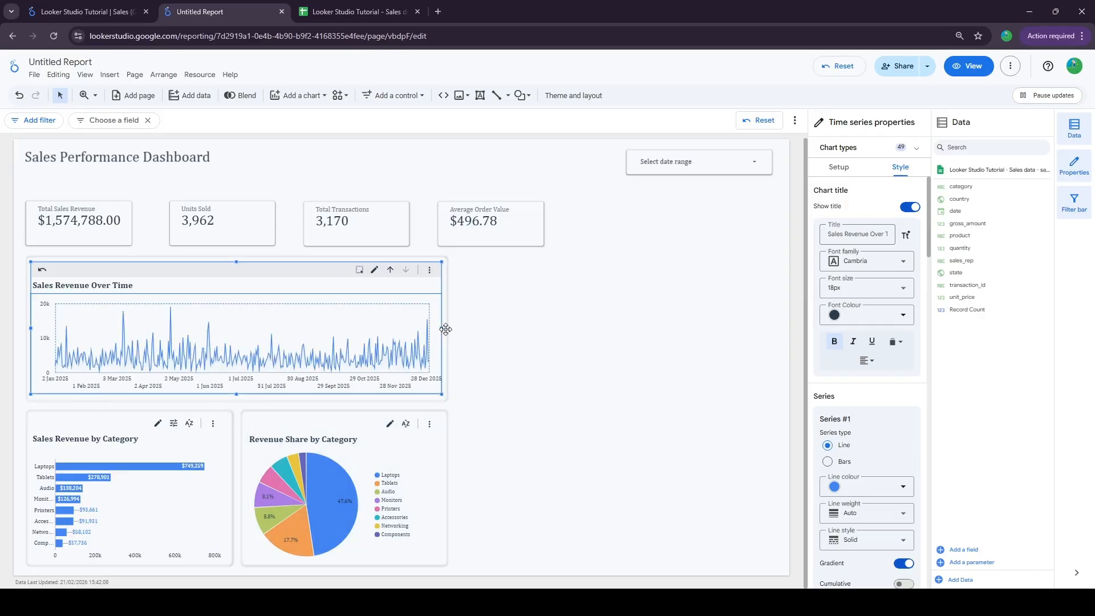
left_click(484, 342)
left_click(154, 277)
left_click(572, 341)
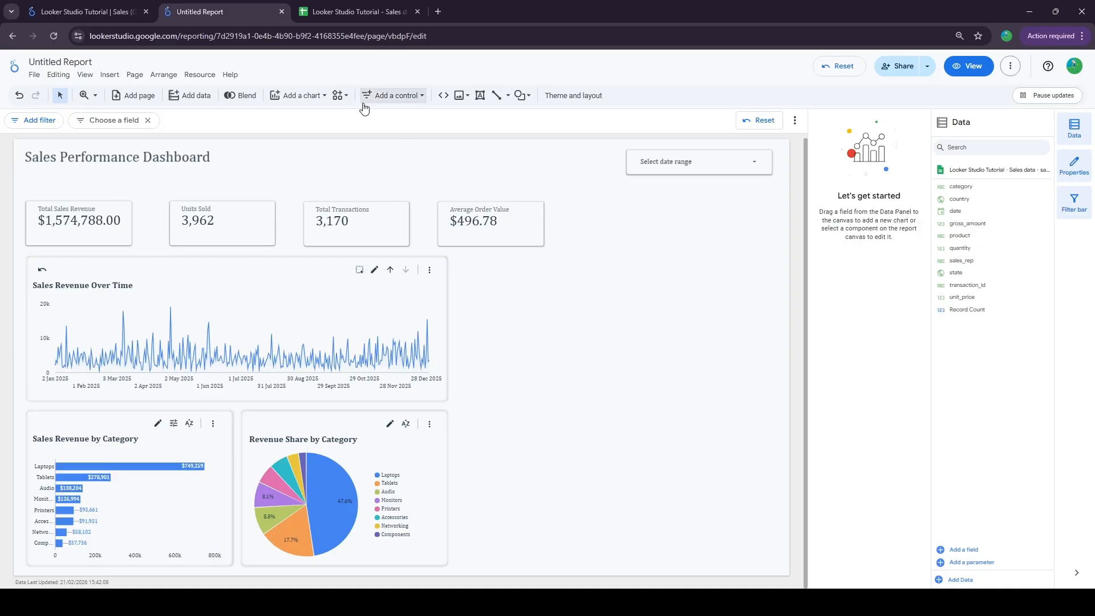
- Insert a Google Maps chart with filled areas beside the Sales Revenue Over Time chart
left_click(299, 95)
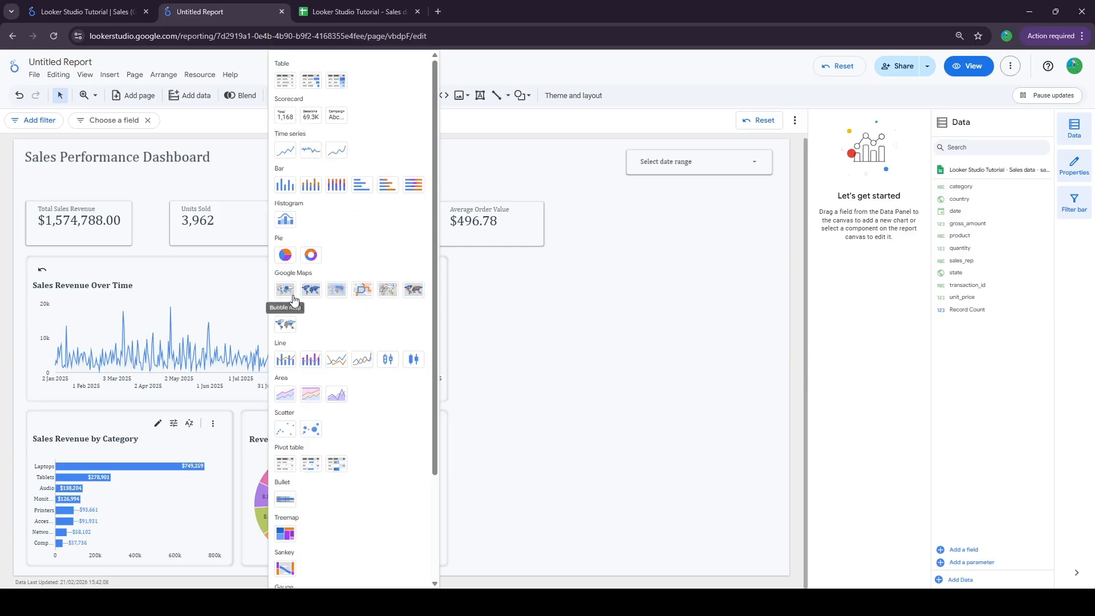
left_click(285, 324)
left_click(494, 288)
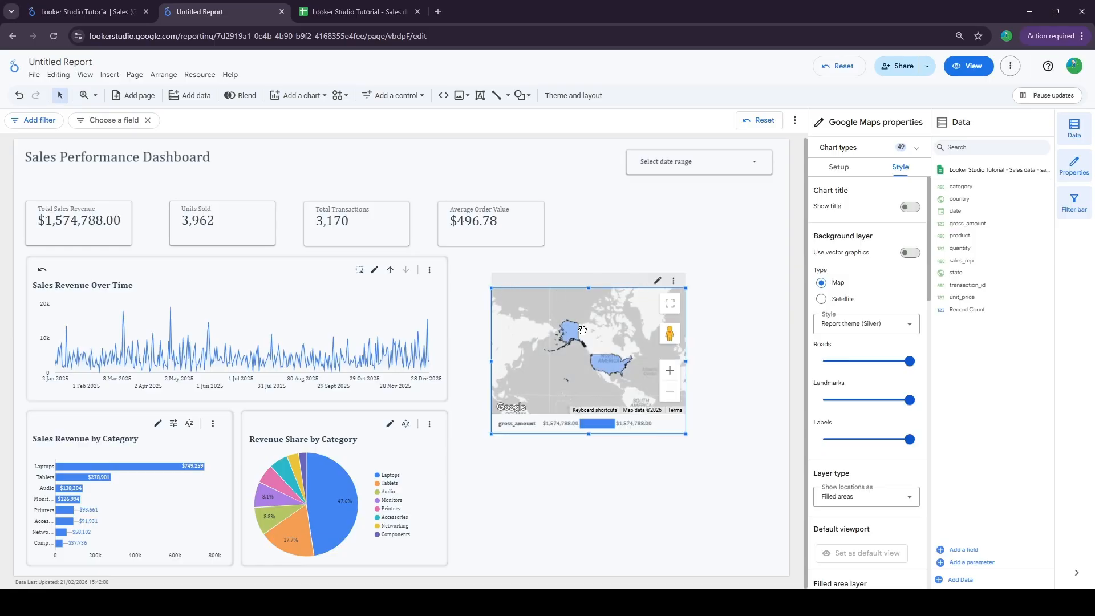
left_click_drag(541, 286, 523, 275)
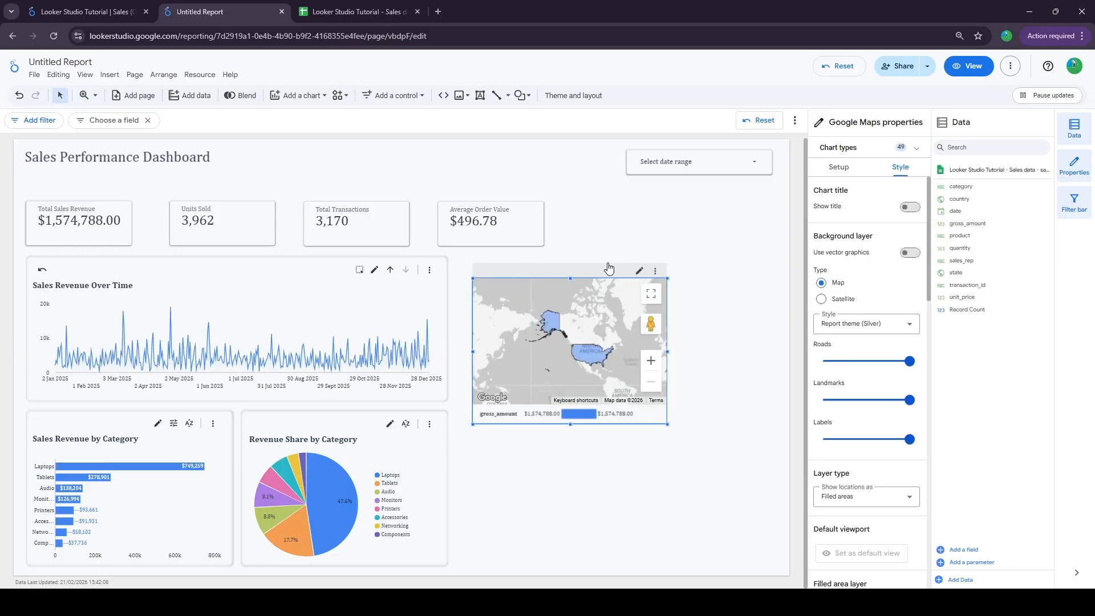
- Set the map's location field to state
left_click(839, 167)
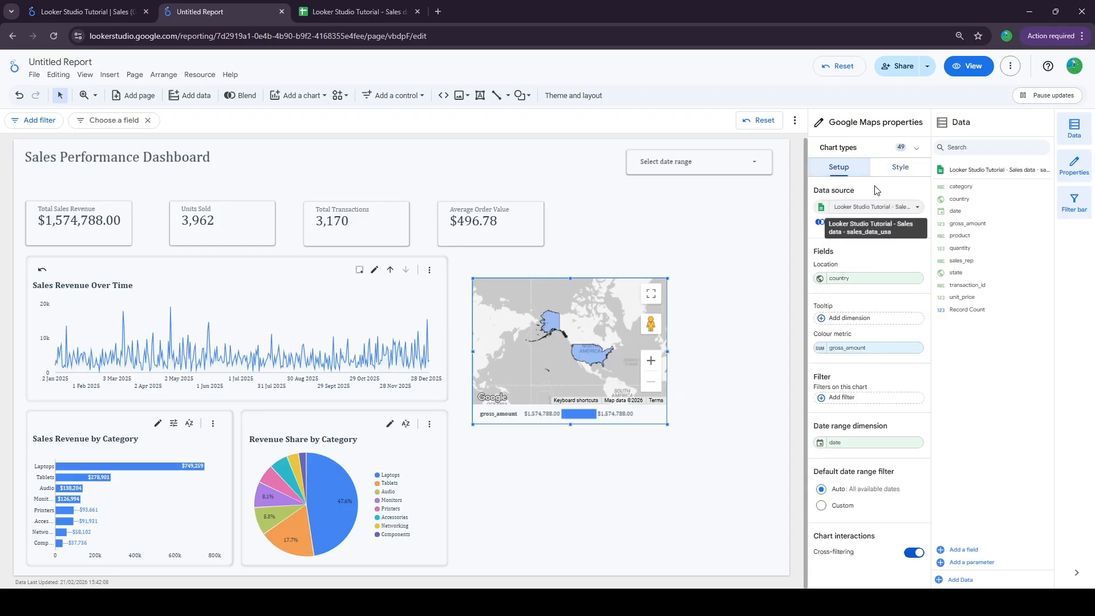
left_click(842, 285)
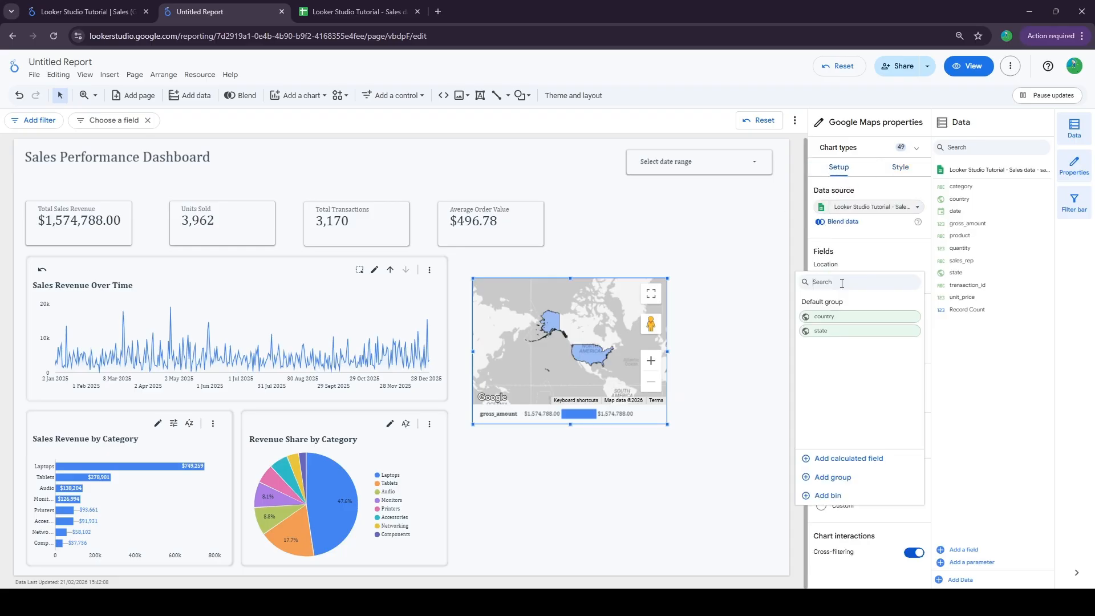
left_click(821, 336)
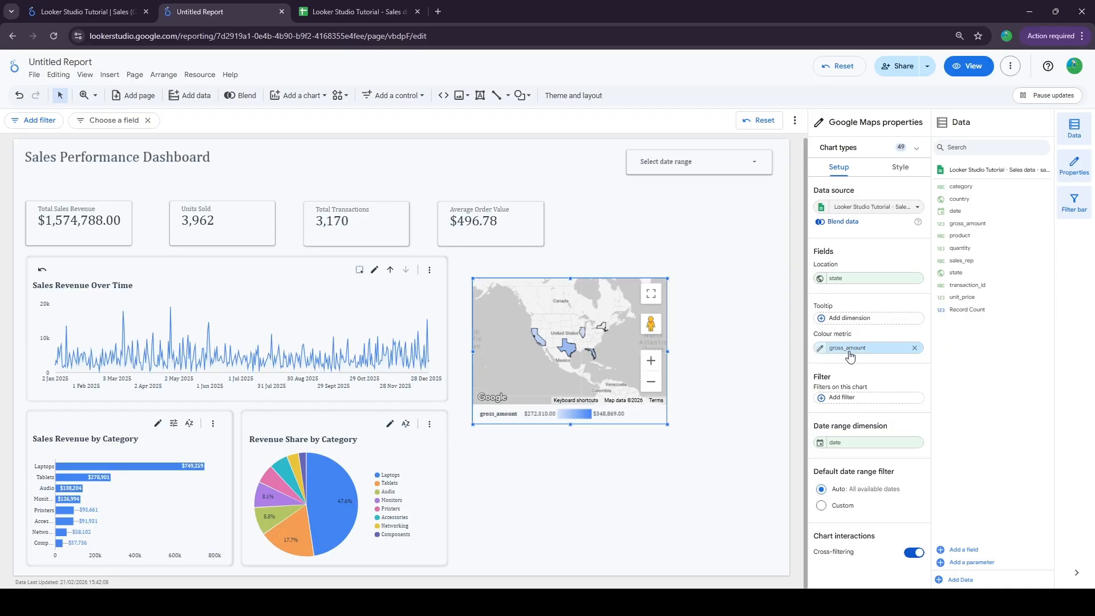
- Set the display name of the map's gross_amount colour metric to "Sales Revenue"
left_click(820, 348)
left_click(824, 383)
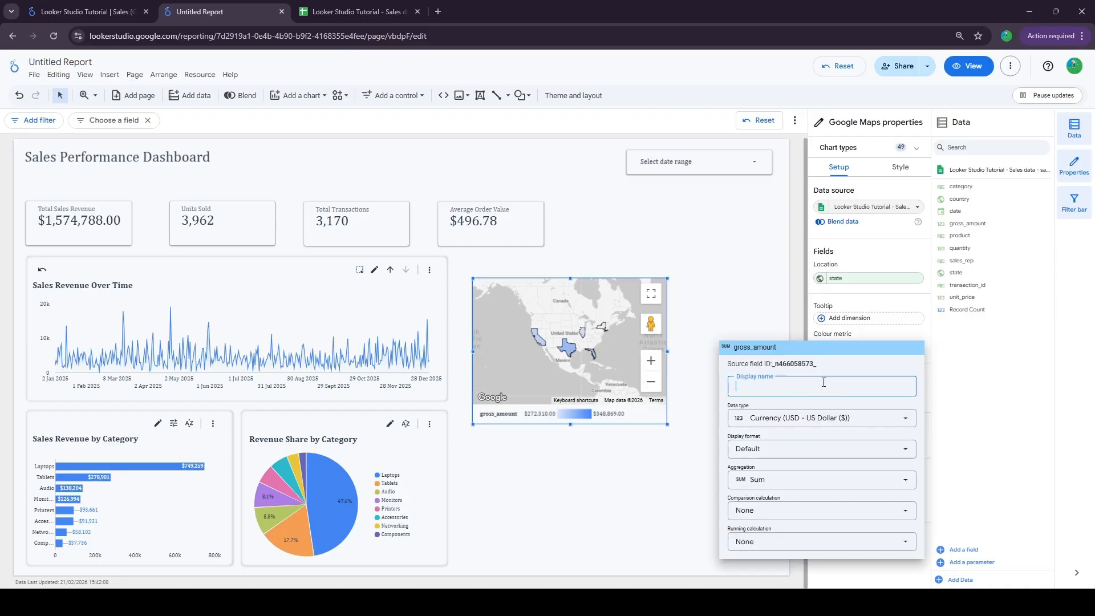
type("Sal")
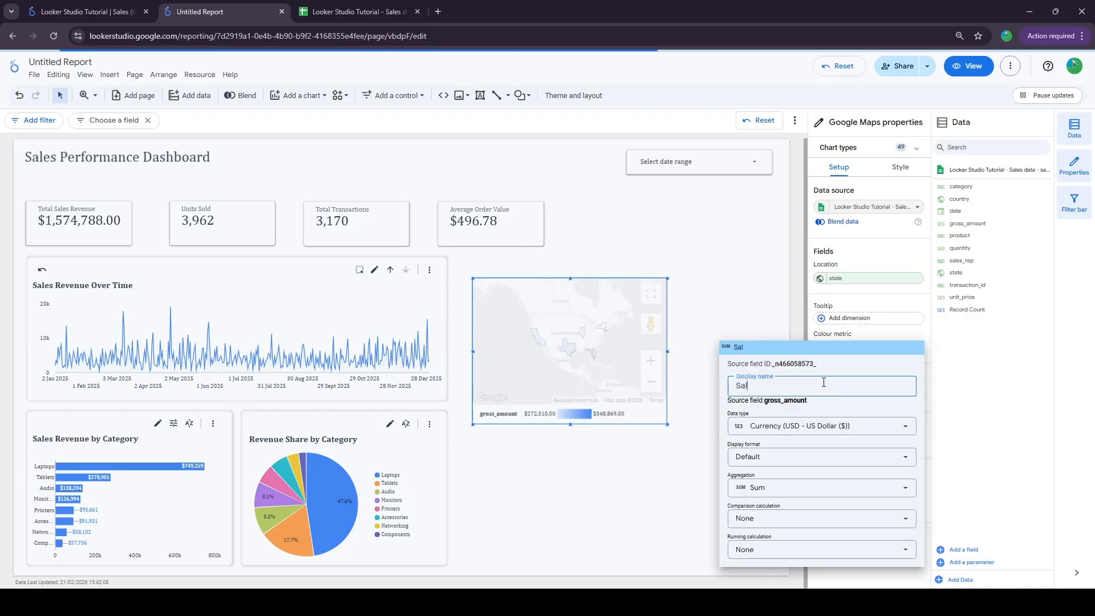
type("es Revenue")
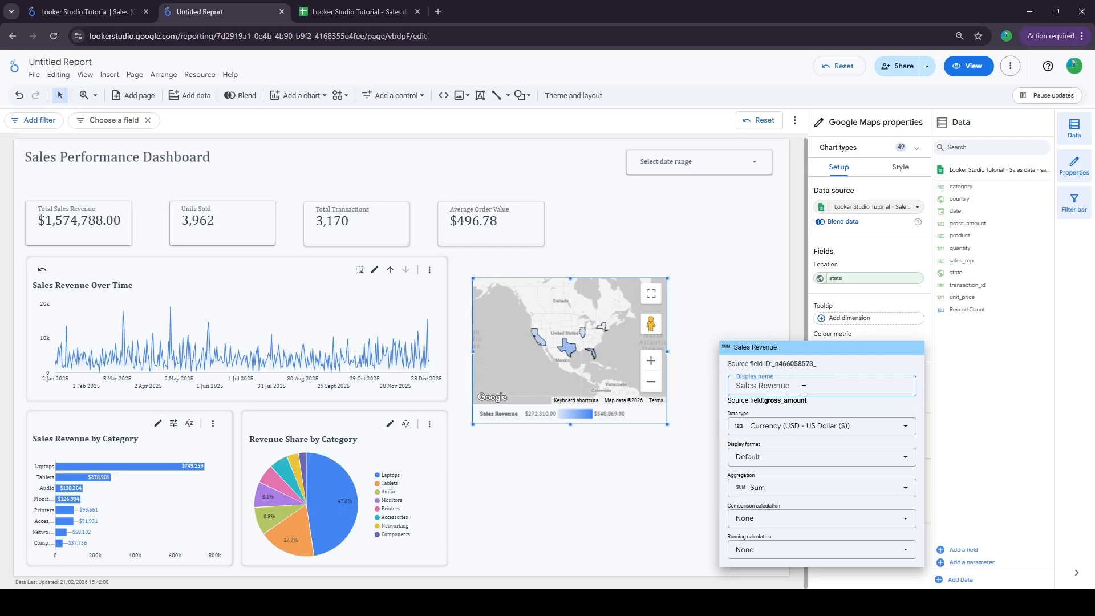
left_click(746, 288)
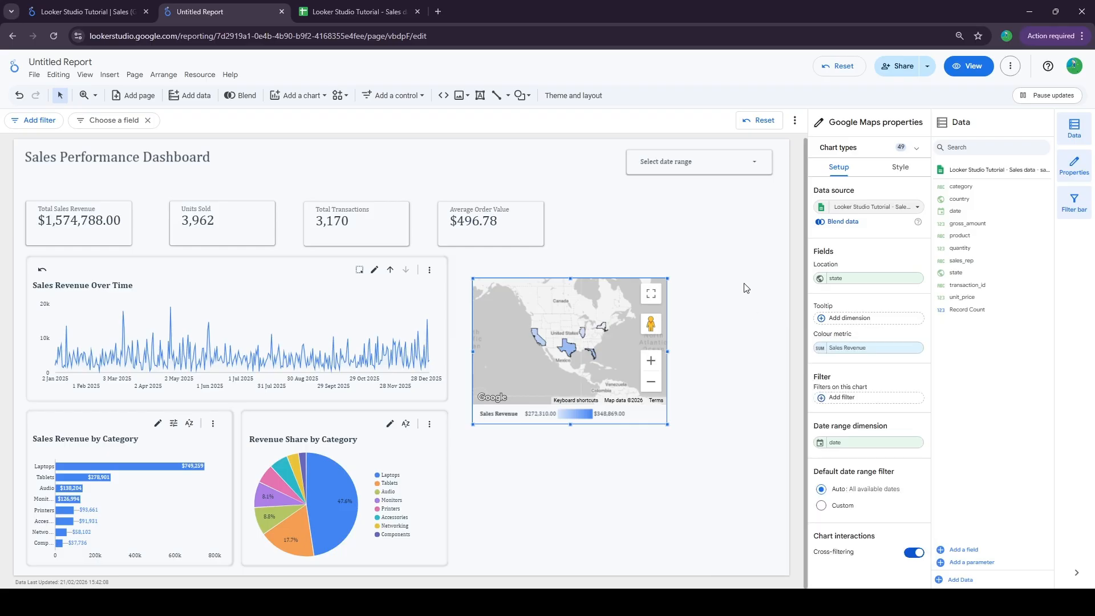
- Examine the map's available location fields and the geo data types of the country field in the added data source
left_click(849, 284)
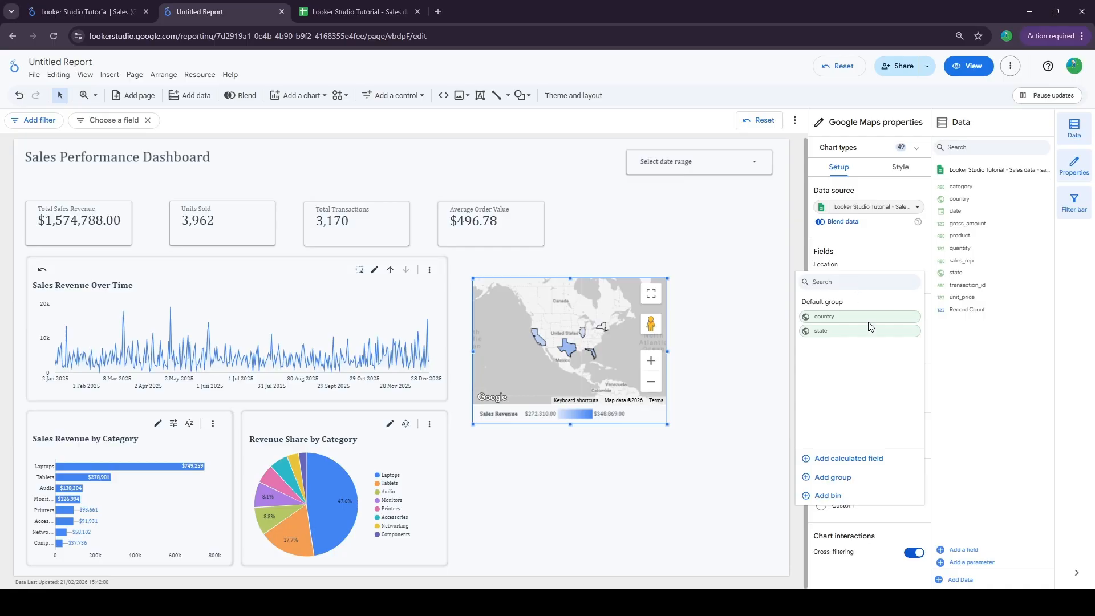
left_click(199, 74)
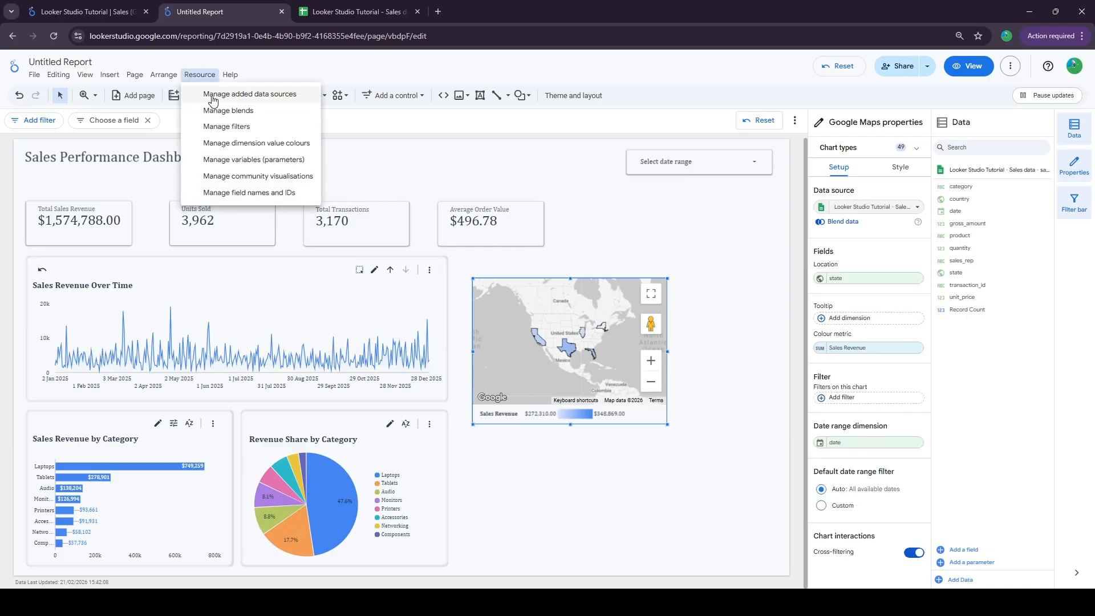
left_click(228, 95)
left_click(602, 141)
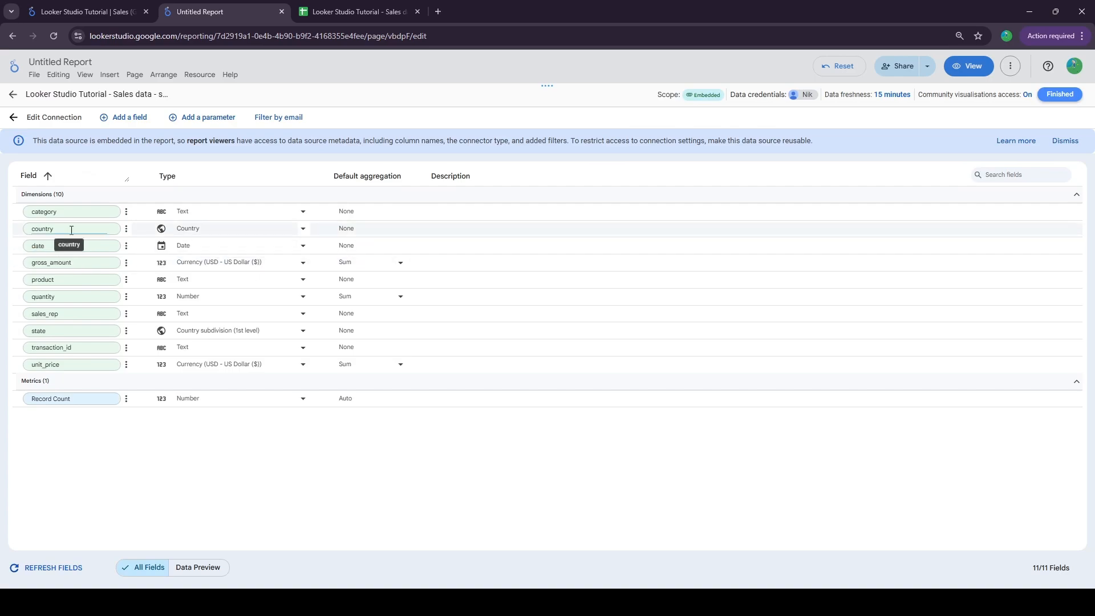
left_click(184, 235)
mouse_move(188, 318)
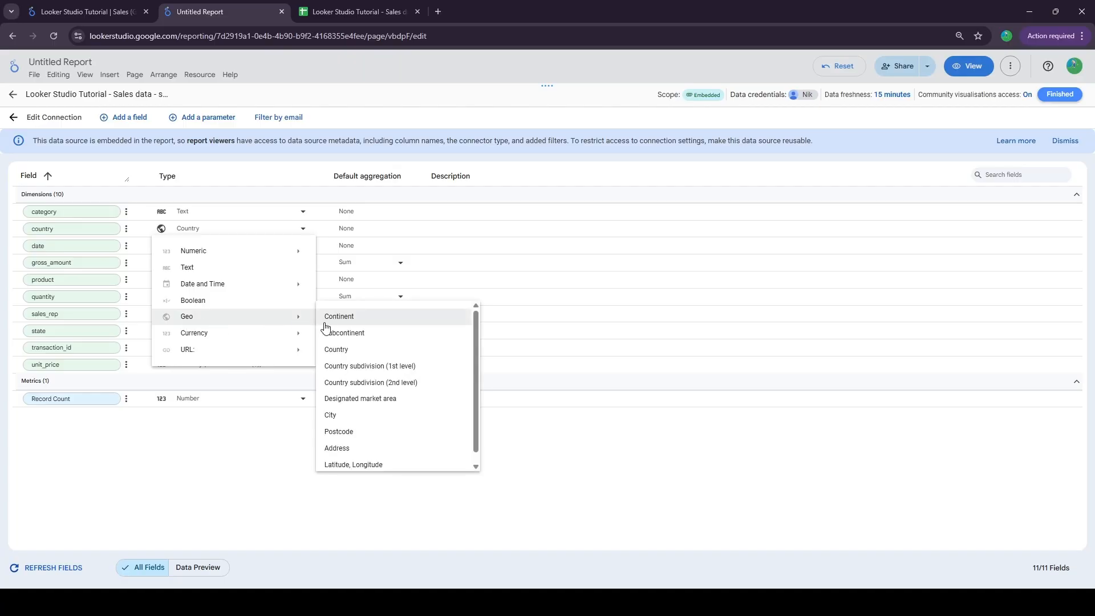
left_click(178, 472)
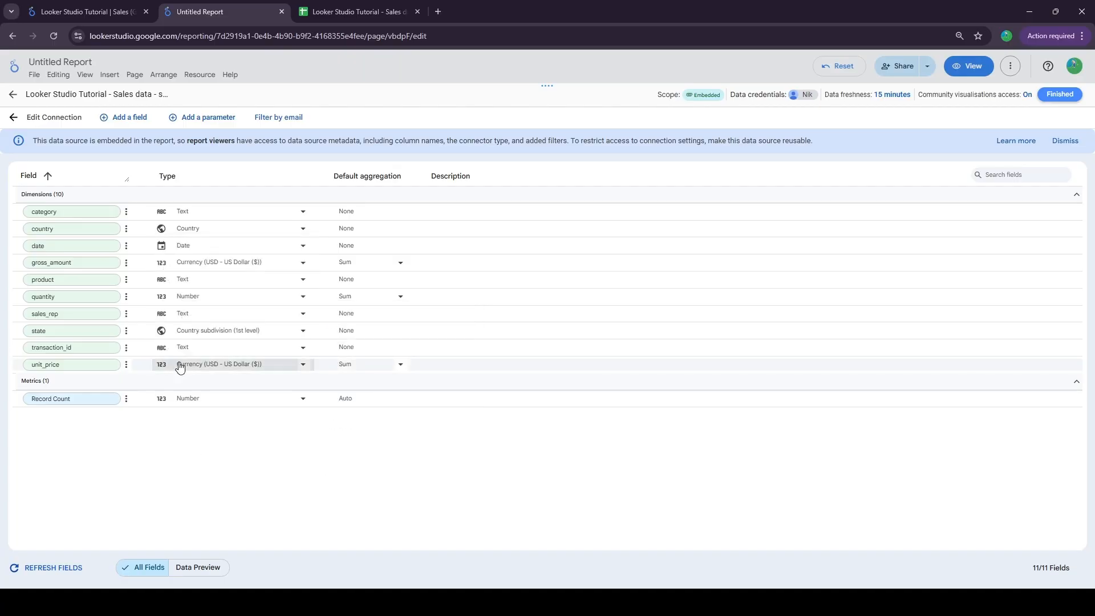
left_click(1059, 94)
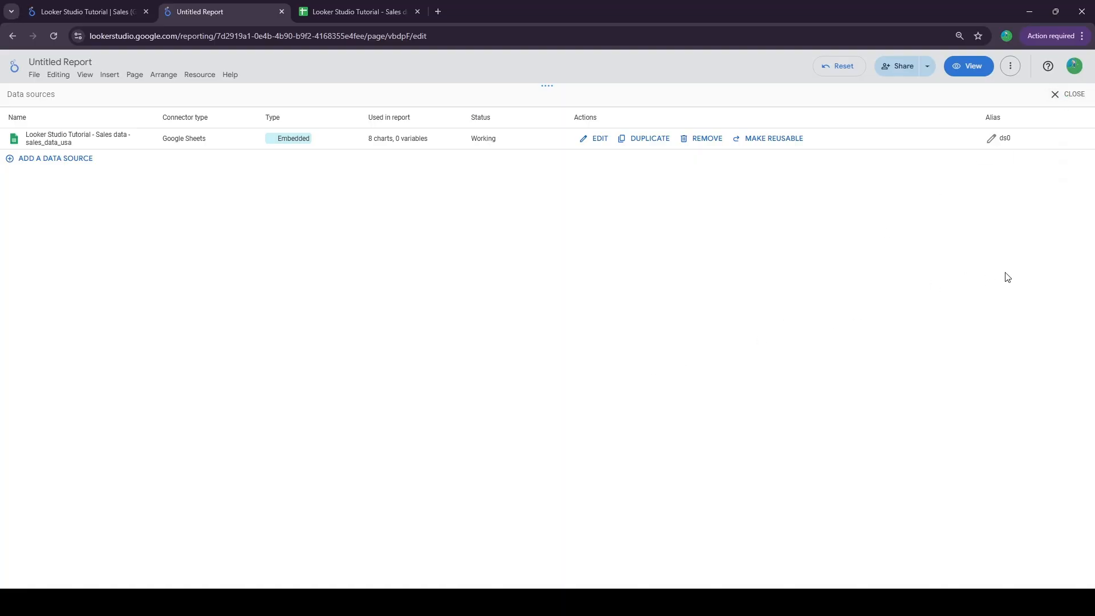
left_click(1064, 103)
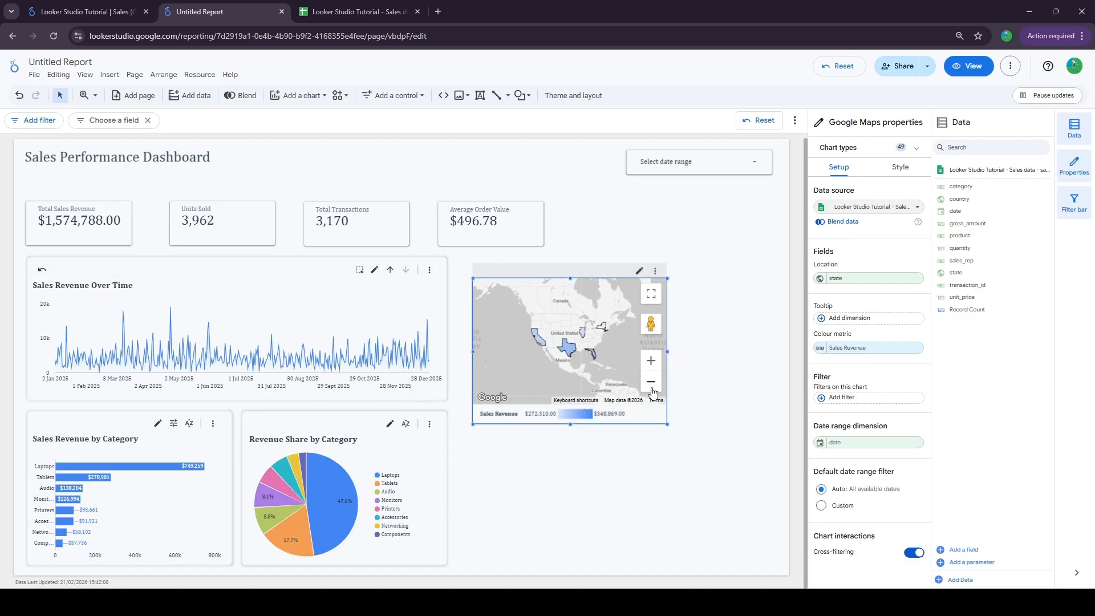
- Enlarge the map to fill the empty area beside the time series and pie charts, and show its chart title
left_click_drag(665, 354, 769, 362)
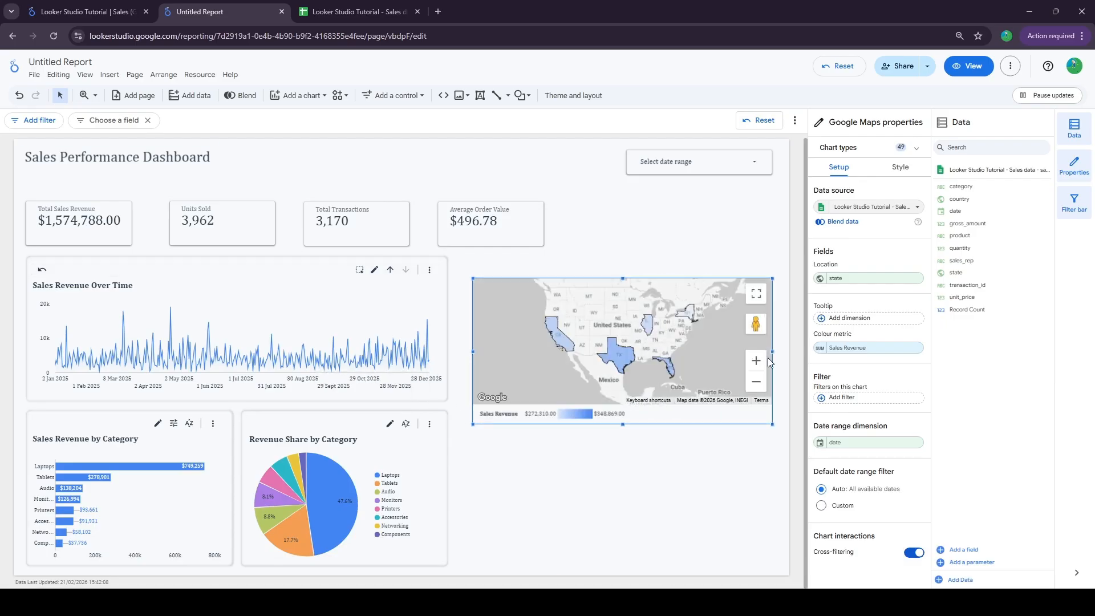
left_click_drag(623, 425, 626, 554)
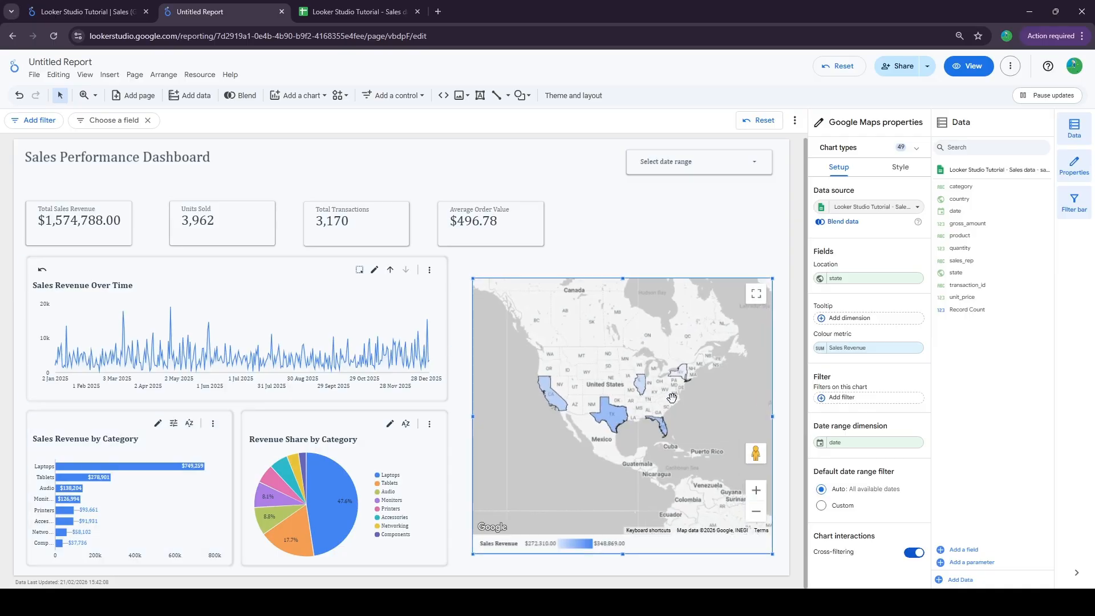
left_click(901, 169)
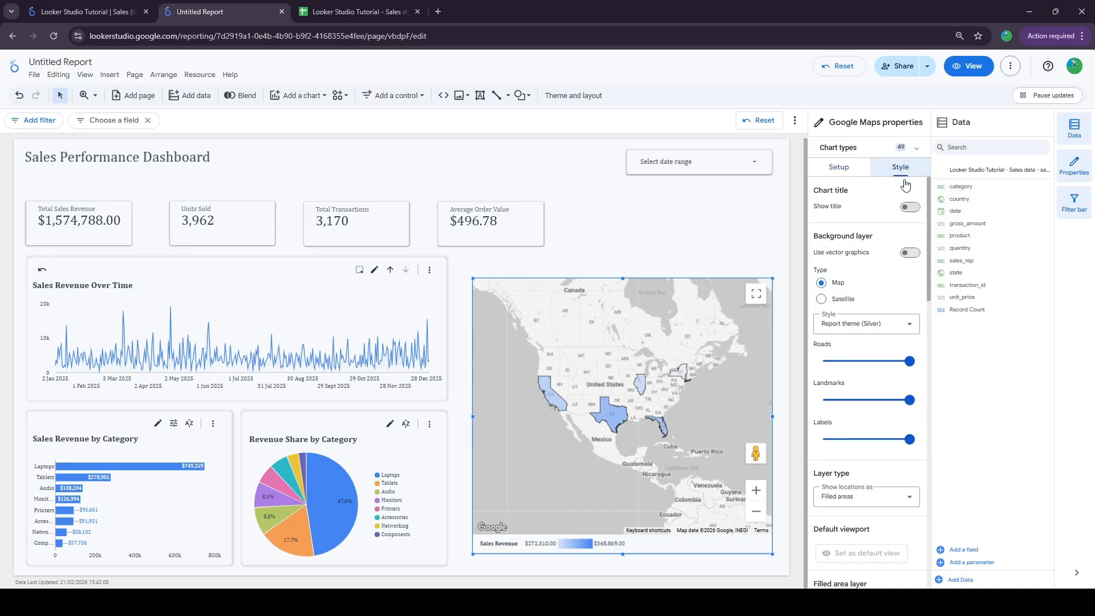
left_click(910, 207)
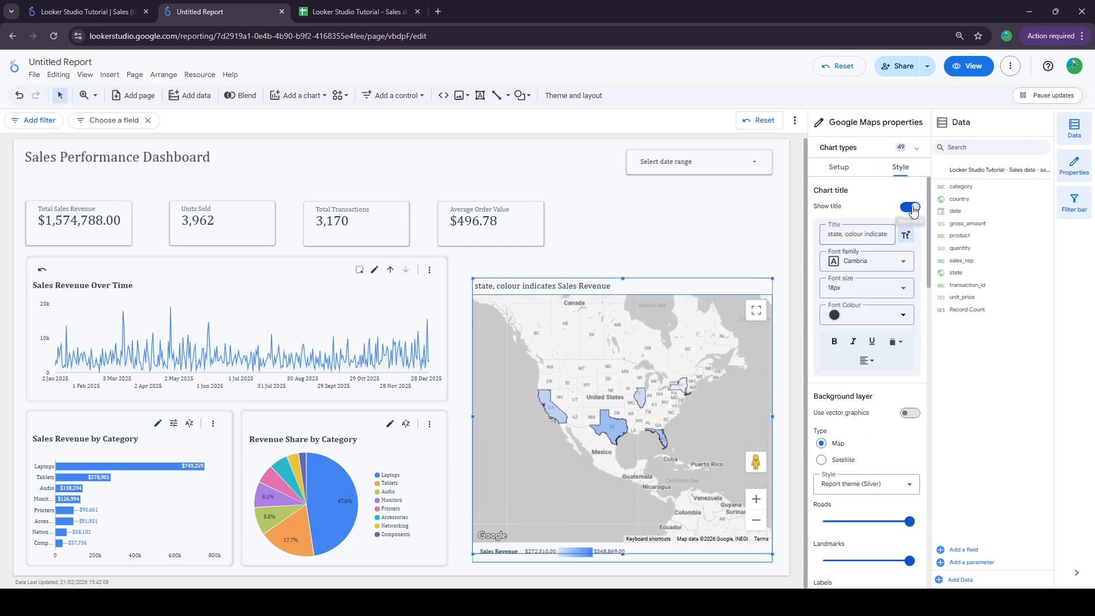
- Check the map title in the finished reference dashboard and title this map "Revenue by State" in bold
left_click(86, 11)
left_click(225, 5)
left_click(50, 4)
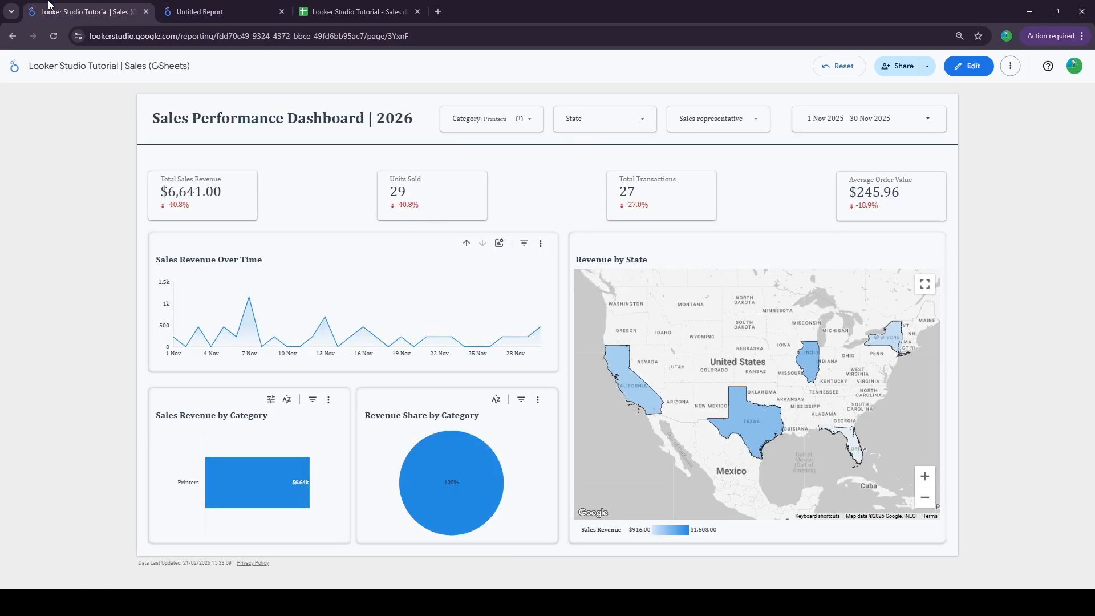
left_click(212, 9)
left_click(849, 234)
key("ctrl+a")
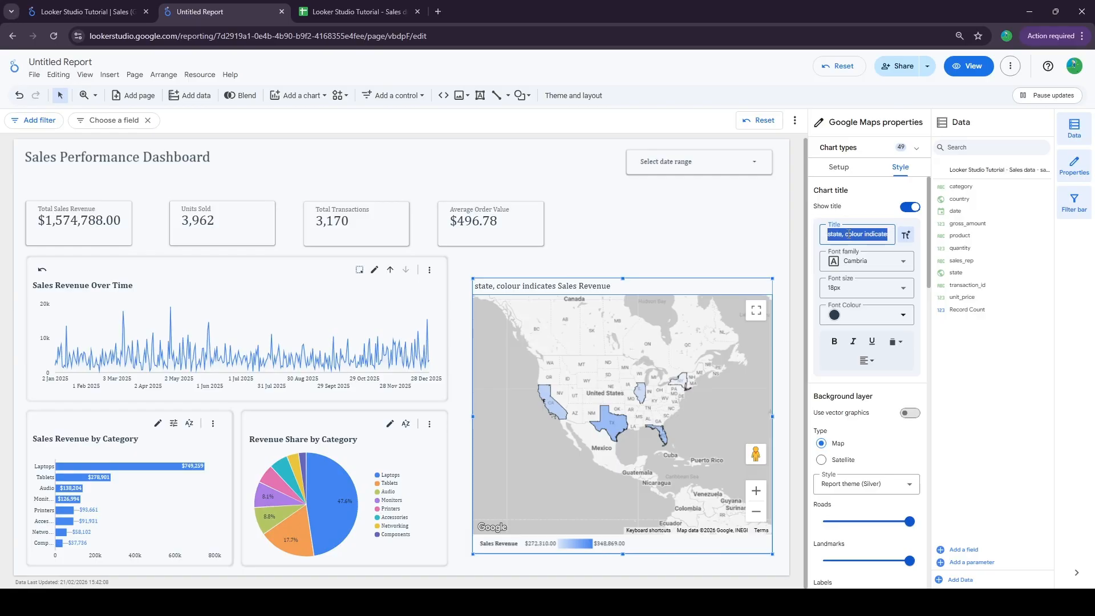
type("Revenue by State")
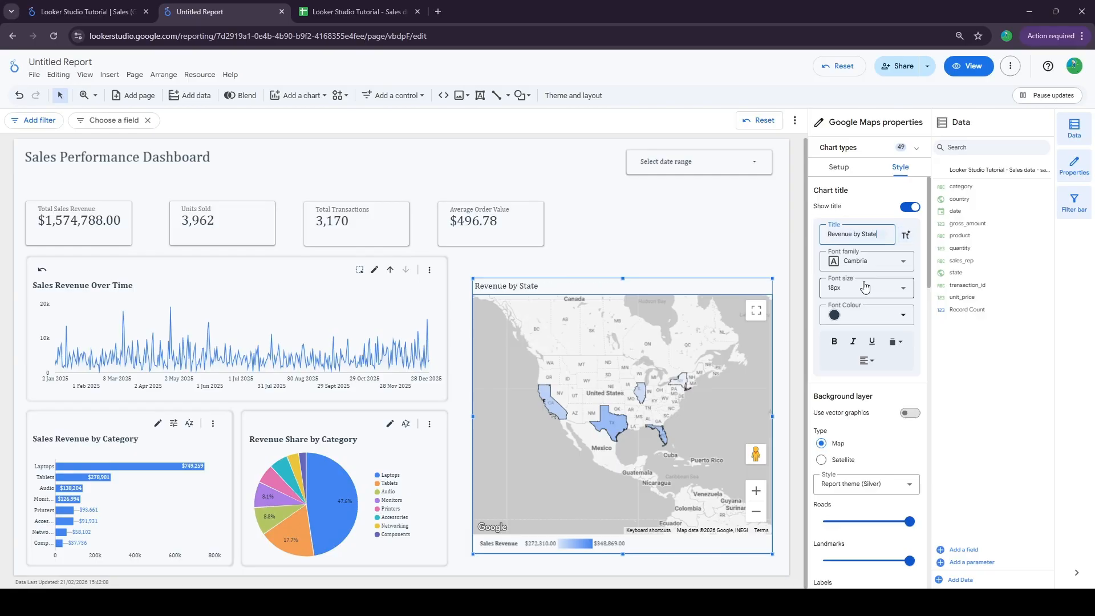
scroll(866, 293, "down", 1)
scroll(866, 292, "down", 3)
scroll(866, 293, "up", 5)
left_click(834, 342)
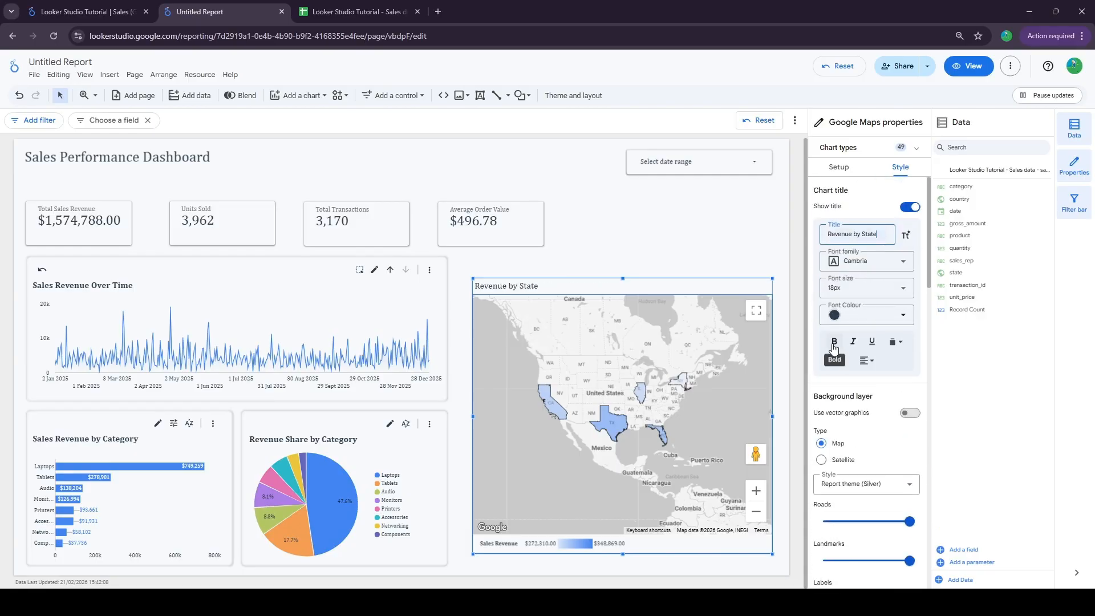
- Turn off the Street View control on the Revenue by State map
scroll(867, 337, "down", 1)
scroll(868, 337, "down", 6)
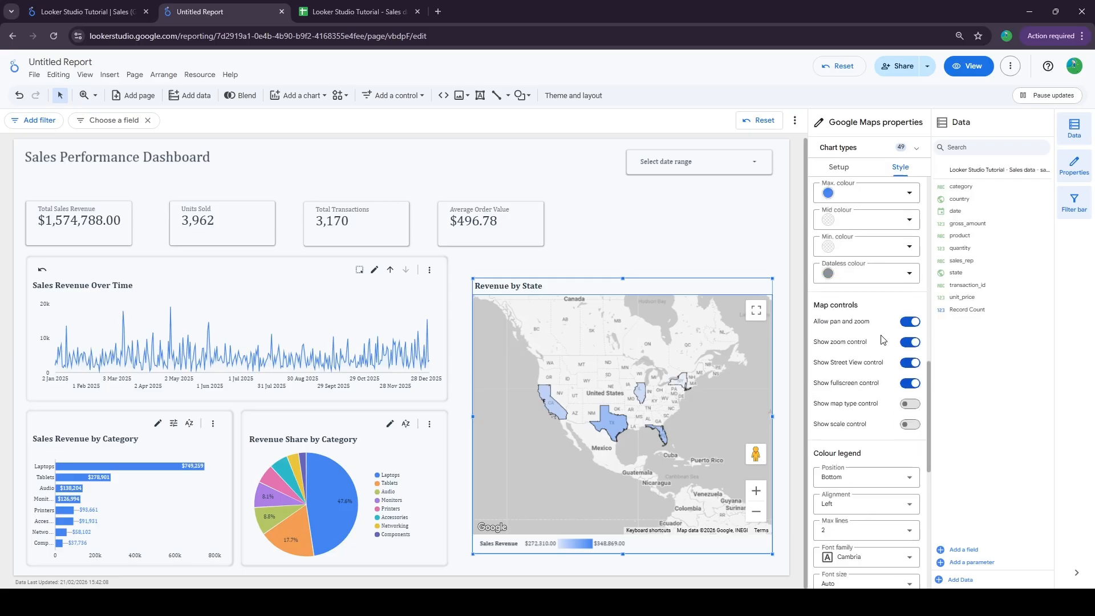
left_click(909, 363)
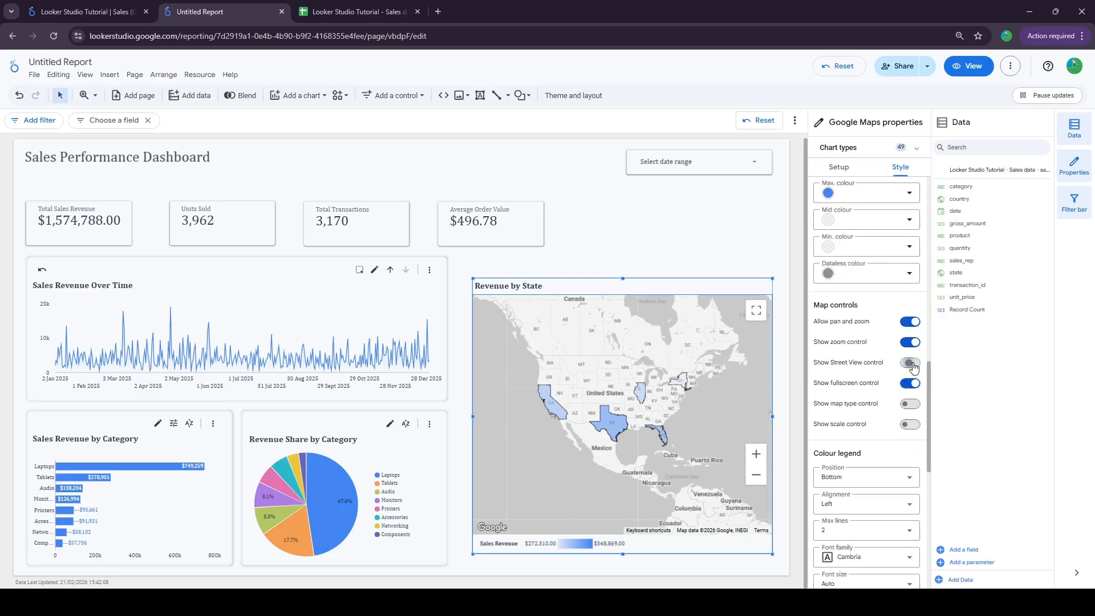
- Move the map closer to the Sales Revenue Over Time chart and extend its width and height to fill the area
left_click_drag(590, 286, 583, 277)
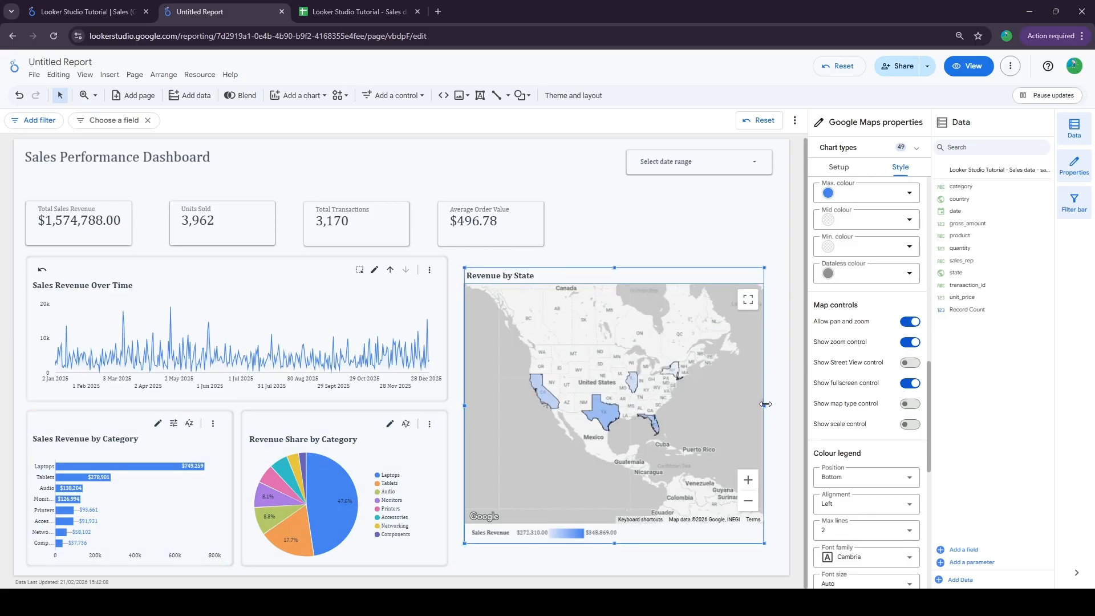
left_click_drag(765, 404, 774, 407)
left_click_drag(618, 545, 619, 551)
- Duplicate the time series chart's frame and place the copy over the map, level with the original frame
left_click(445, 268)
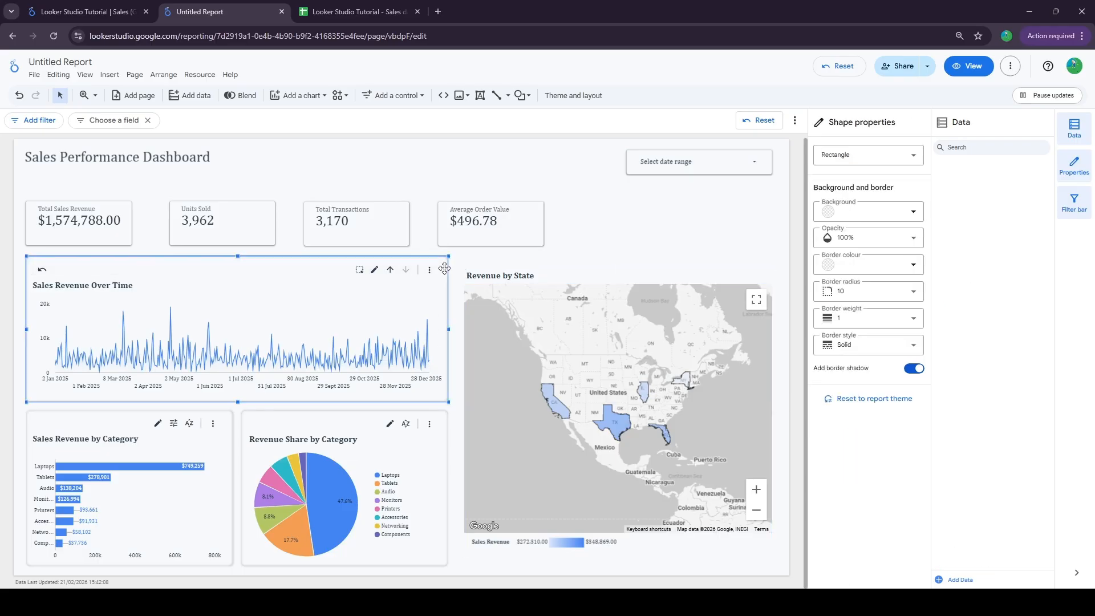
left_click_drag(445, 255, 816, 289)
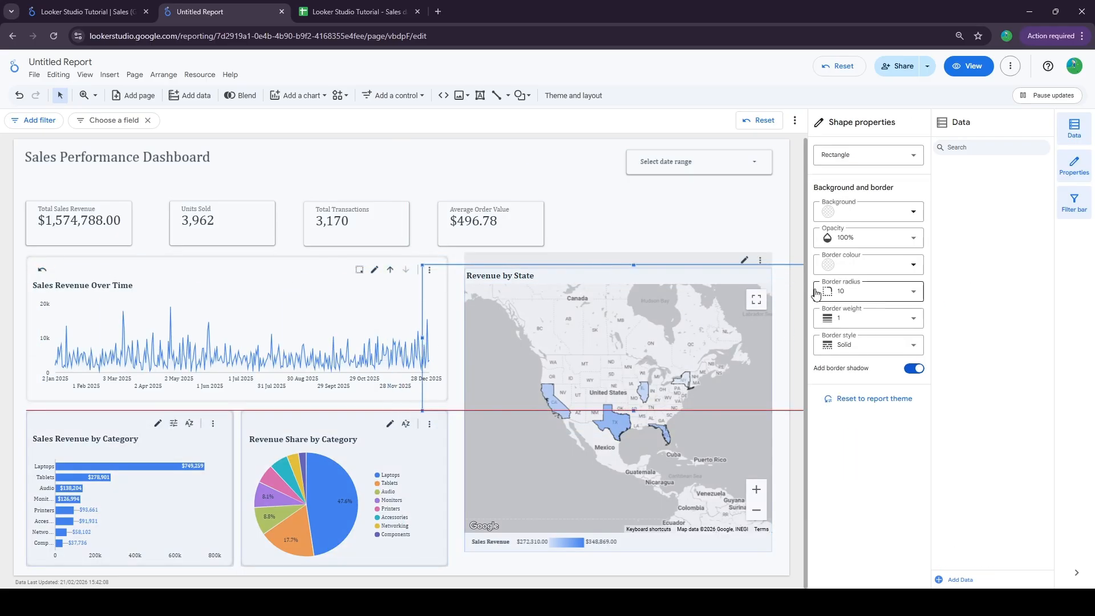
left_click_drag(431, 318, 493, 296)
left_click(708, 196)
key("ctrl+z")
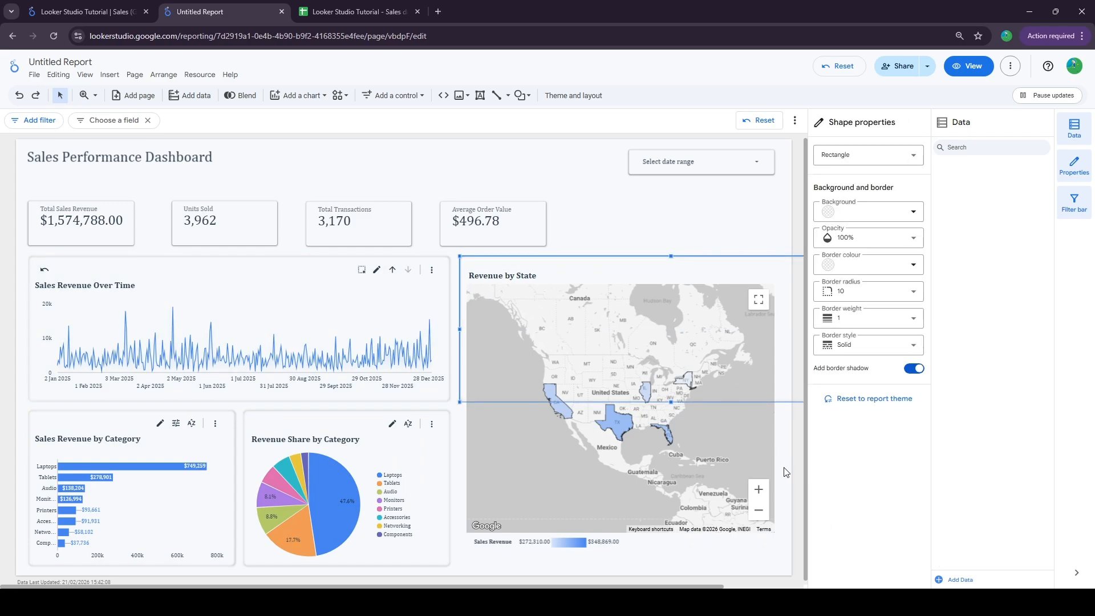
- Resize the copied frame to enclose the whole map, ending level with the pie chart's frame
scroll(792, 471, "right", 3)
left_click_drag(793, 330, 691, 328)
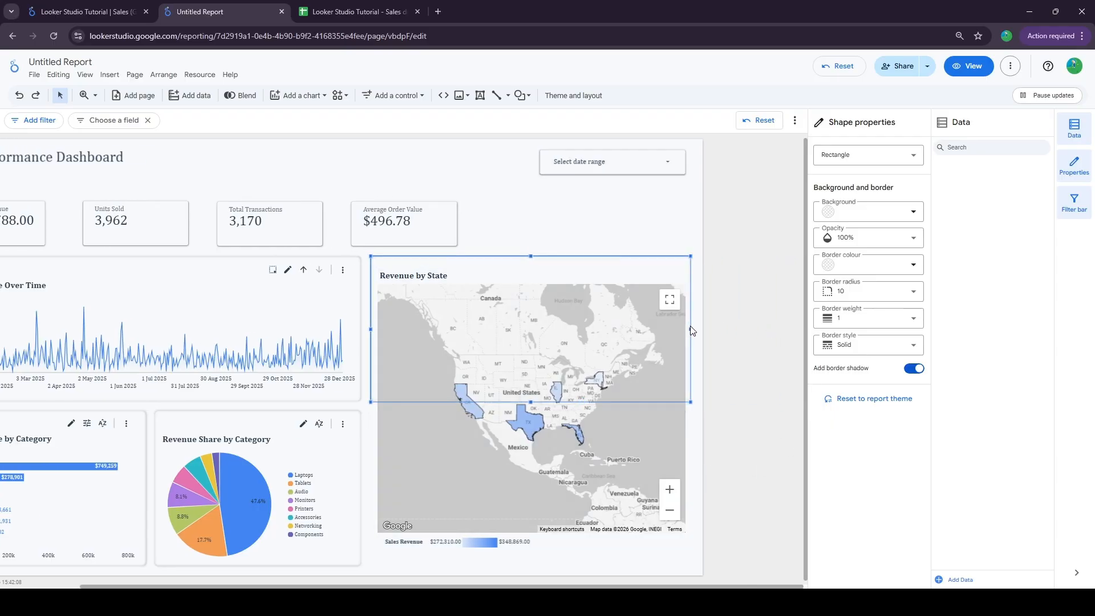
left_click_drag(617, 404, 608, 567)
- Move the date range control to align with the outer edge of the map's frame
left_click_drag(687, 172, 692, 165)
left_click(515, 181)
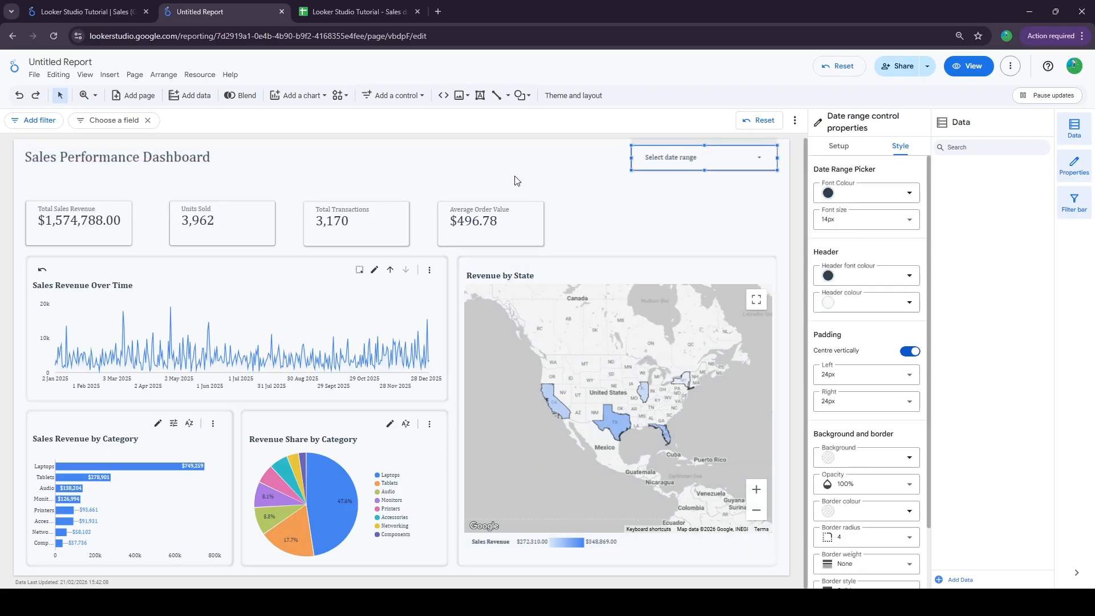
left_click(697, 196)
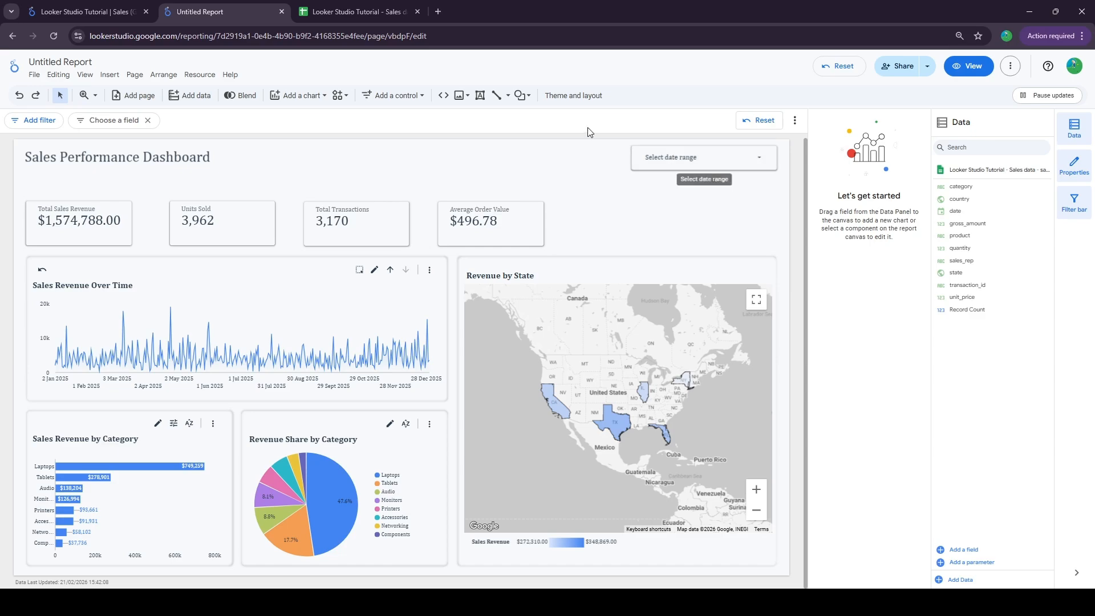
- Add a drop-down list control beside the date range control and make it narrower
left_click(414, 98)
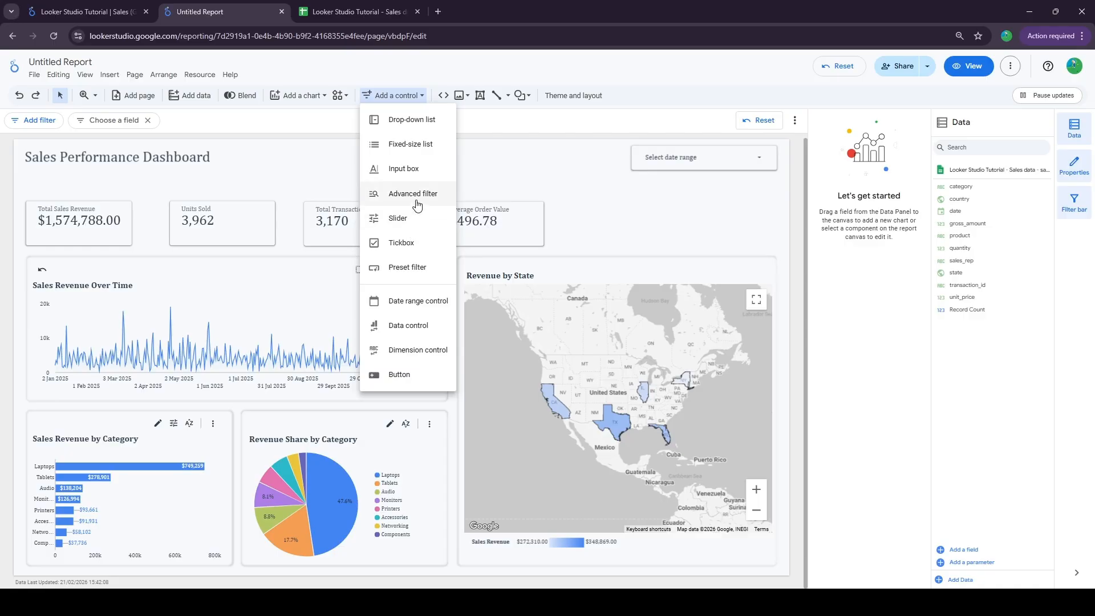
left_click(411, 128)
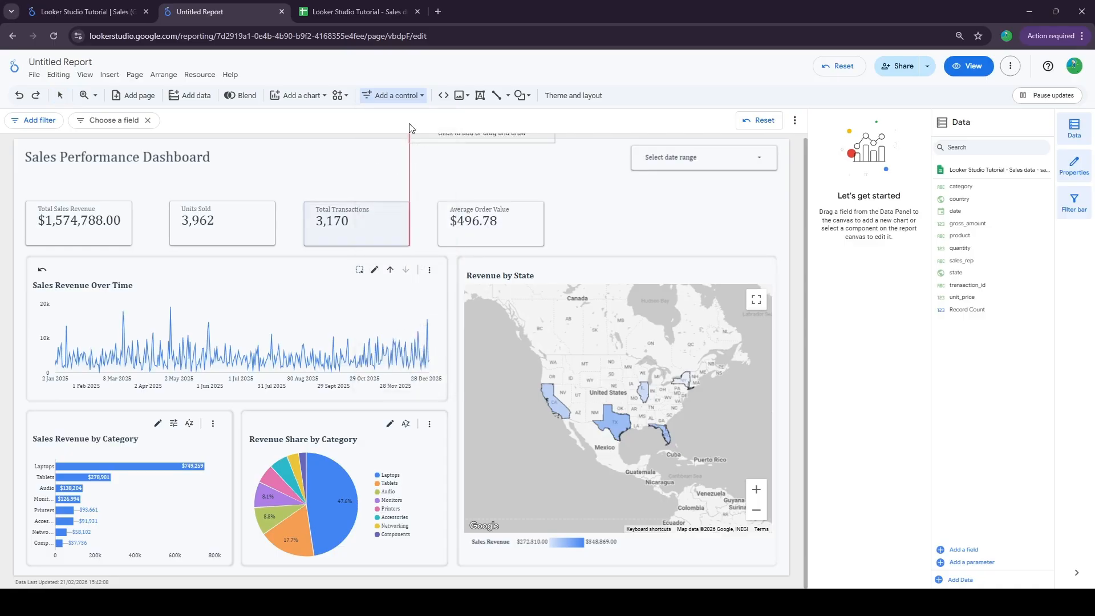
left_click(435, 140)
left_click_drag(502, 154, 537, 165)
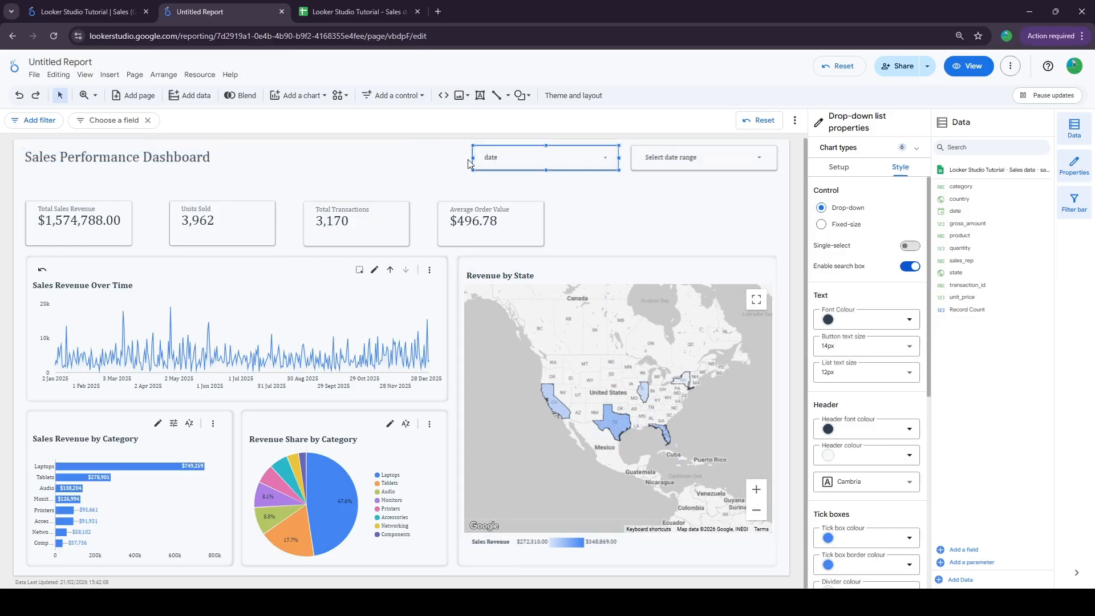
left_click_drag(473, 158, 512, 157)
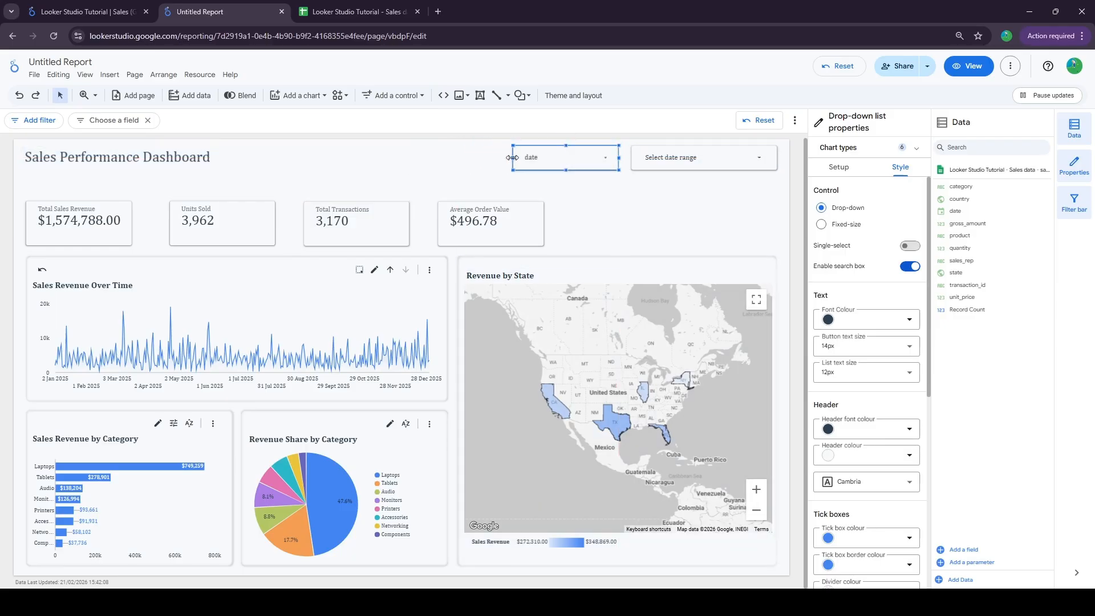
- Set the drop-down list's control field to category and give the field the display name "Category"
left_click(838, 167)
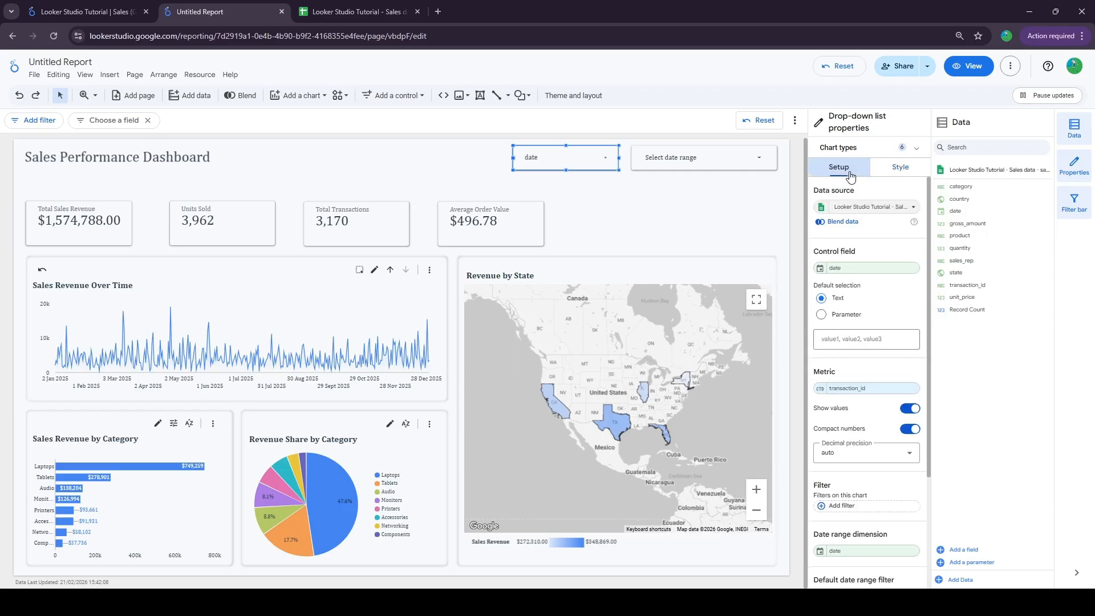
left_click(864, 269)
left_click(821, 306)
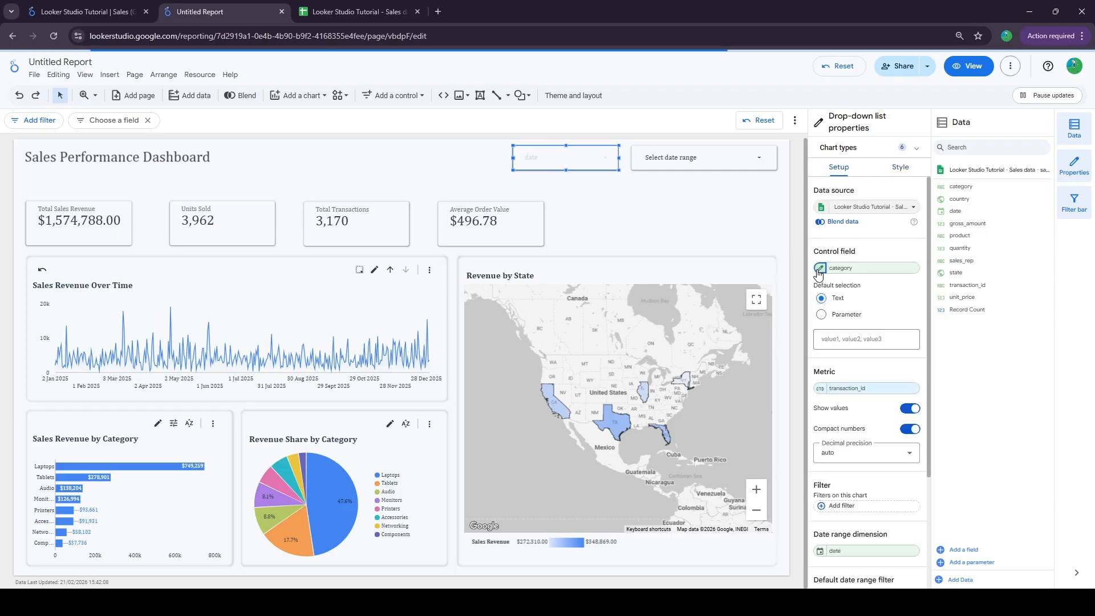
left_click(820, 268)
double_click(818, 307)
type("Categ")
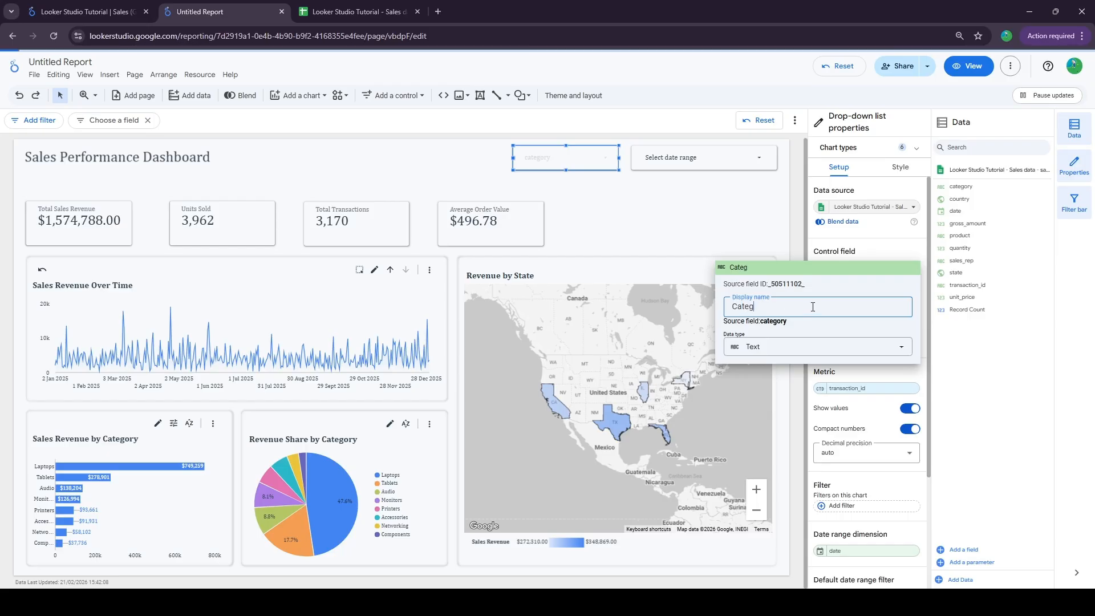
type("ory")
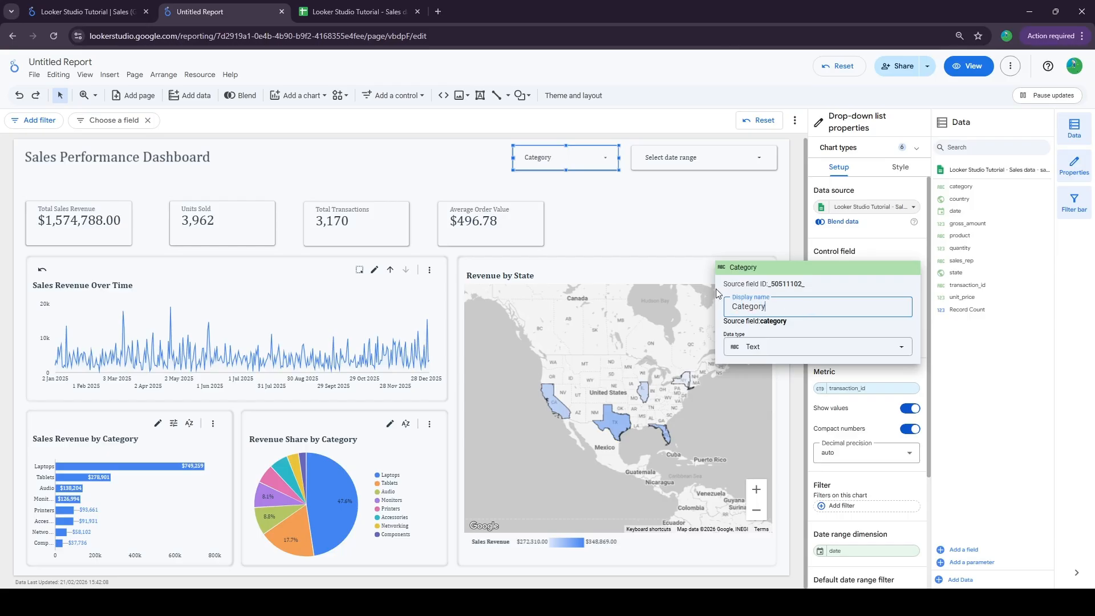
left_click(664, 224)
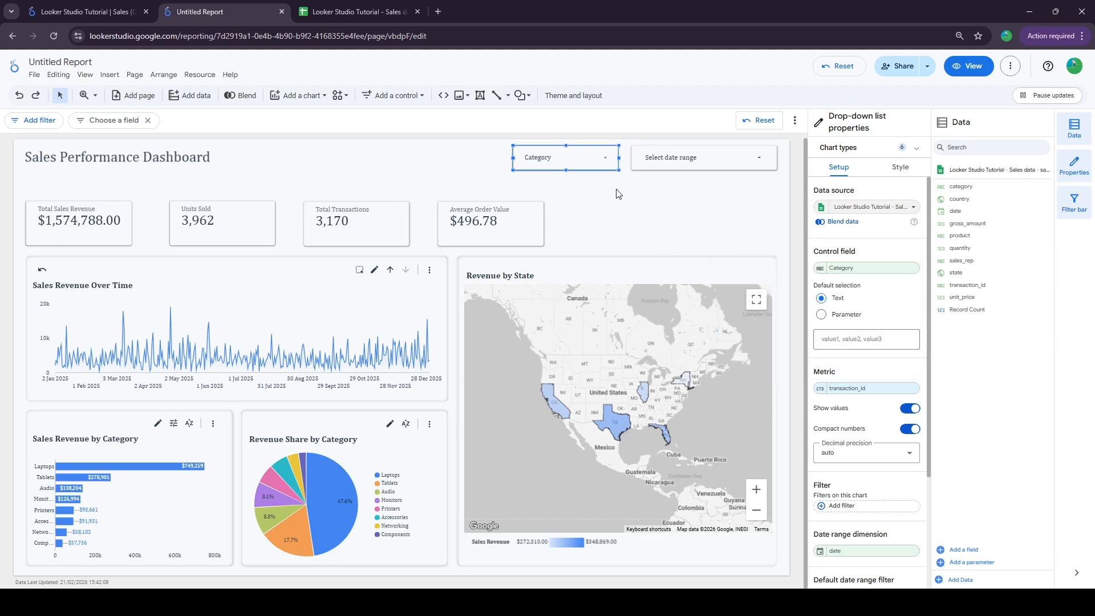
- Check the Category control's list and turn off the metric values shown beside its options
left_click(570, 160)
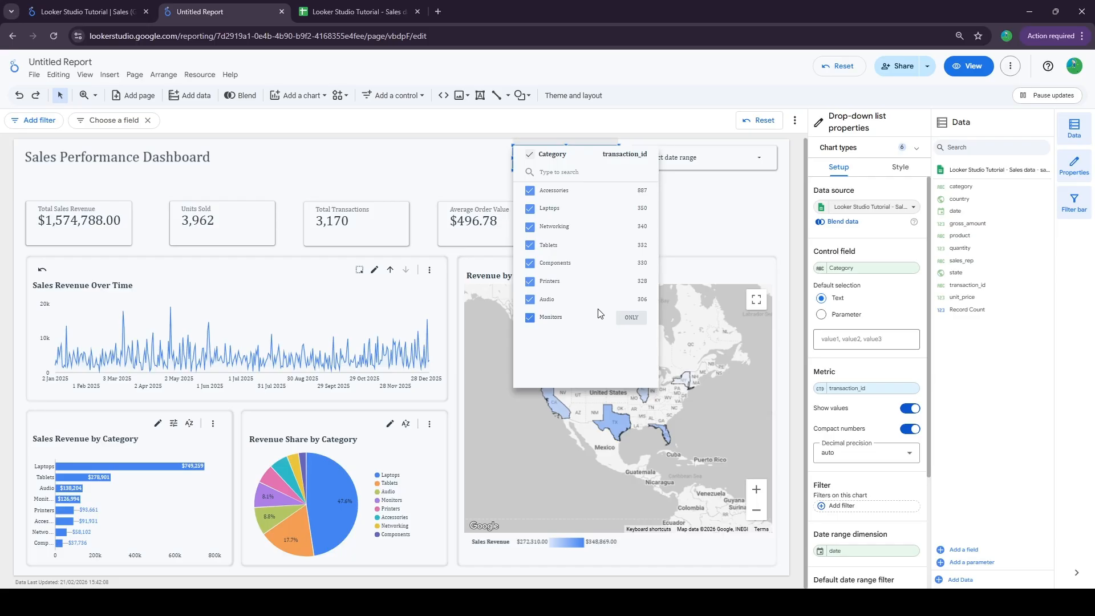
left_click(909, 409)
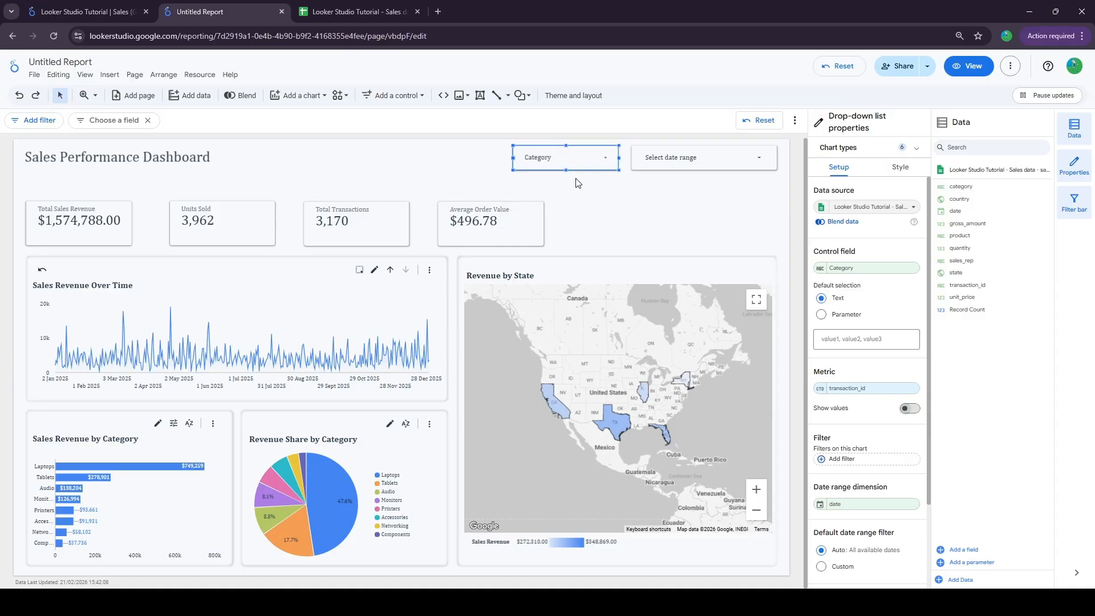
- Test the Category filter by selecting only Printers, adding Components, and reselecting all categories
left_click(571, 160)
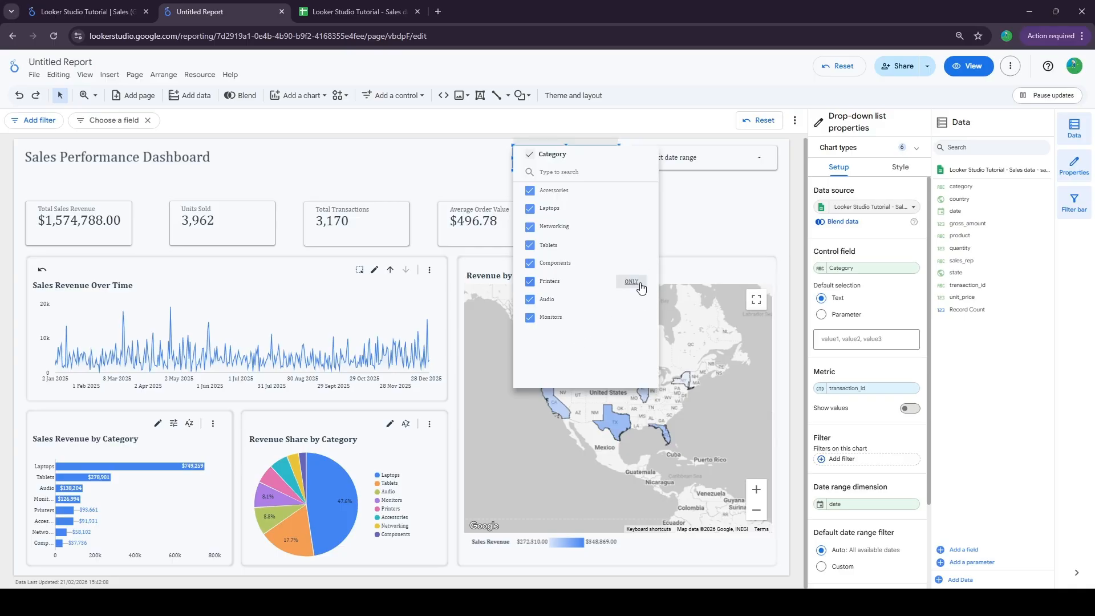
left_click(630, 281)
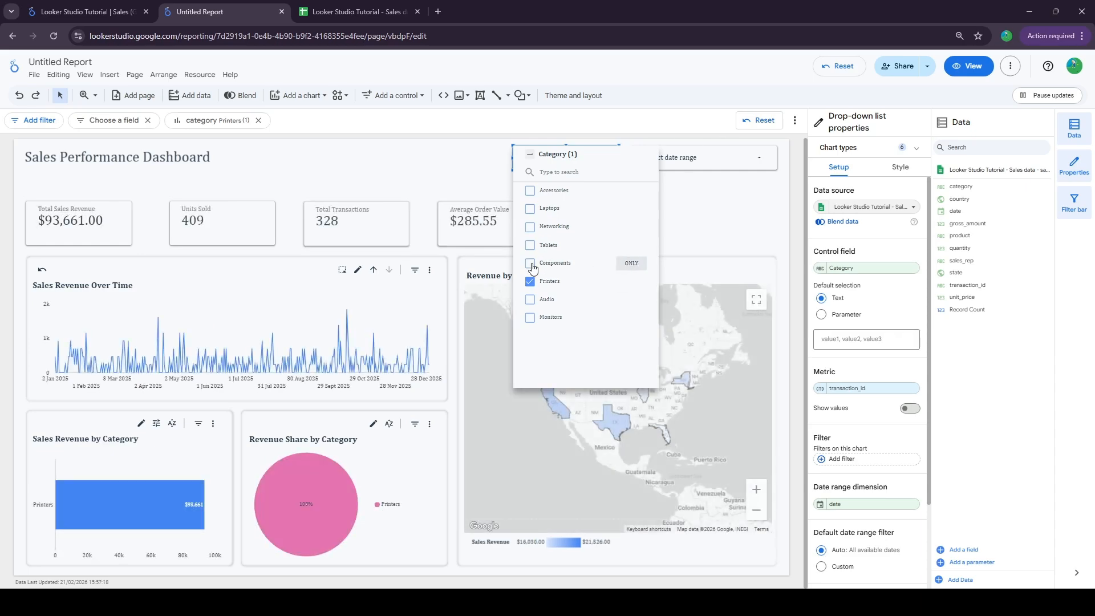
left_click(529, 262)
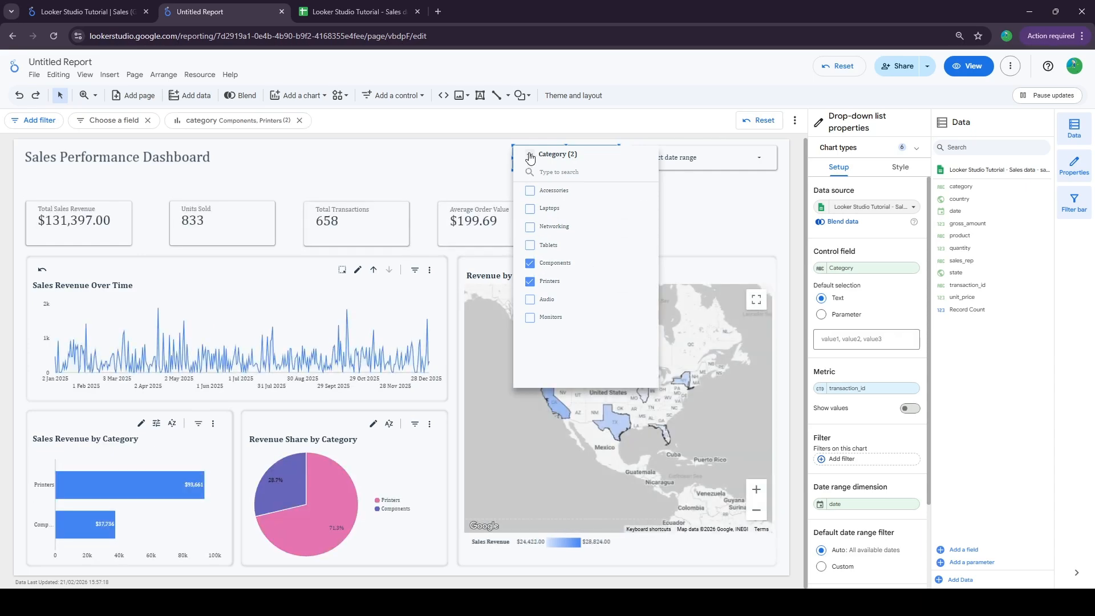
left_click(530, 155)
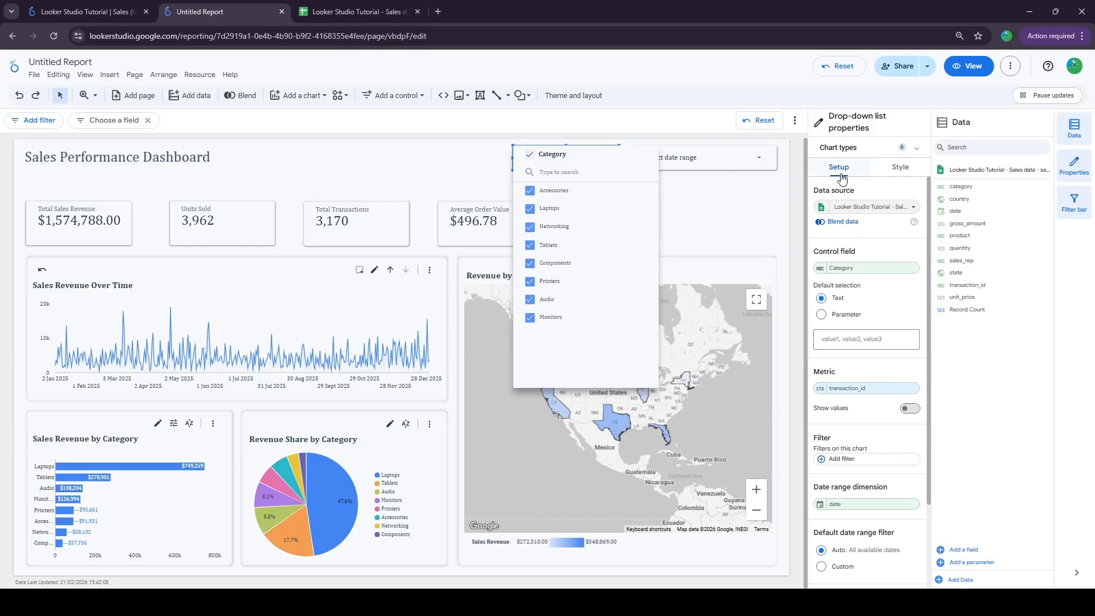
- Disable the search box in the Category control and review its remaining style settings
left_click(900, 166)
left_click(910, 267)
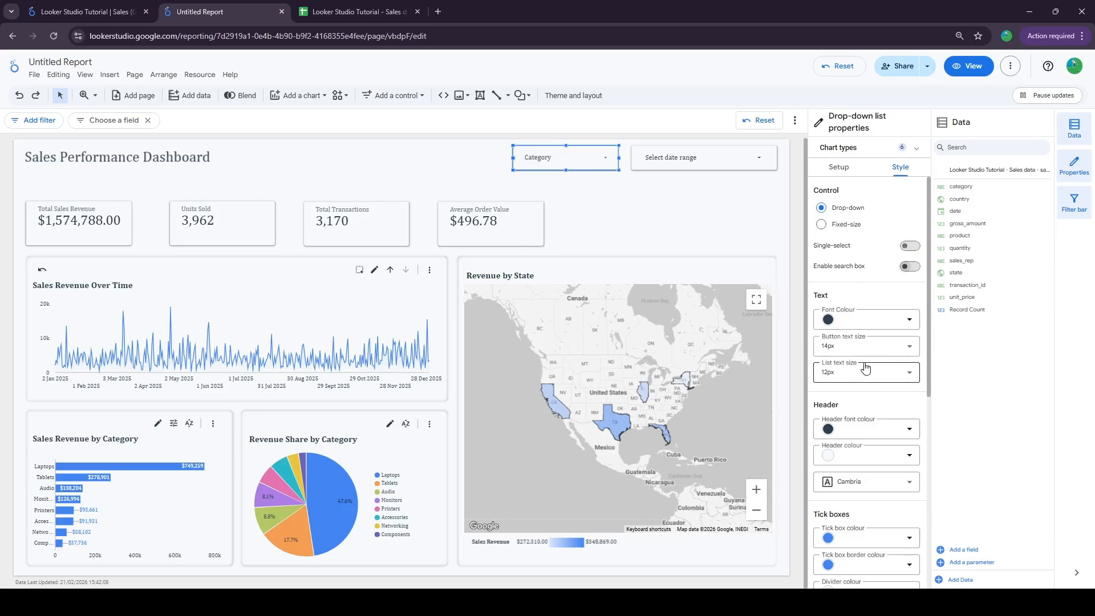
scroll(866, 381, "down", 1)
scroll(865, 381, "down", 6)
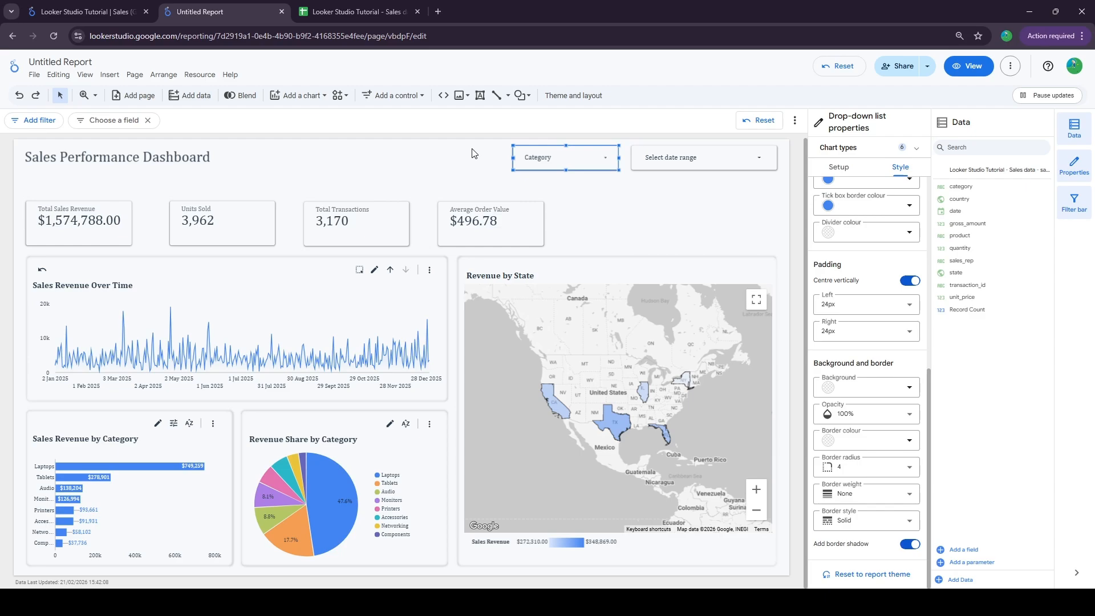
- Duplicate the Category control and place the copy between it and the dashboard title, on the same level
key("ctrl+d")
left_click_drag(562, 177, 439, 167)
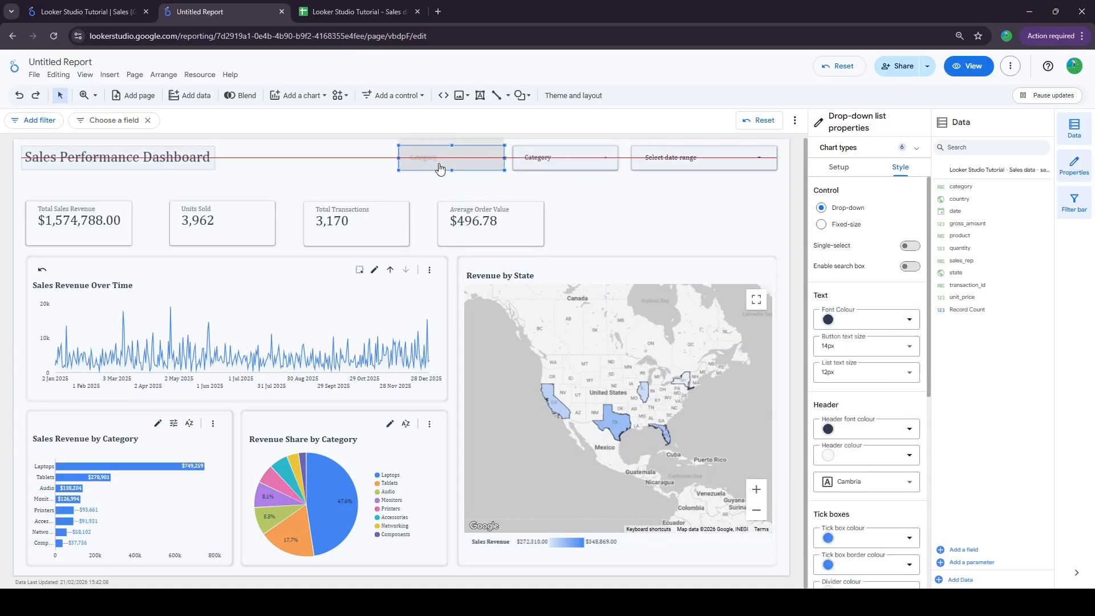
left_click(439, 167)
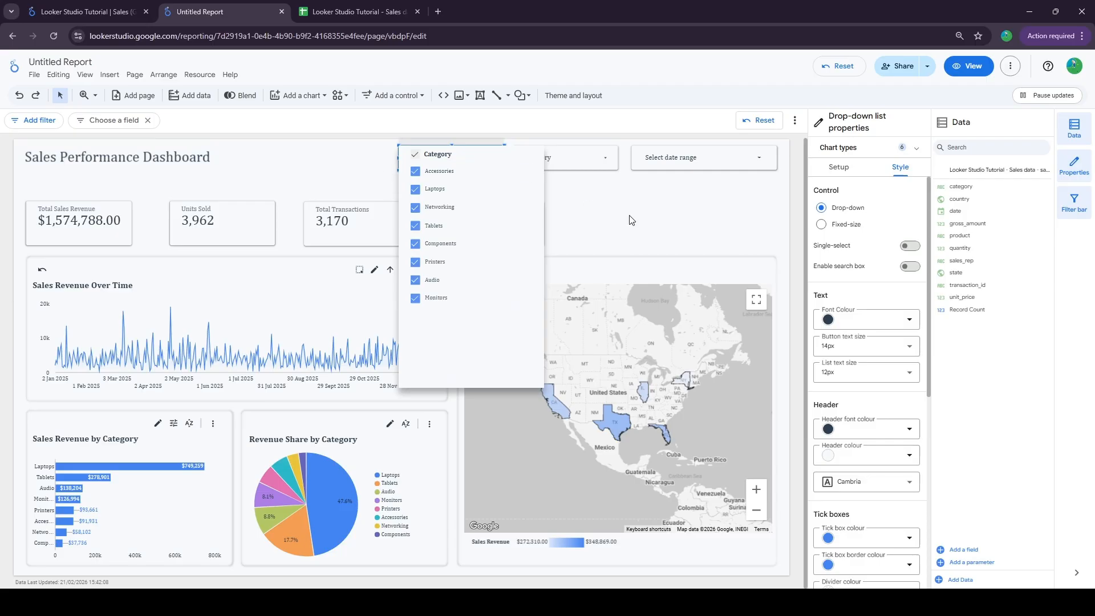
- Set the copied control's field to state and give the field the display name "State"
left_click(838, 167)
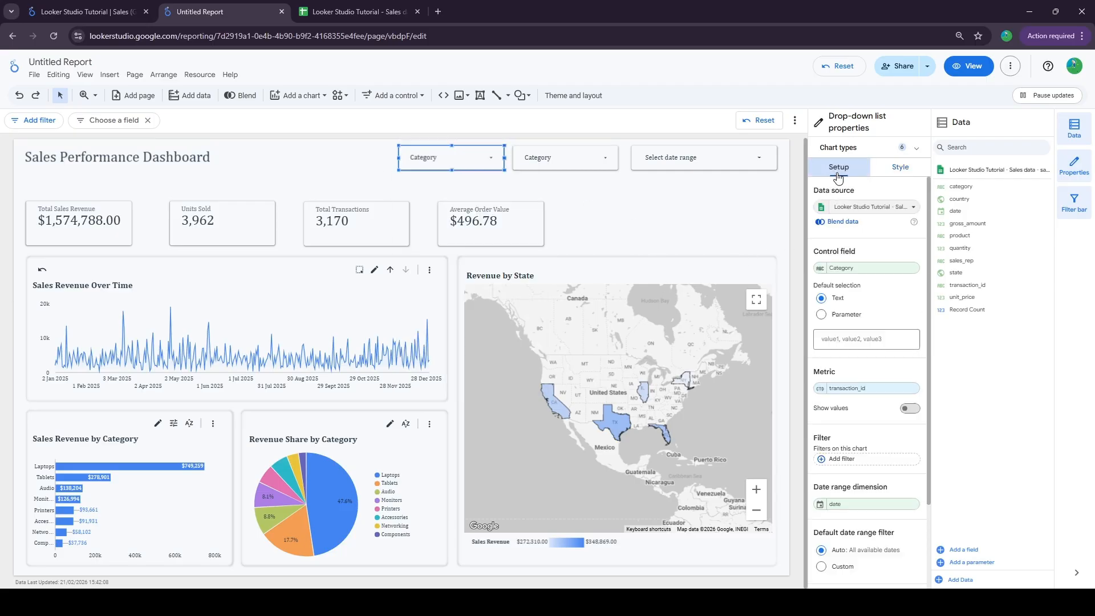
left_click(853, 272)
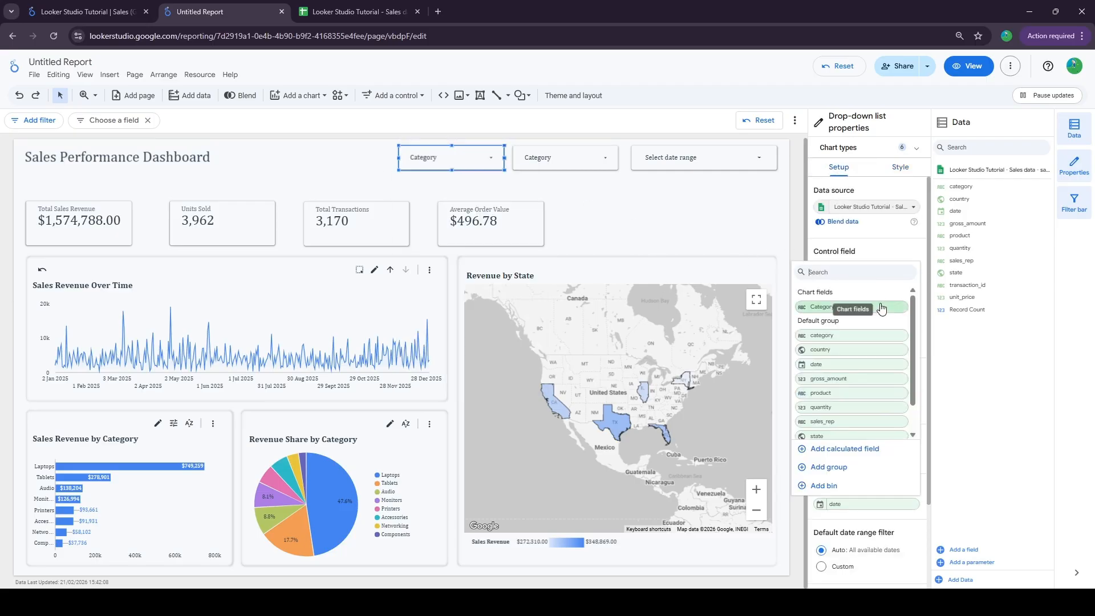
left_click(835, 435)
left_click(822, 272)
double_click(779, 307)
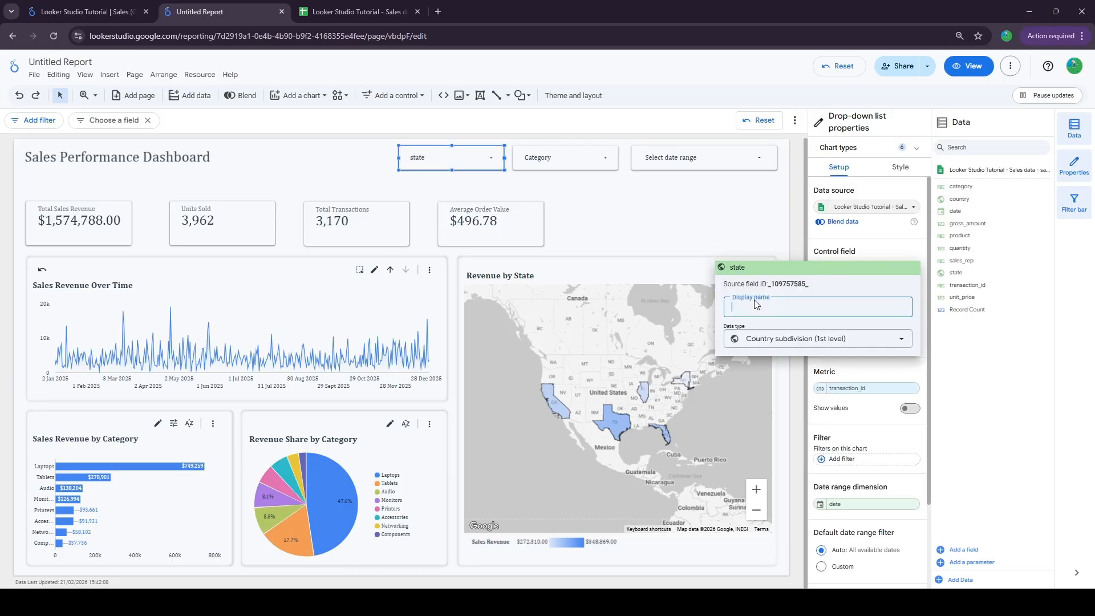
type("State")
left_click(645, 238)
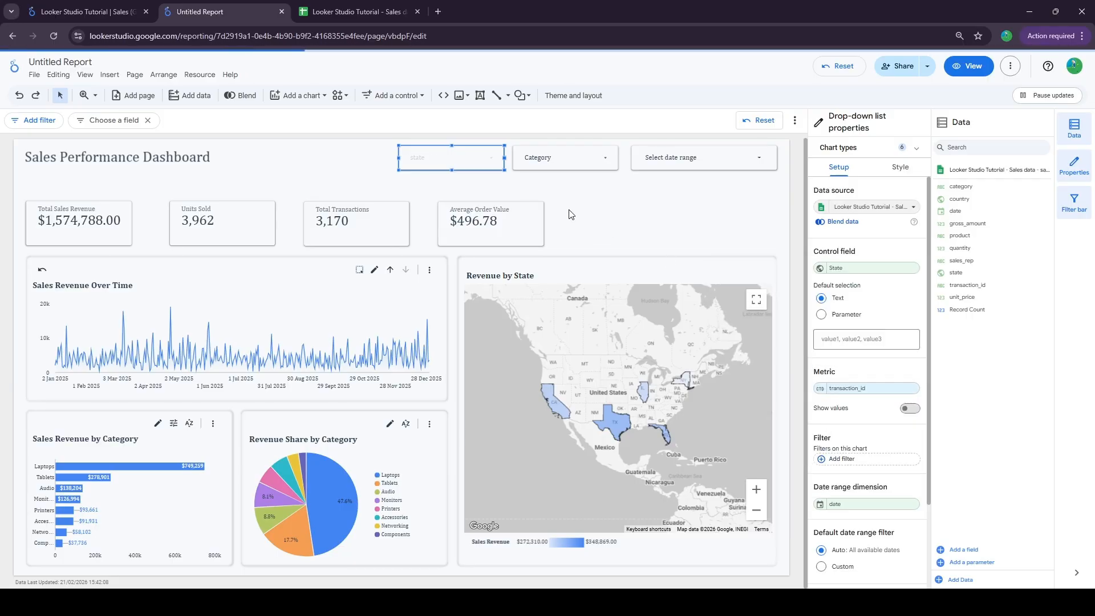
- Copy the State control and place the copy between it and the dashboard title, on the same level
key("ctrl+c")
key("ctrl+v")
left_click_drag(461, 178, 333, 167)
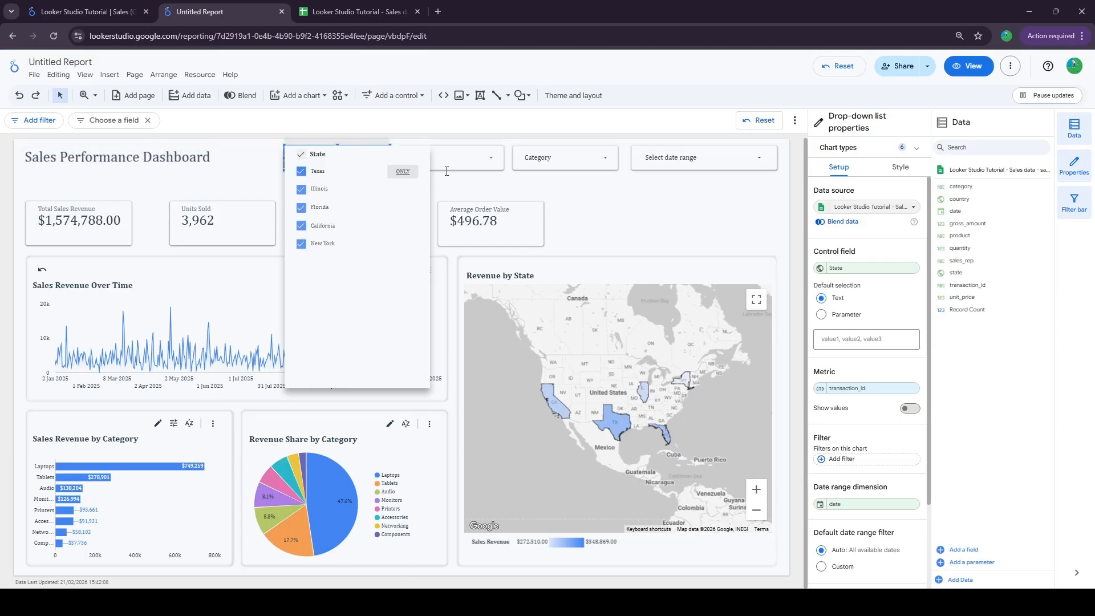
- Set the new copy's control field to sales_rep and give the field the display name "Sales Representative"
left_click(848, 263)
left_click(848, 267)
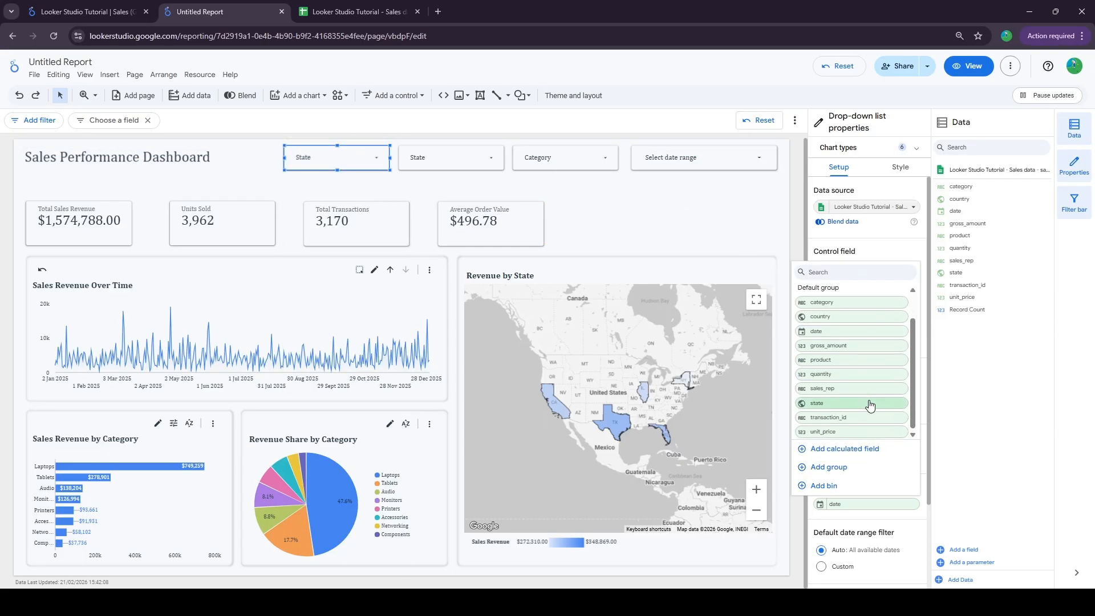
left_click(844, 399)
left_click(819, 268)
triple_click(819, 306)
type("S")
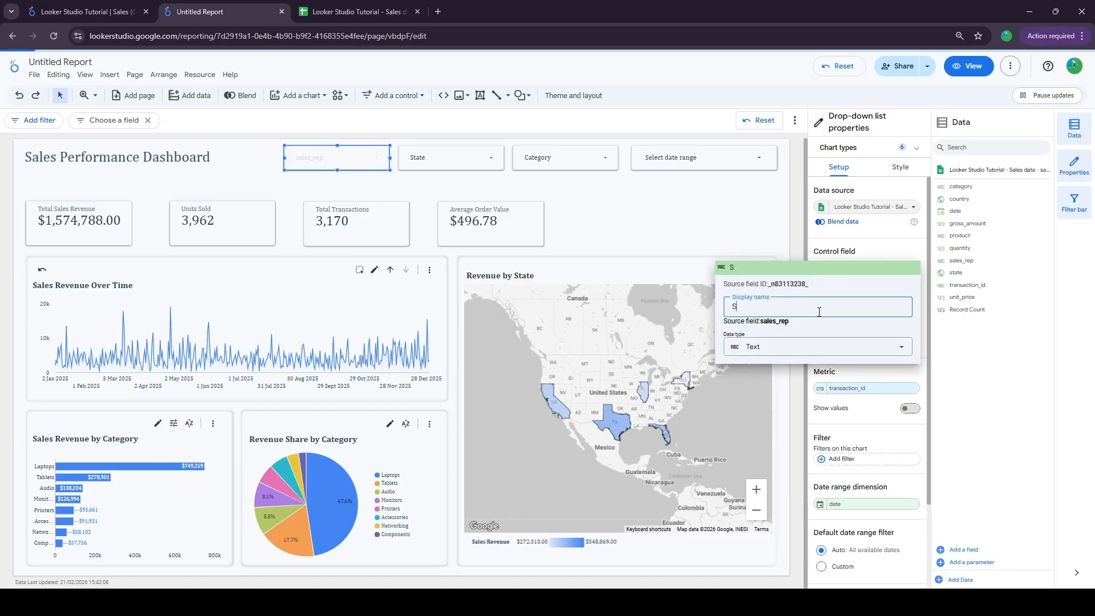
type("ales Rep")
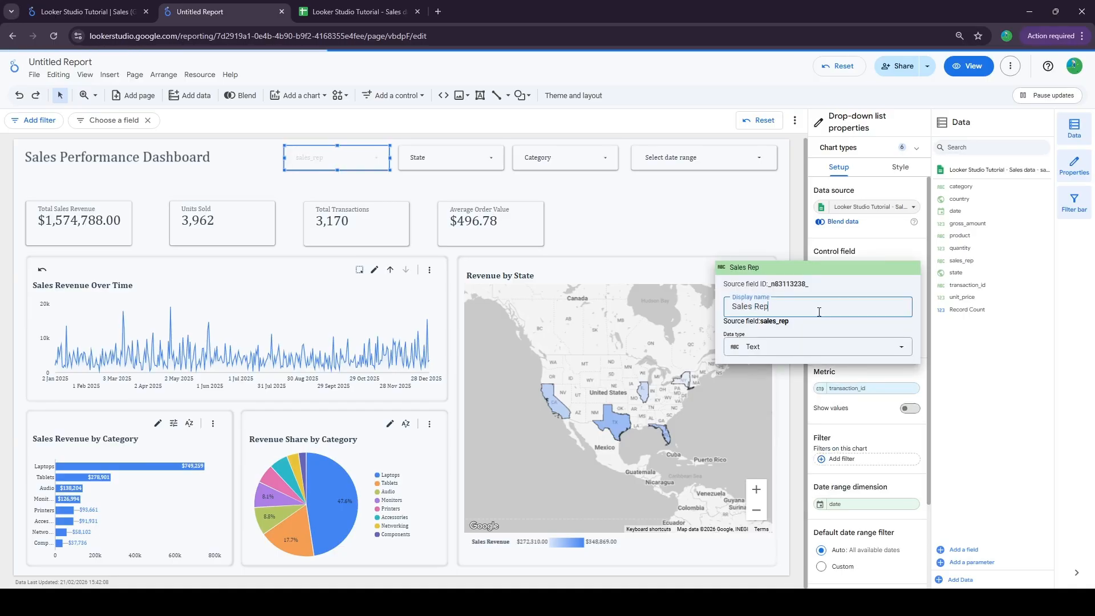
type("resentati")
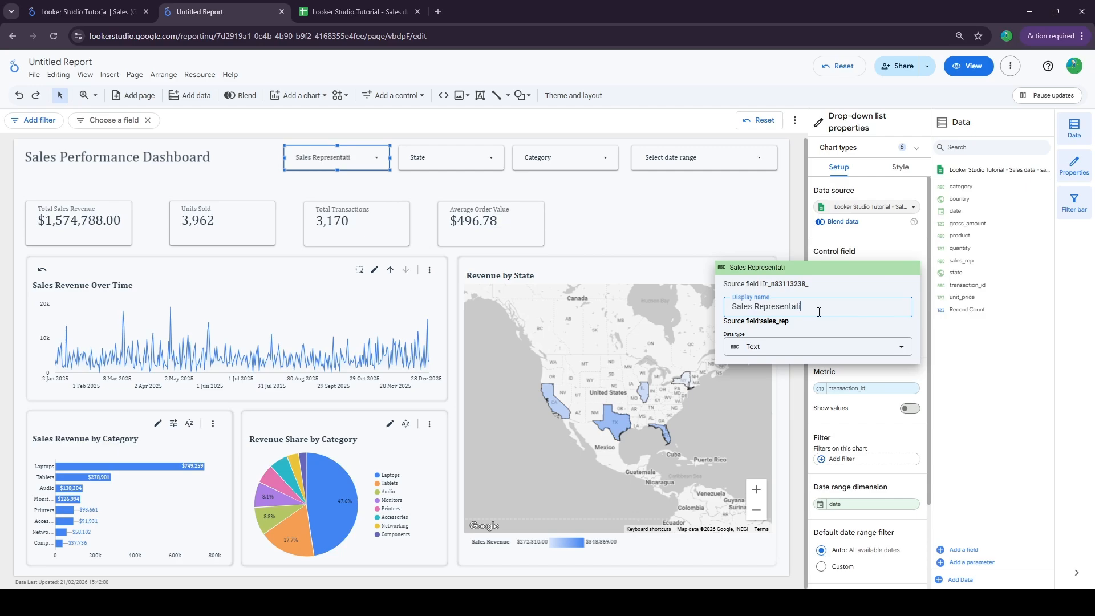
type("ve")
left_click(648, 217)
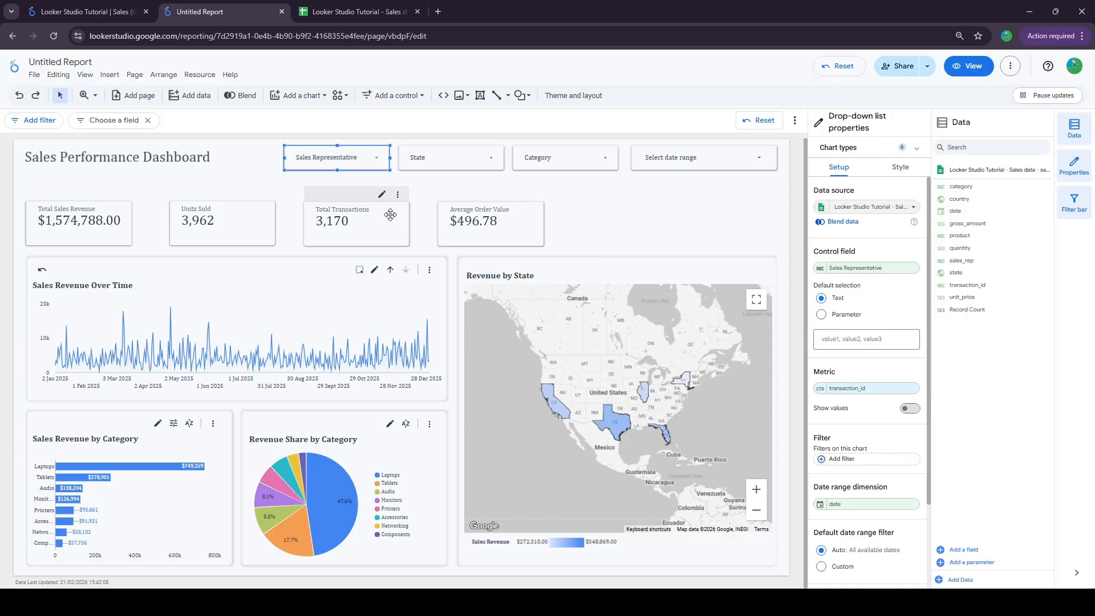
- Align the Sales Representative, State and Category controls vertically to the middle and distribute them horizontally
left_click_drag(390, 174, 559, 155)
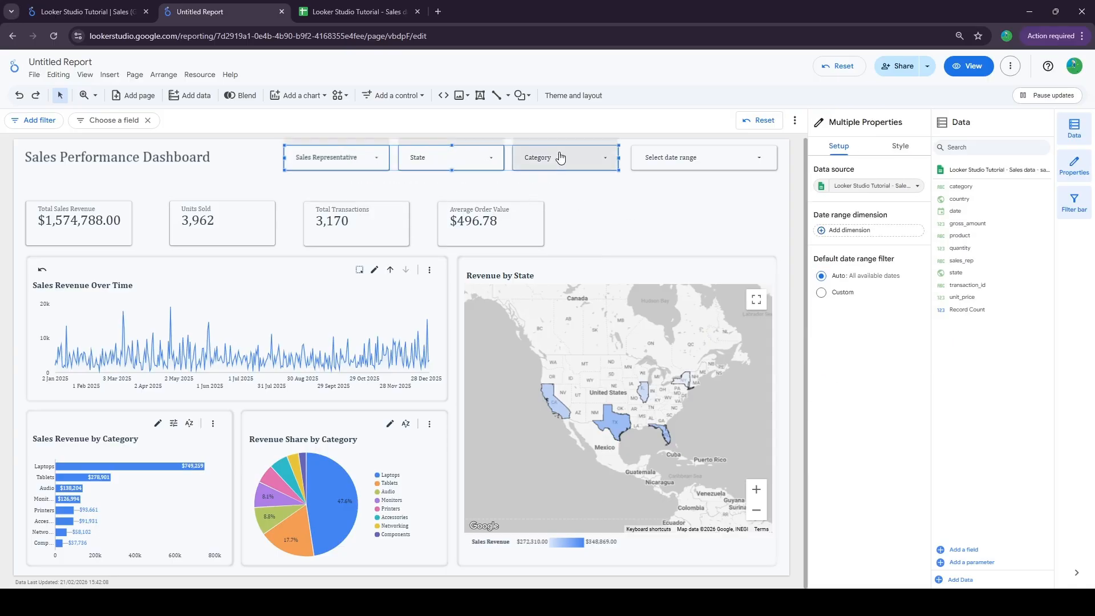
right_click(445, 158)
mouse_move(525, 367)
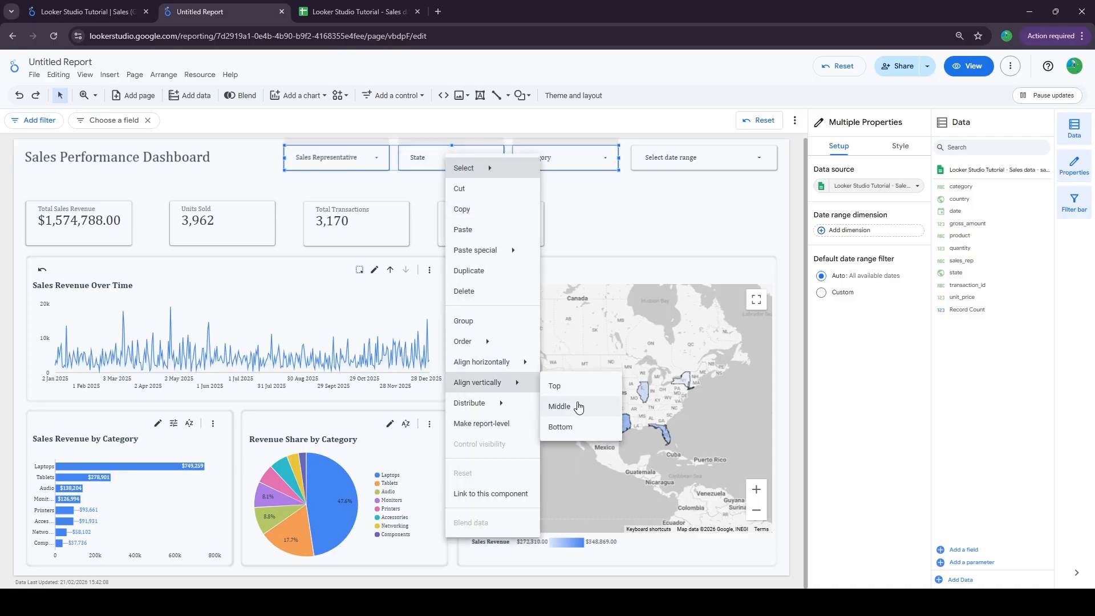
left_click(570, 407)
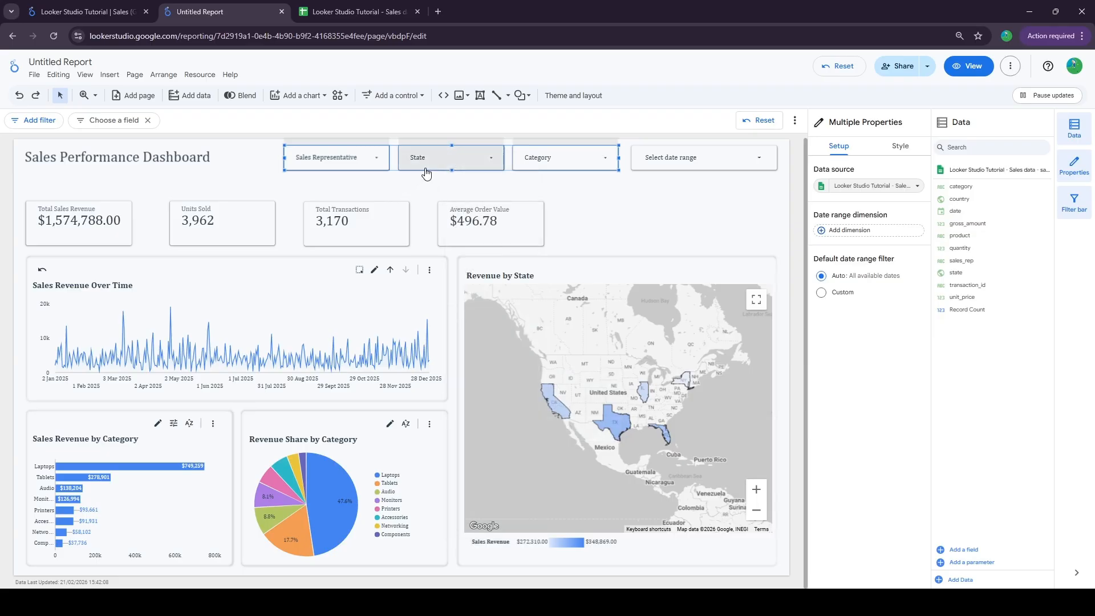
right_click(464, 165)
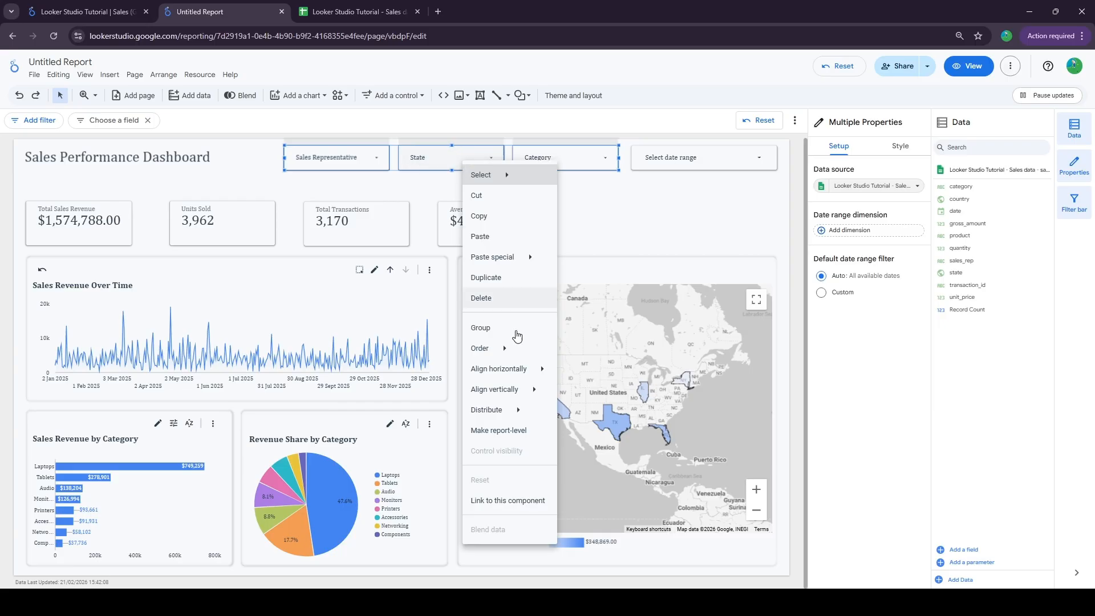
left_click(587, 412)
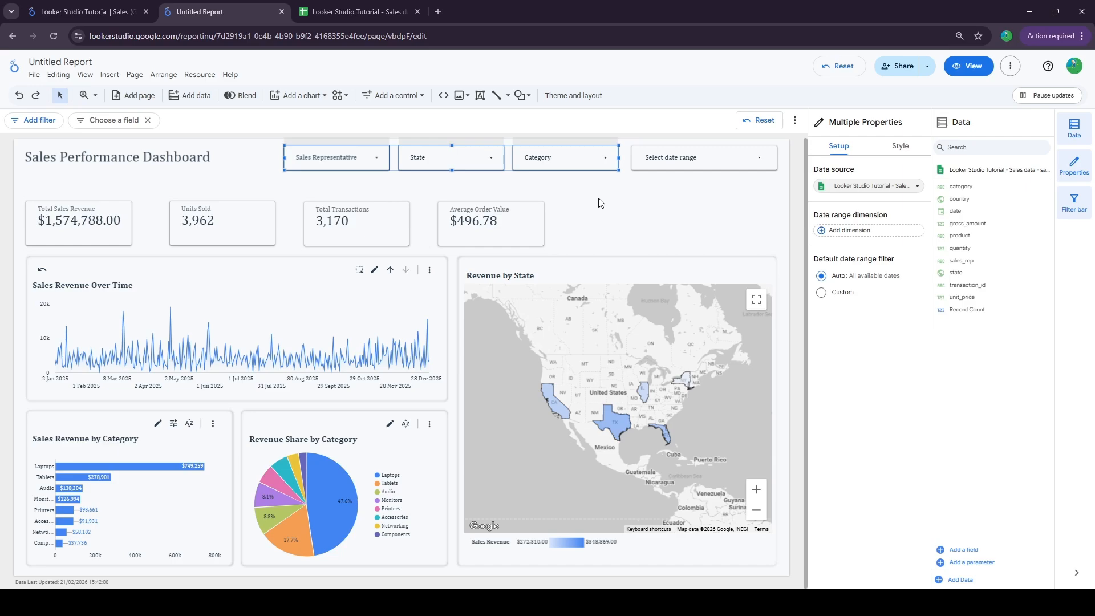
left_click(602, 199)
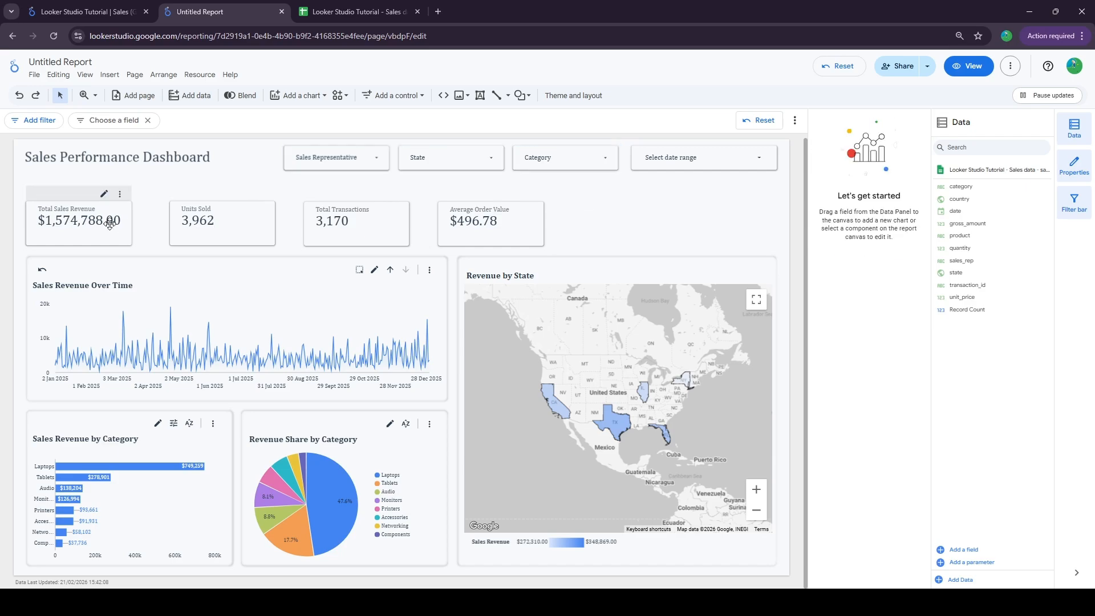
- Move the Average Order Value scorecard along its row to line up with the outer edge of the map's frame
left_click_drag(517, 231, 748, 234)
left_click(504, 242)
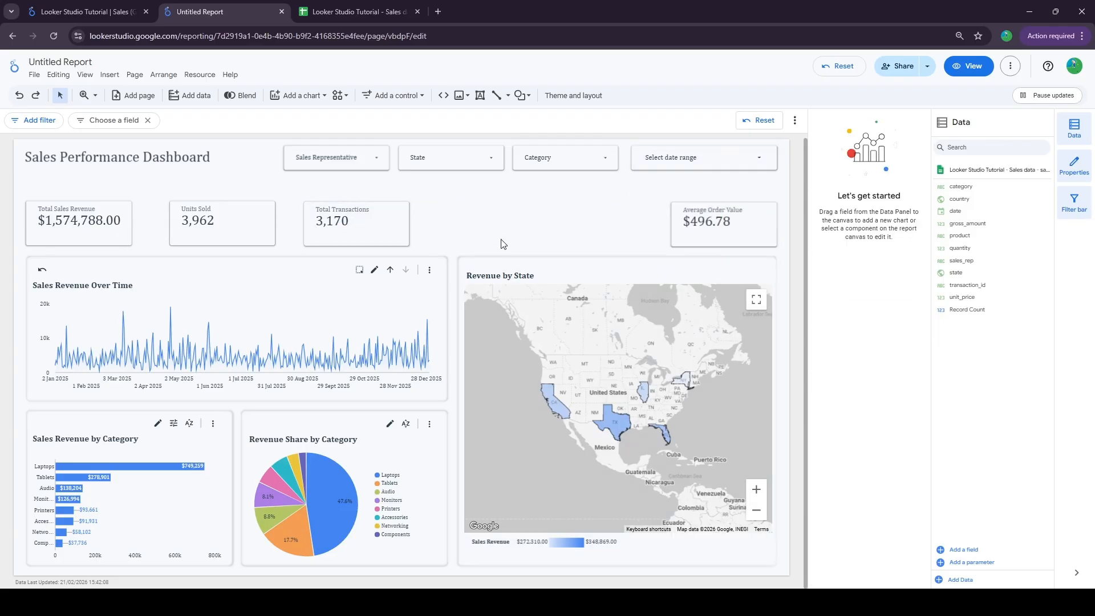
- Align all four KPI scorecards vertically to the middle and distribute them horizontally
left_click_drag(5, 222, 733, 227)
right_click(733, 227)
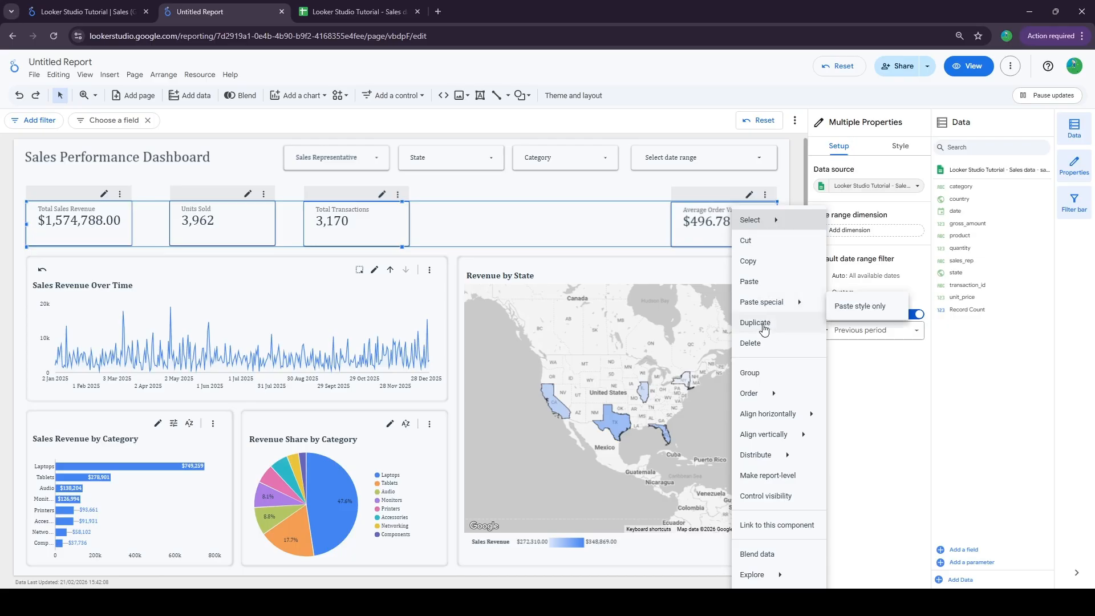
mouse_move(769, 429)
left_click(850, 456)
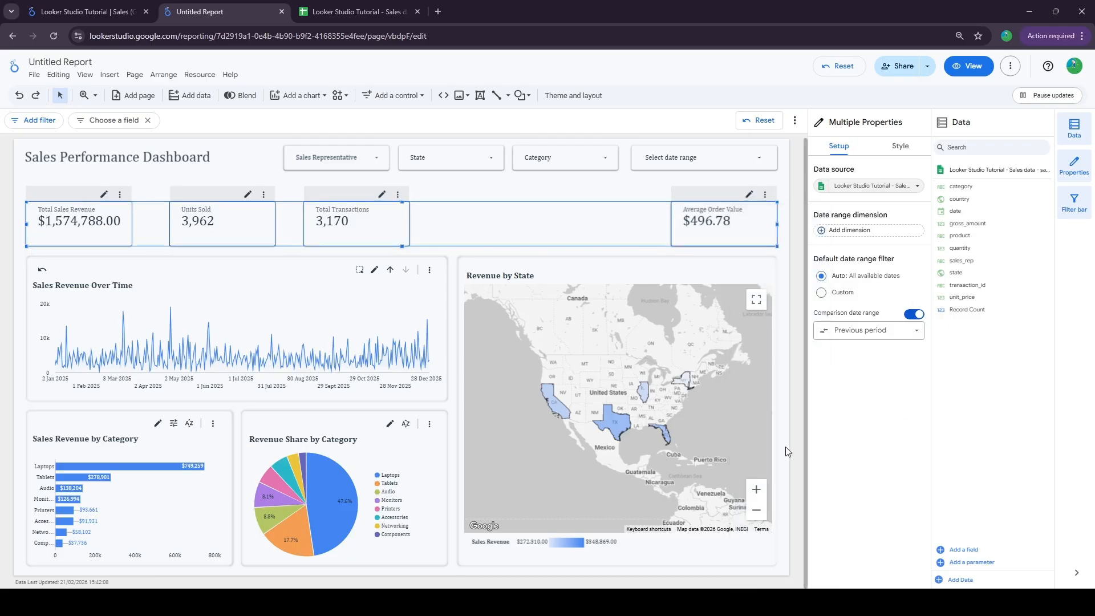
right_click(707, 222)
mouse_move(763, 456)
left_click(819, 462)
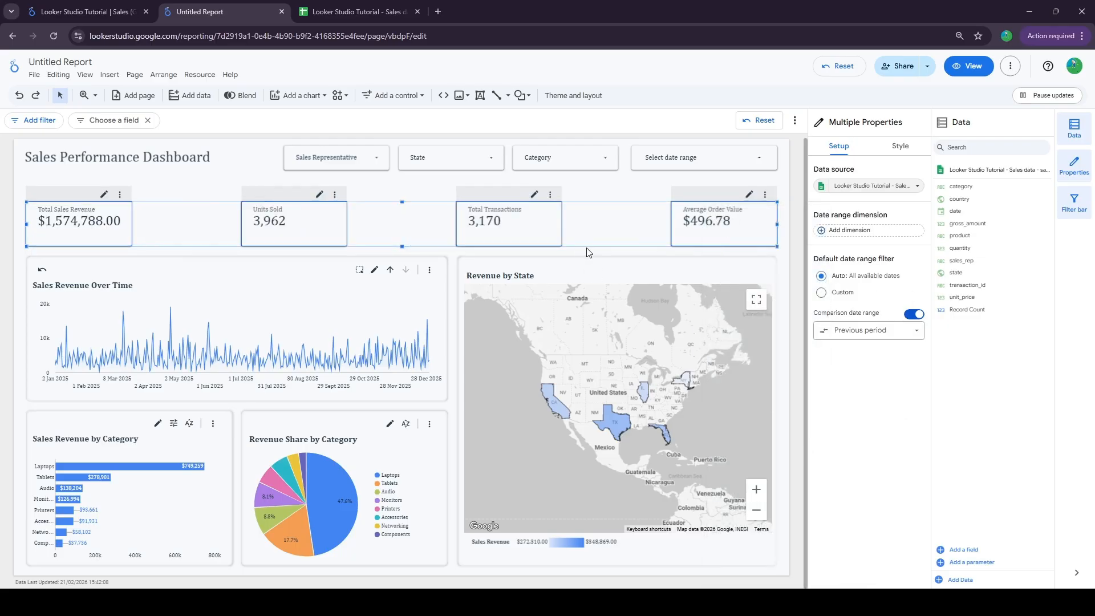
- Draw a horizontal line across the full page width between the header row and the scorecards
left_click(492, 99)
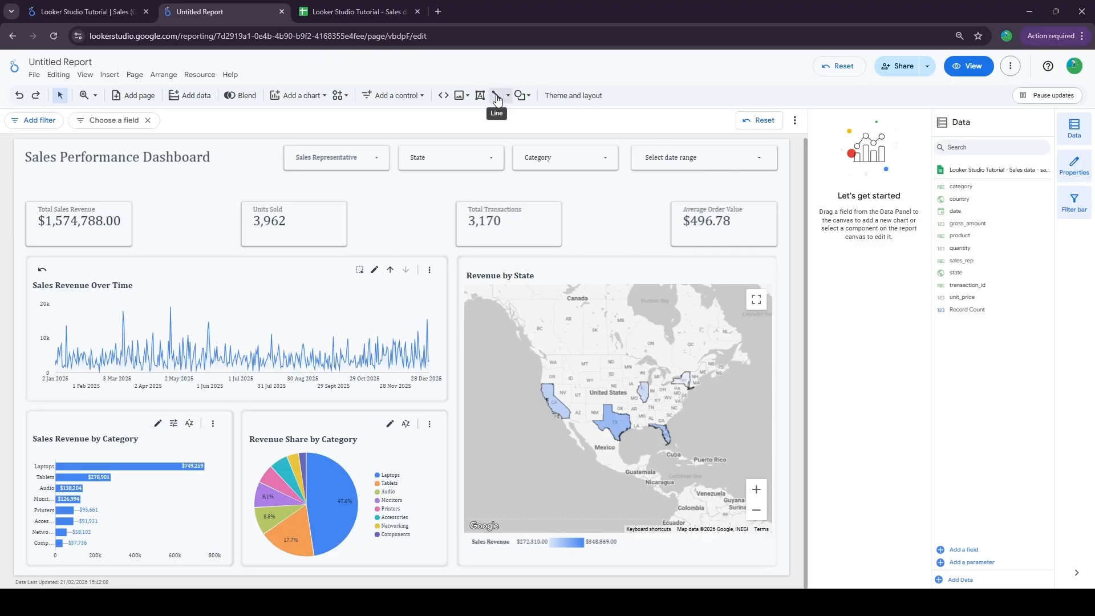
left_click(27, 184)
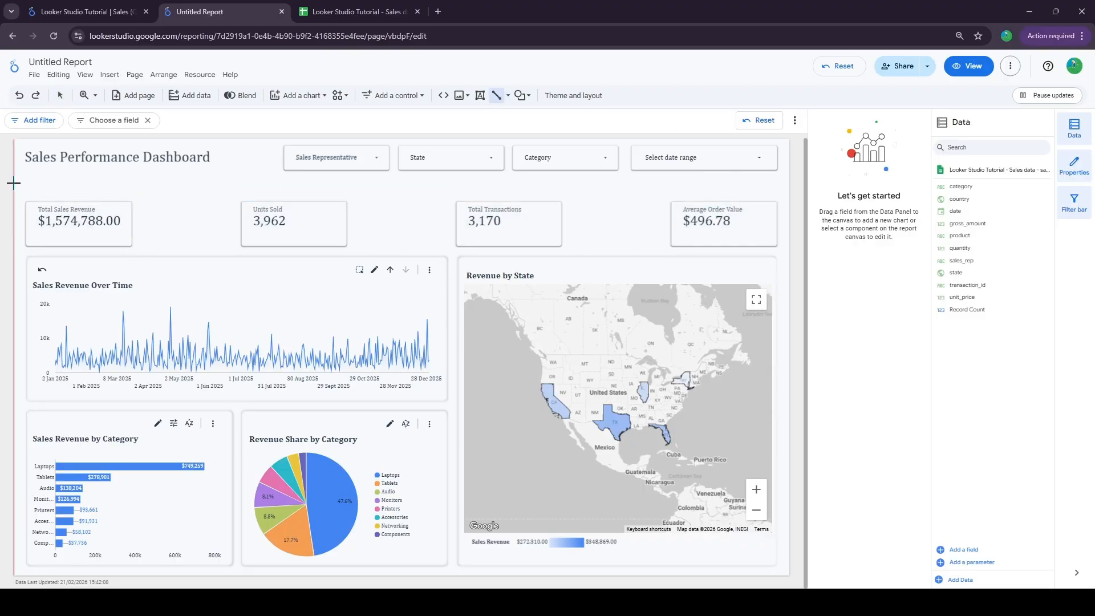
left_click_drag(12, 183, 789, 189)
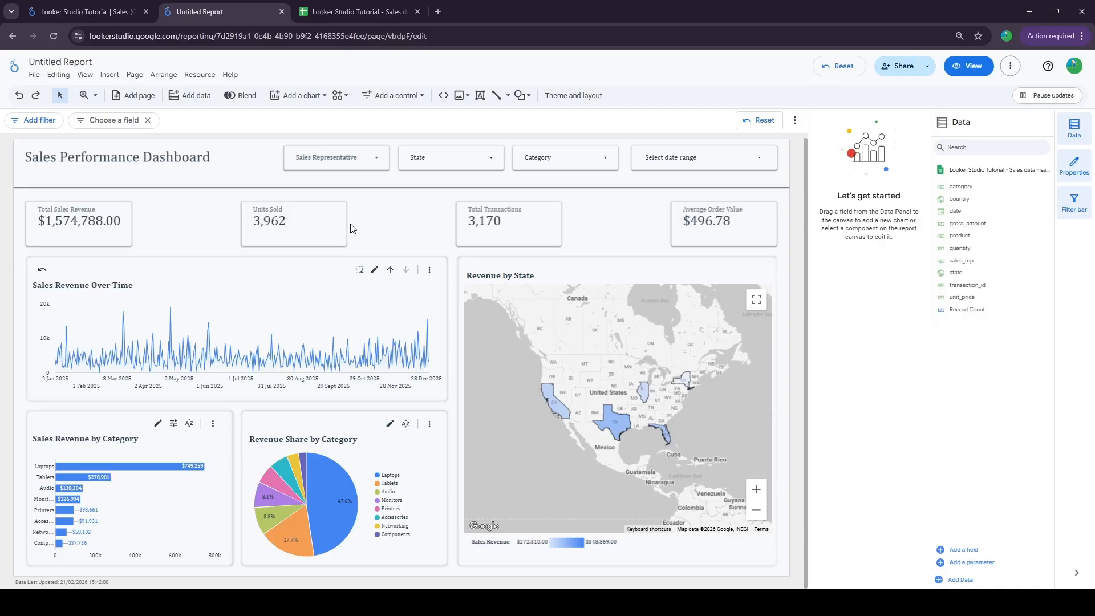
- Rename the report as "Sales Performance Dsahboard 2026"
left_click(64, 63)
type("Sales Performance D")
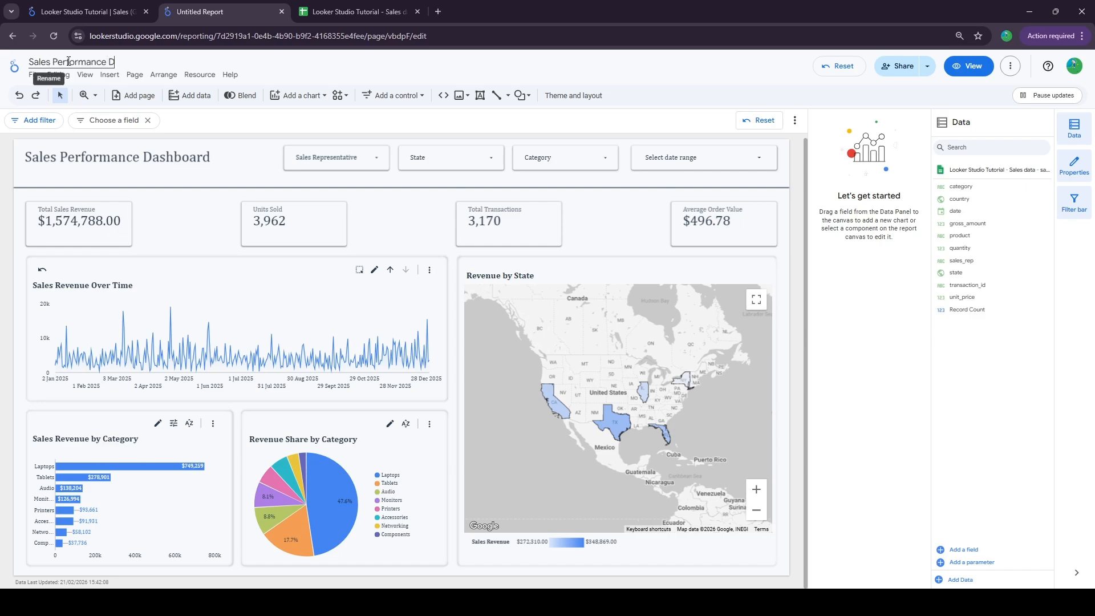
type("sahboard 2026")
key("Return")
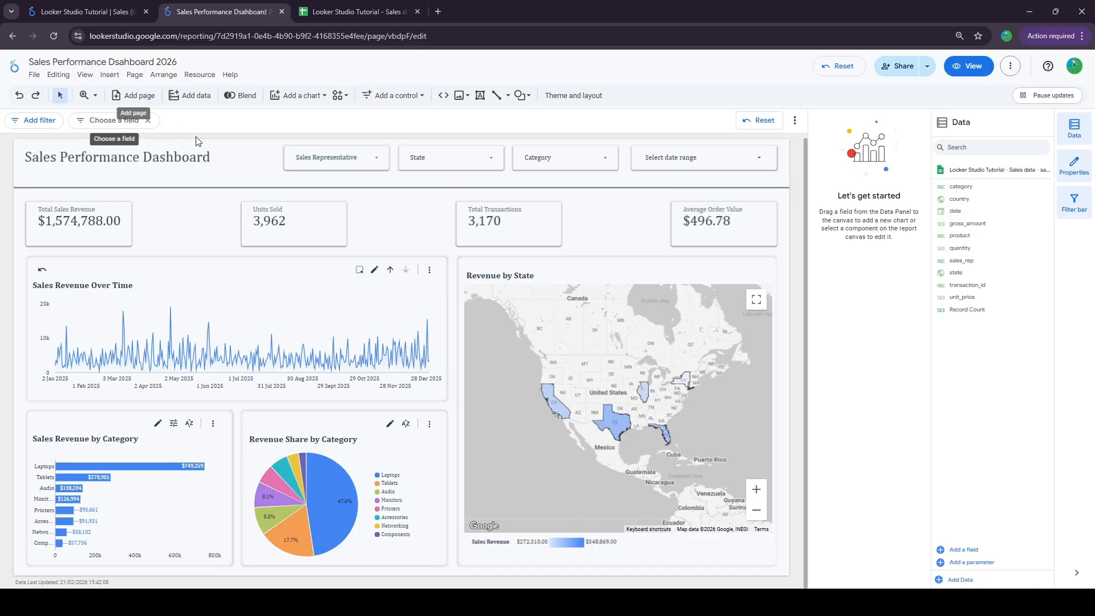